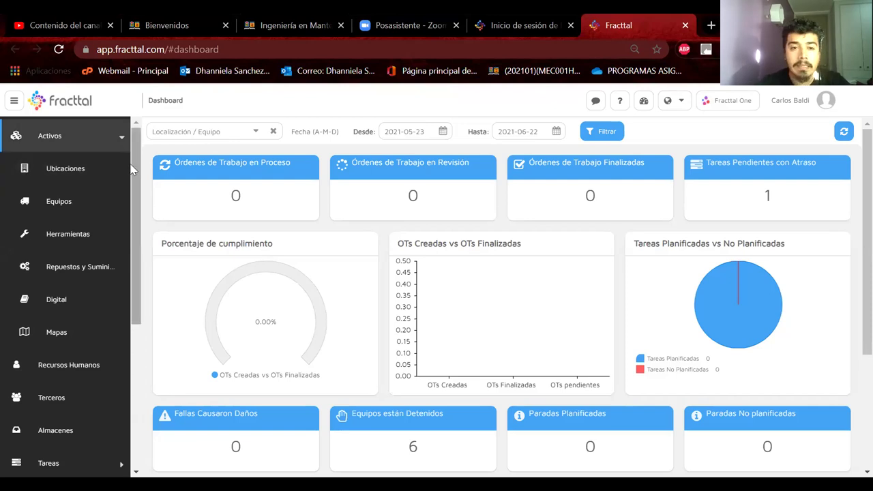
Open Ubicaciones and expand DEPARTAMENTO DE MECÁNICA USM SEDE VIÑA DEL MAR to show its 15 sub-locations
left_click(82, 170)
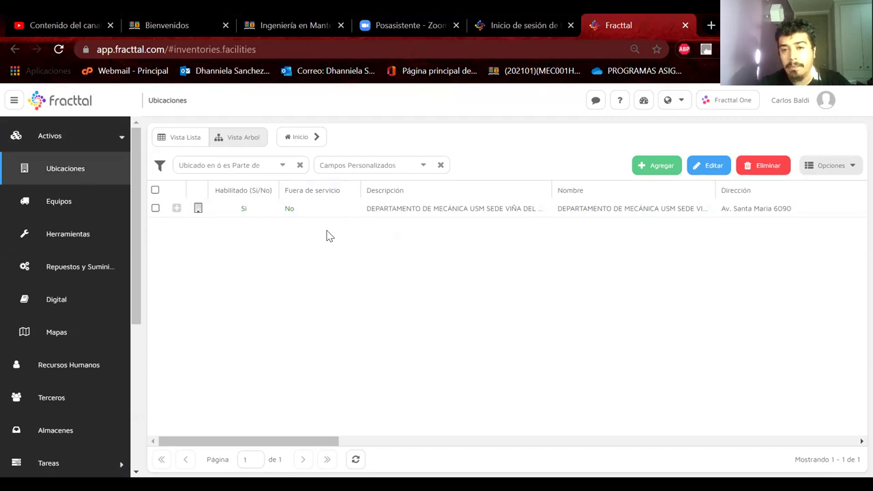
left_click(176, 209)
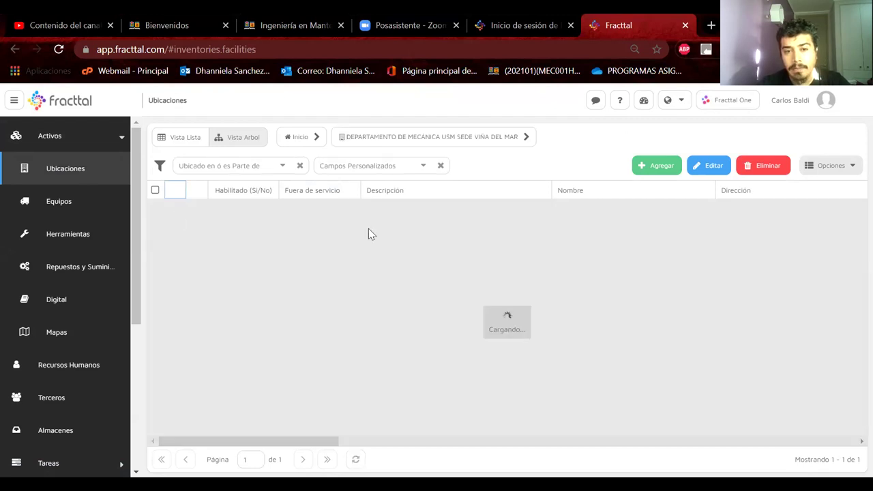
scroll(366, 295, "down", 1)
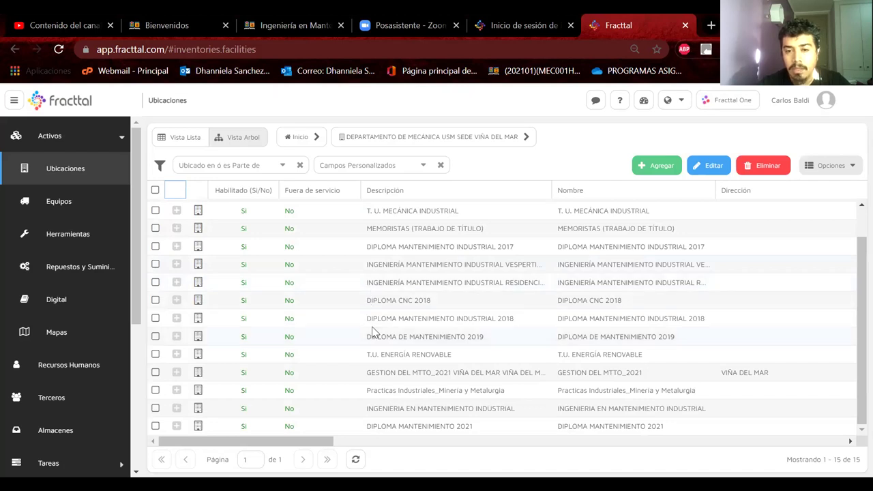
scroll(372, 333, "up", 1)
scroll(372, 332, "down", 1)
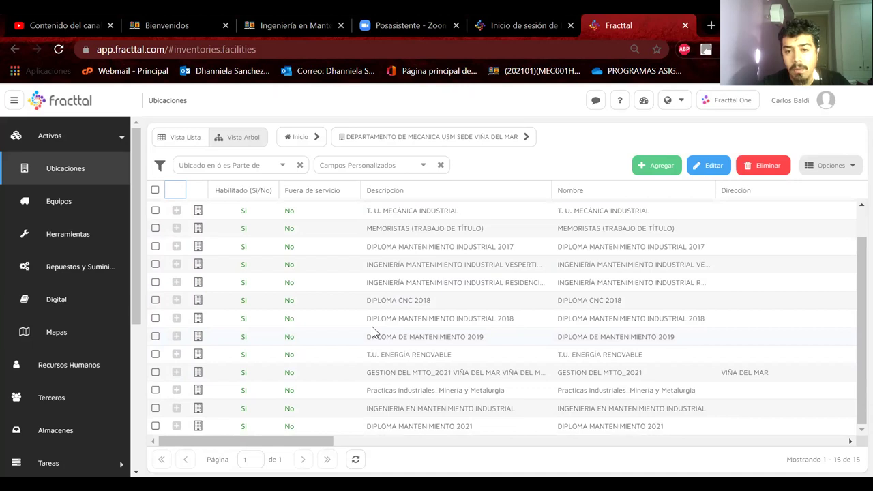
scroll(373, 332, "up", 1)
scroll(372, 332, "down", 1)
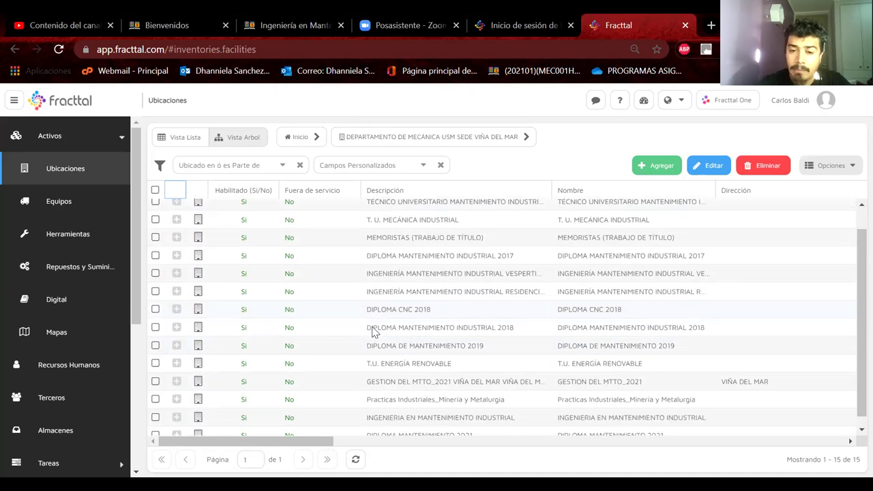
scroll(372, 332, "down", 1)
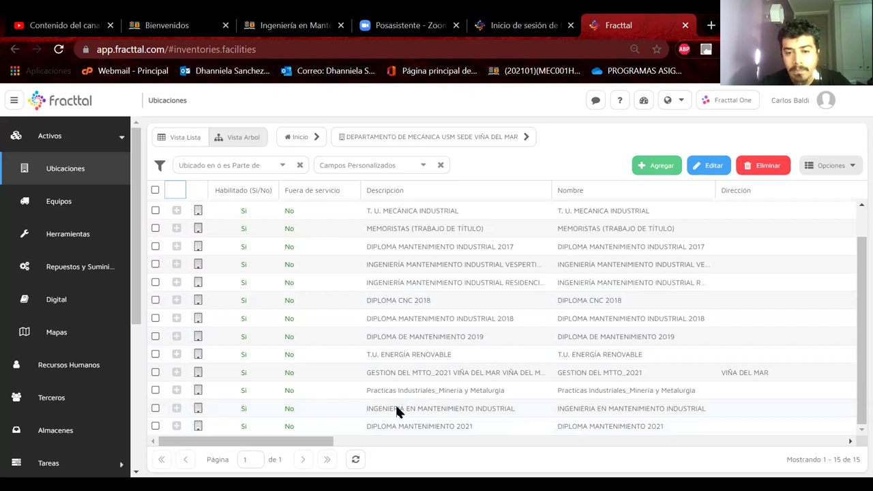
Expand INGENIERIA EN MANTENIMIENTO INDUSTRIAL, AÑO 2021_DIURNO and GRUPO A to reveal locations A1 and A1.1
left_click(173, 408)
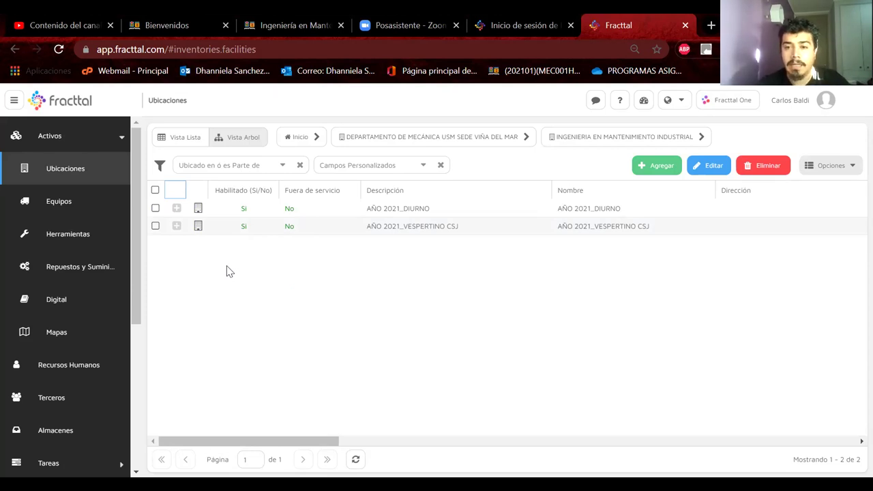
left_click(177, 212)
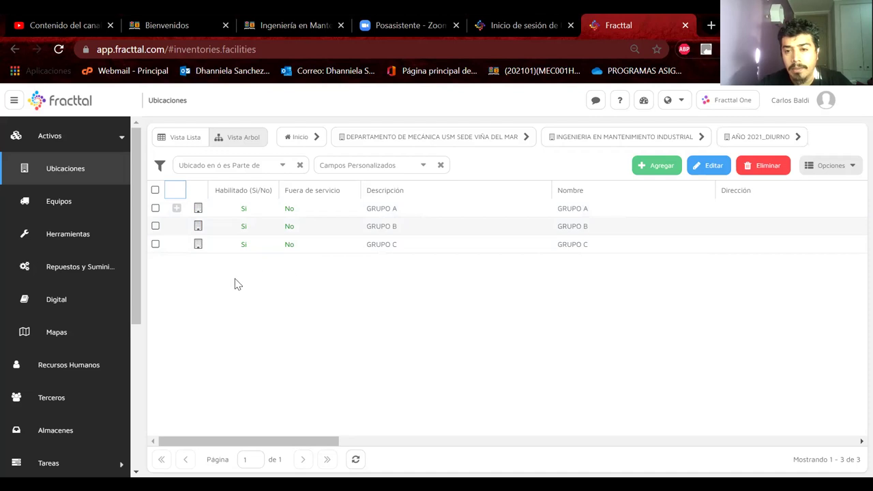
left_click(179, 208)
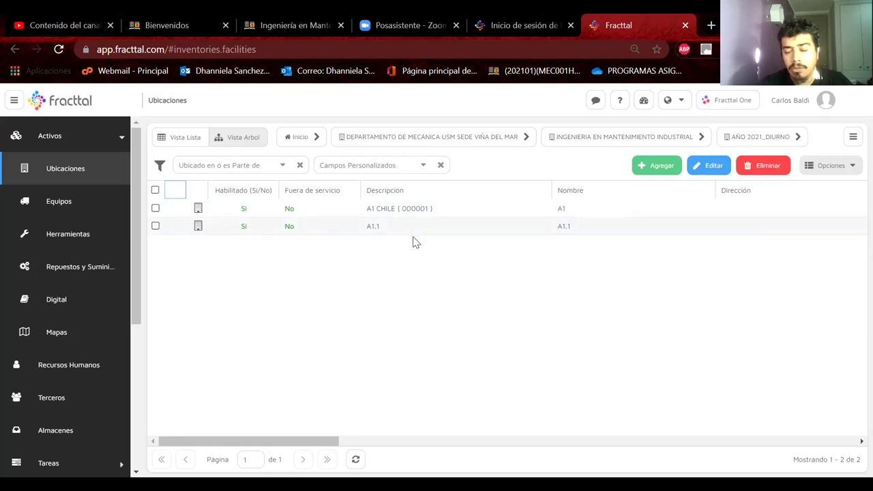
scroll(415, 243, "right", 10)
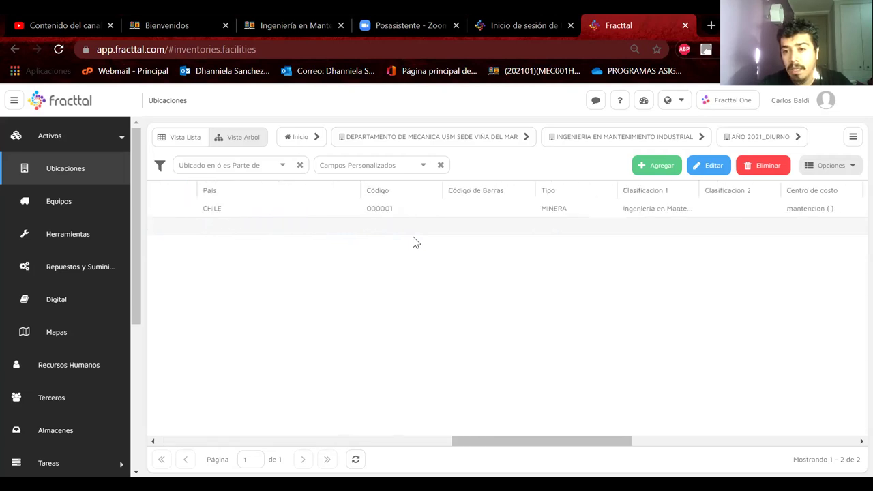
scroll(414, 242, "right", 3)
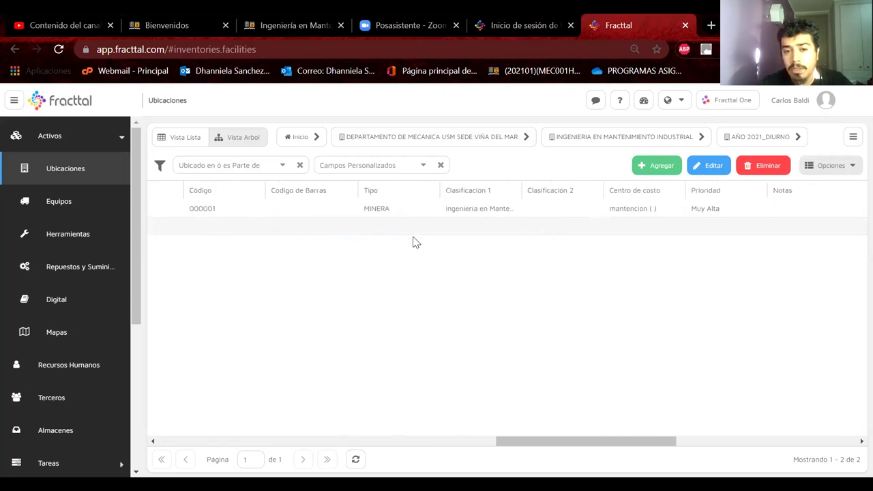
scroll(414, 242, "left", 10)
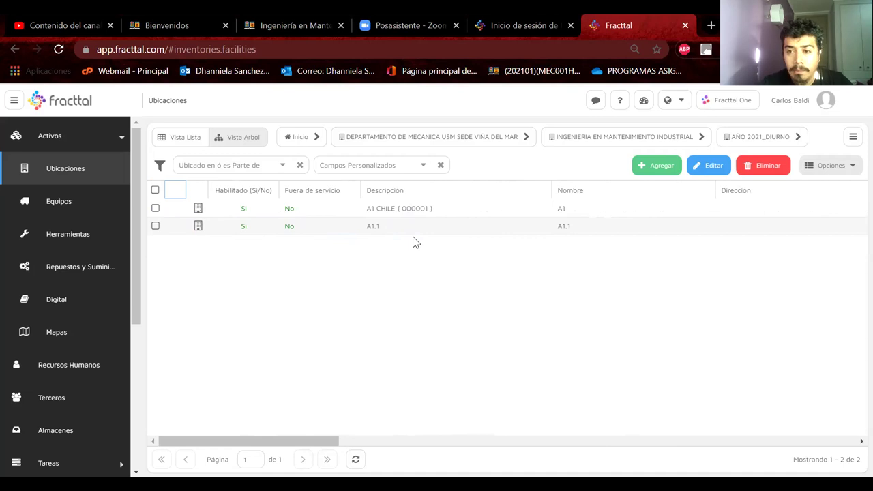
Go back to the AÑO 2021_DIURNO level through its breadcrumb to list GRUPO A, B and C
left_click(761, 138)
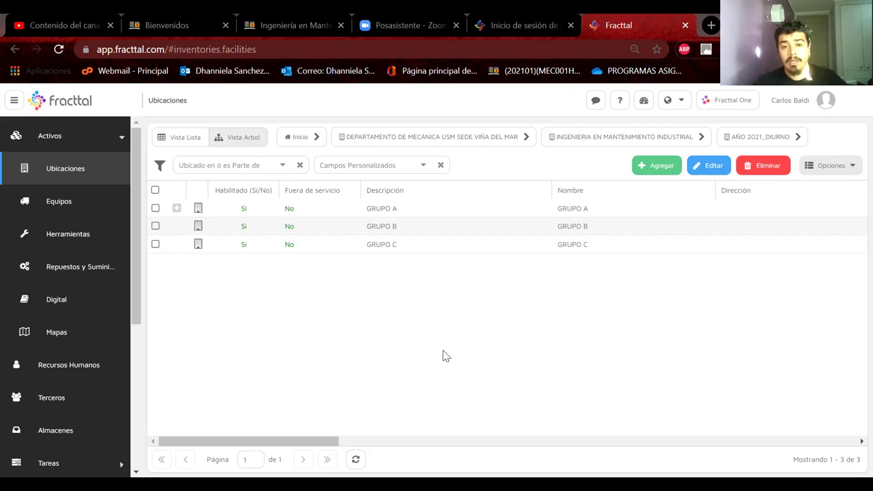
Add a location whose Localización is the 'grupo c' result under AÑO 2021_DIURNO
left_click(375, 252)
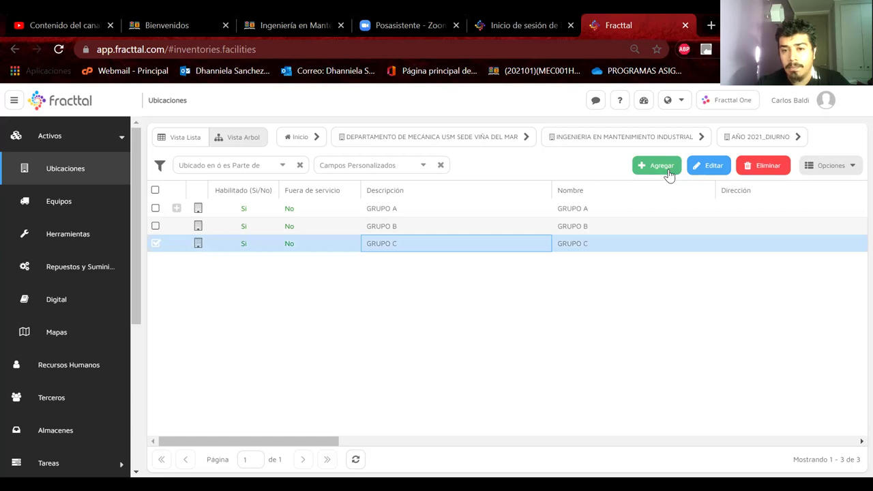
double_click(647, 236)
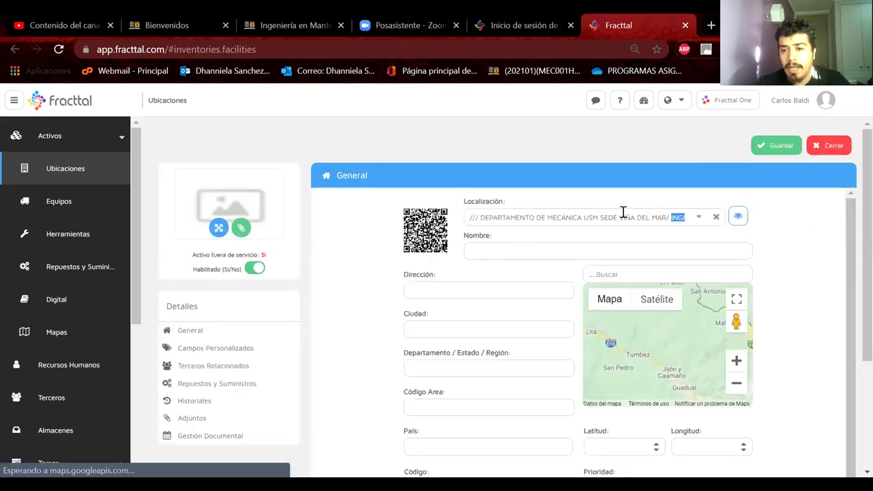
left_click_drag(552, 216, 760, 217)
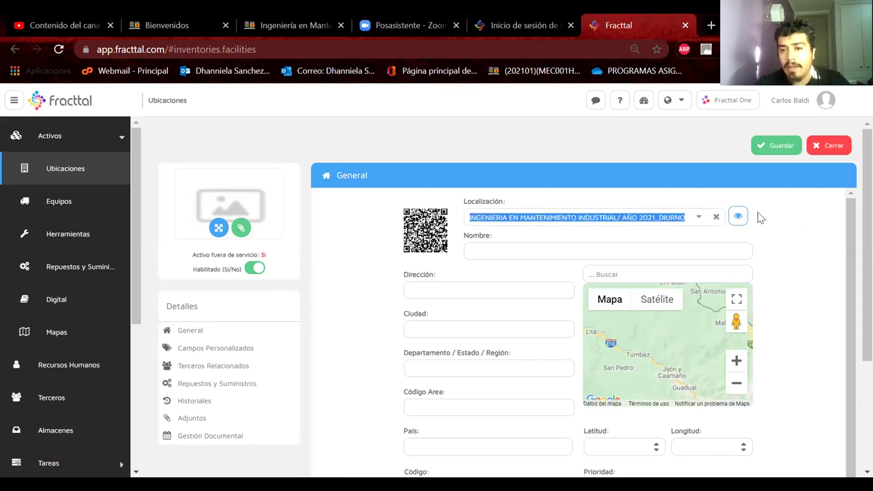
left_click(687, 217)
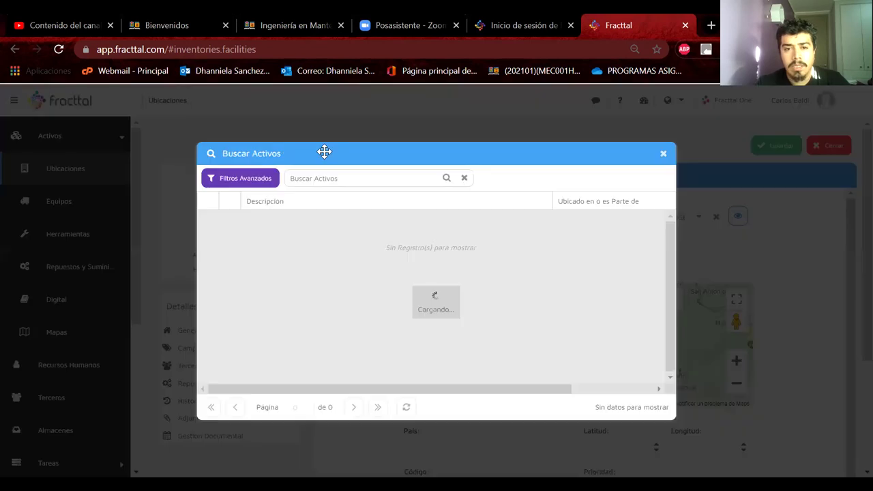
type("grupo c")
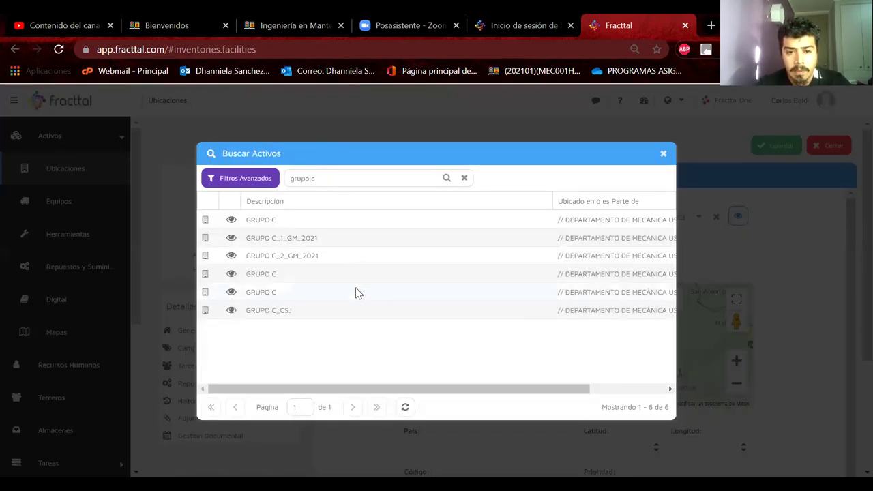
left_click(347, 298)
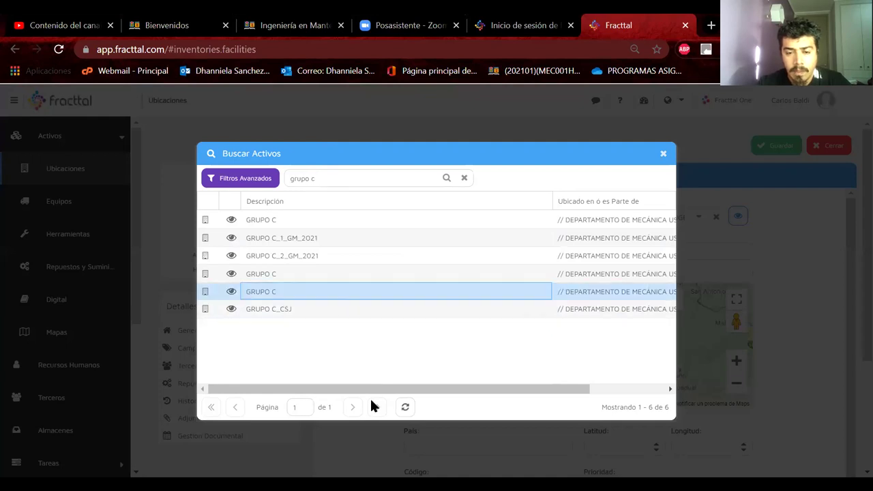
left_click_drag(348, 392, 551, 371)
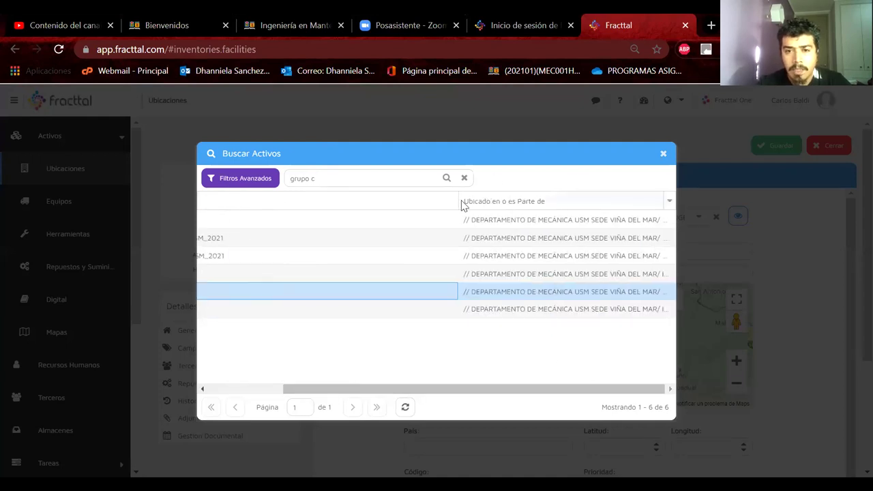
left_click_drag(458, 201, 248, 236)
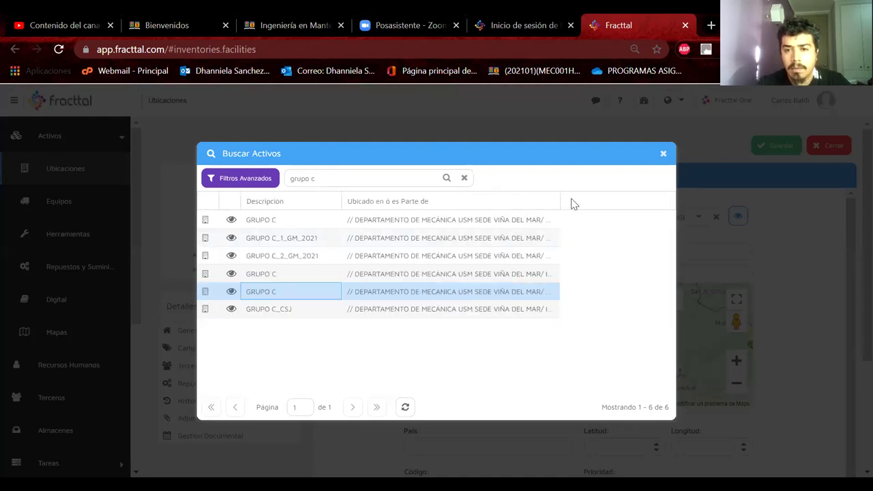
double_click(559, 198)
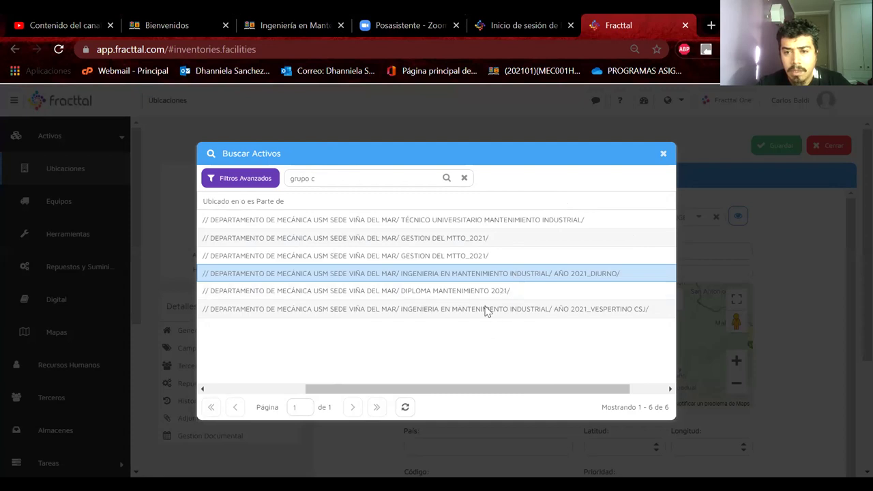
double_click(494, 275)
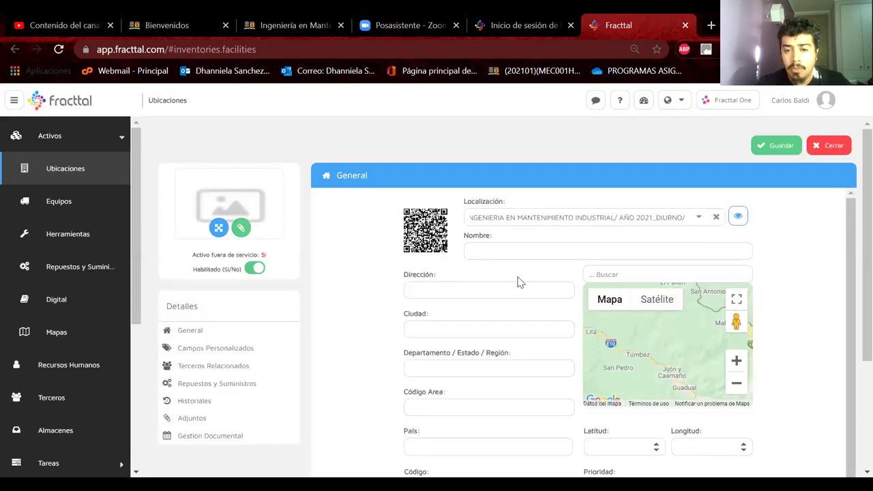
left_click(496, 252)
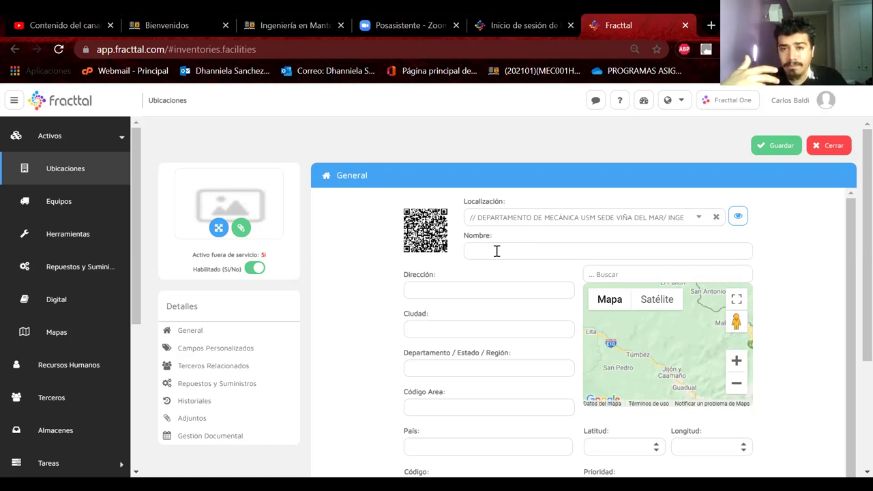
left_click(497, 251)
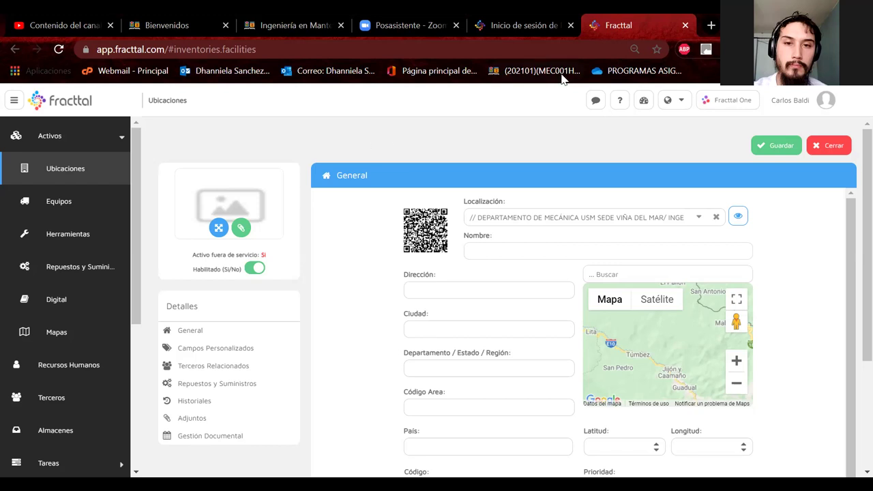
Switch to the Aula USM tab, dismiss the session-expired notice and reload aula.usm.cl
left_click(167, 25)
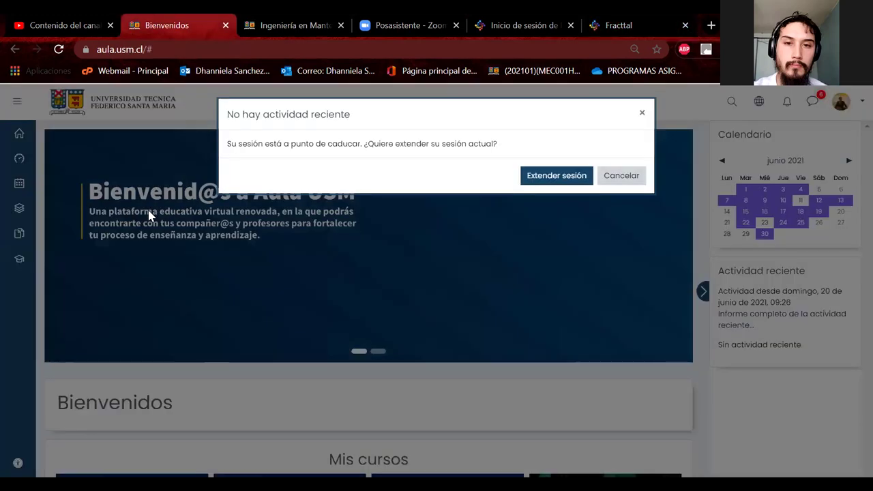
left_click(559, 176)
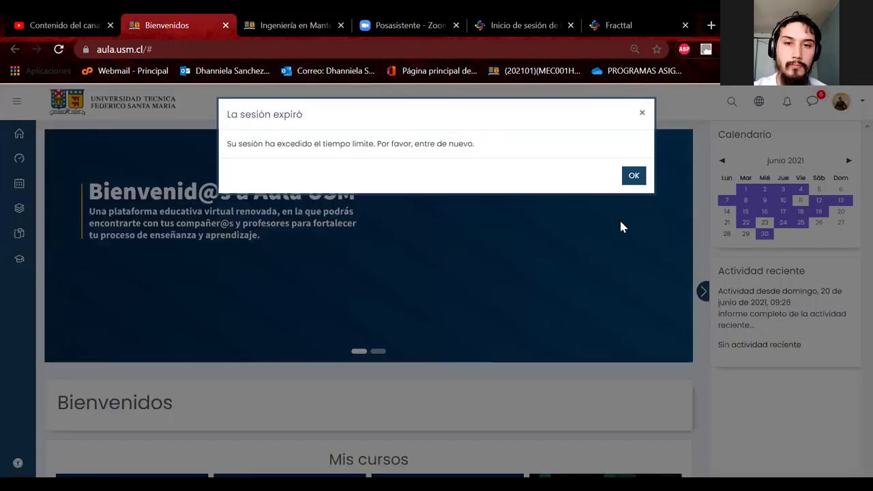
left_click(637, 169)
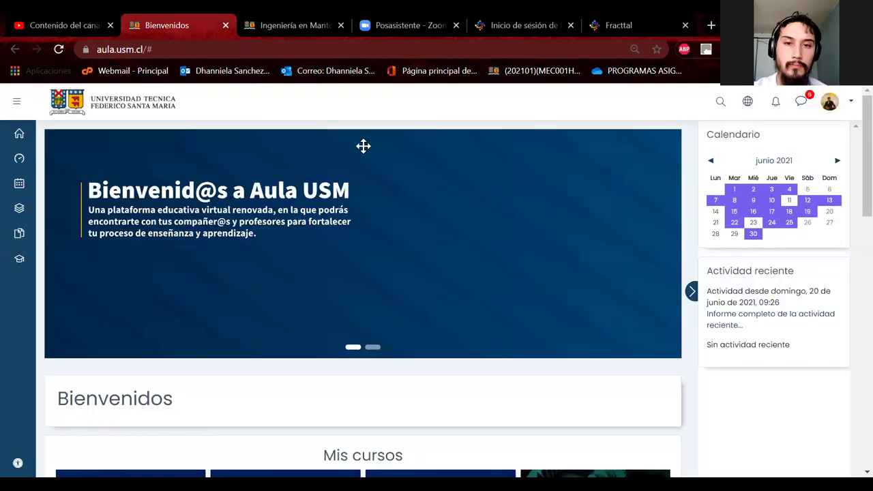
left_click(277, 50)
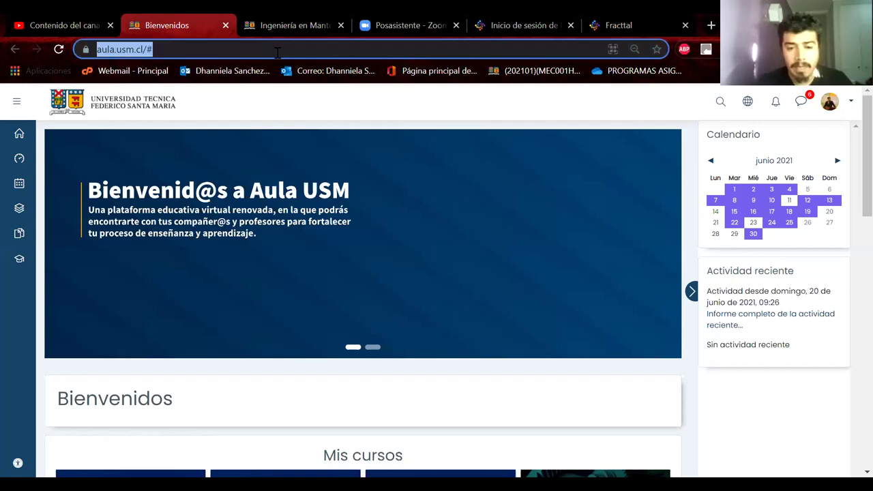
type("aula")
key("Return")
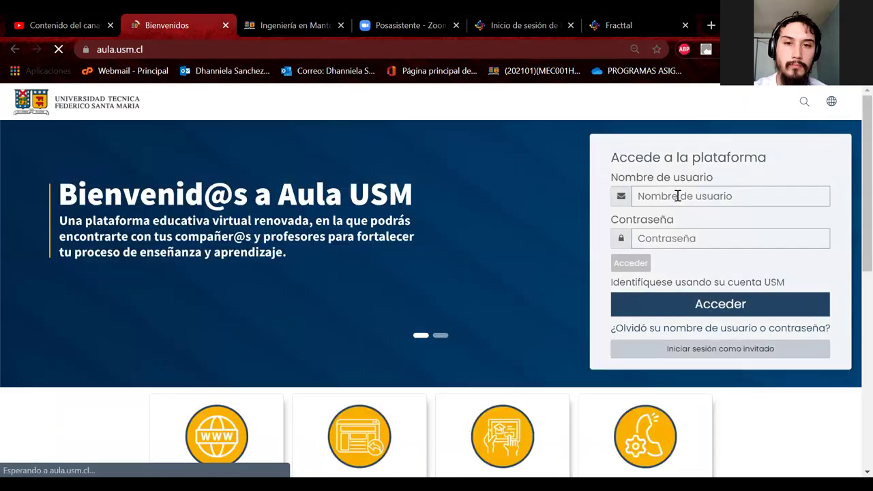
Sign in with the saved account credentials
left_click(677, 196)
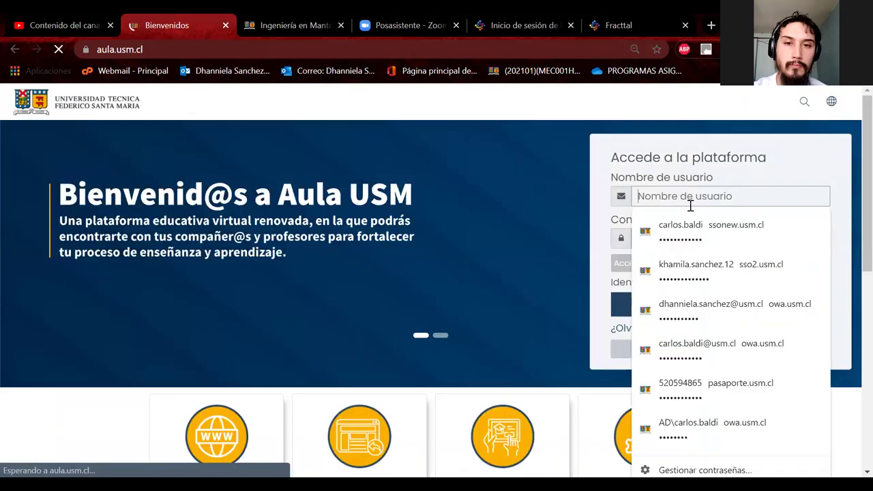
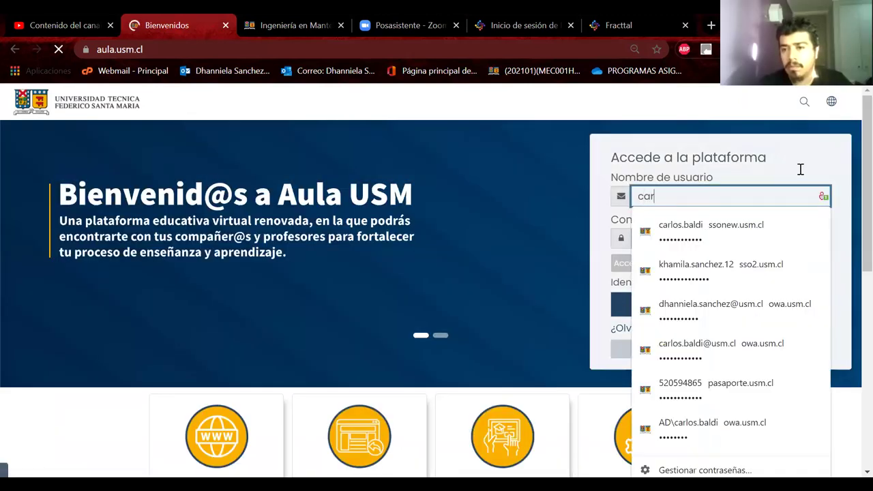
left_click(593, 244)
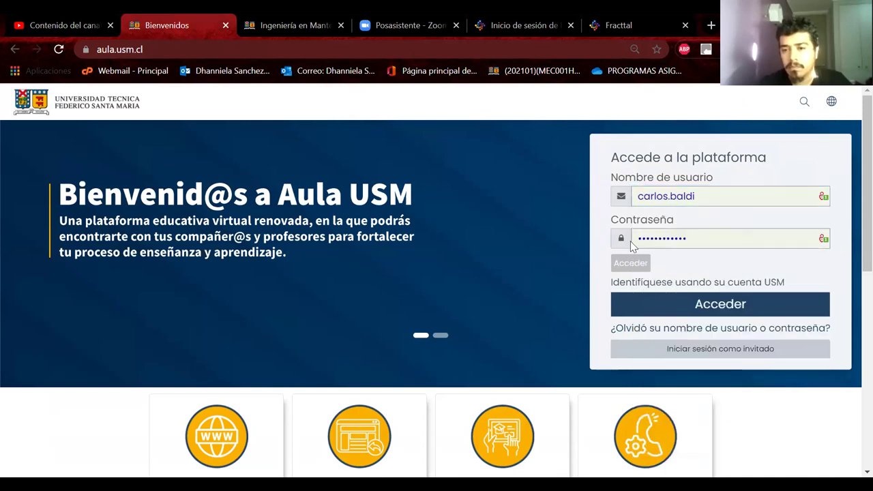
left_click(689, 305)
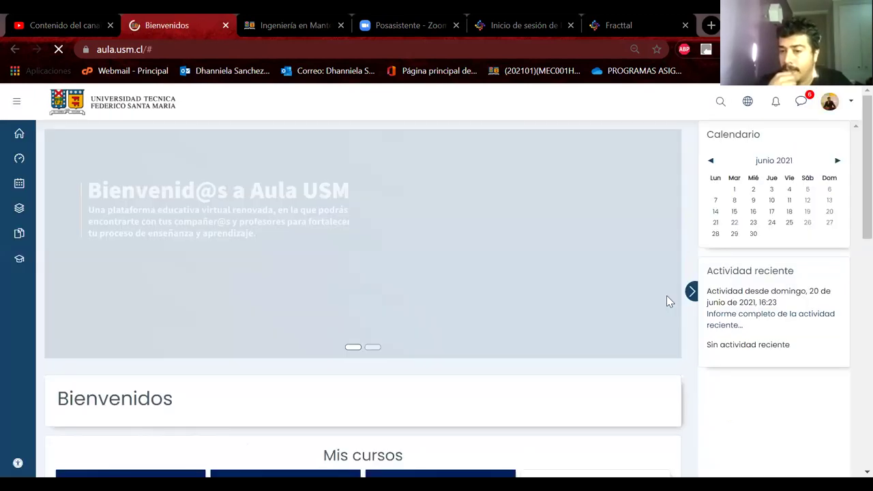
Open the ELE022-B mining equipment maintenance course at its PARTE PRATICAS section
scroll(666, 295, "down", 2)
scroll(668, 301, "down", 7)
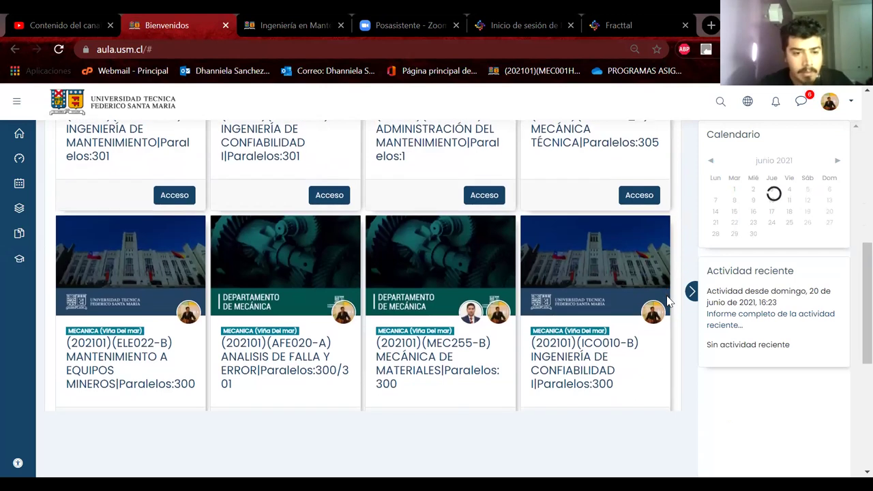
left_click(96, 369)
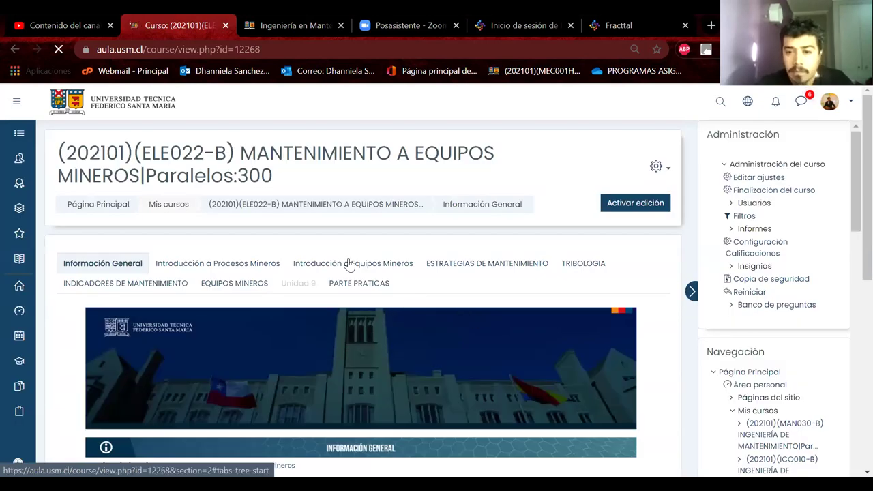
left_click(358, 284)
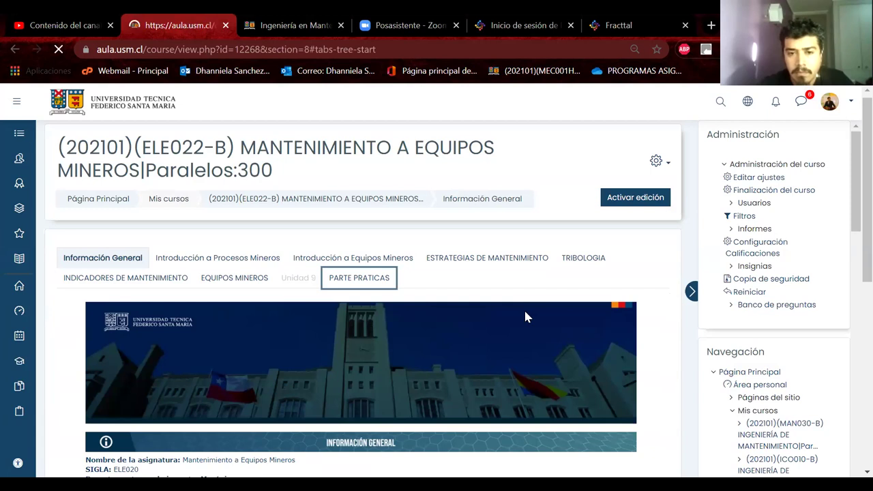
Open the SEGUNDA TAREA assignment and download its SEGUNDA TAREA 1°SEM_2021.pdf file
scroll(525, 317, "down", 10)
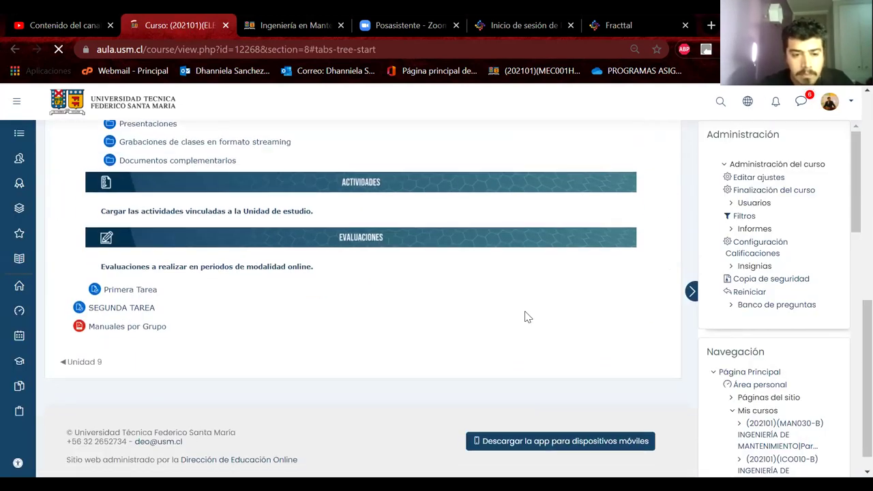
right_click(524, 316)
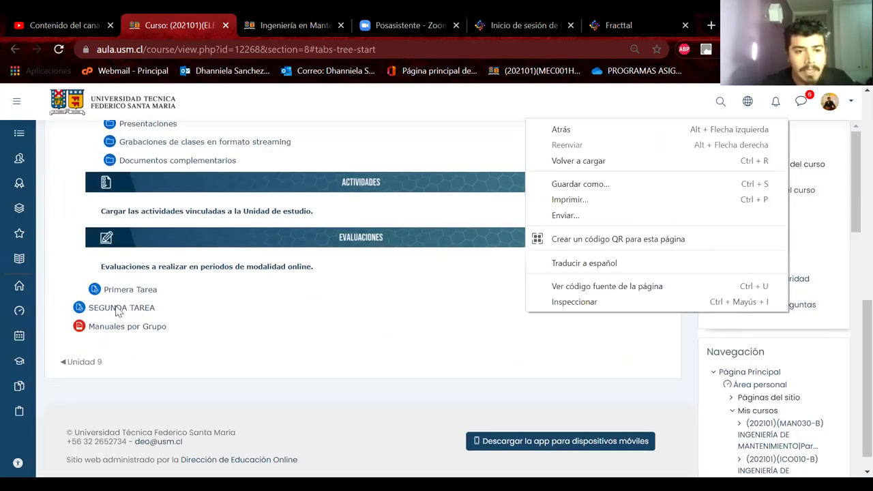
left_click(118, 311)
left_click(148, 317)
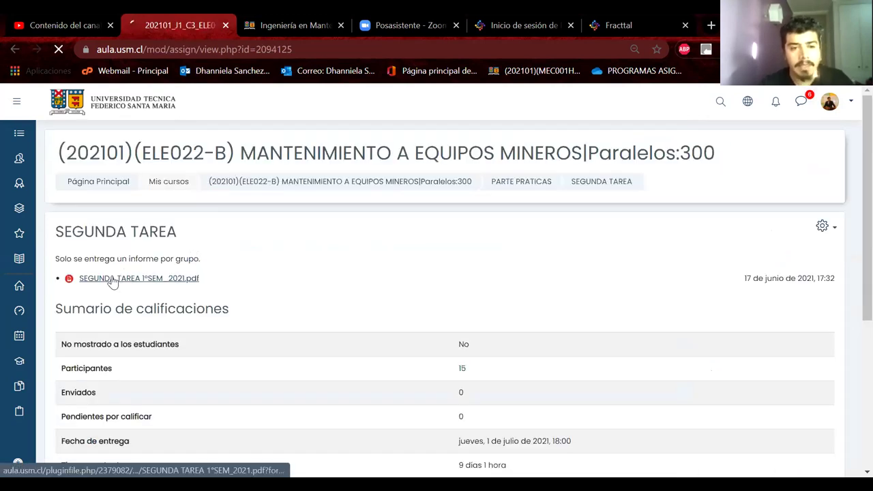
left_click(115, 278)
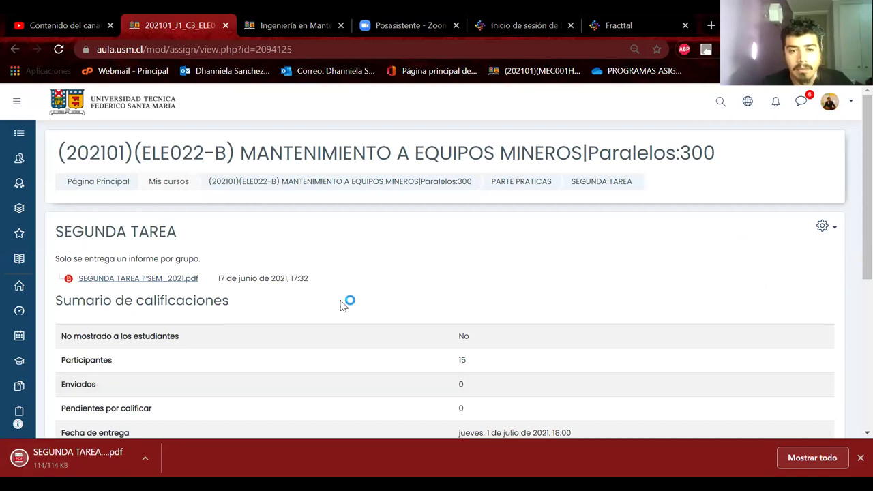
scroll(343, 305, "down", 1)
scroll(343, 305, "down", 1)
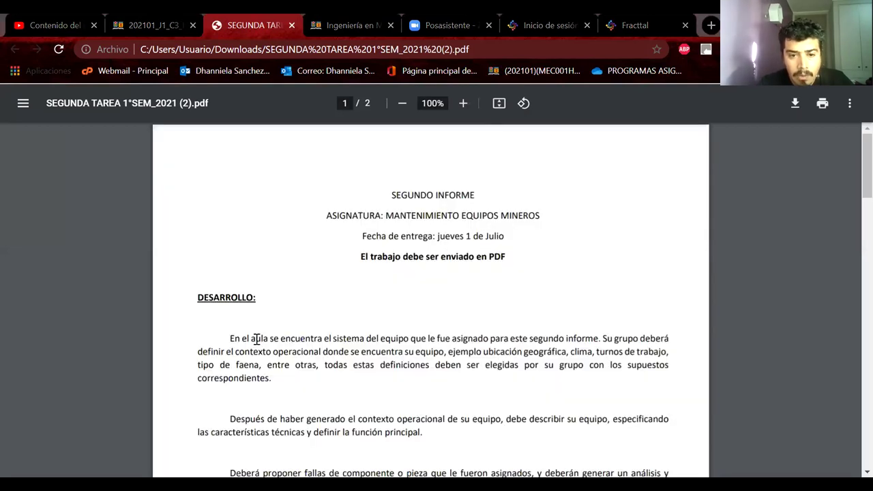
Highlight the PDF's sentence on the assigned equipment system, then return to the assignment tab
left_click_drag(257, 339, 456, 335)
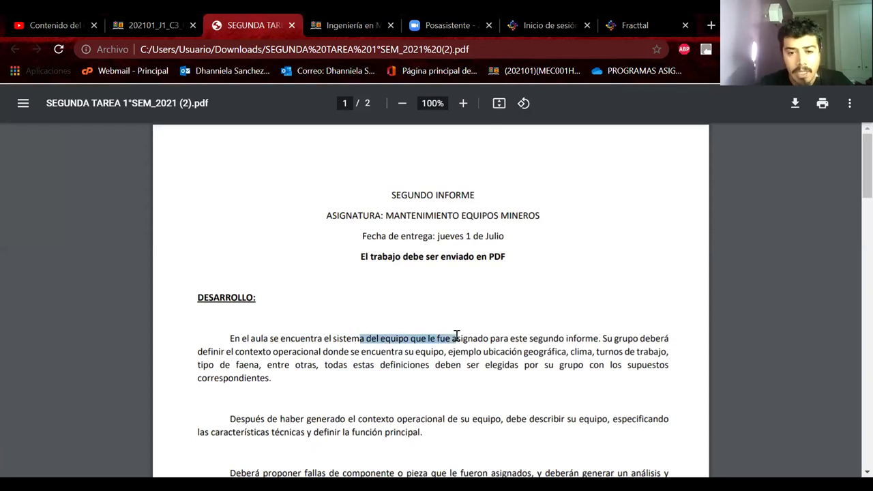
left_click(378, 339)
left_click(335, 339, "shift")
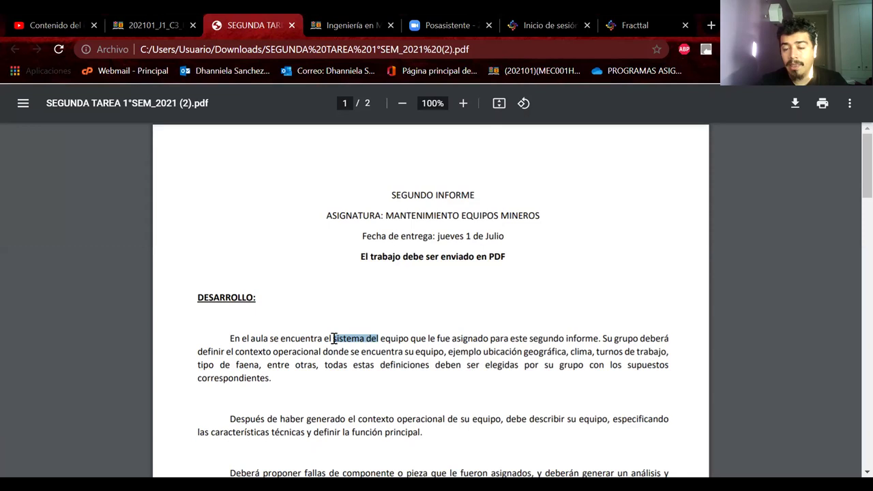
left_click(149, 26)
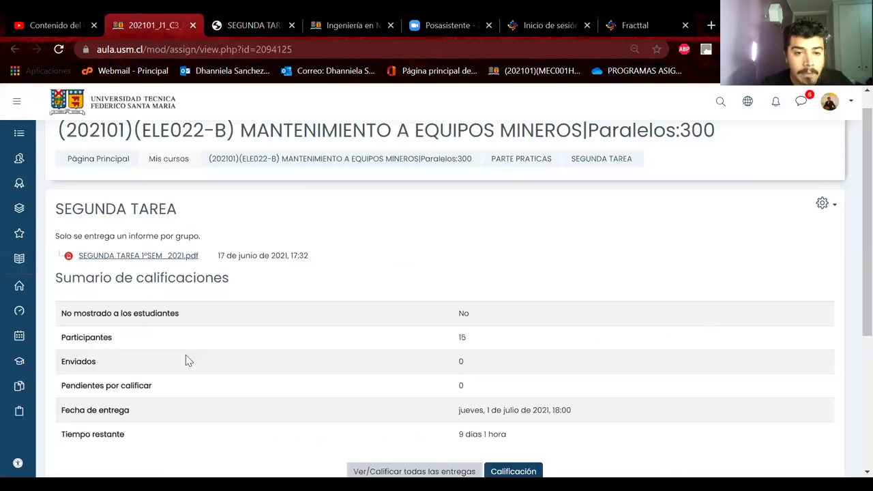
Return to PARTE PRATICAS and open the Manuales por Grupo resource under Evaluaciones
scroll(364, 165, "down", 1)
left_click(546, 143)
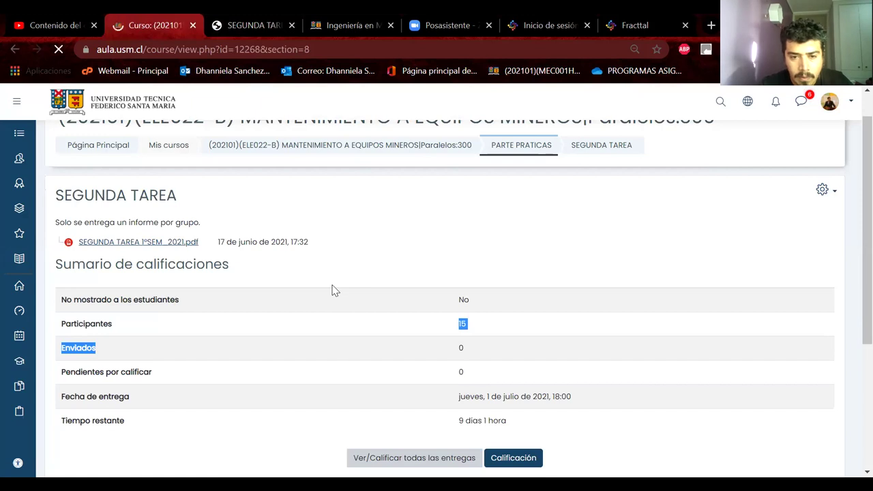
scroll(331, 287, "down", 5)
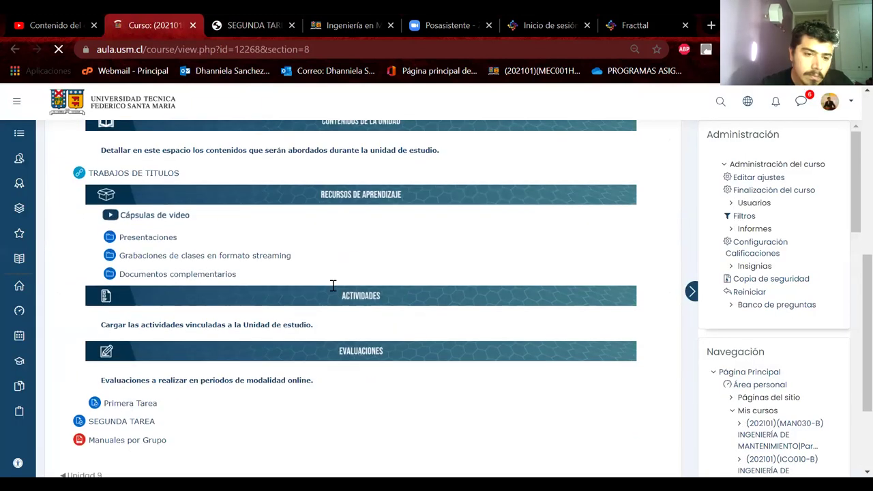
left_click(135, 308)
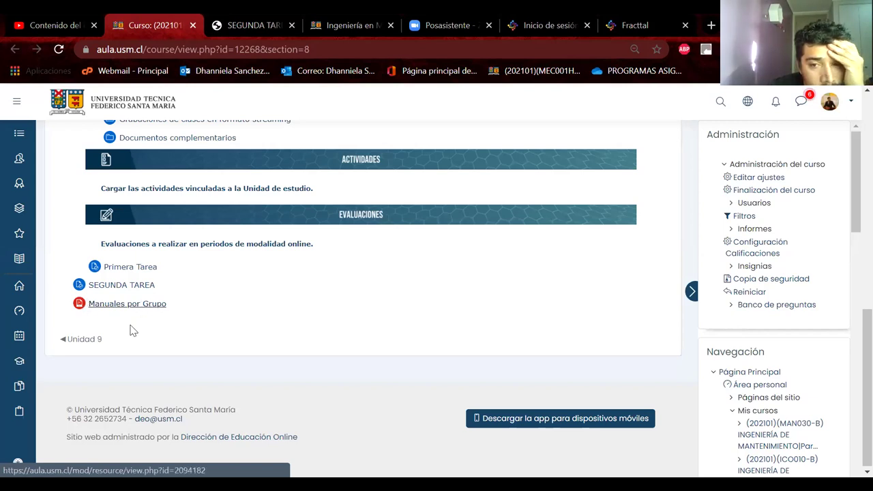
left_click(144, 309)
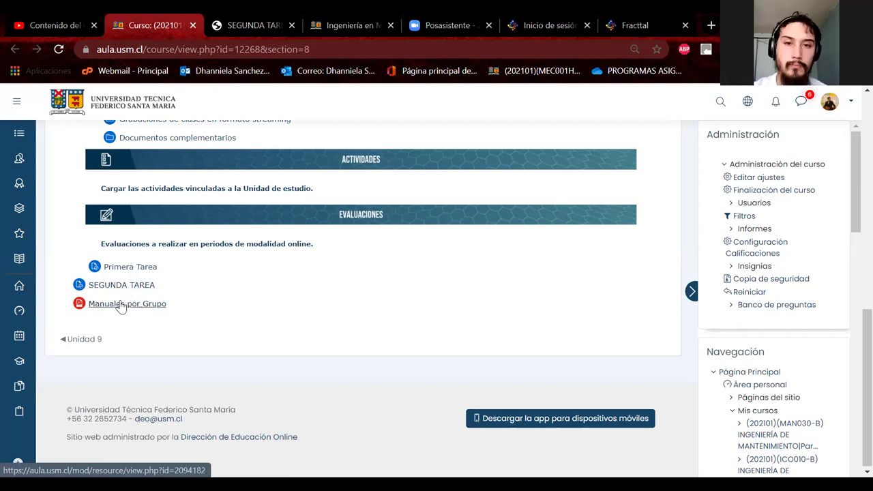
left_click(120, 307)
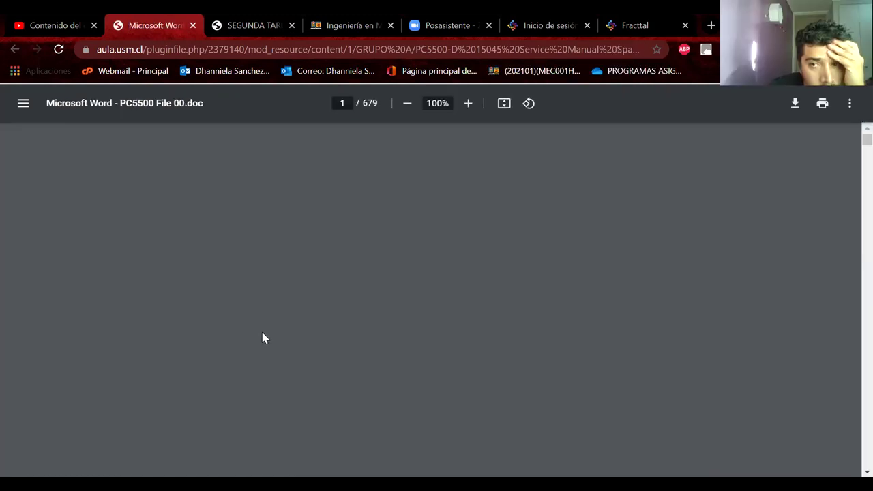
Look over the Komatsu PC5500 service manual cover, then go back to the course page
scroll(399, 294, "down", 5)
scroll(399, 293, "up", 5)
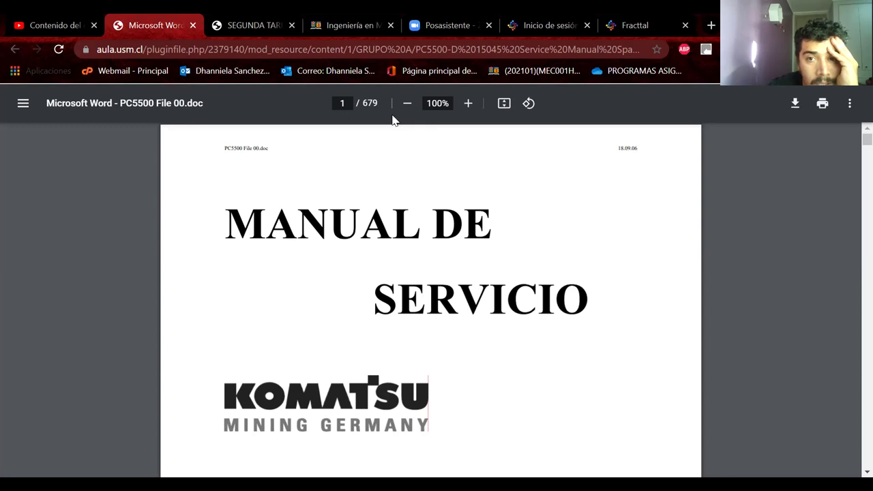
left_click(14, 50)
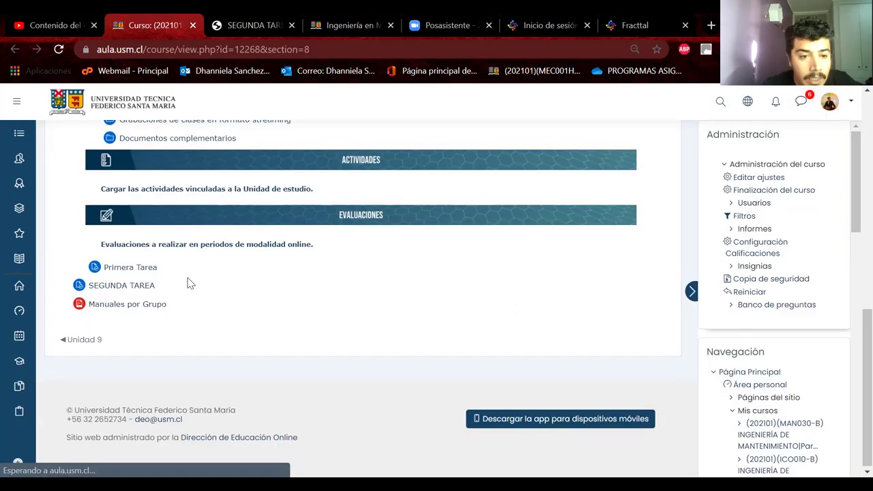
Scroll through the PARTE PRATICAS section's Unidad 10 contents, ending near the top
scroll(189, 277, "up", 1)
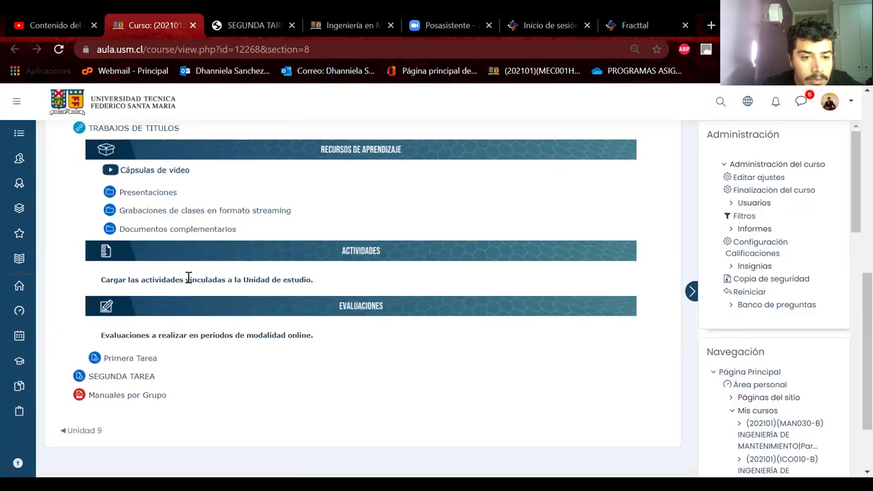
scroll(188, 277, "up", 3)
scroll(188, 277, "down", 2)
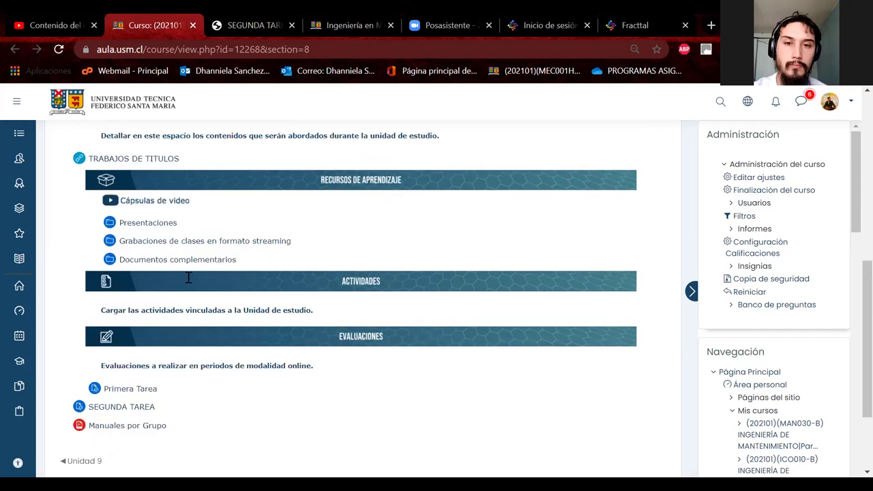
scroll(189, 277, "down", 2)
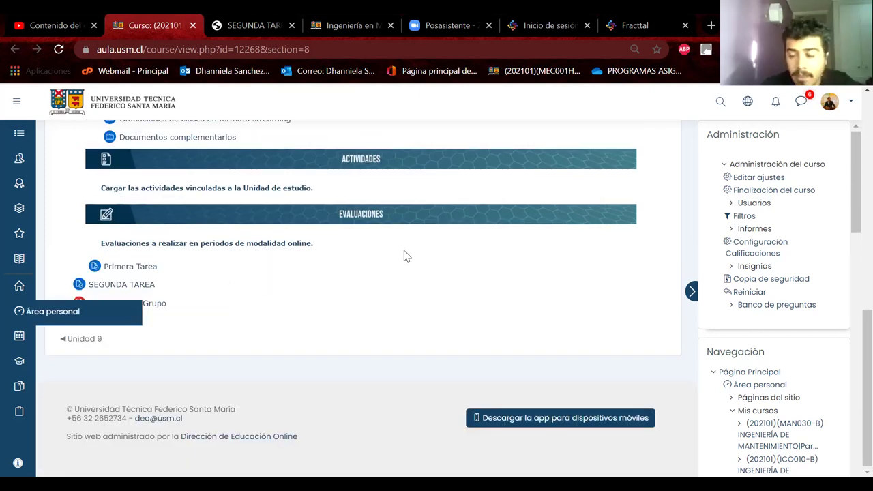
scroll(404, 256, "up", 1)
scroll(404, 256, "up", 2)
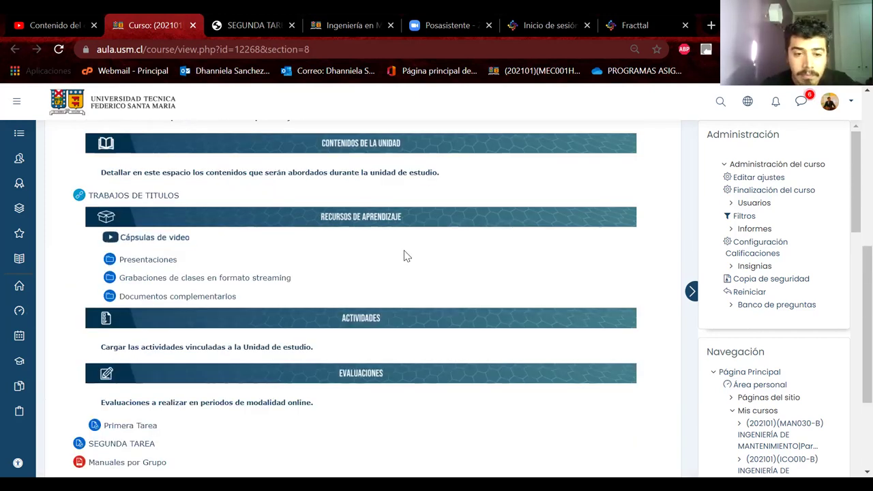
scroll(403, 255, "down", 1)
scroll(164, 395, "down", 1)
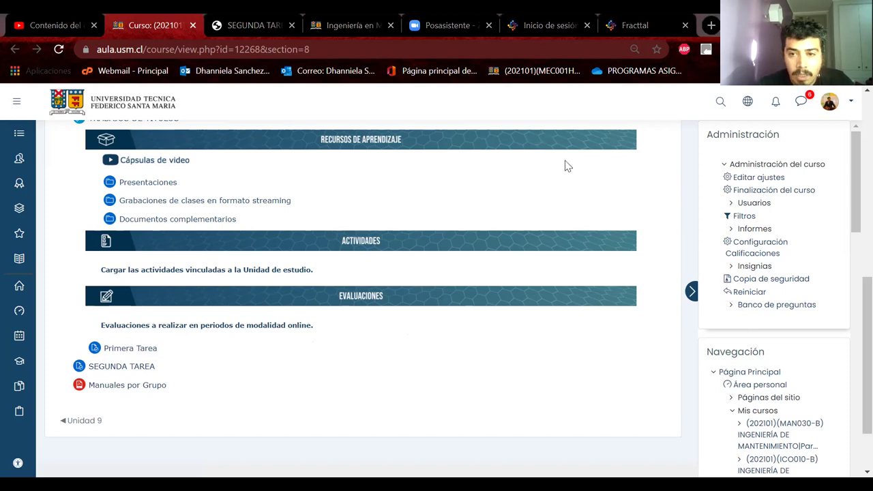
scroll(607, 142, "up", 10)
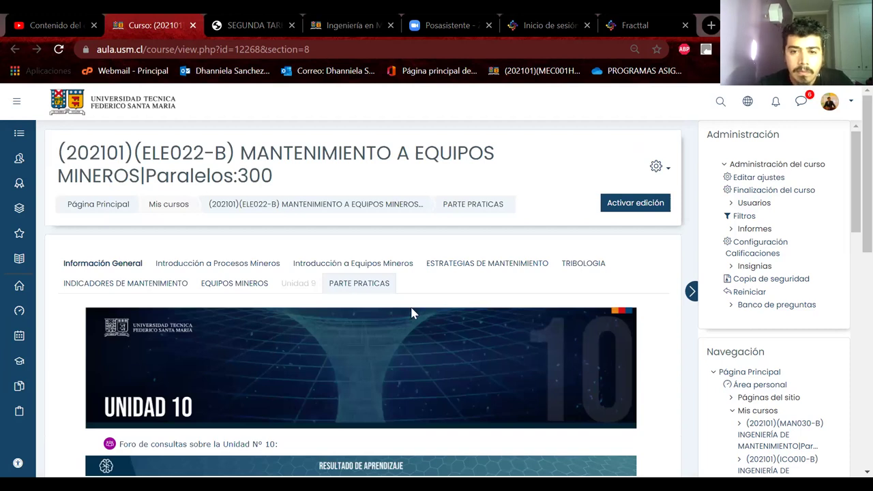
Turn on course editing and open the Manuales por Grupo settings form
key("Return")
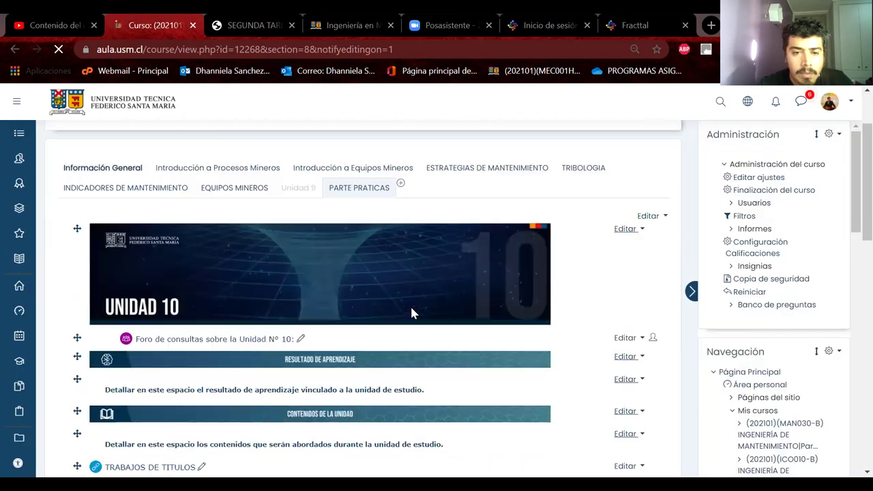
scroll(411, 311, "down", 10)
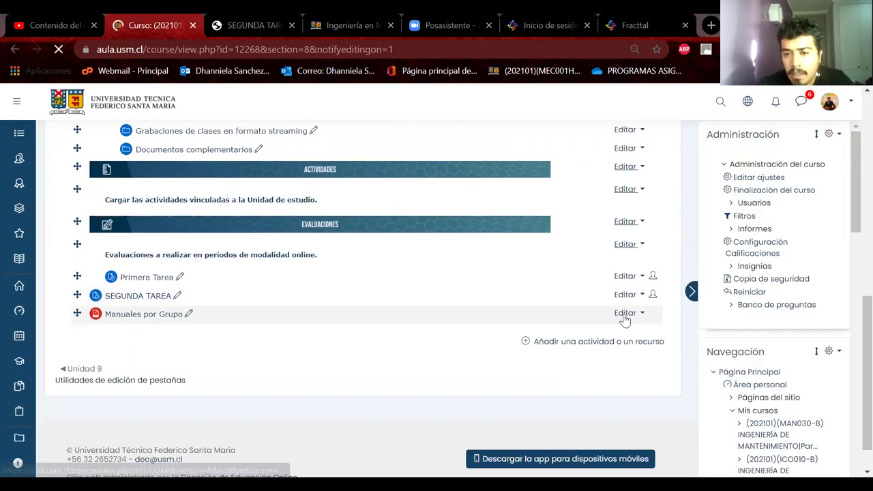
left_click(626, 314)
left_click(365, 345)
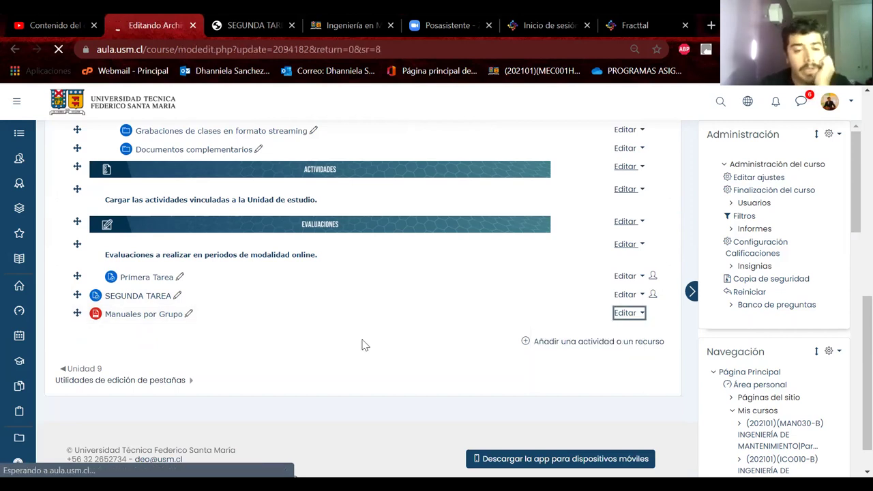
Expand the GRUPO A, B and C folders and toggle between the table and tree file views
scroll(364, 344, "down", 3)
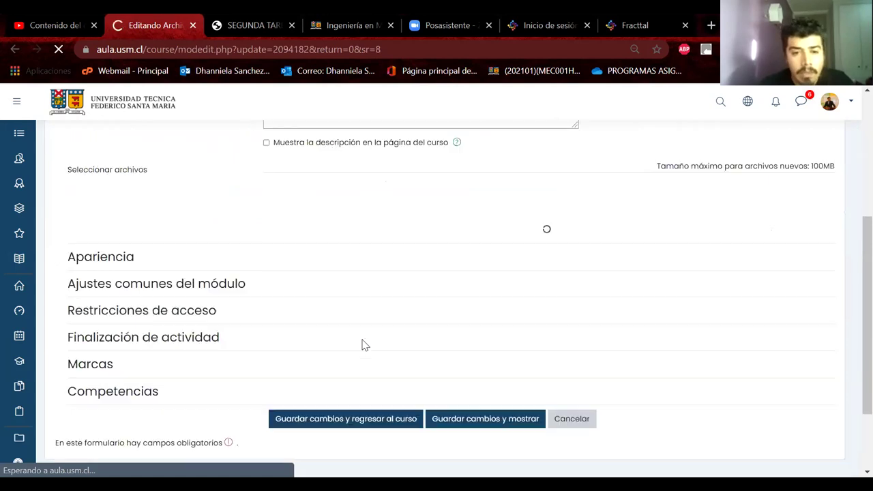
scroll(268, 212, "up", 1)
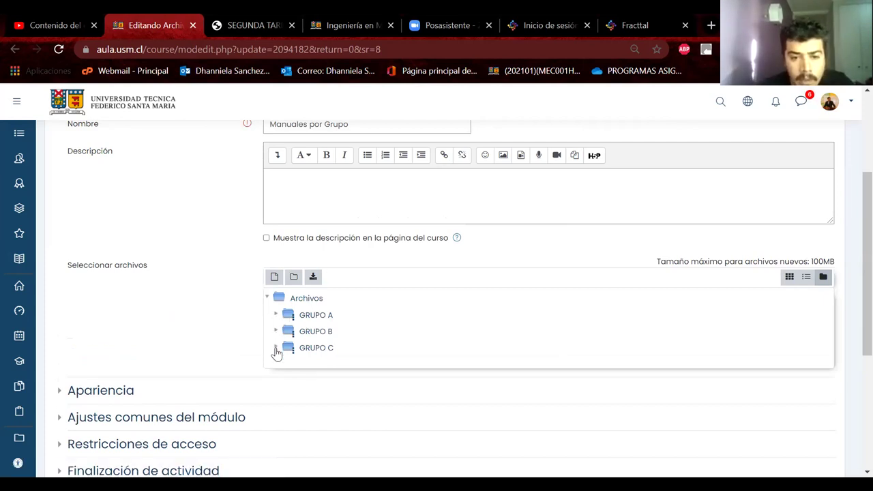
scroll(397, 337, "down", 1)
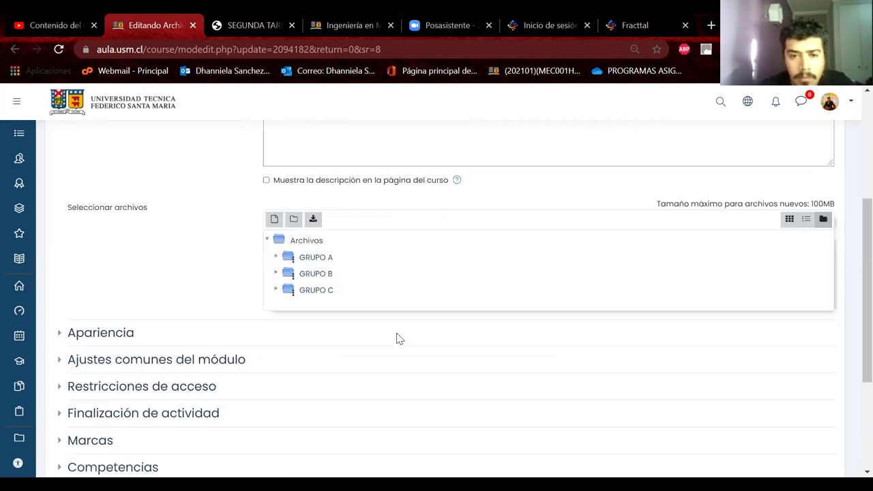
left_click(307, 244)
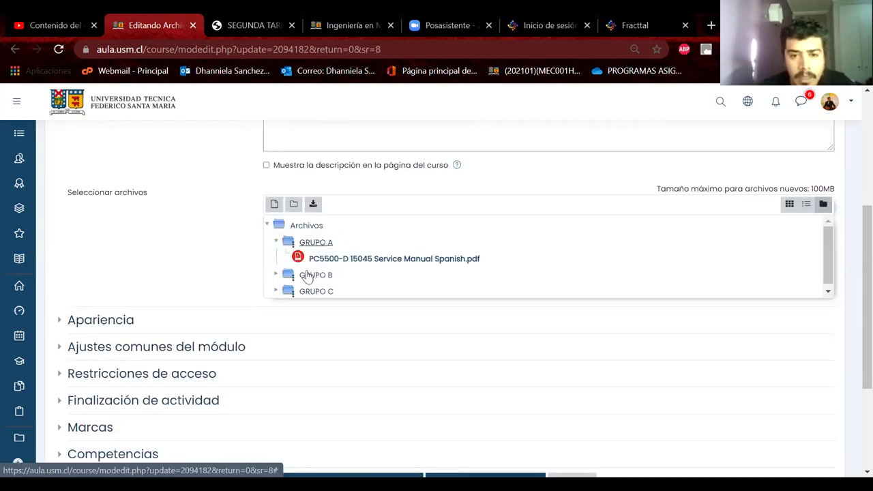
left_click(315, 276)
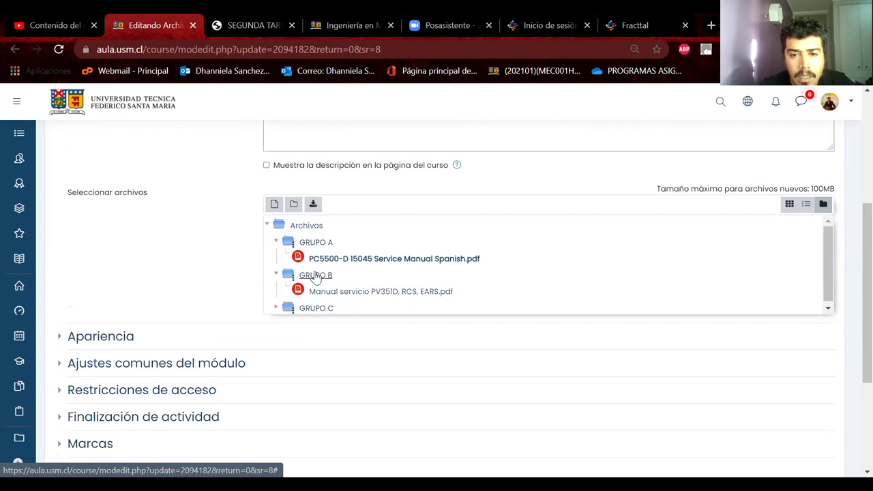
left_click(313, 306)
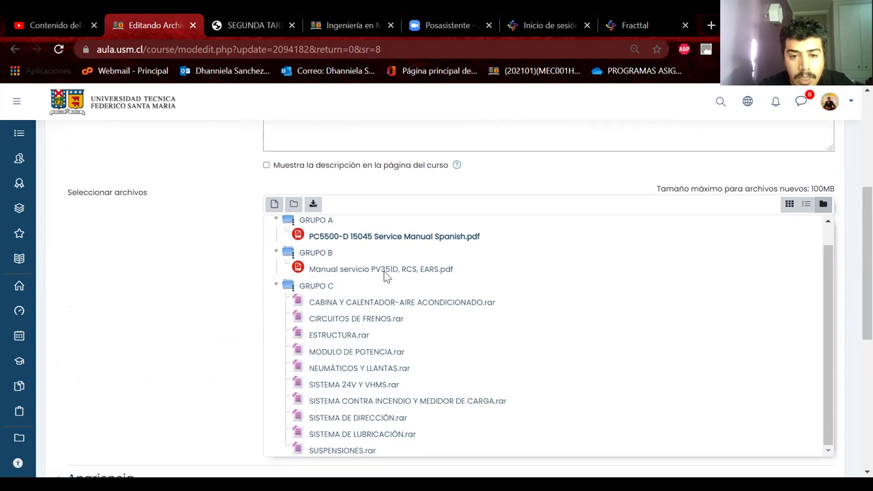
scroll(386, 286, "up", 1)
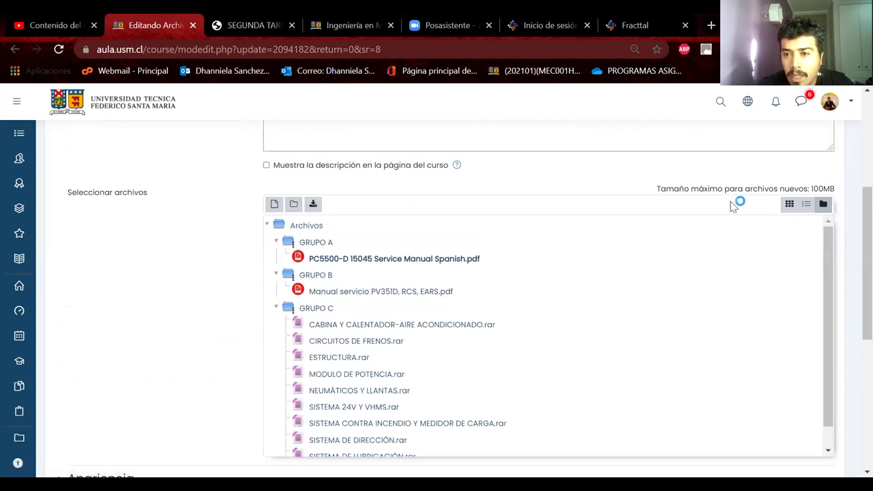
left_click(807, 206)
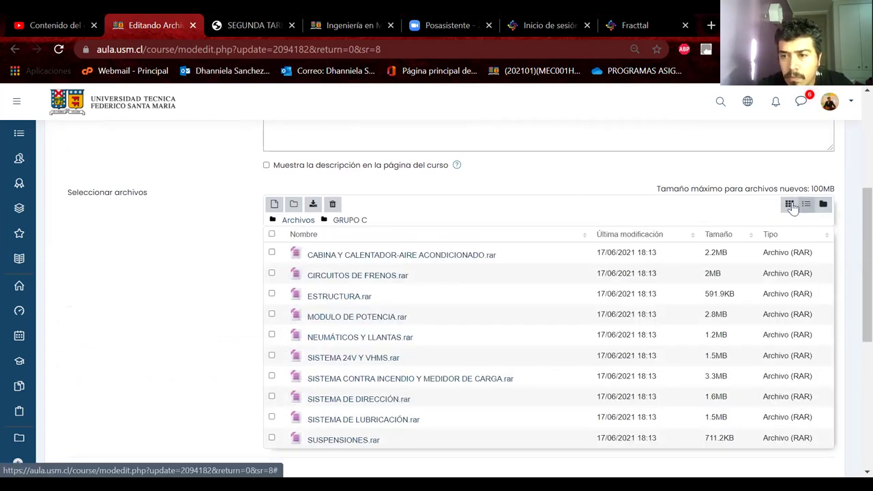
left_click(822, 206)
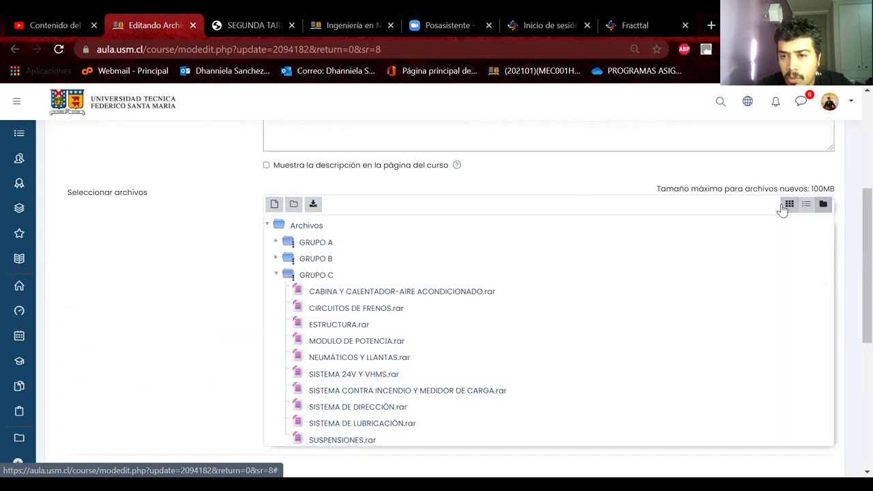
scroll(93, 275, "down", 3)
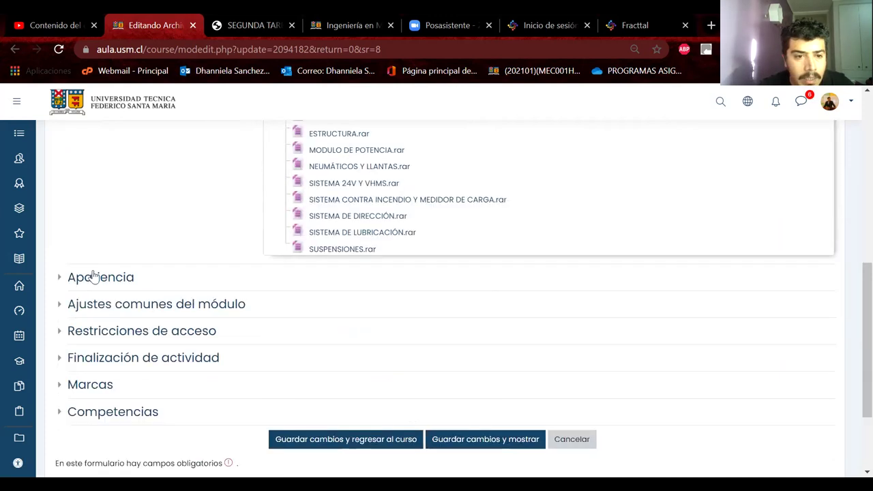
Expand Apariencia and review the display modes, leaving Automático for now
left_click(93, 276)
left_click(319, 300)
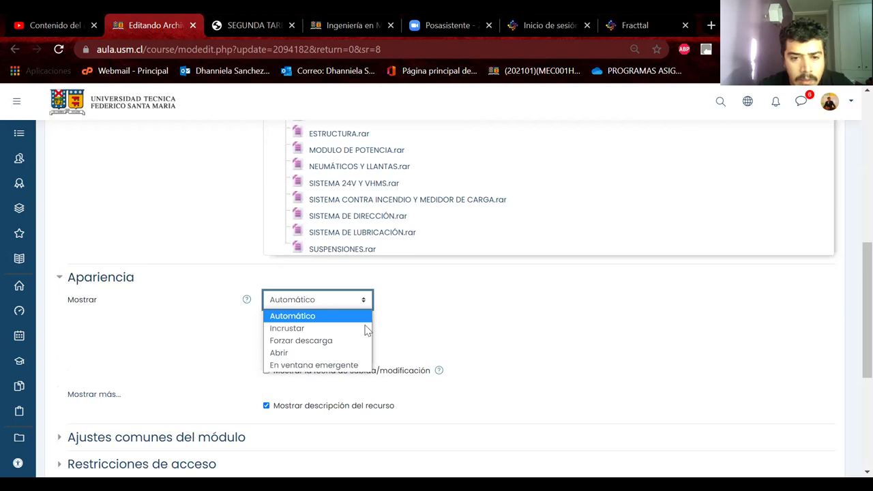
left_click(434, 310)
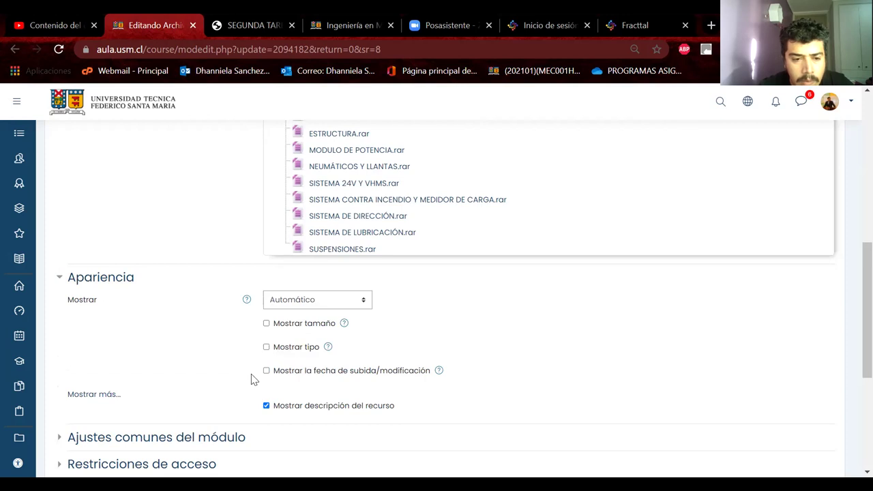
scroll(253, 379, "down", 1)
scroll(253, 379, "up", 3)
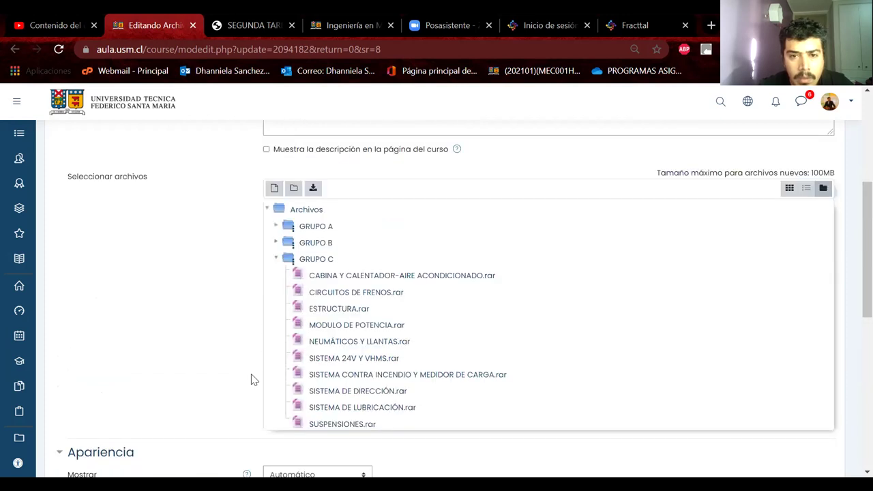
scroll(253, 379, "up", 1)
scroll(800, 322, "up", 1)
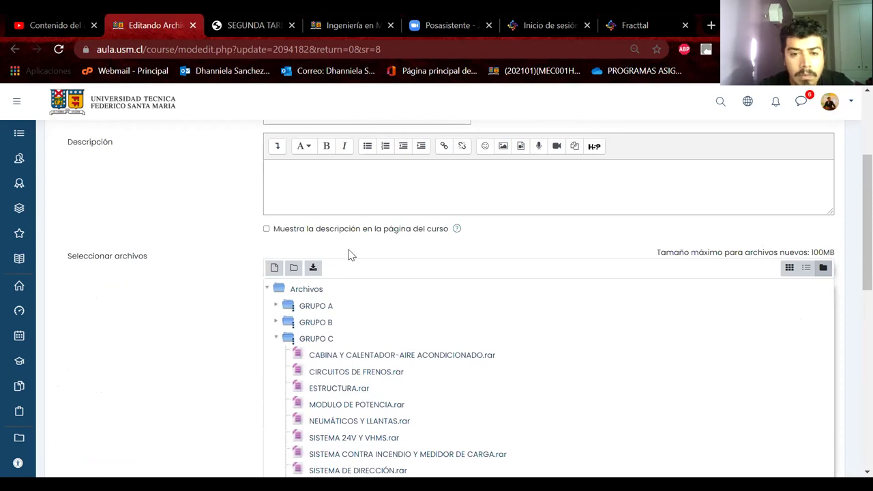
scroll(348, 255, "up", 3)
scroll(349, 255, "down", 15)
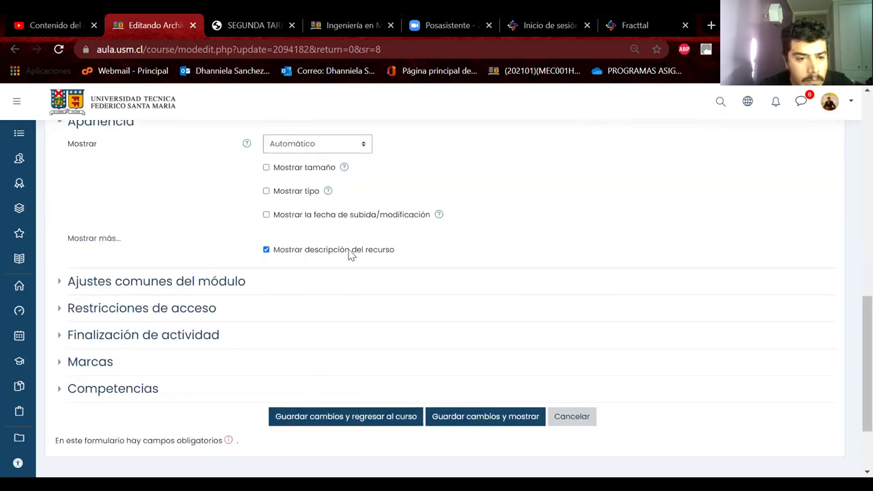
Expand the access restriction, activity completion and tags sections of the form
left_click(106, 229)
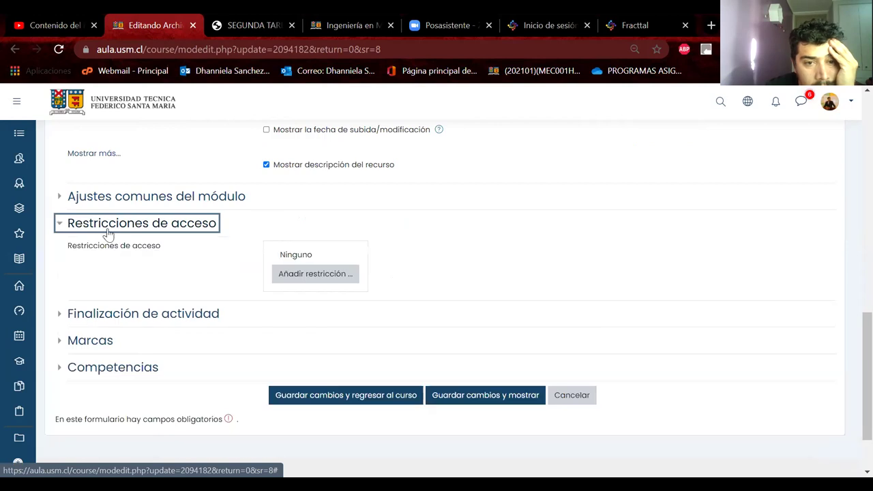
left_click(132, 312)
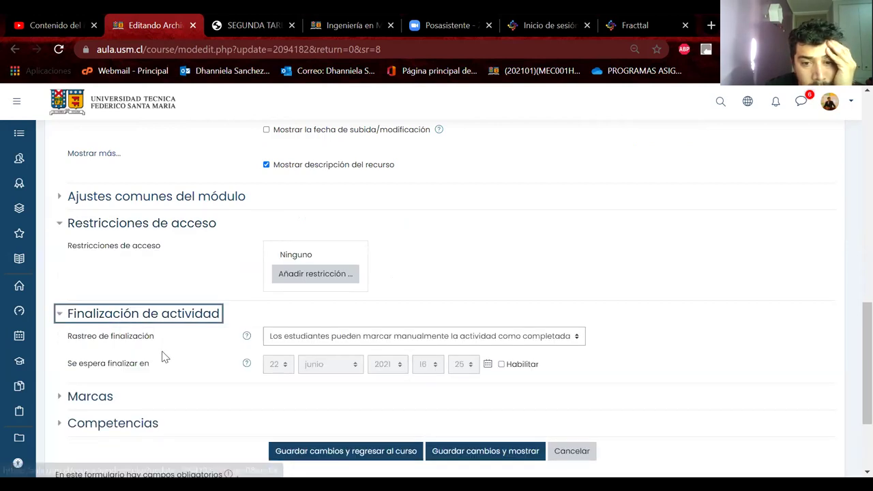
scroll(161, 356, "down", 2)
left_click(113, 325)
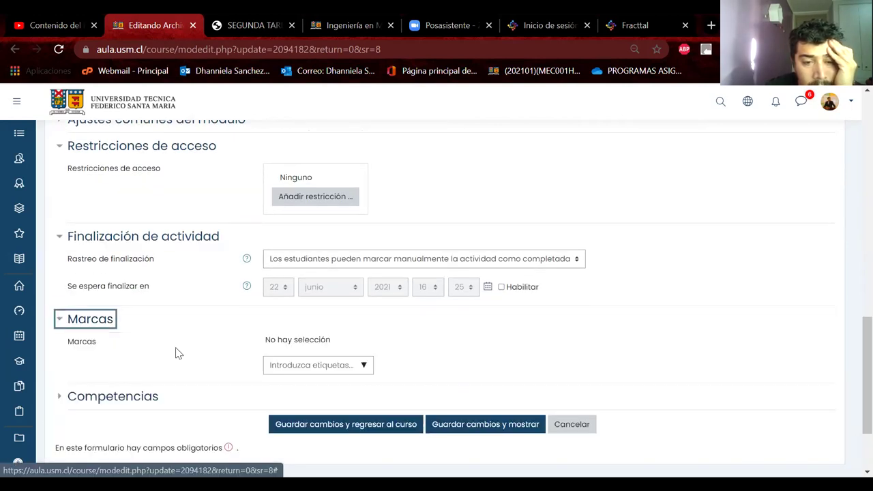
scroll(178, 353, "down", 1)
scroll(176, 351, "up", 3)
scroll(176, 351, "up", 5)
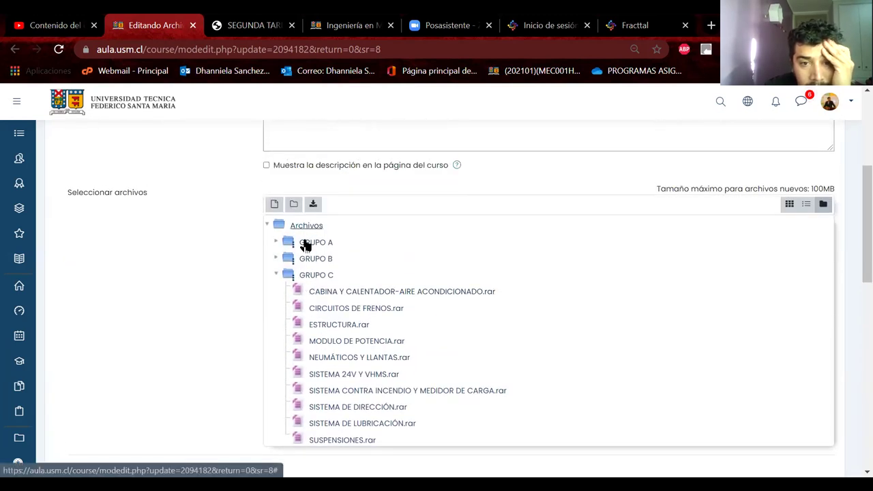
Browse the GRUPO A and GRUPO B folders, then collapse the Archivos tree
left_click(307, 243)
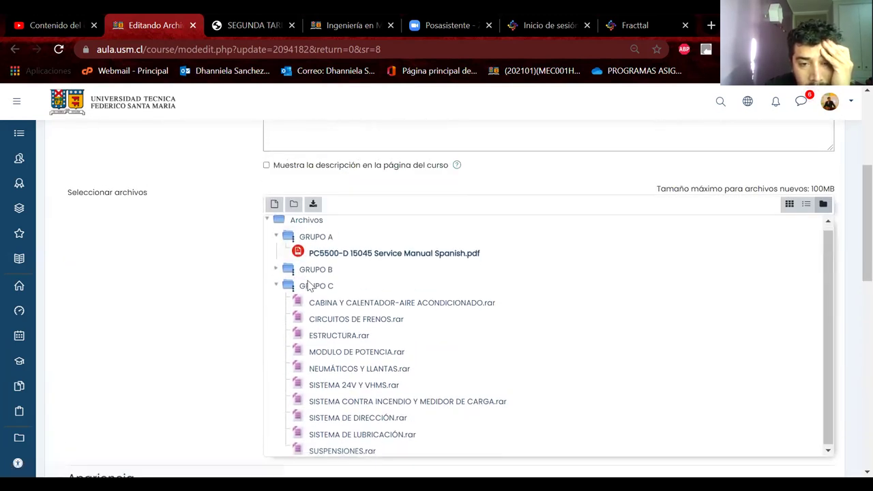
left_click(307, 278)
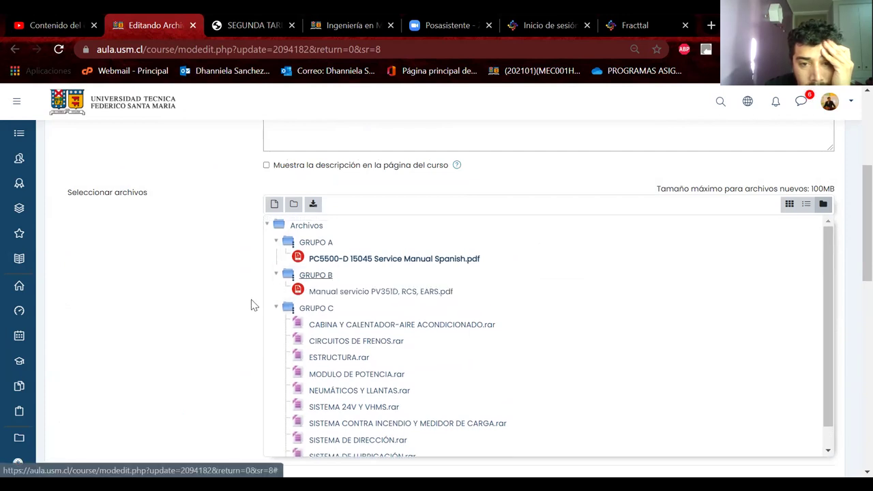
scroll(244, 317, "down", 1)
scroll(243, 317, "down", 1)
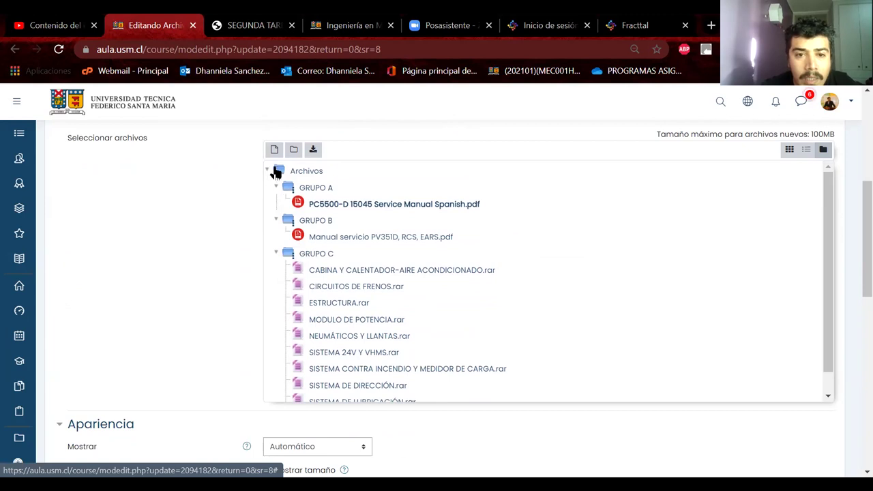
left_click(296, 172)
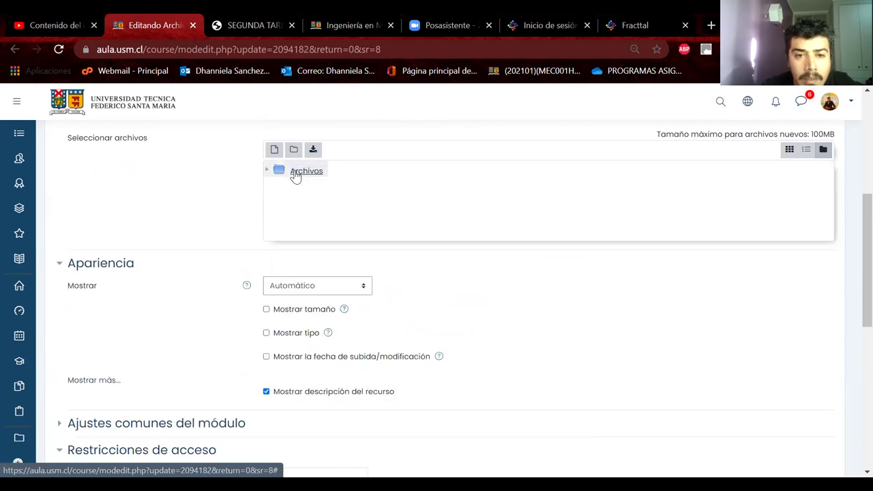
Set Mostrar to Abrir and save, returning to the course page
left_click(321, 292)
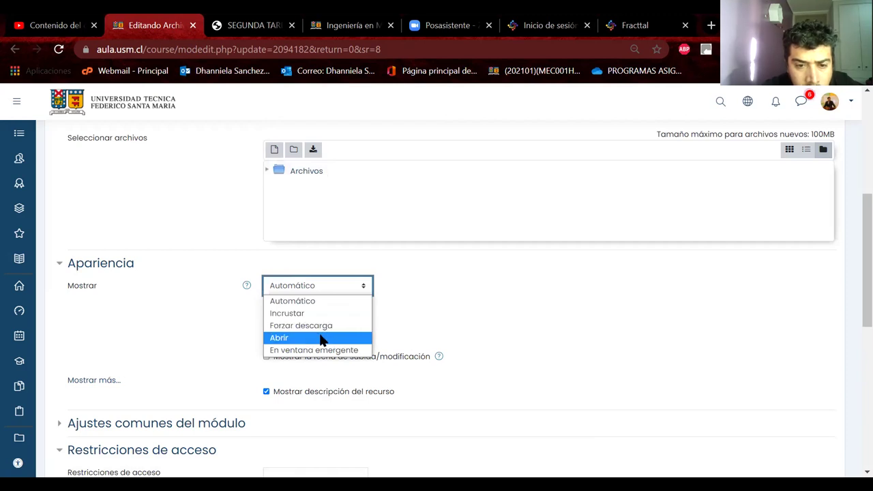
left_click(324, 338)
scroll(403, 335, "down", 6)
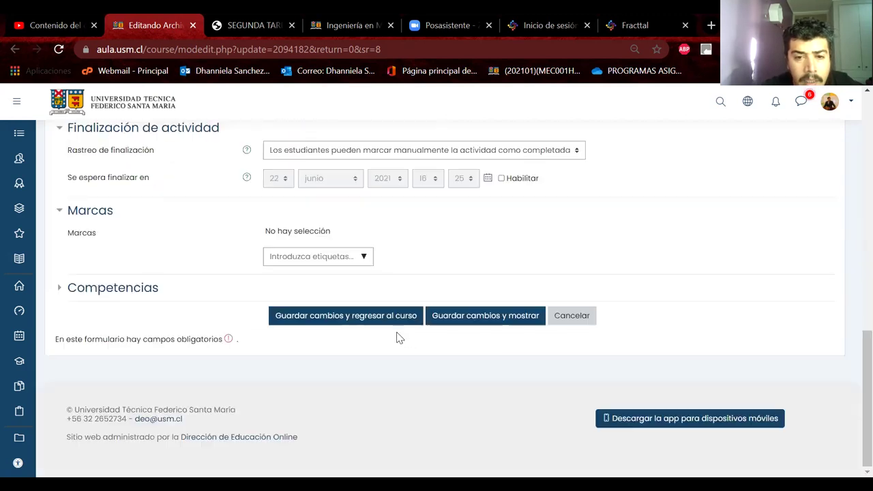
left_click(350, 316)
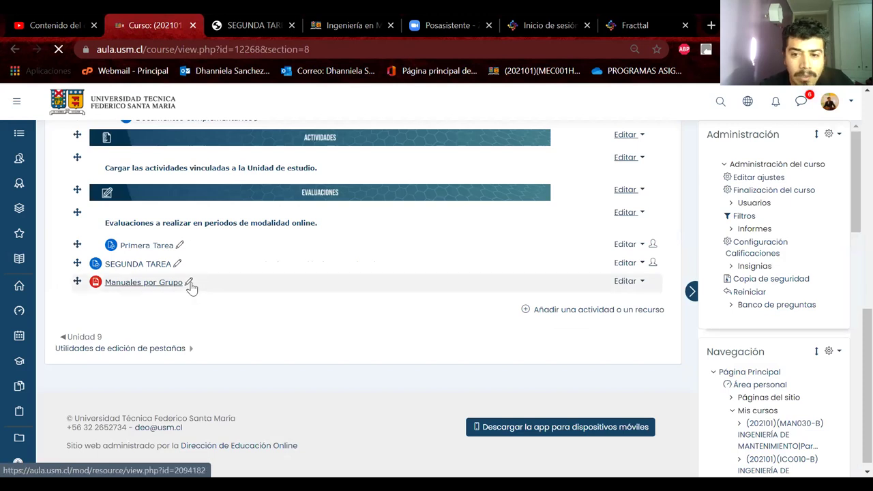
Open Manuales por Grupo to load its service manual PDF, go back, and show its Editar menu
left_click(148, 286)
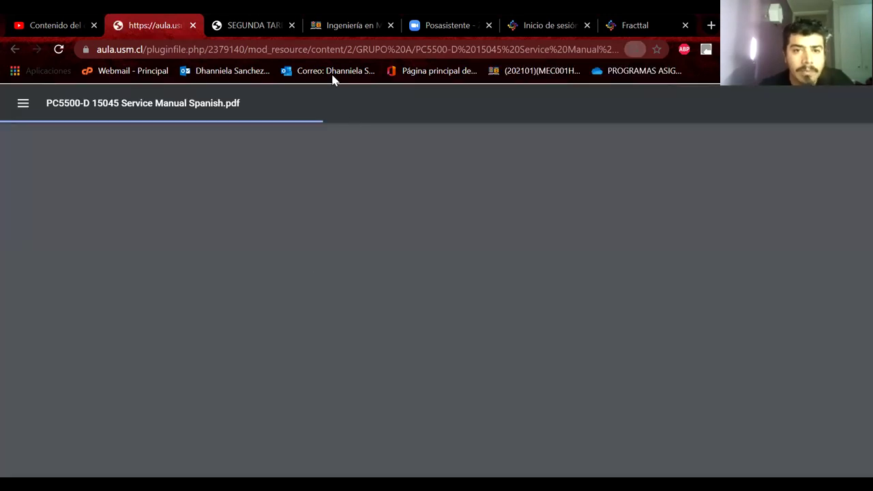
left_click(14, 50)
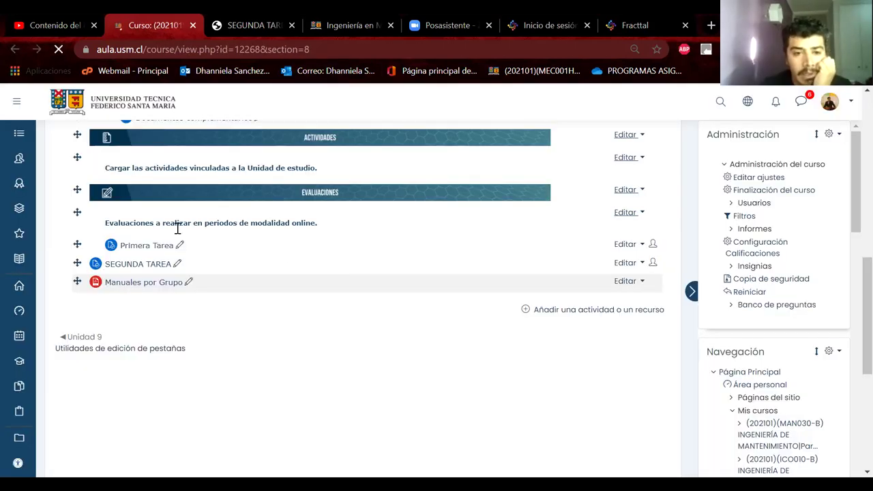
left_click(634, 284)
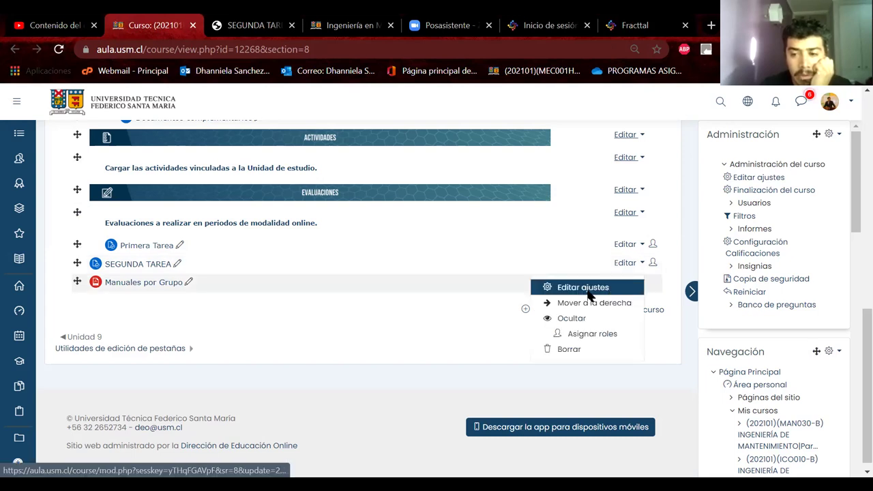
Keep the display mode at Abrir and tick Mostrar tipo and Mostrar tamaño
left_click(587, 290)
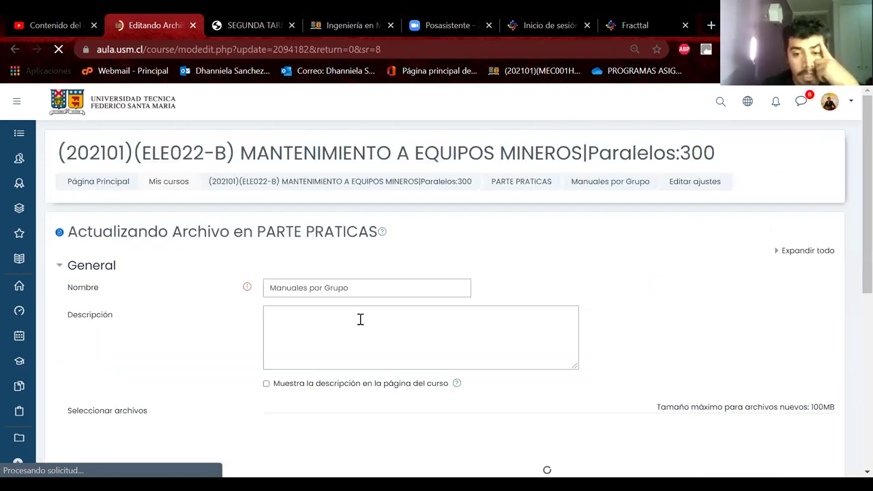
scroll(139, 248, "down", 4)
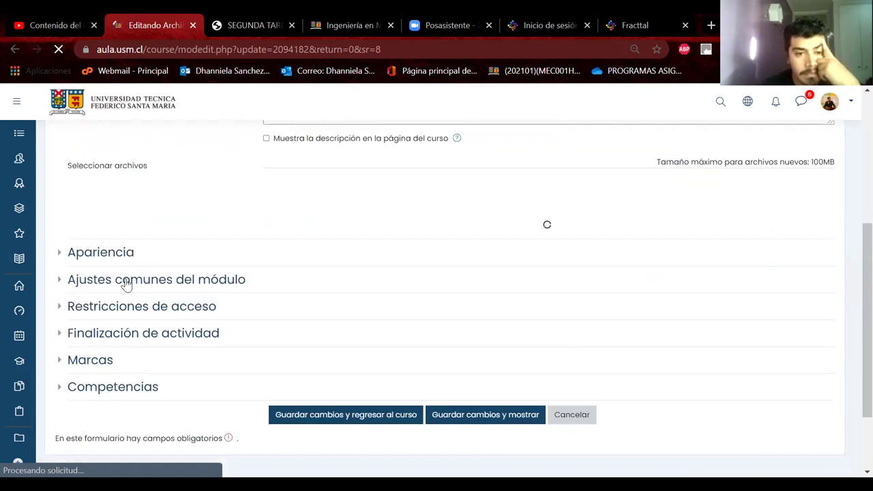
left_click(85, 262)
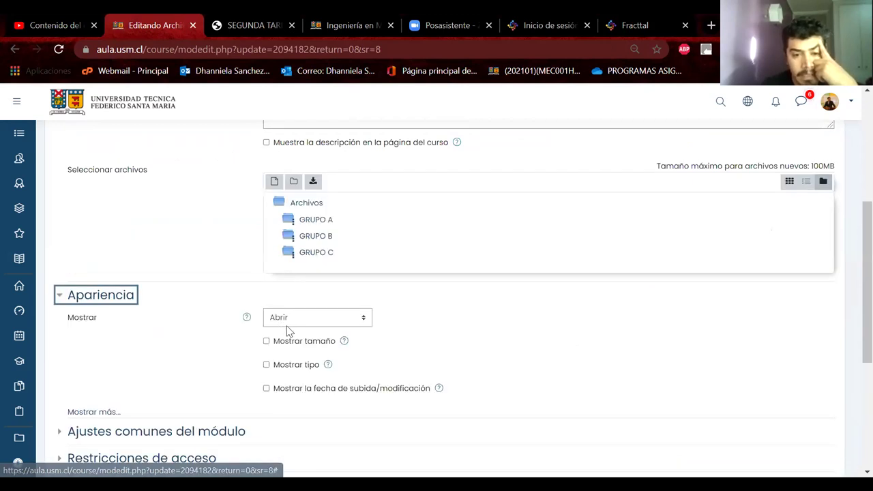
left_click(287, 321)
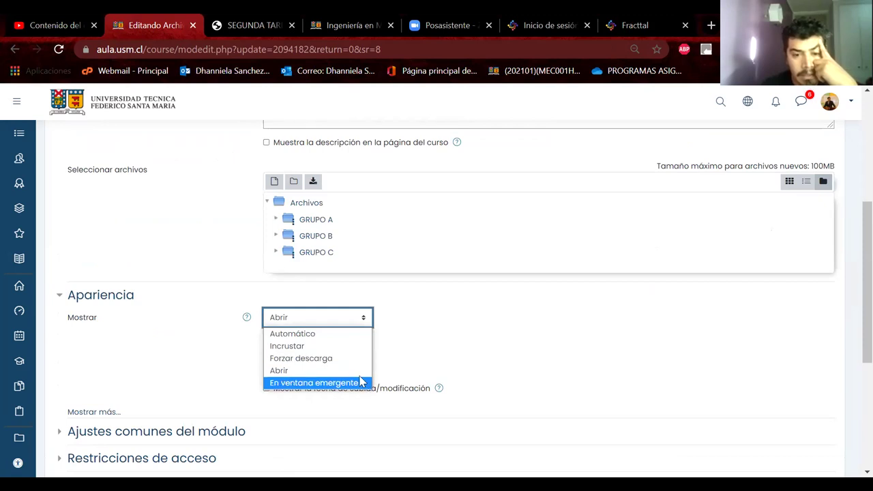
left_click(276, 370)
left_click(266, 364)
left_click(266, 341)
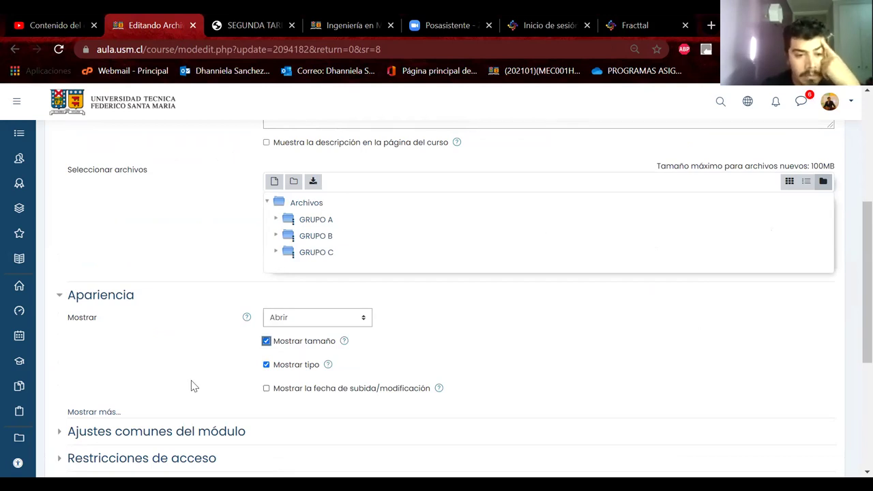
scroll(191, 386, "down", 1)
scroll(184, 318, "down", 3)
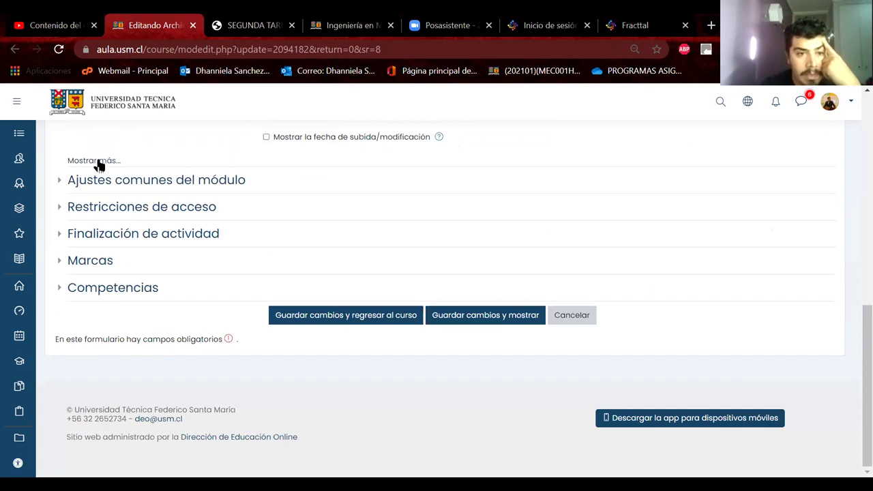
left_click(95, 161)
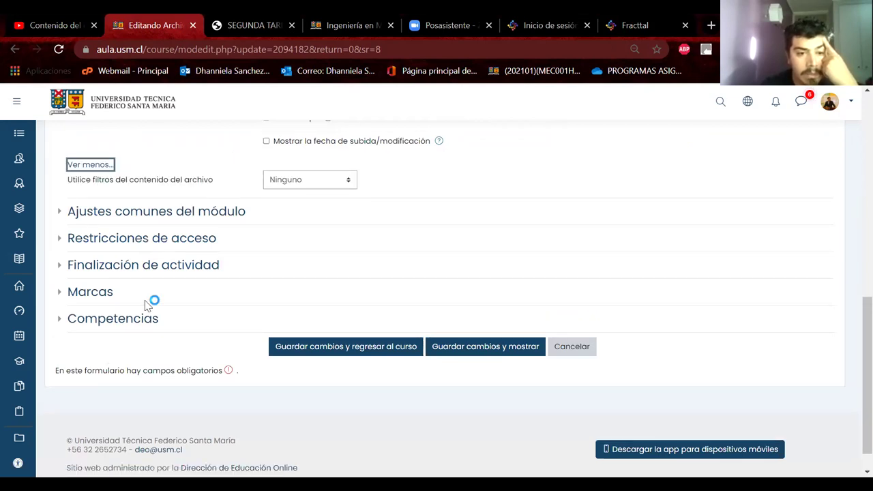
scroll(152, 303, "up", 1)
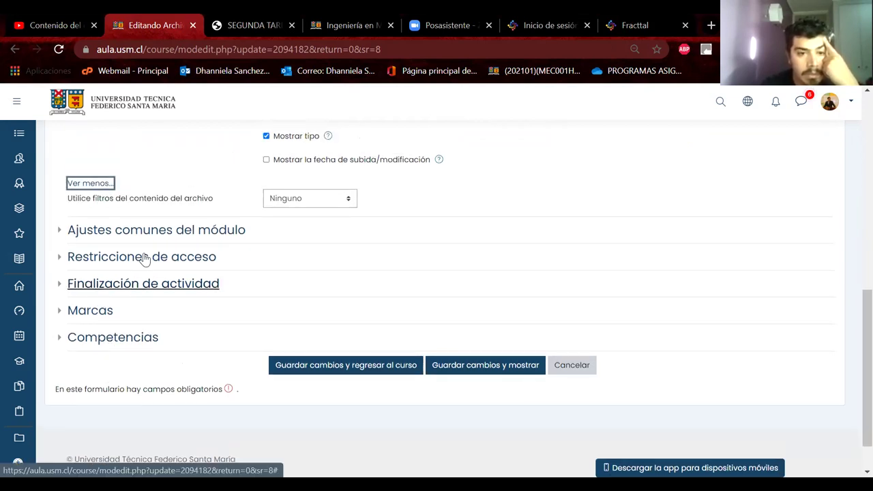
Keep availability at Mostrar en la página del curso and save the resource settings
left_click(158, 232)
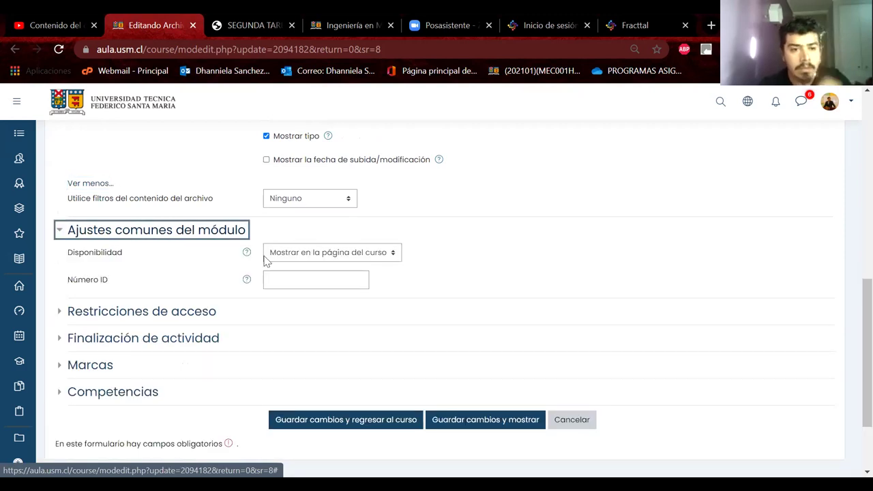
left_click(314, 258)
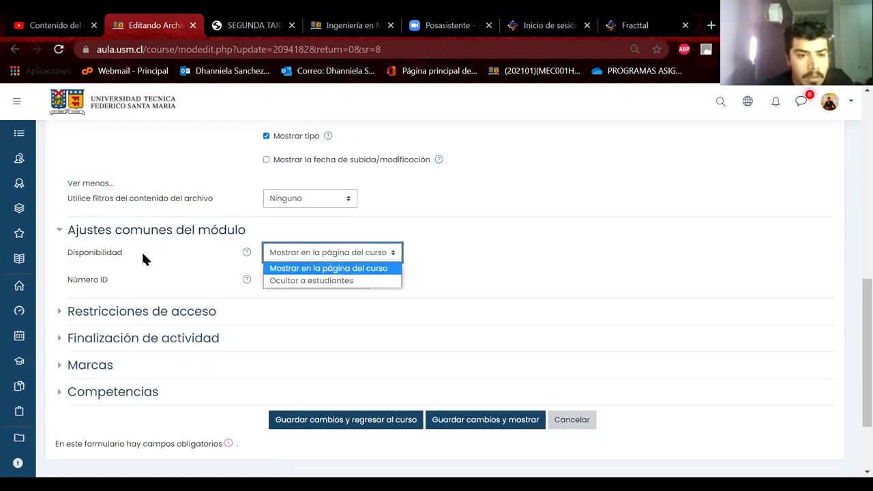
left_click(156, 279)
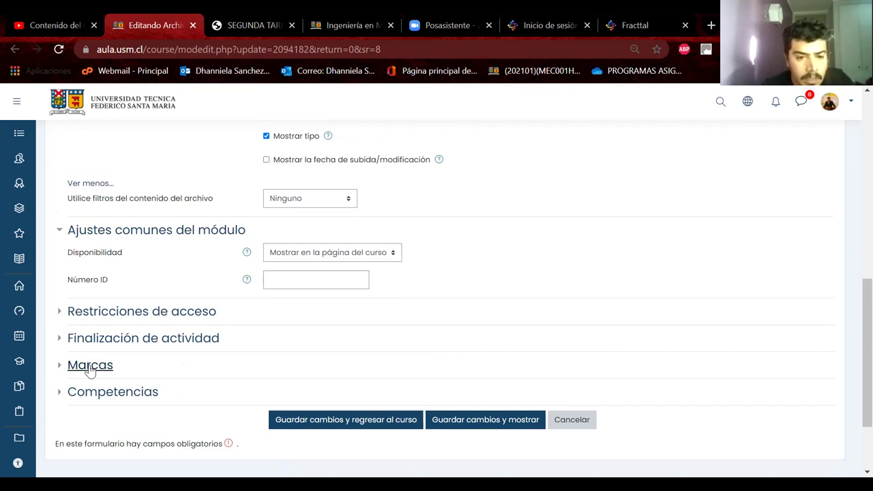
left_click(88, 369)
left_click(107, 401)
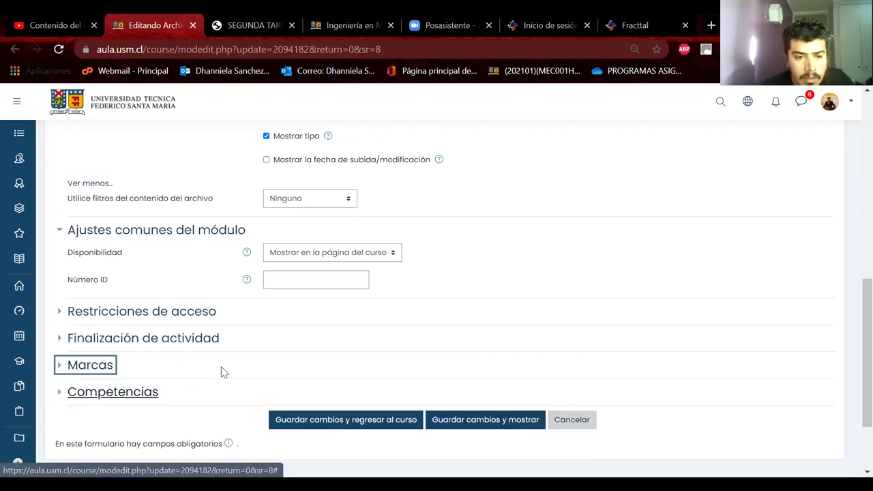
scroll(374, 314, "down", 3)
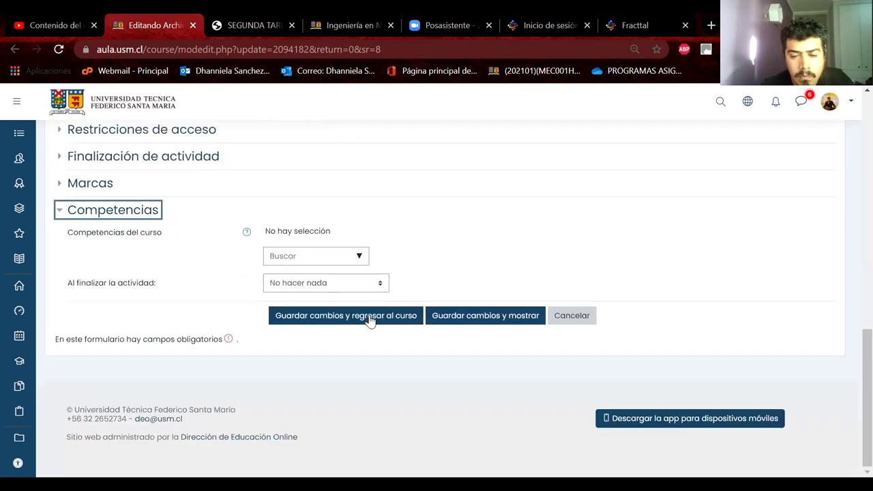
left_click(368, 320)
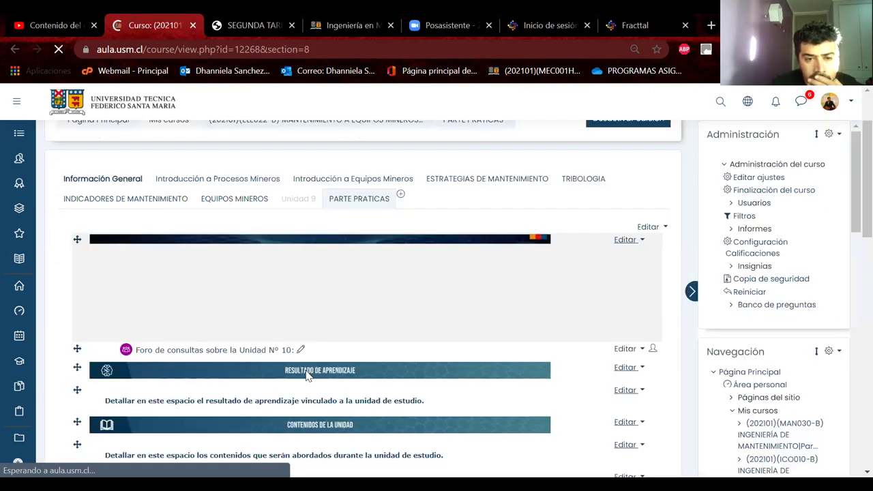
scroll(307, 375, "down", 4)
scroll(116, 273, "down", 2)
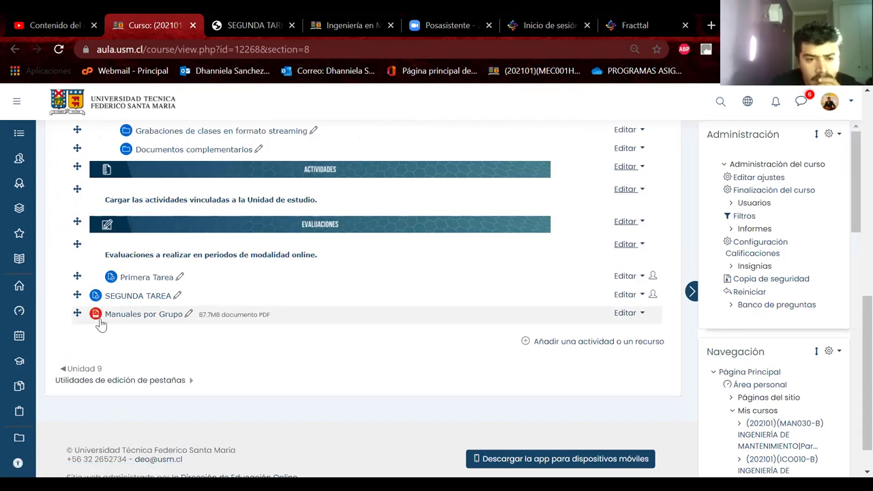
left_click(626, 313)
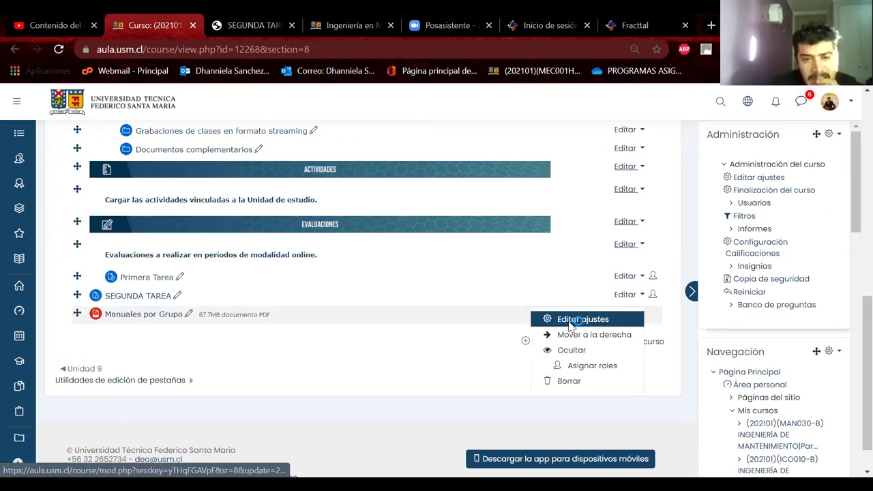
left_click(572, 321)
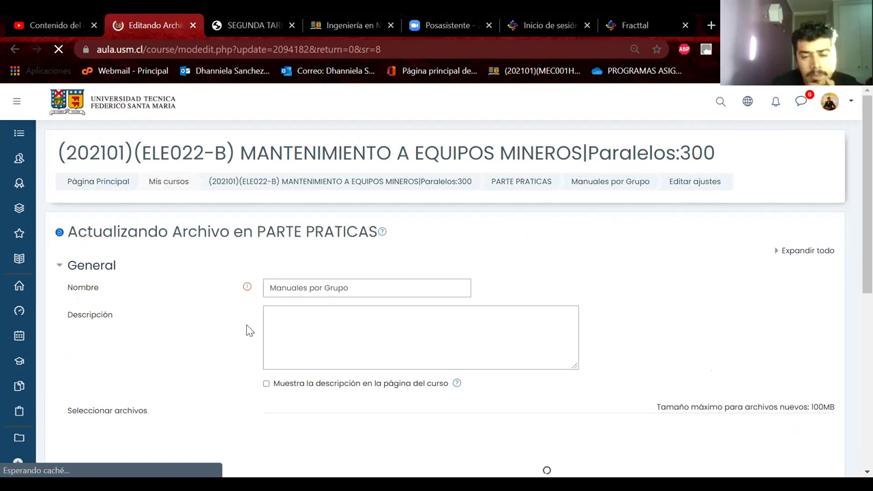
scroll(246, 331, "down", 2)
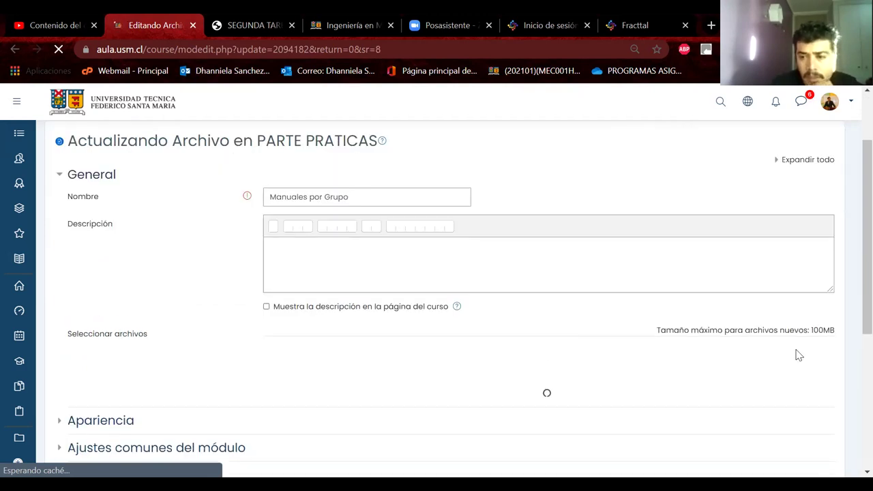
scroll(413, 343, "down", 1)
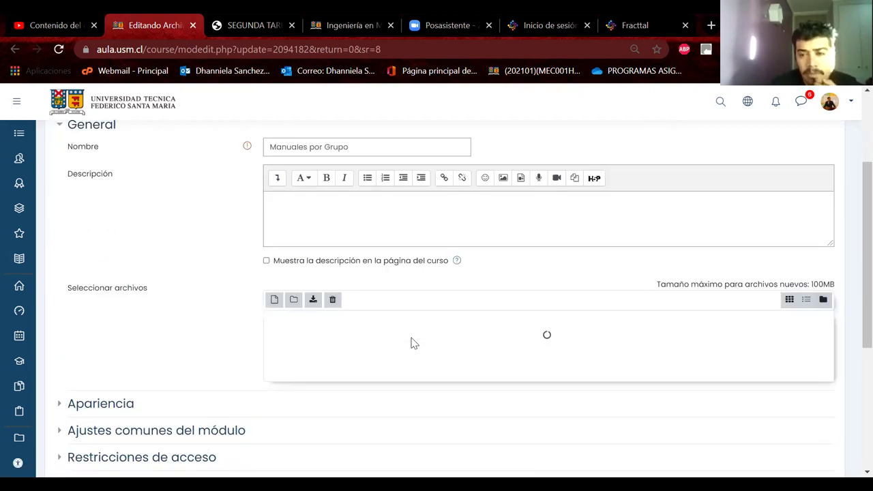
scroll(411, 343, "down", 1)
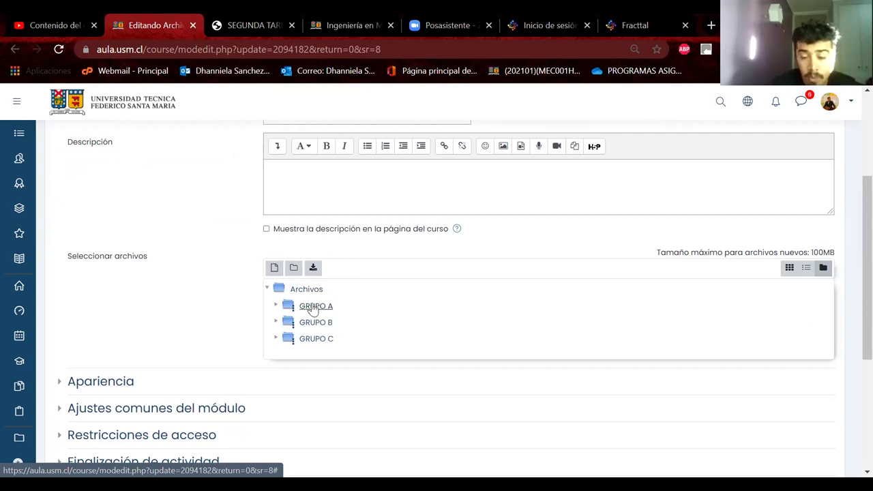
left_click(294, 268)
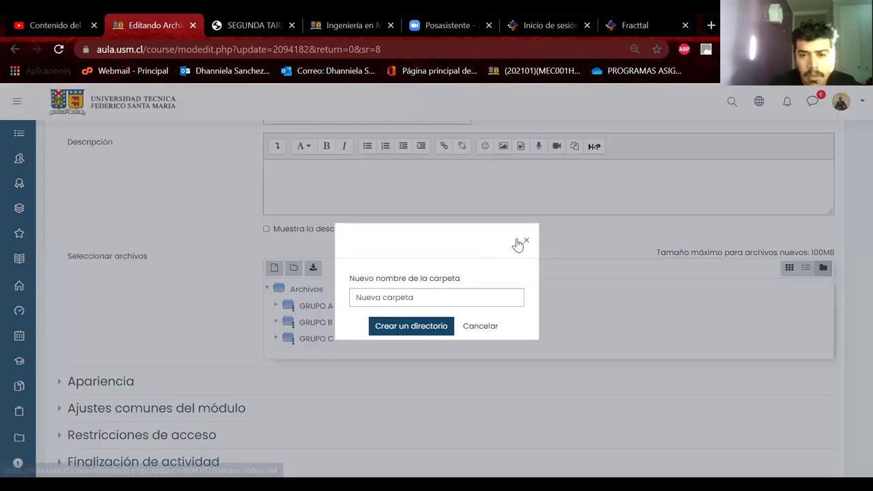
left_click(321, 266)
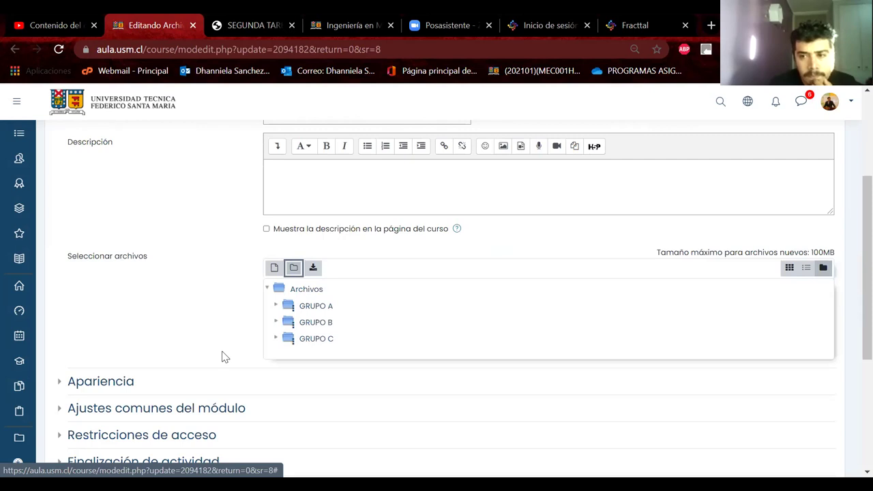
scroll(450, 314, "down", 1)
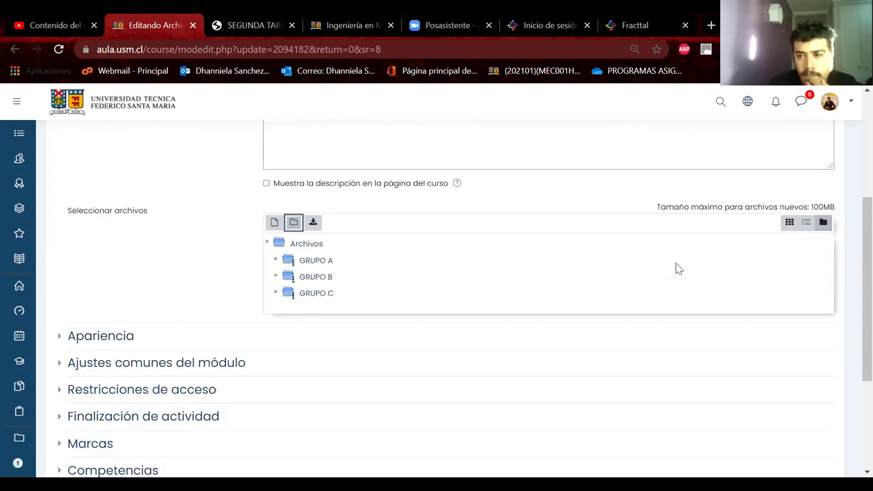
left_click(790, 225)
scroll(486, 362, "down", 1)
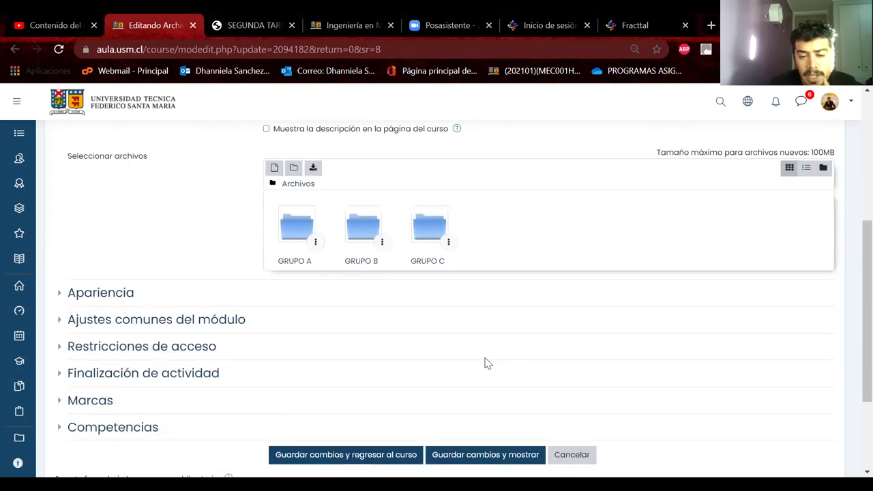
scroll(326, 365, "down", 2)
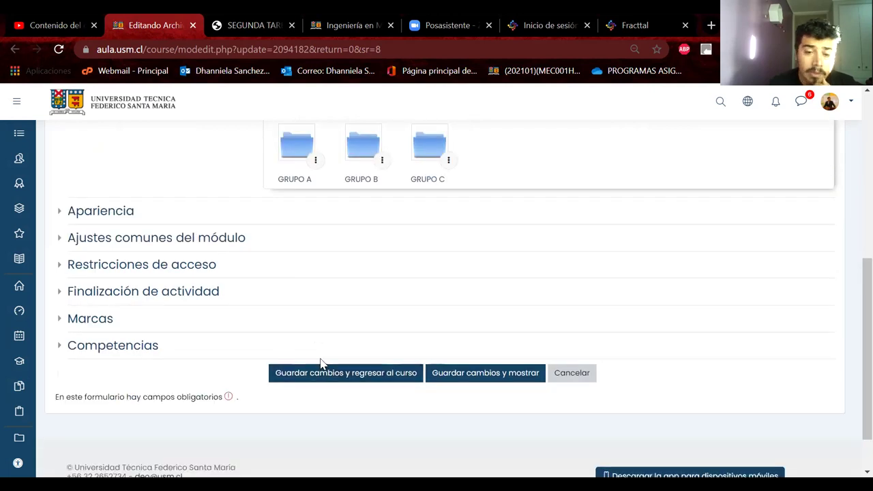
left_click(318, 374)
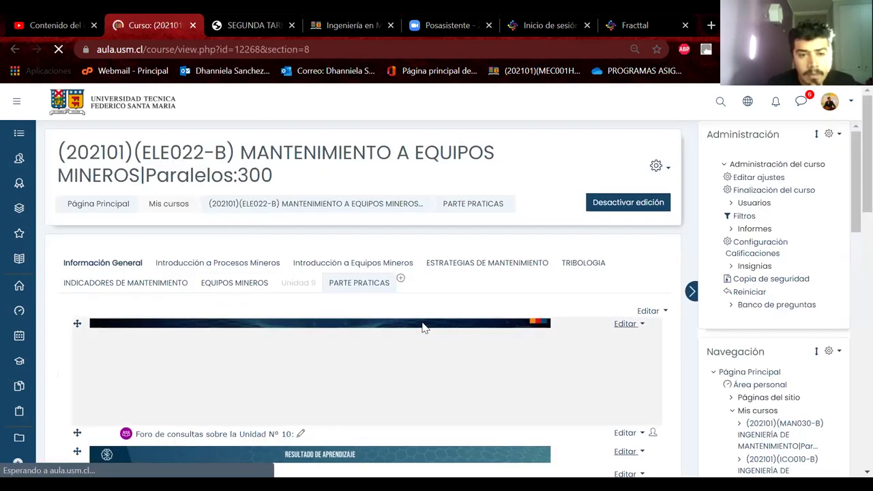
Browse the add activity or resource dialog and close it without adding anything
scroll(422, 329, "down", 4)
scroll(422, 328, "down", 2)
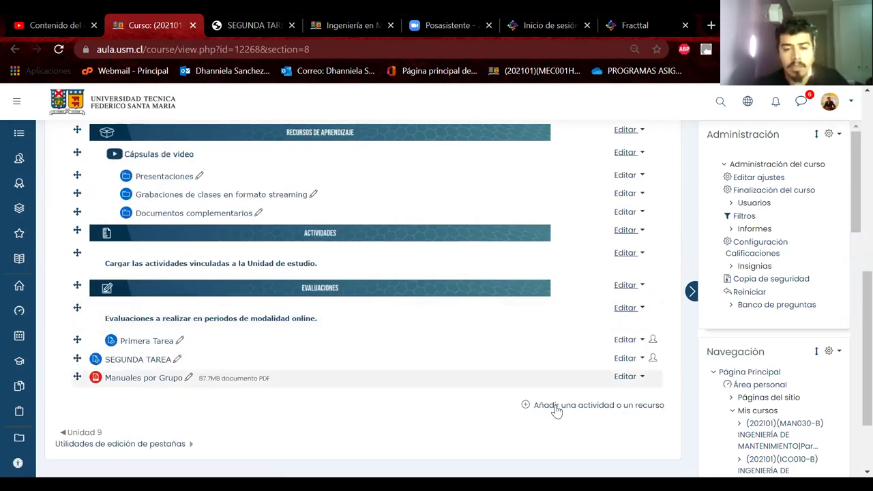
left_click(558, 406)
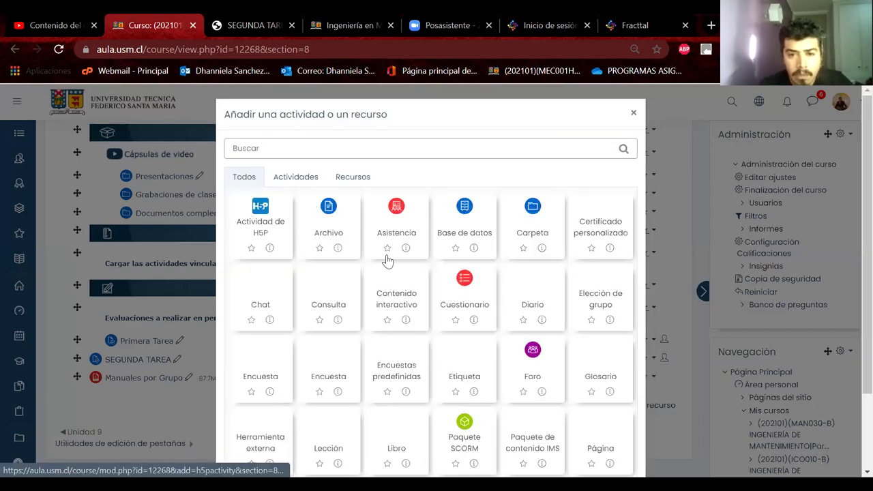
scroll(382, 268, "down", 1)
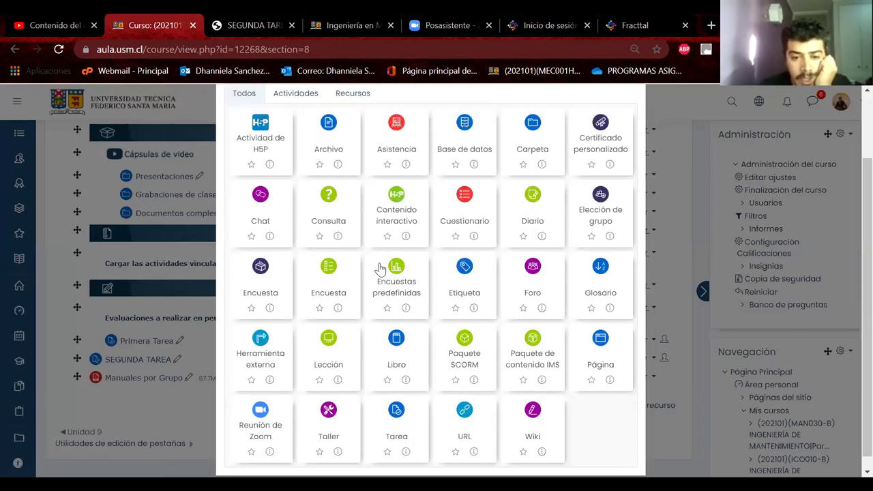
scroll(380, 270, "up", 1)
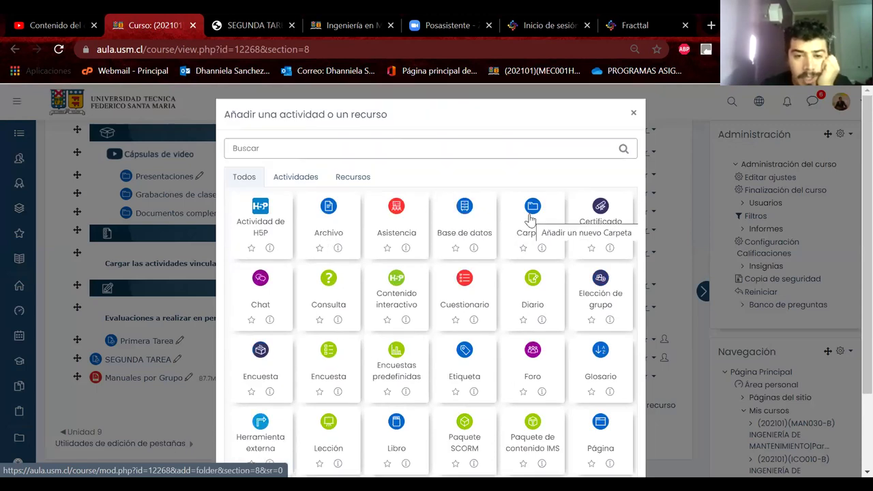
left_click(151, 396)
Delete Manuales por Grupo, confirming with Sí, then open and close the activity chooser
right_click(144, 381)
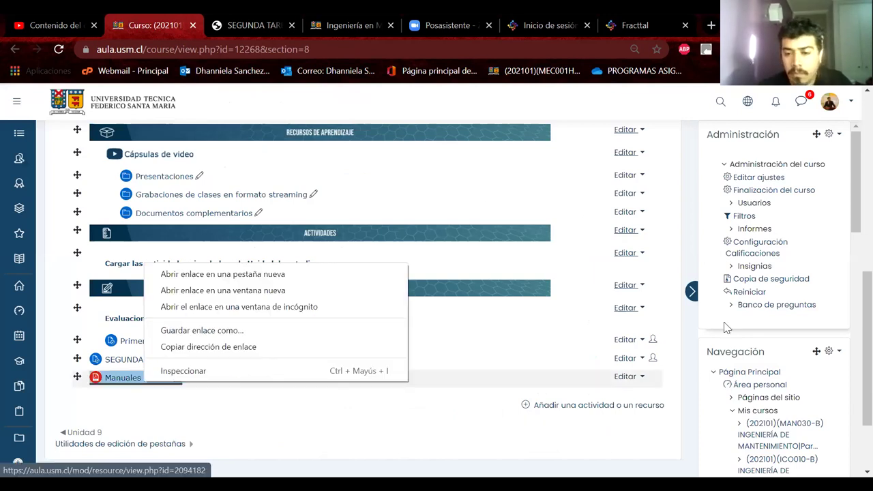
left_click(675, 376)
left_click(639, 376)
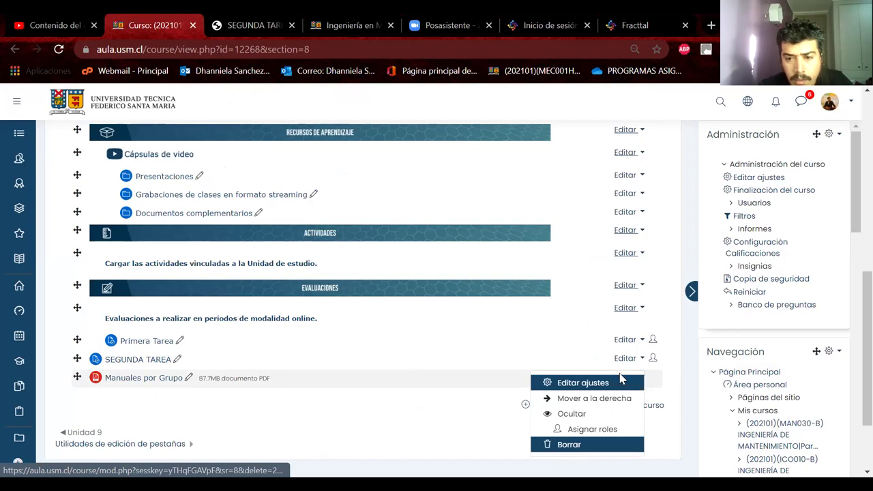
left_click(569, 445)
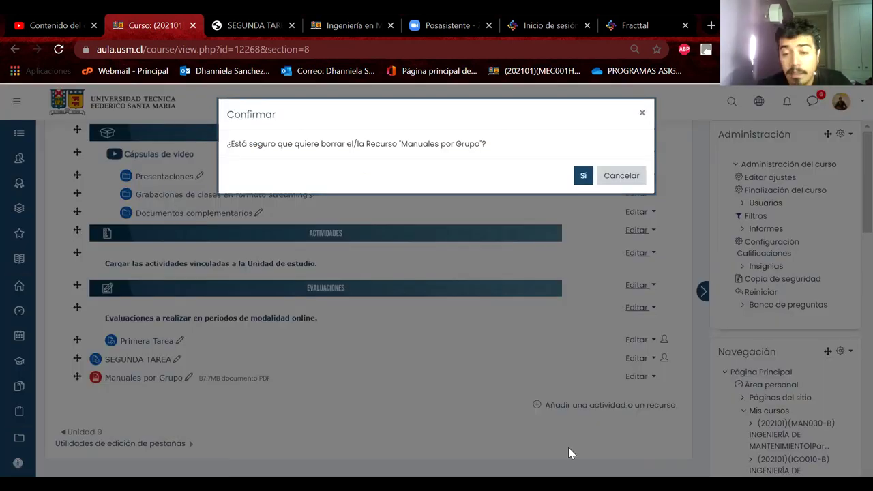
left_click(582, 175)
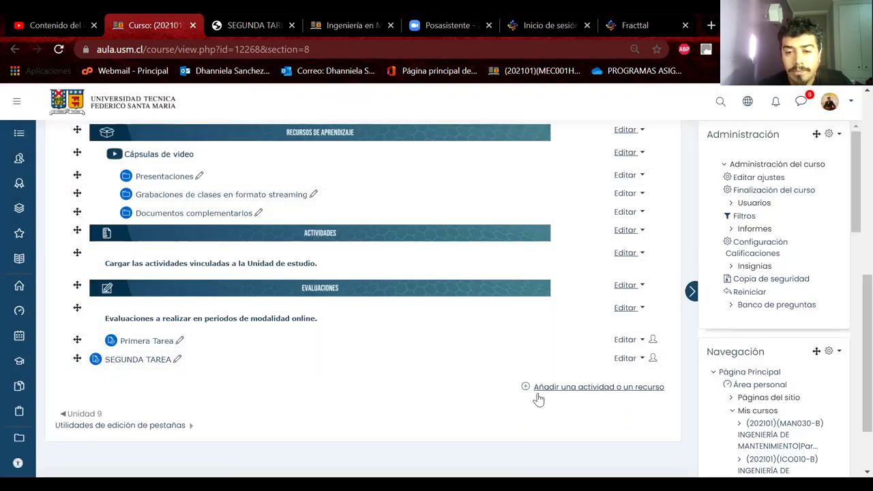
left_click(560, 388)
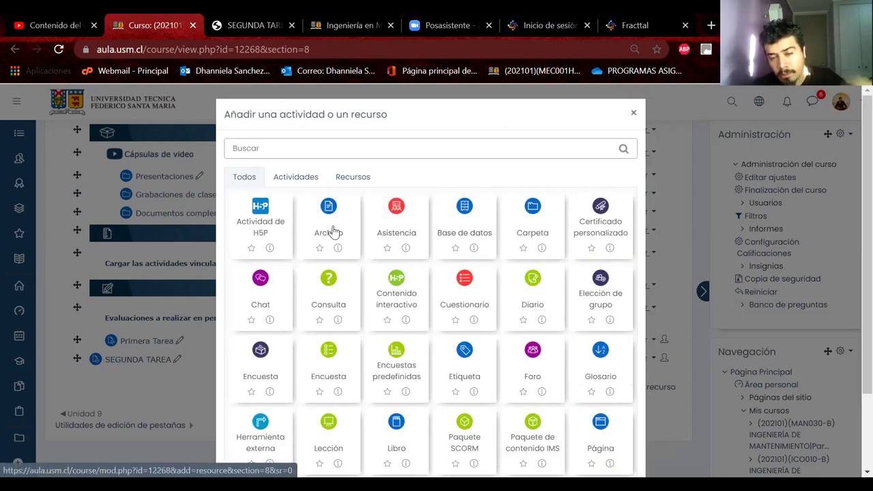
left_click(650, 123)
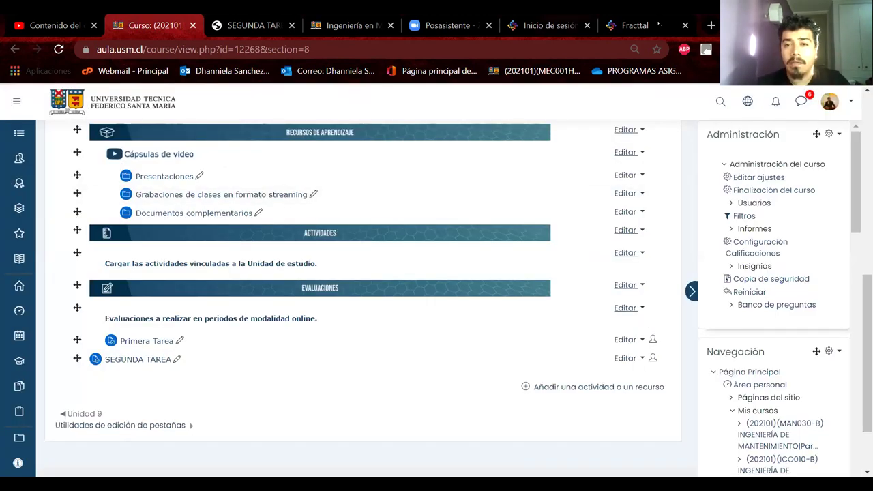
Return to the Fracttal location form, check its DEPARTAMENTO DE MECÁNICA path, and focus Nombre
left_click(638, 25)
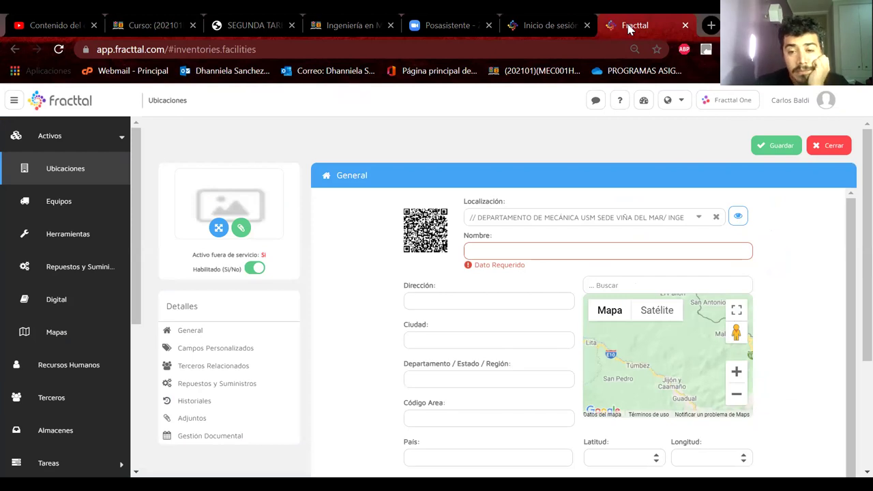
left_click_drag(585, 217, 711, 217)
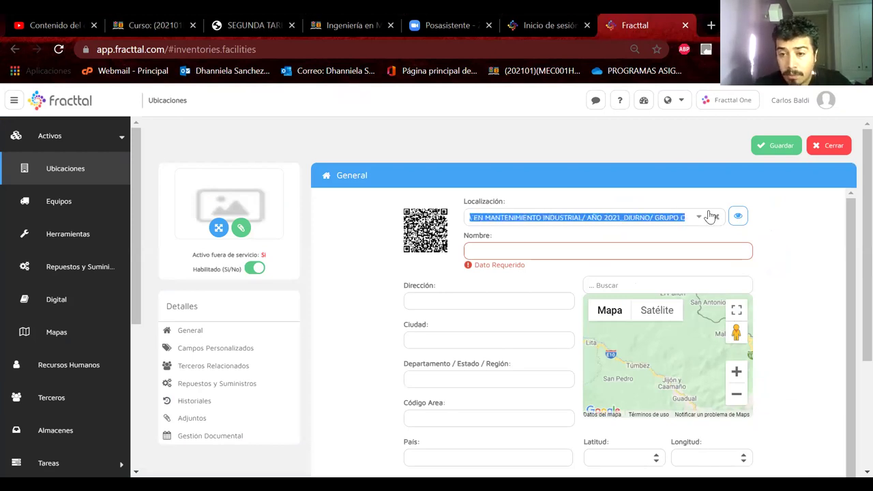
left_click(657, 217)
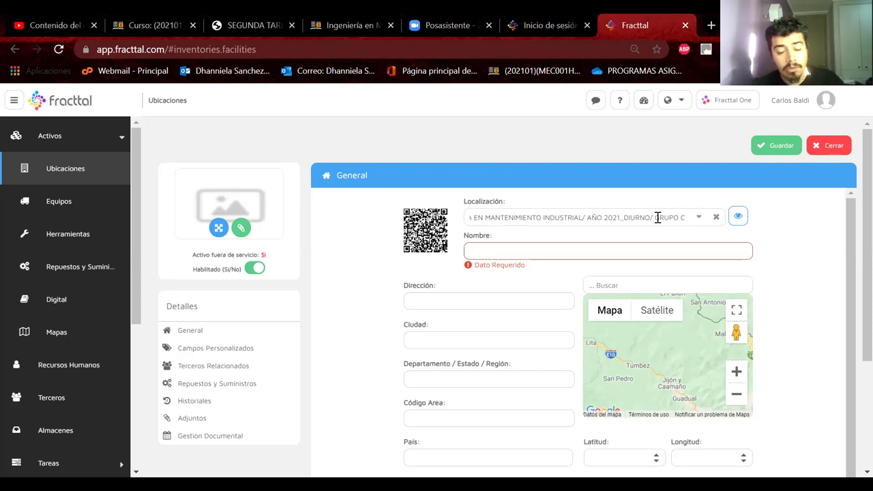
left_click(659, 253)
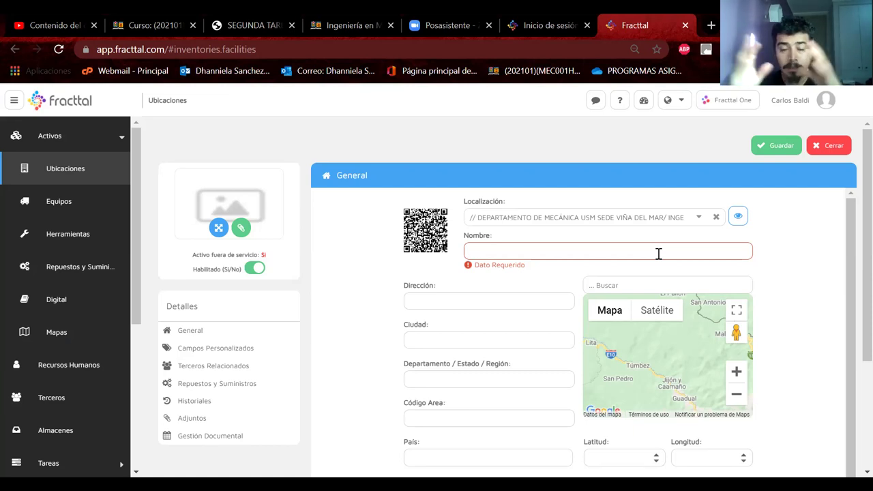
left_click(659, 253)
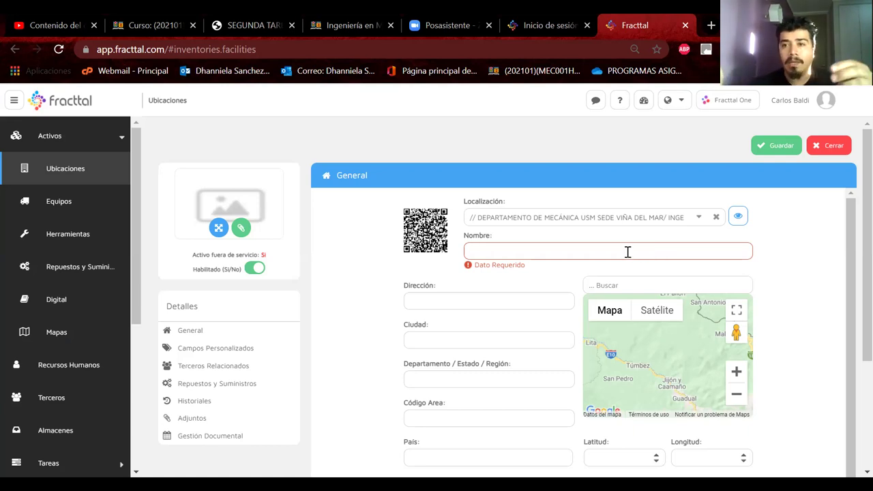
Save a new location named Taller Mecánico and go back to the locations list
type("T")
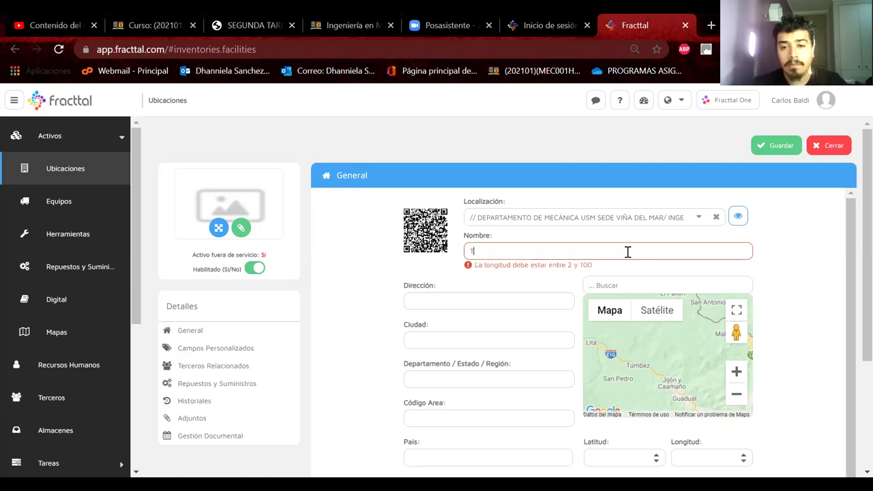
type("aller ")
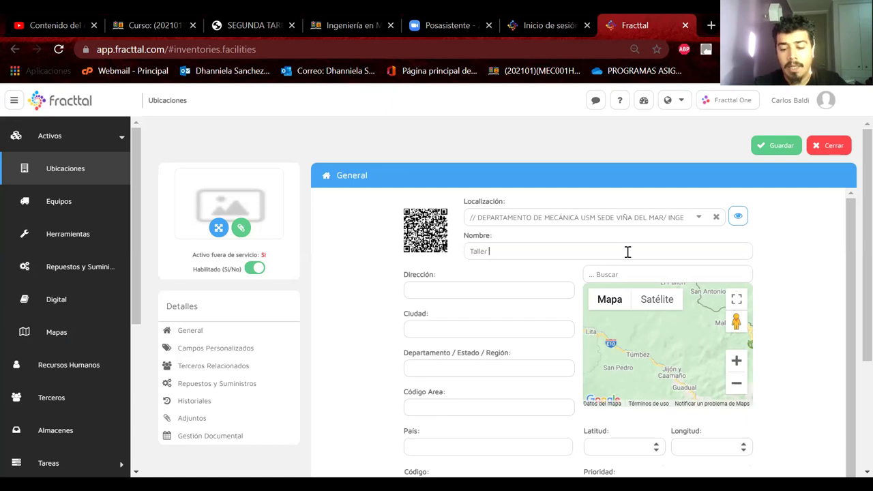
type("Mecánico")
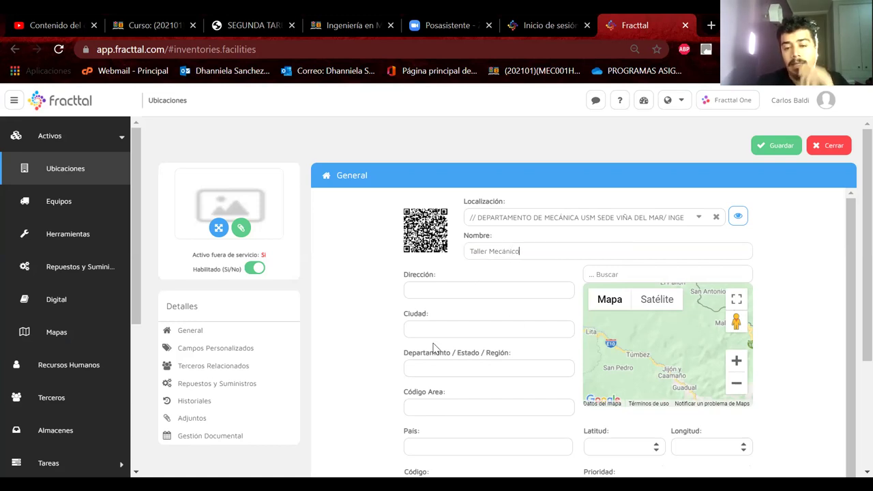
scroll(437, 346, "down", 1)
scroll(525, 280, "up", 1)
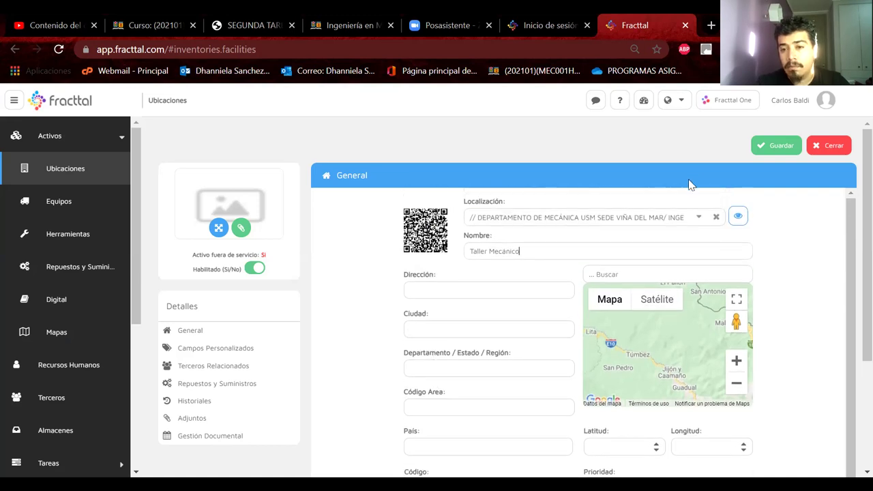
left_click(775, 146)
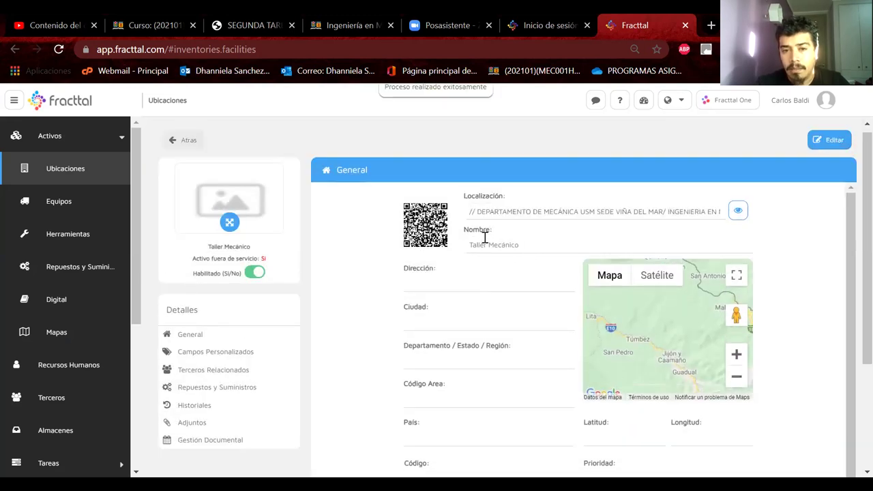
left_click(185, 140)
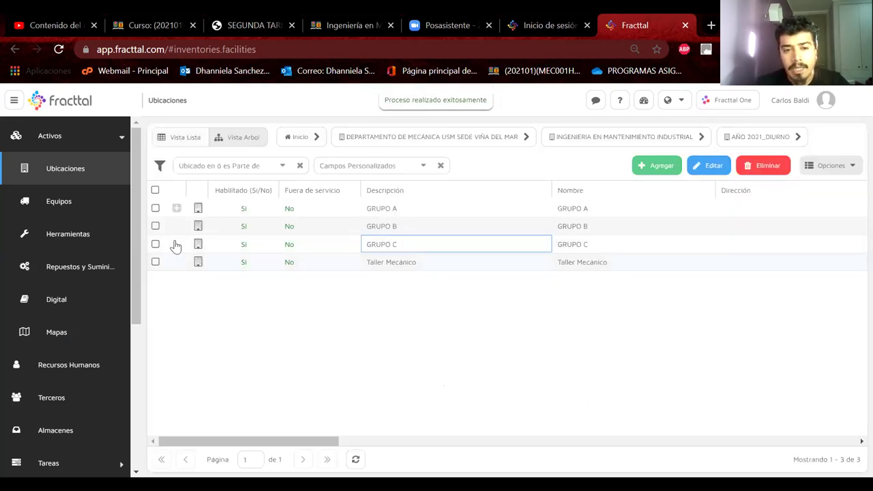
Add the location Area Chancado under GRUPO C and return to the list
left_click(355, 459)
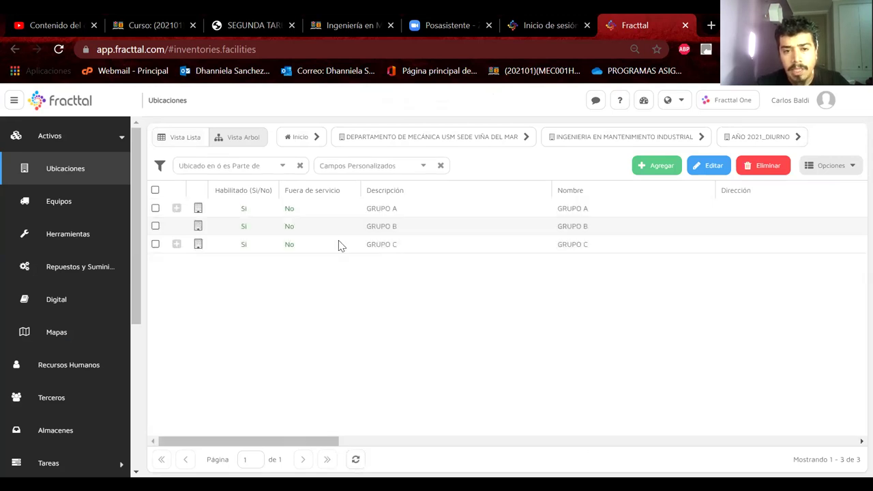
left_click(176, 244)
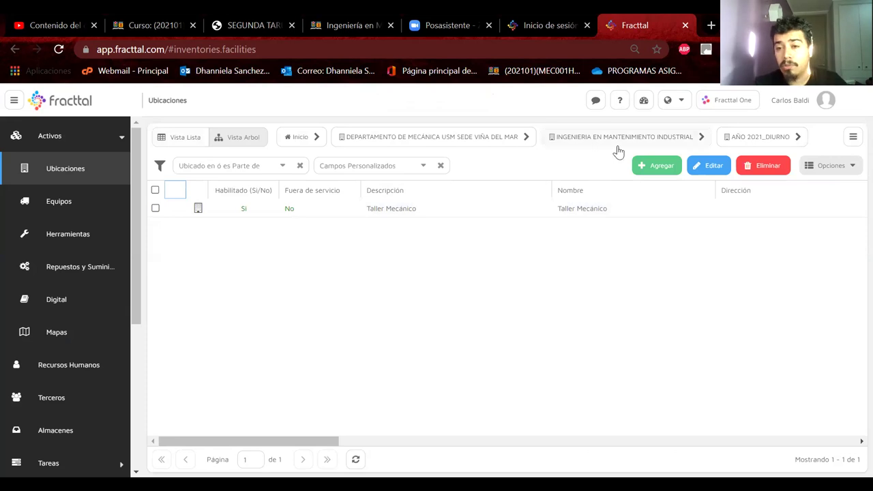
left_click(645, 167)
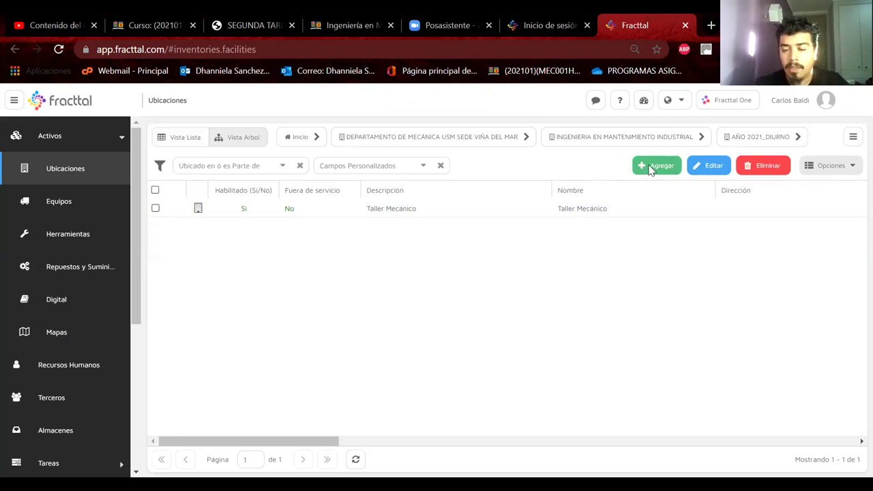
left_click(538, 256)
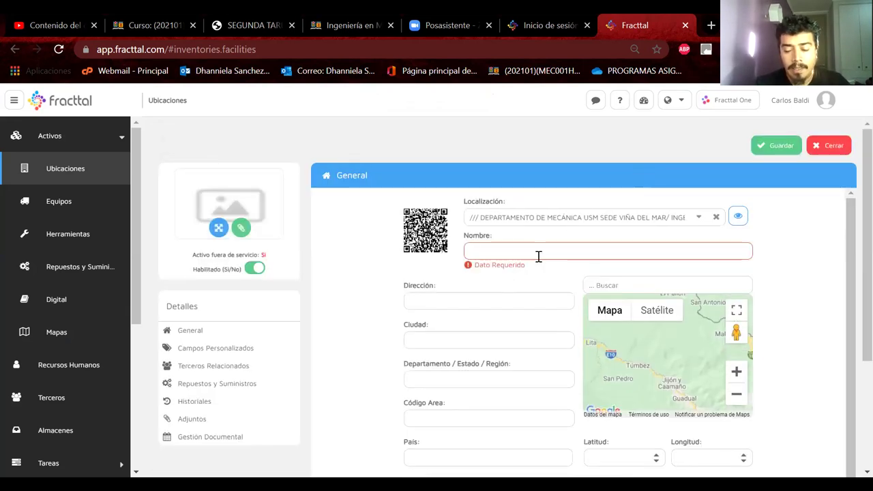
type("A")
key("BackSpace")
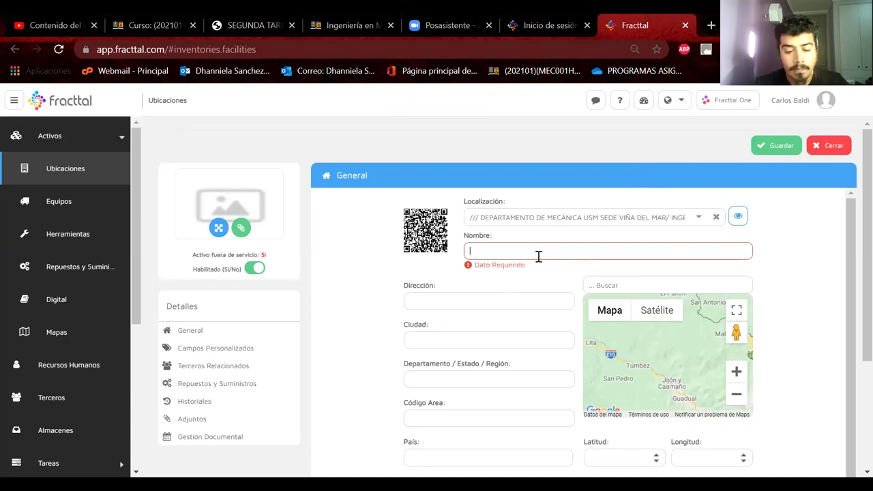
type("A")
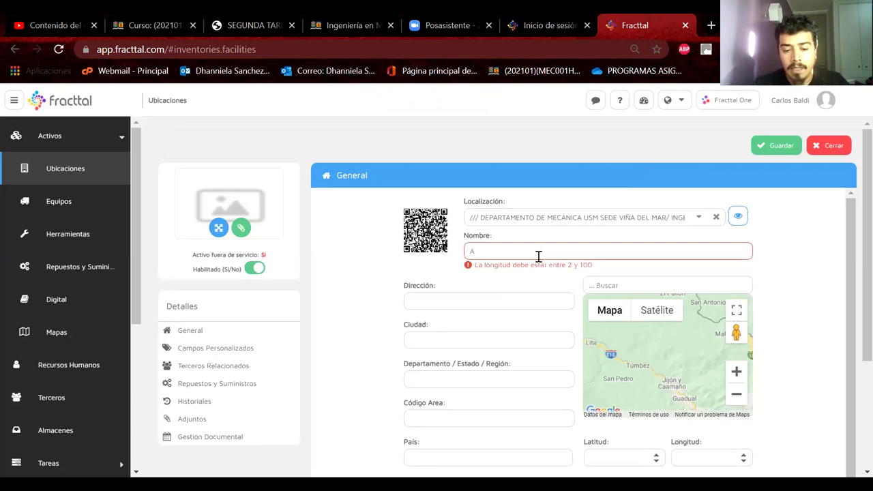
type("rea")
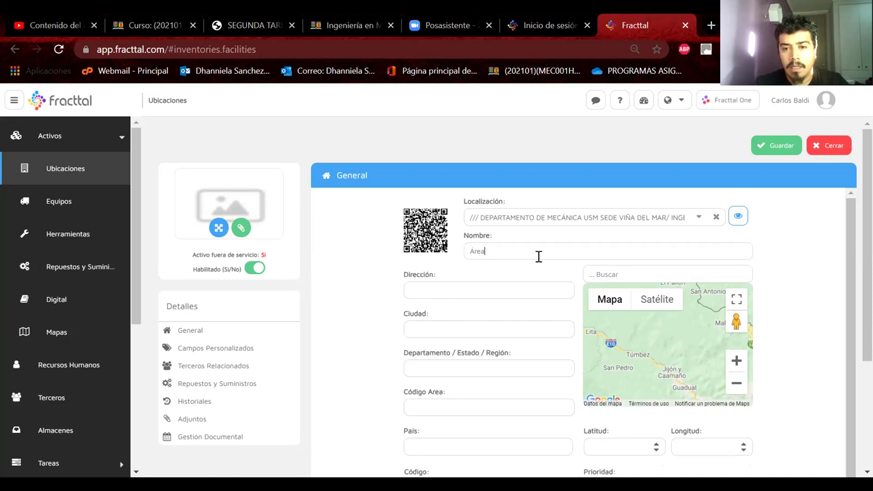
type(" ChNCADO")
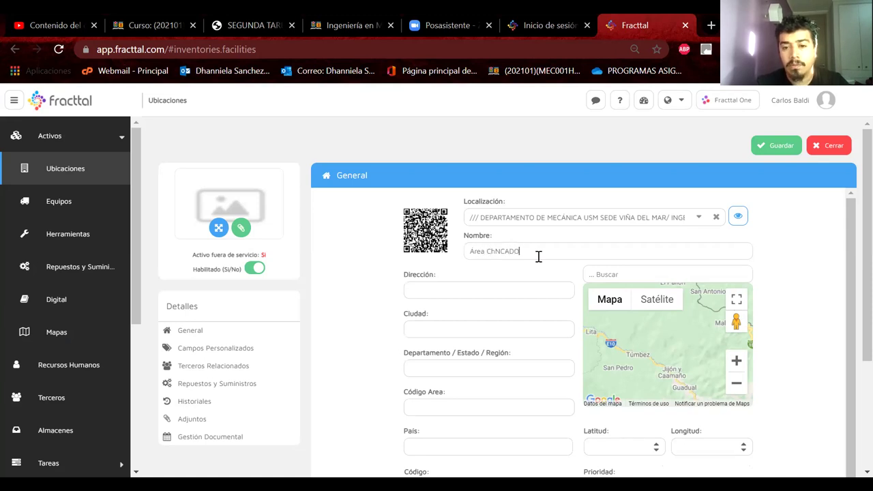
key("BackSpace")
key("BackSpace")
key("BackSpace")
key("BackSpace")
key("BackSpace")
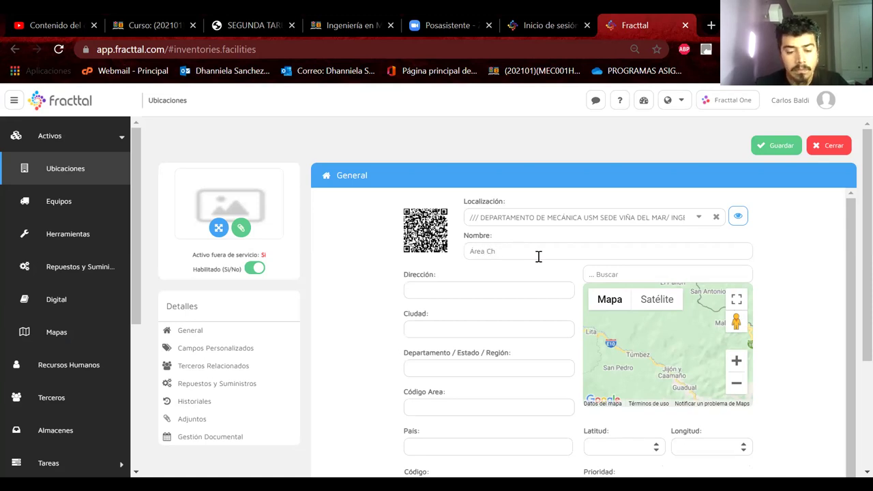
type("ancado")
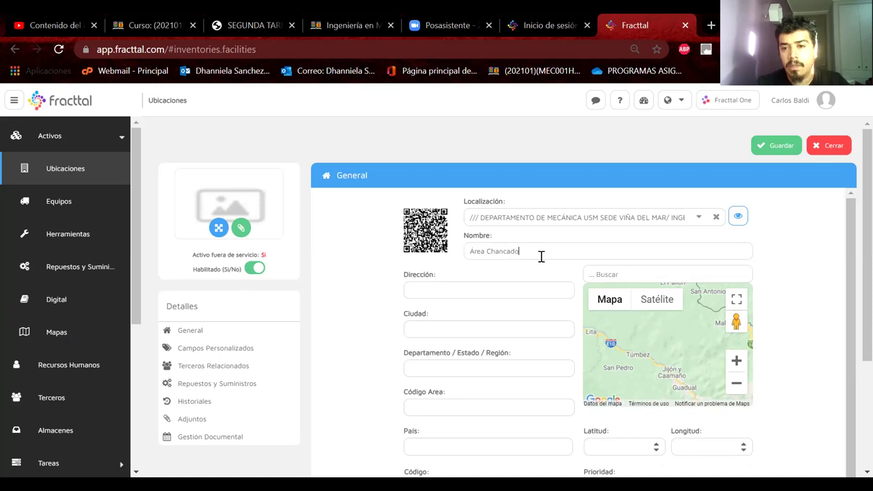
left_click(772, 141)
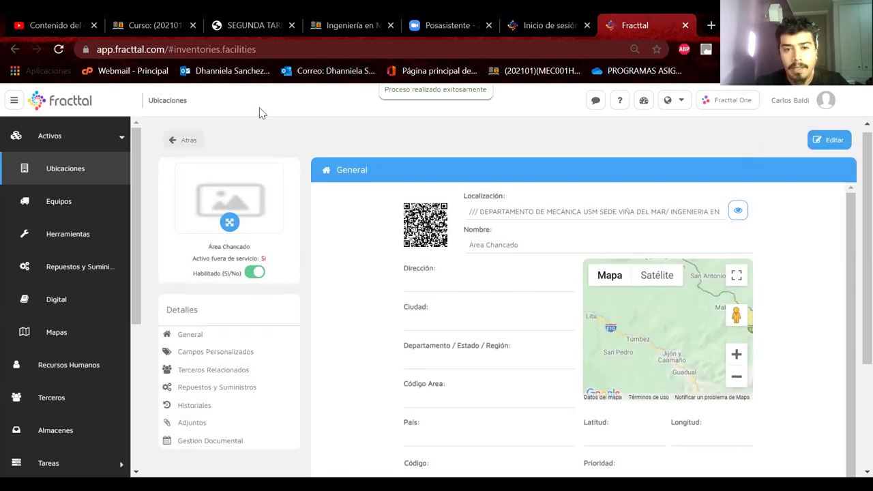
left_click(189, 140)
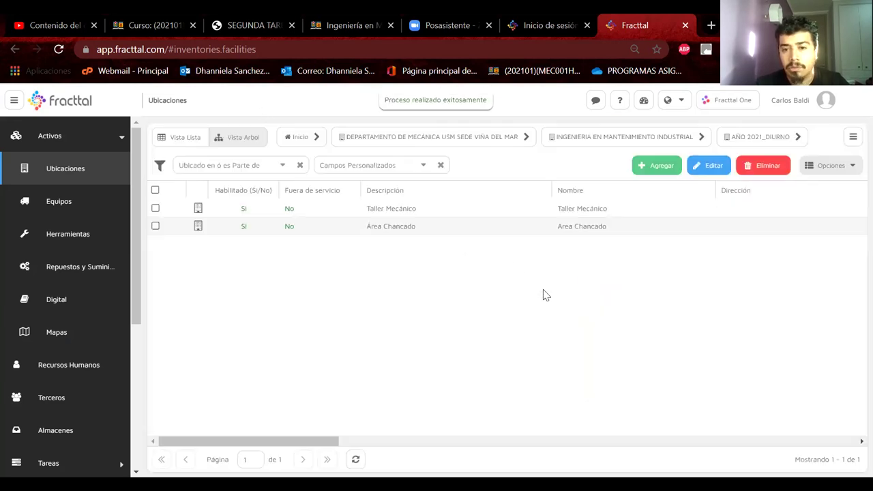
Add and save the location Area de Flotación, then return to the list
left_click(633, 174)
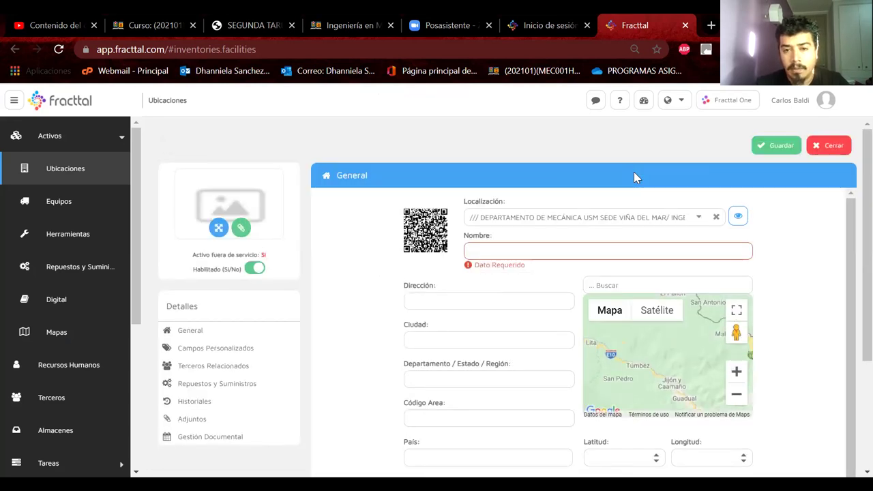
left_click(554, 243)
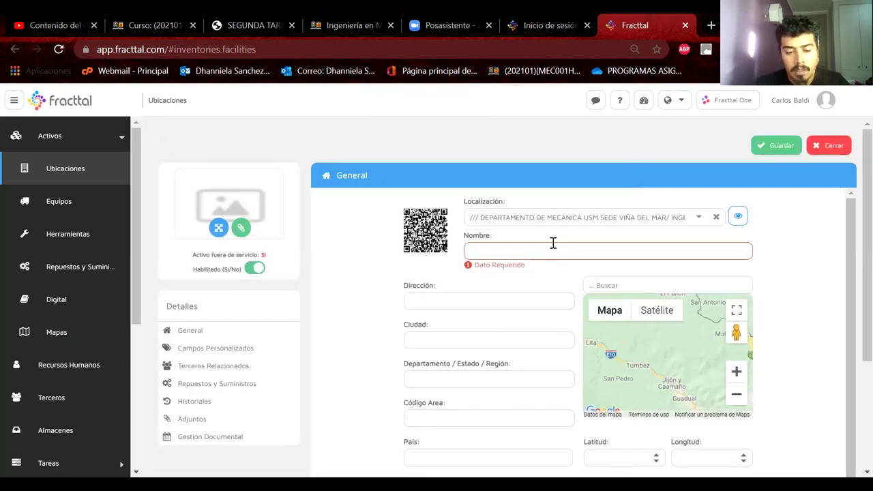
type("Area ")
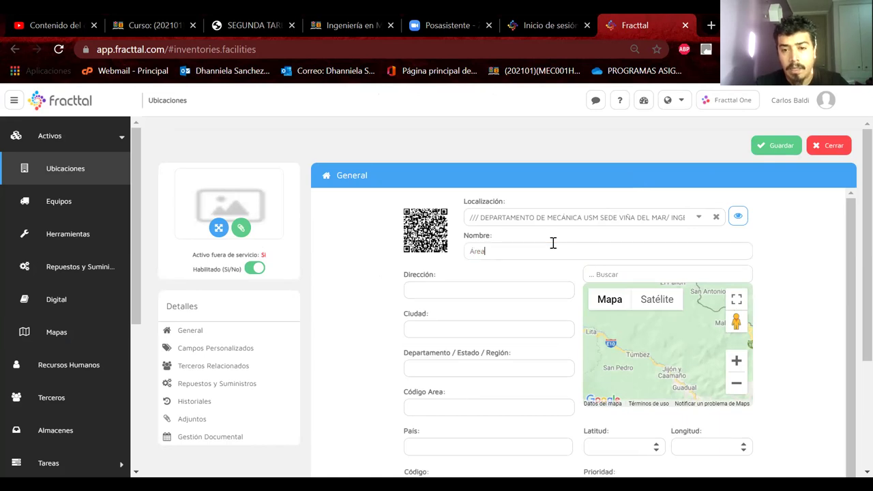
type("de F")
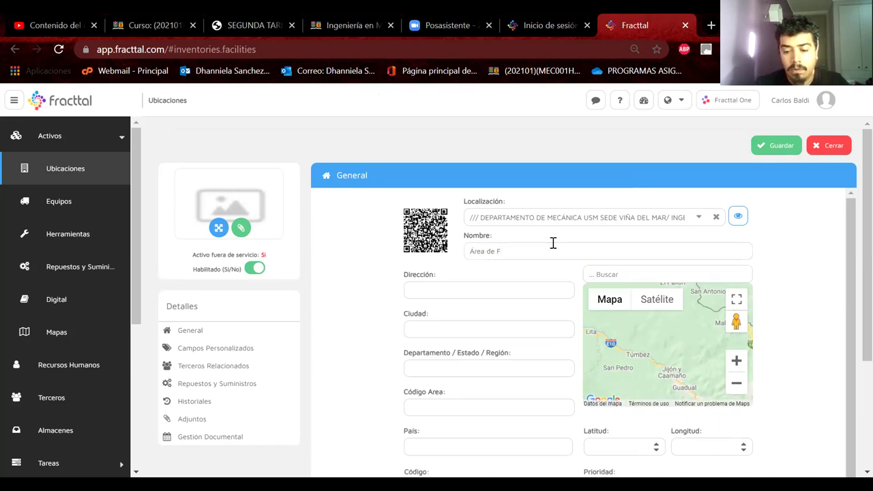
type("lotac")
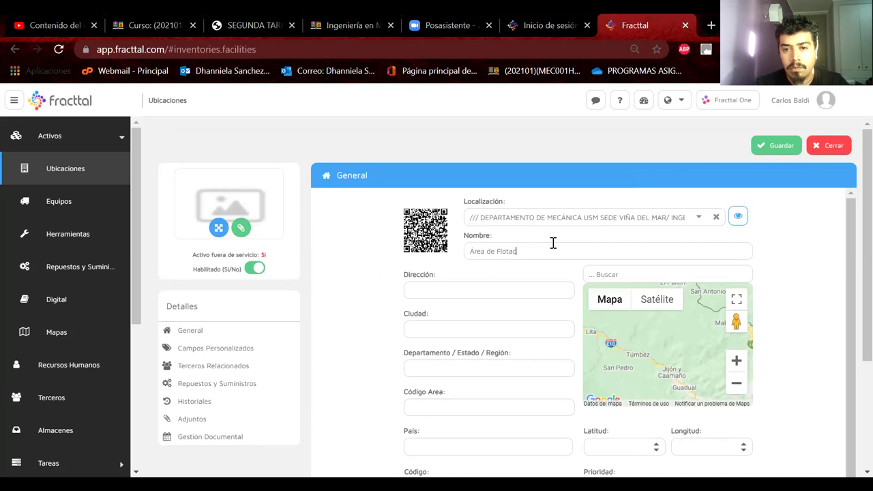
type("ión")
left_click(769, 144)
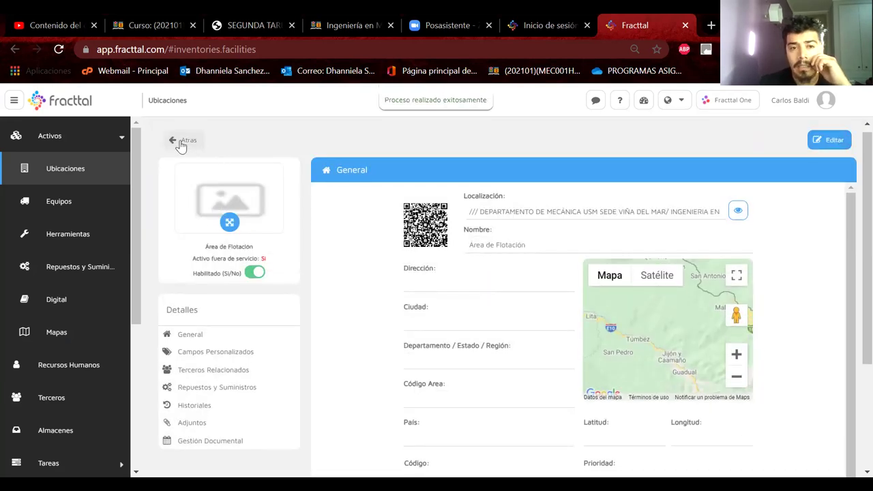
left_click(194, 147)
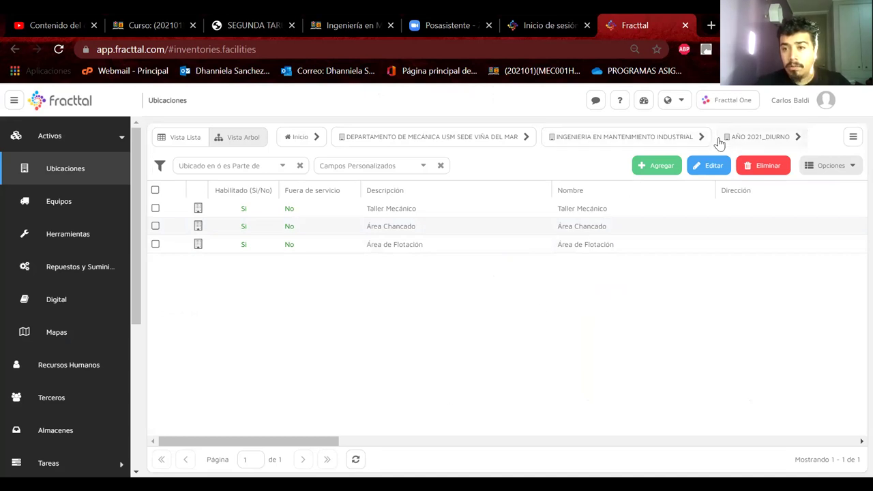
Add and save the location LOS PELAMBRES inside GRUPO C, then return to the list
left_click(757, 136)
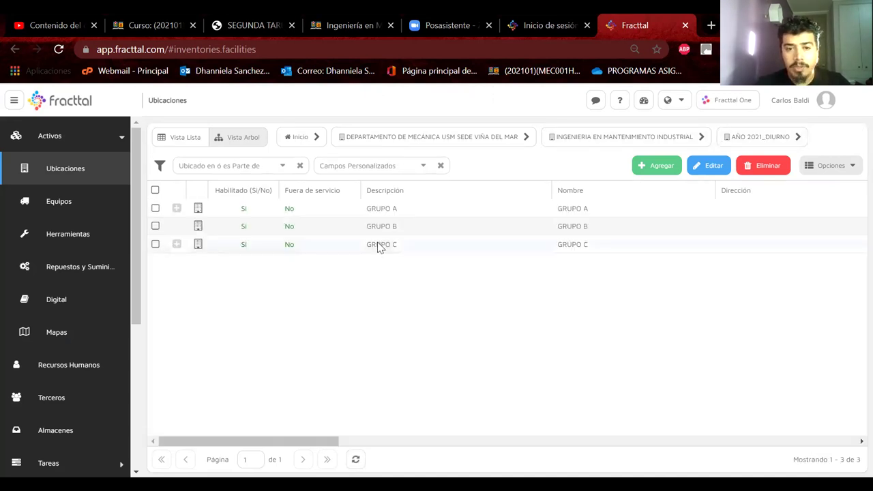
left_click(177, 245)
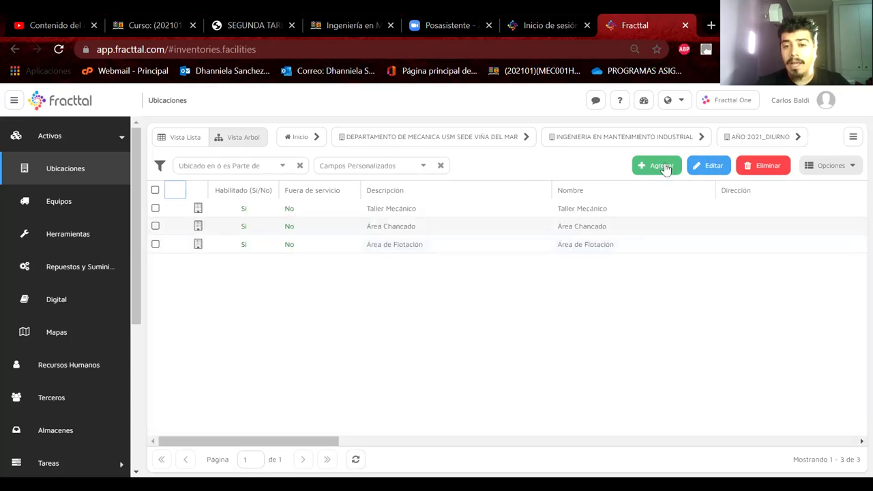
left_click(660, 166)
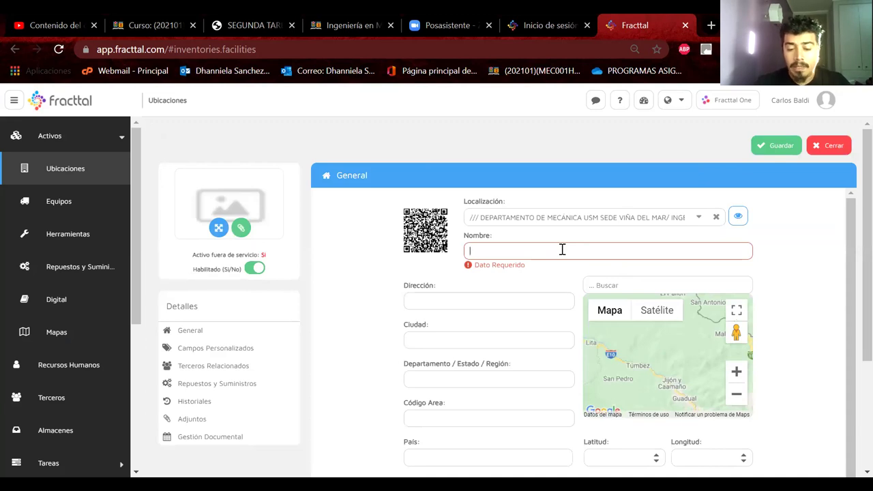
type("LOS PELAM")
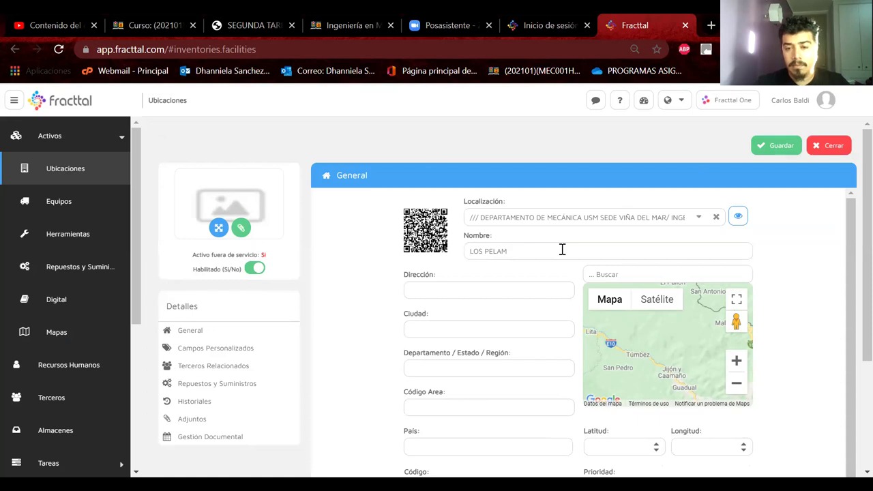
type("BRES")
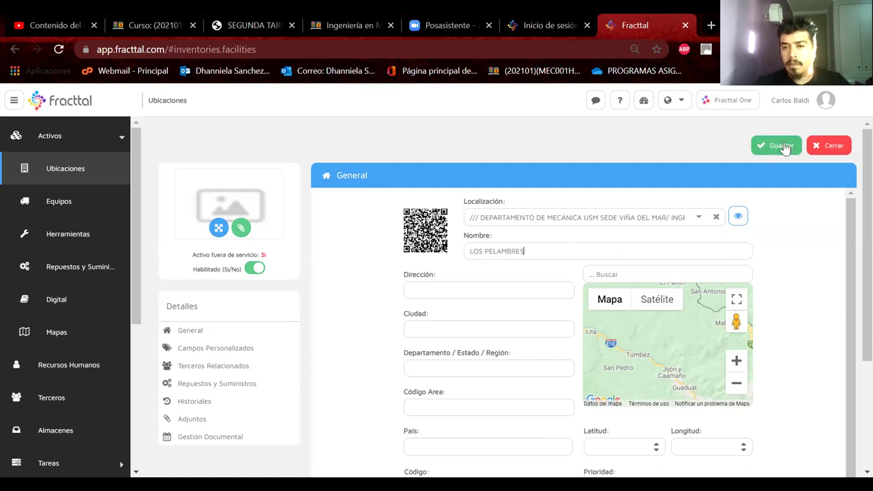
left_click(782, 145)
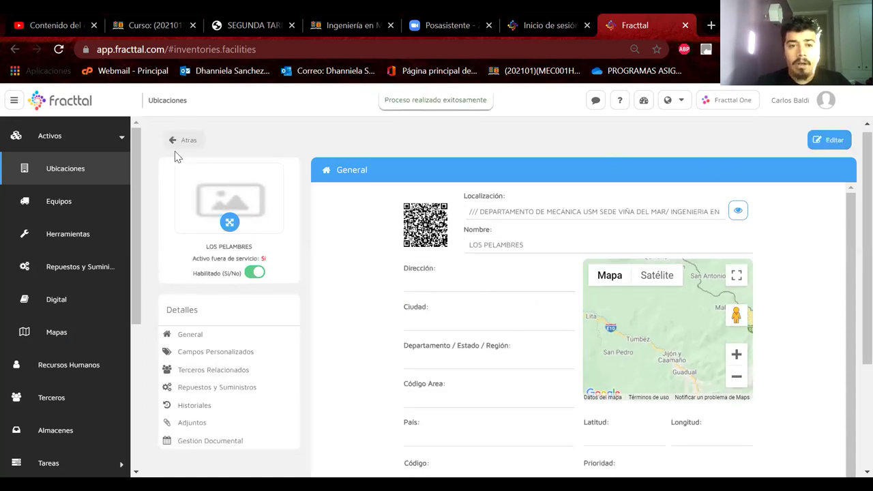
left_click(182, 140)
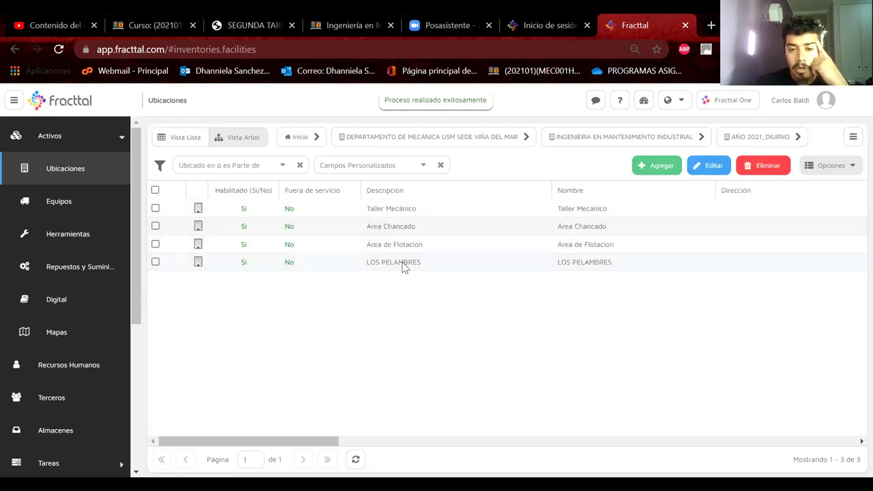
Refresh the locations list and open only Taller Mecánico in the edit form
left_click(356, 461)
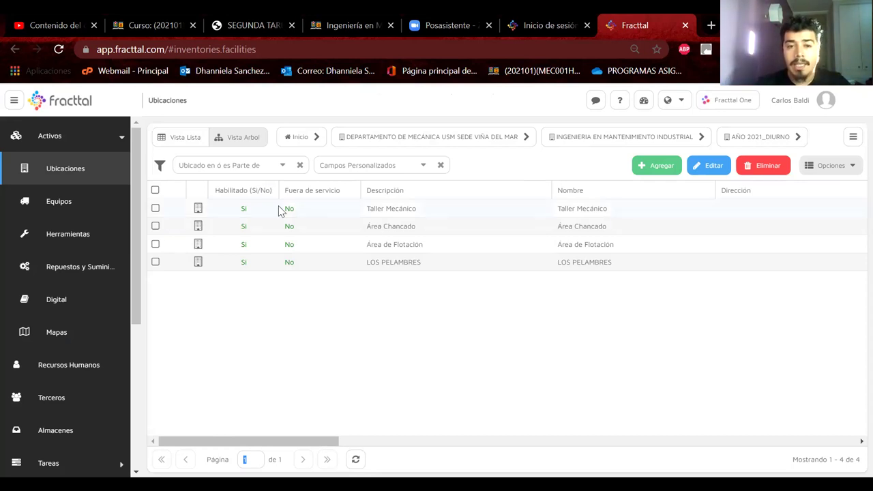
left_click(155, 208)
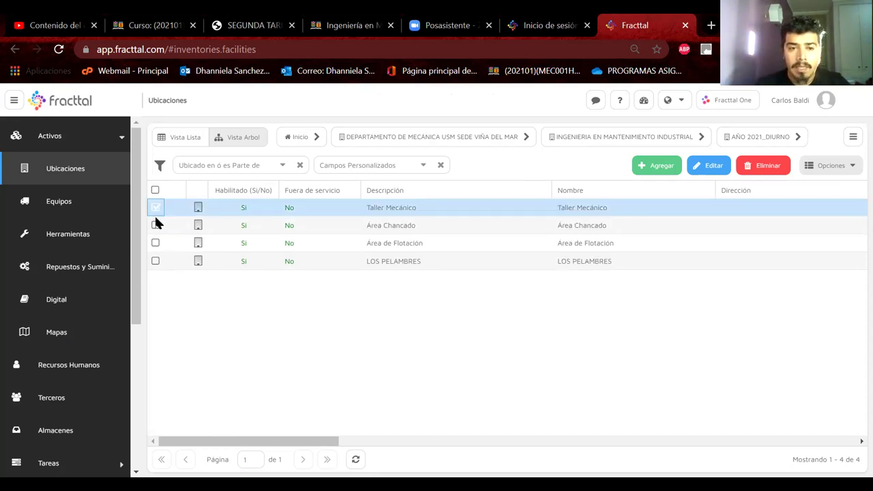
left_click(156, 225)
left_click(155, 242)
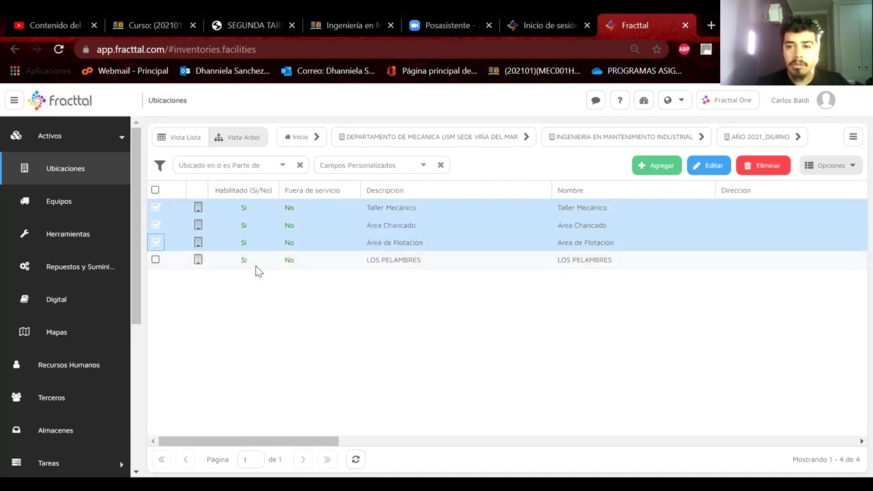
left_click(713, 167)
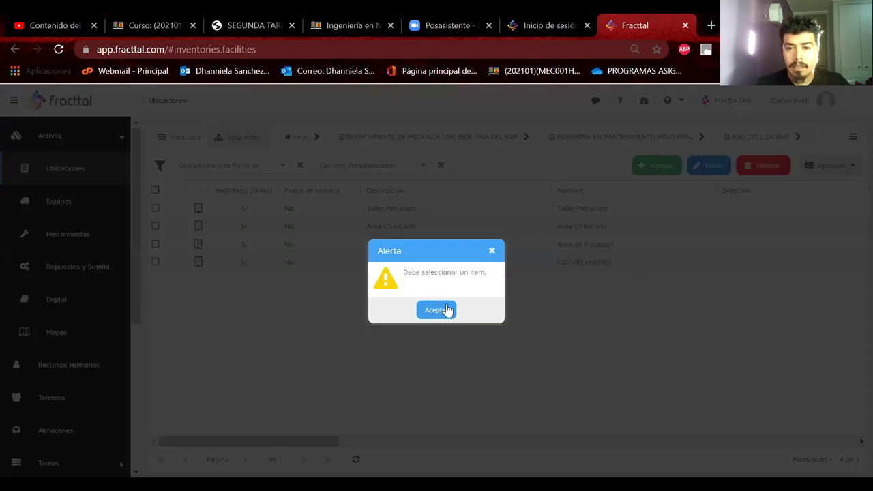
left_click(447, 310)
left_click(156, 207)
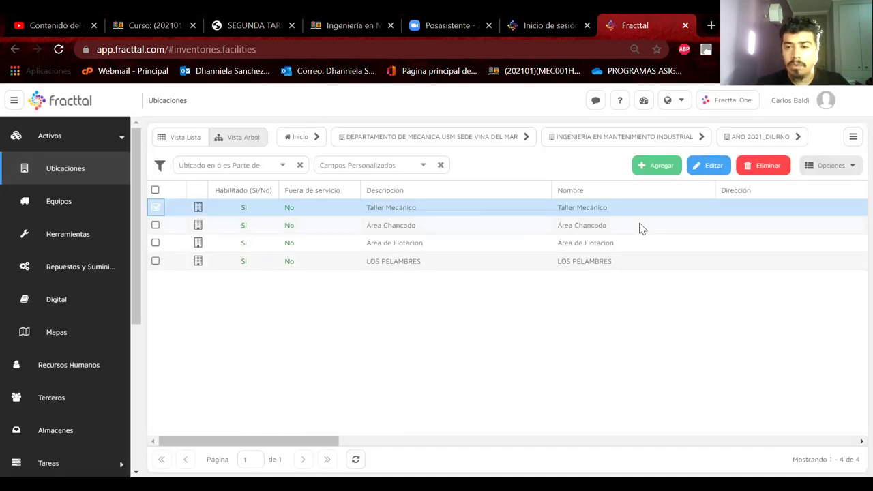
left_click(713, 166)
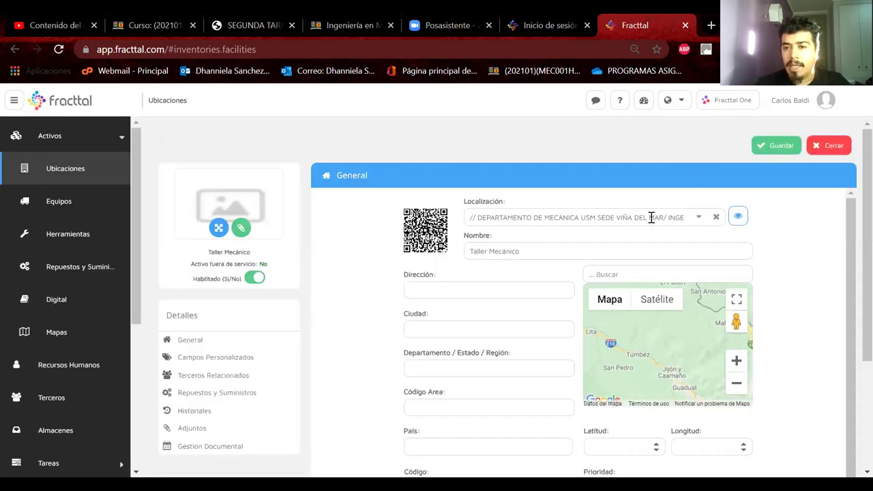
Set Taller Mecánico's parent location to LOS PELAMBRES via search and save it
left_click(703, 218)
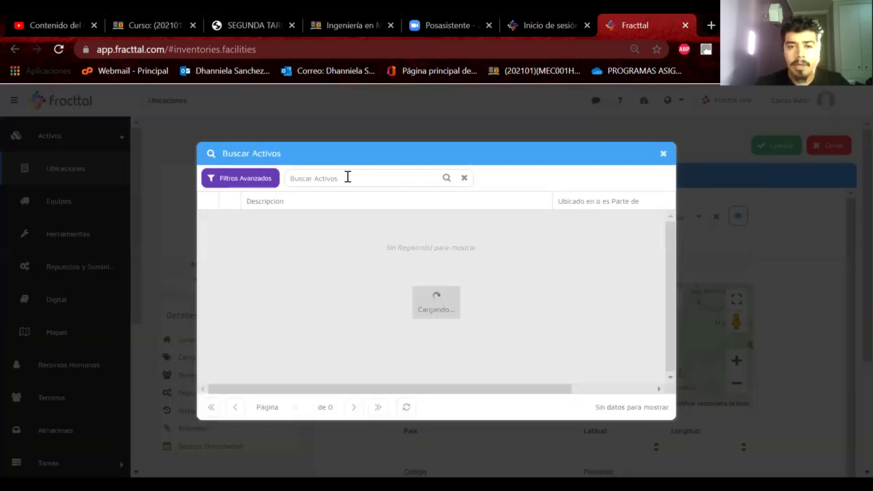
type("LOS PELAMBRES")
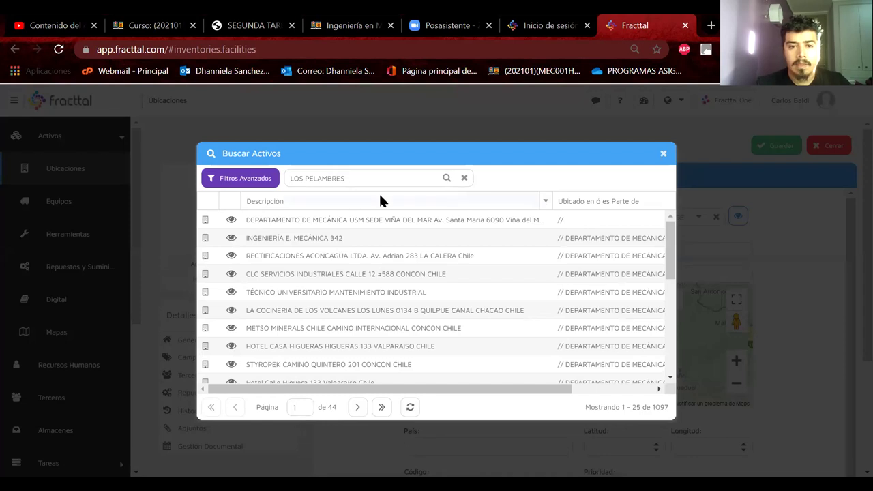
left_click(296, 236)
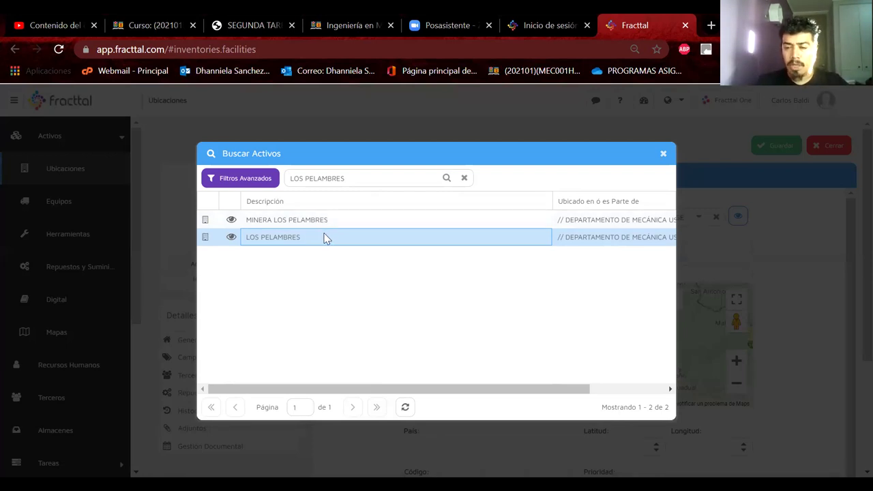
double_click(330, 239)
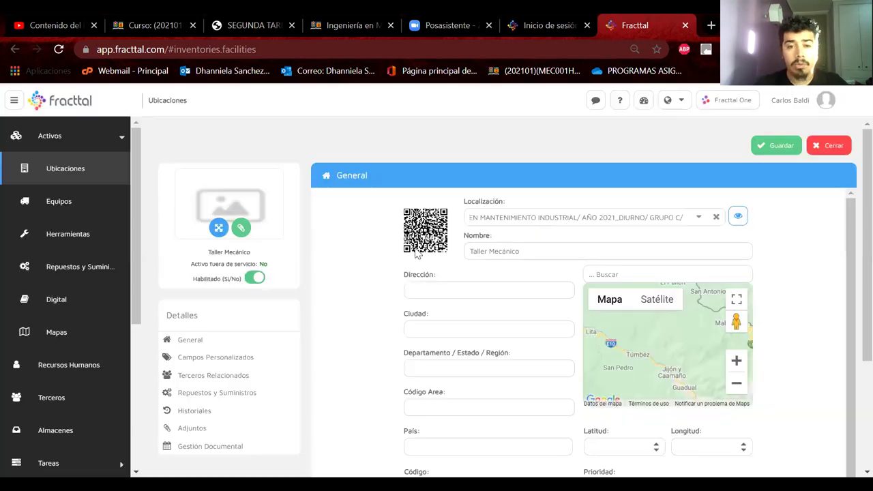
left_click(775, 146)
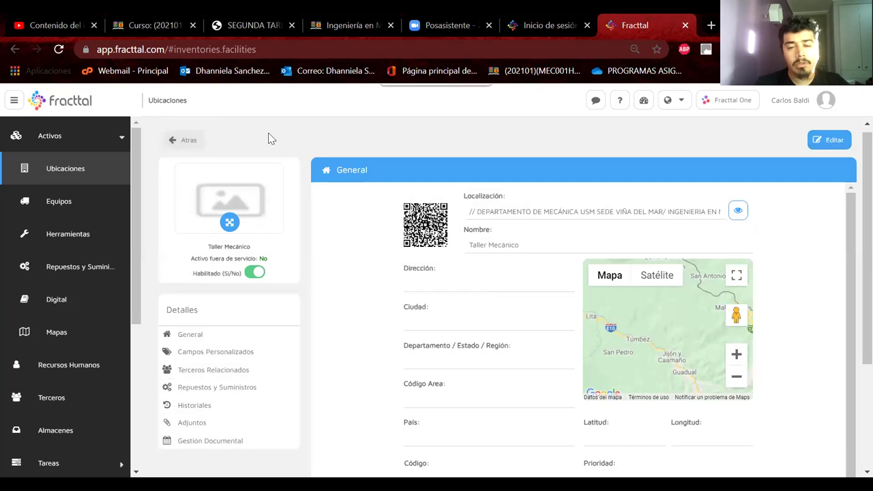
Return to the refreshed locations list and browse the locations nested inside LOS PELAMBRES
left_click(181, 140)
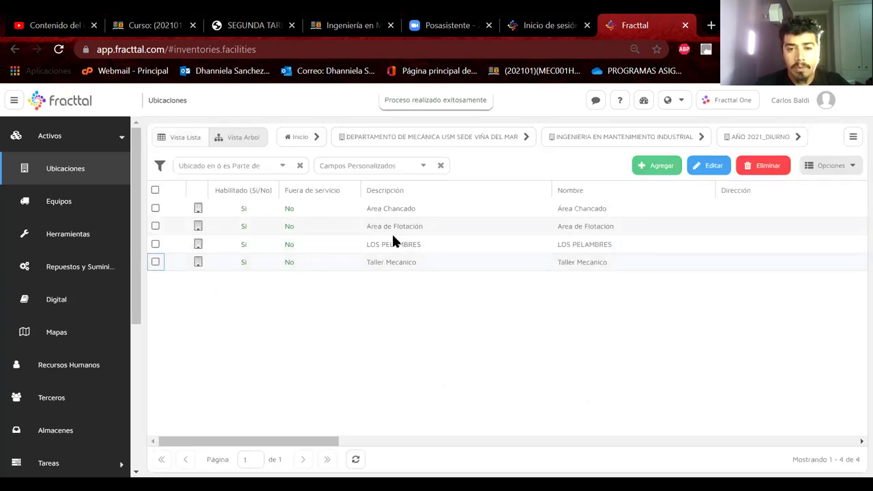
left_click(355, 461)
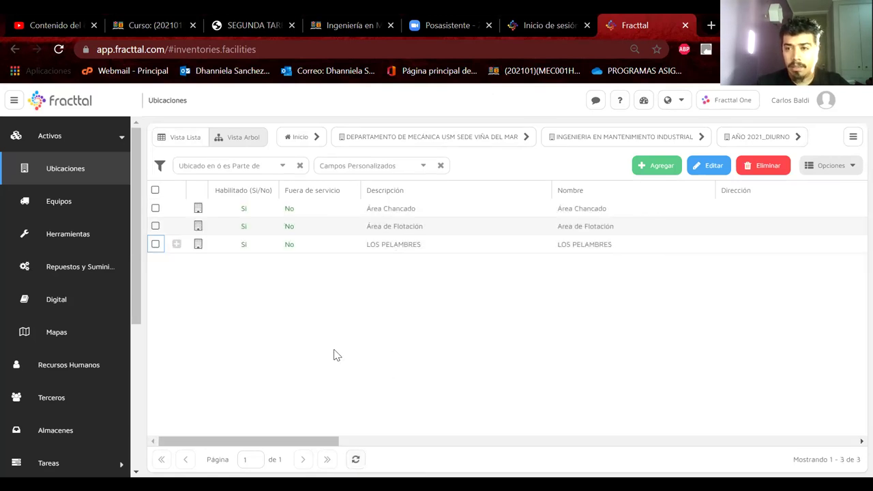
left_click(175, 247)
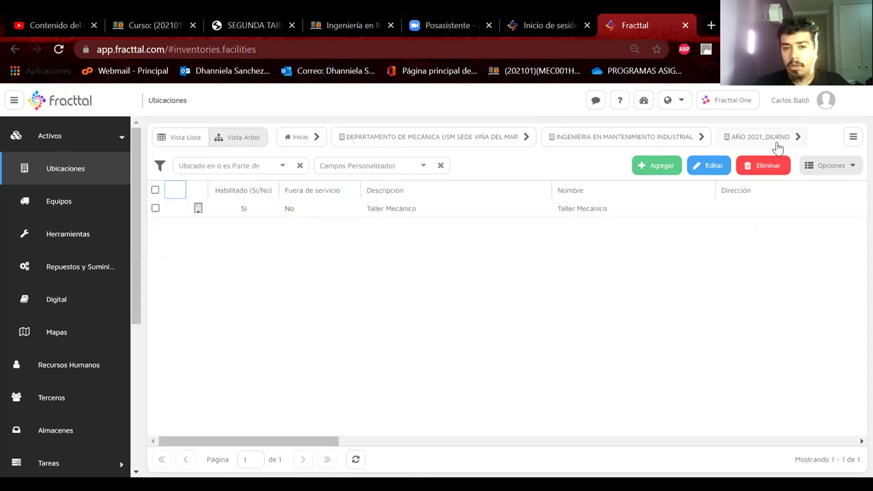
left_click(853, 137)
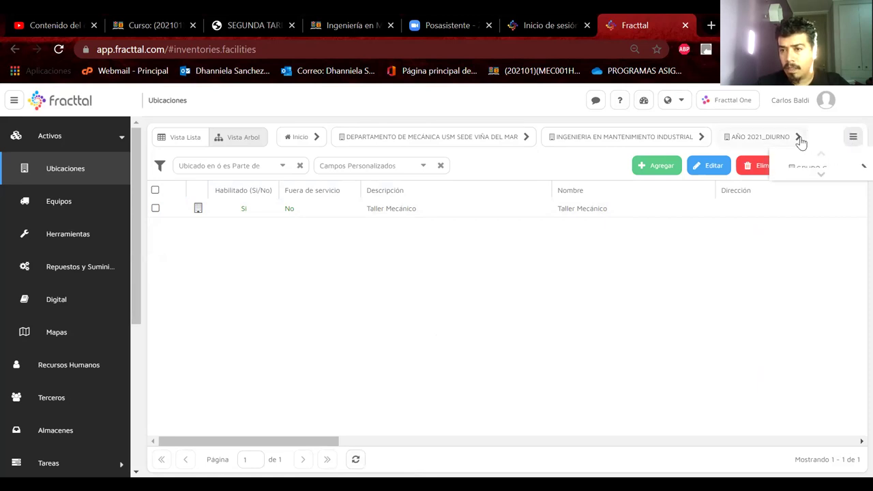
left_click(819, 176)
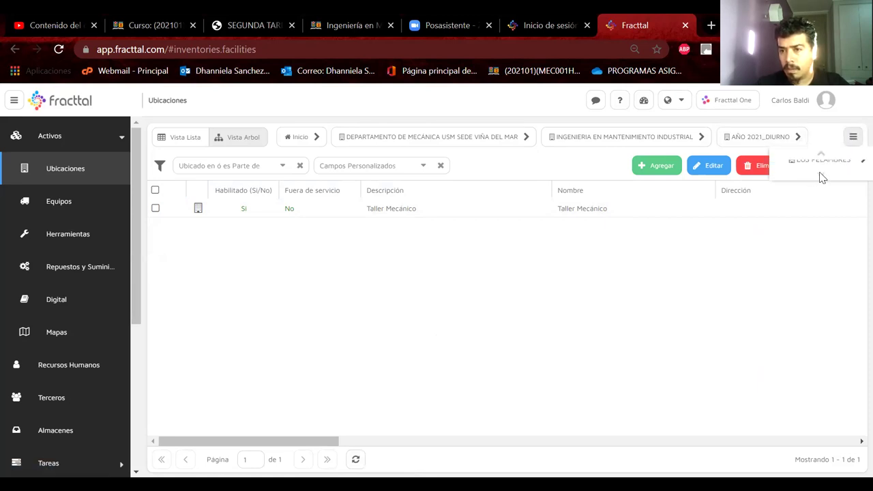
left_click(821, 167)
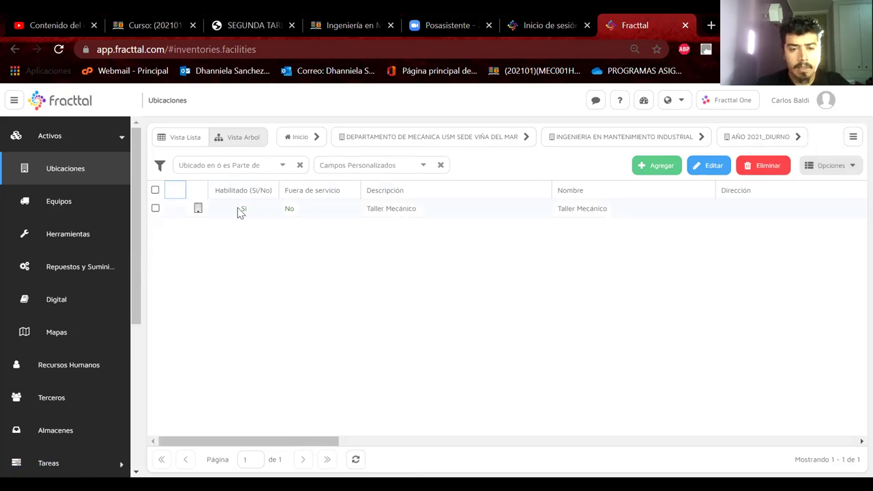
Go back up to AÑO 2021_DIURNO, expand GRUPO C and select LOS PELAMBRES
left_click(776, 136)
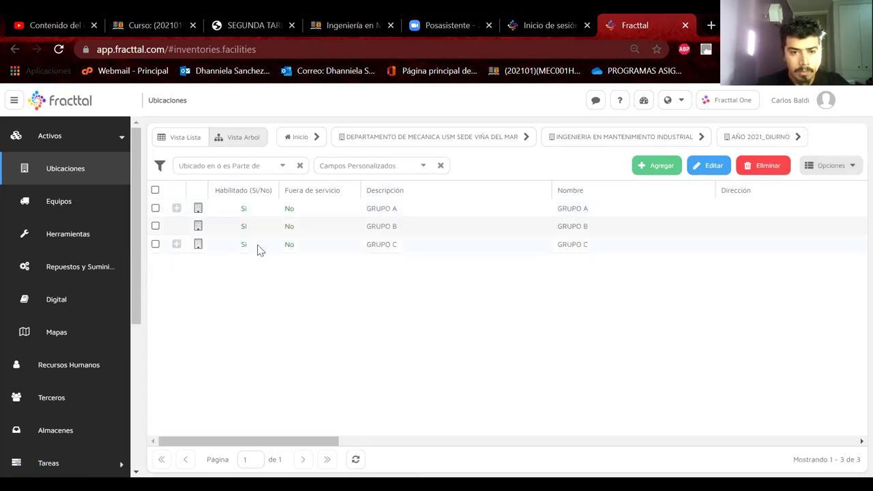
left_click(176, 246)
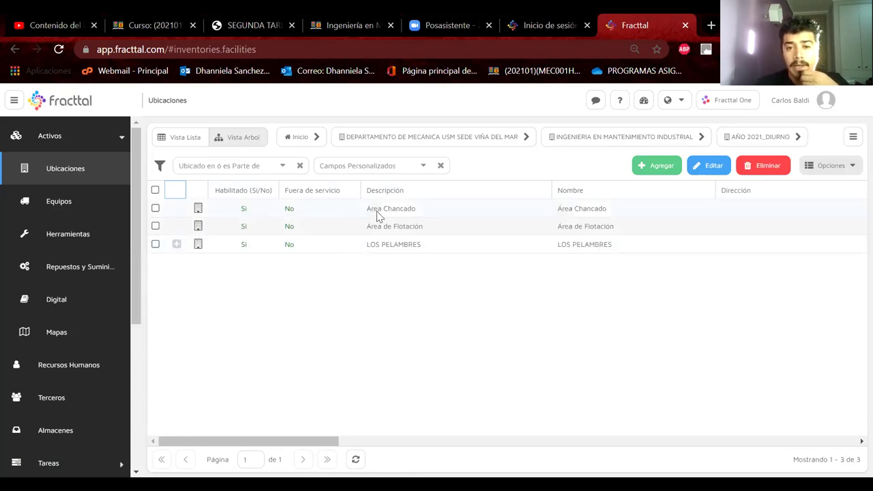
left_click(389, 247)
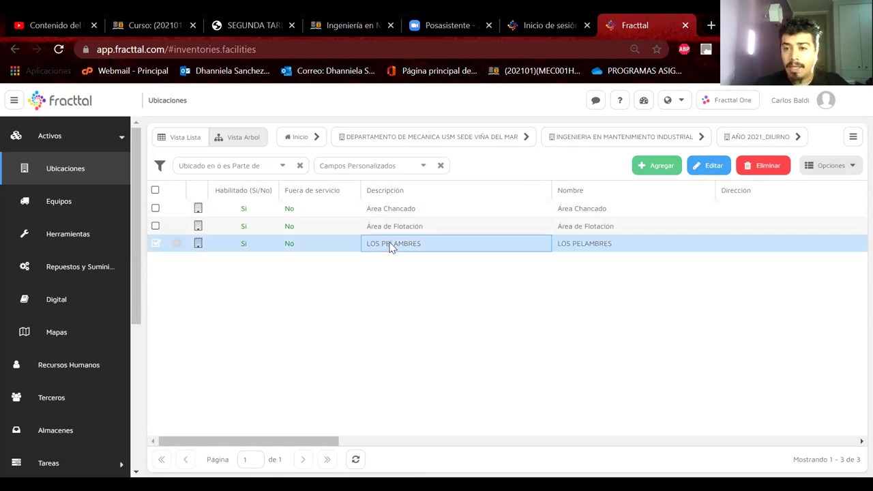
left_click(702, 166)
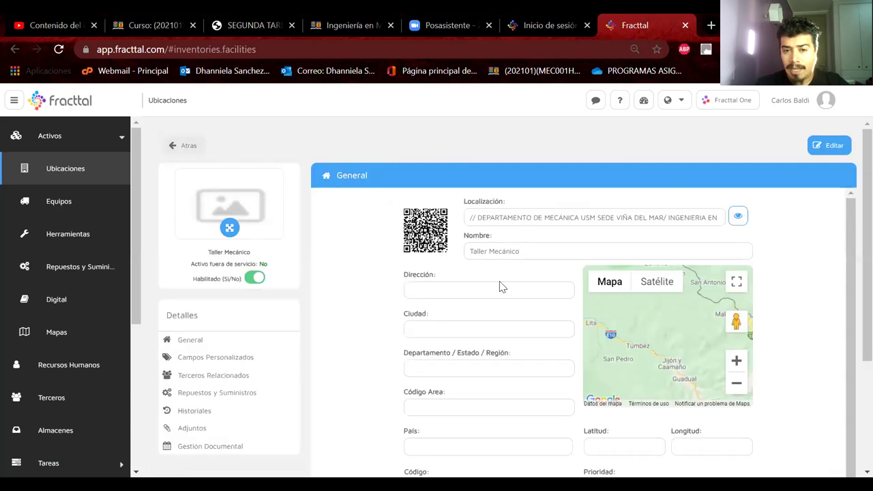
left_click(428, 289)
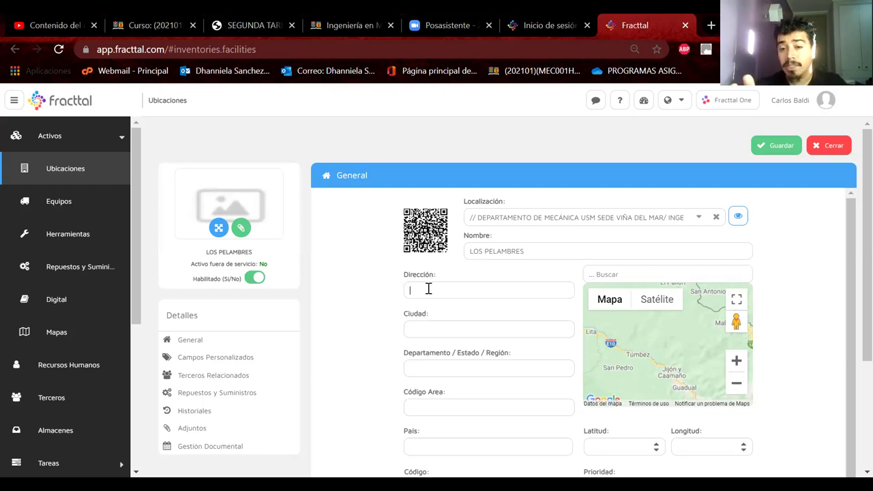
left_click(764, 155)
left_click(183, 140)
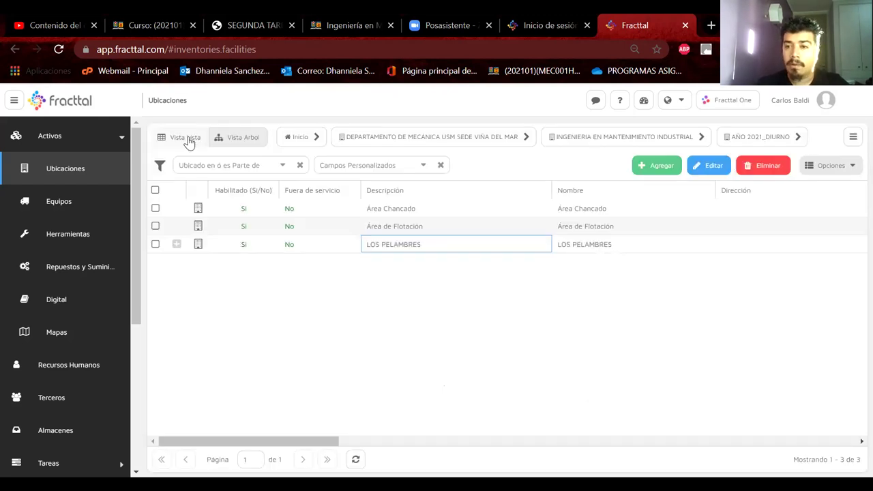
left_click(387, 229)
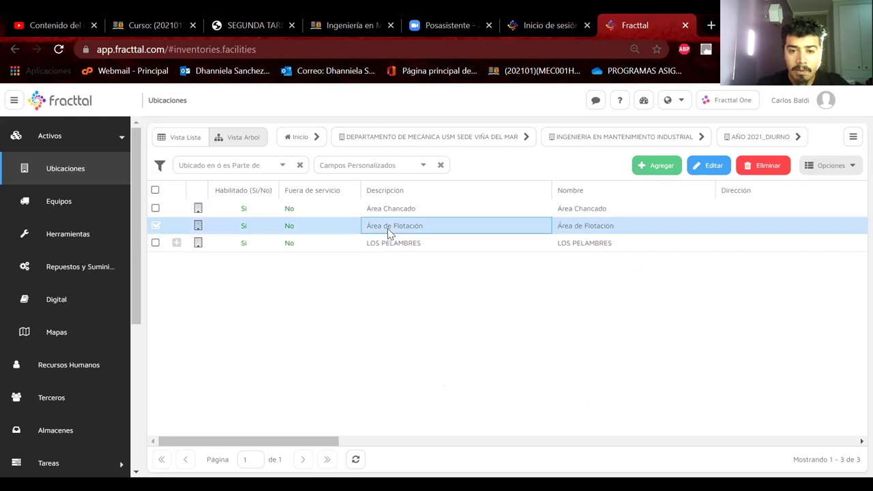
Change Área de Flotación's Localización to LOS PELAMBRES, save it and return to the list
left_click(711, 167)
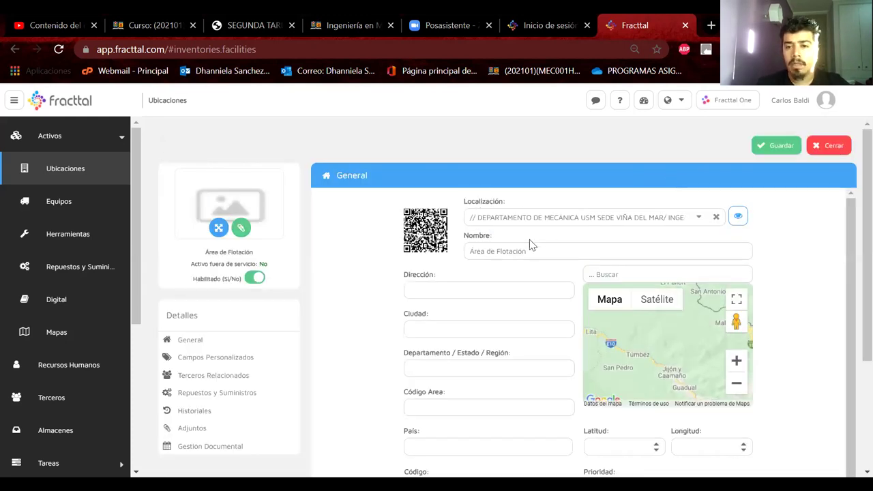
left_click(697, 217)
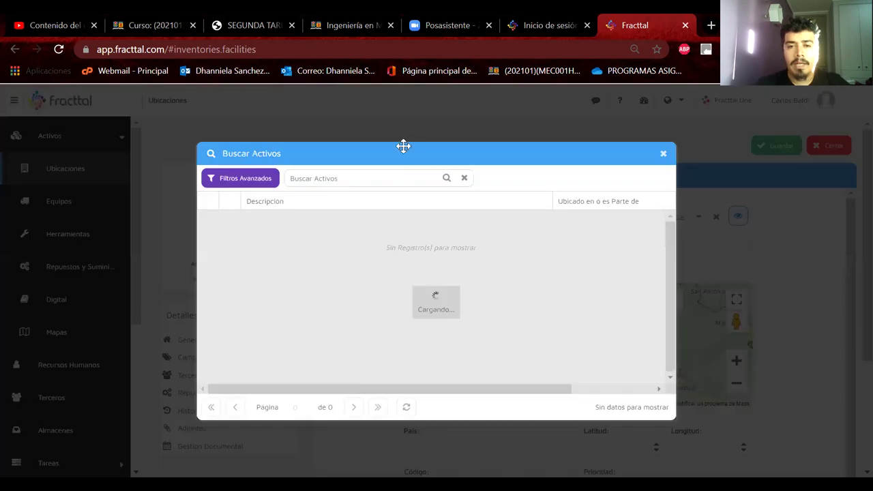
type("LOS PELAMBRE")
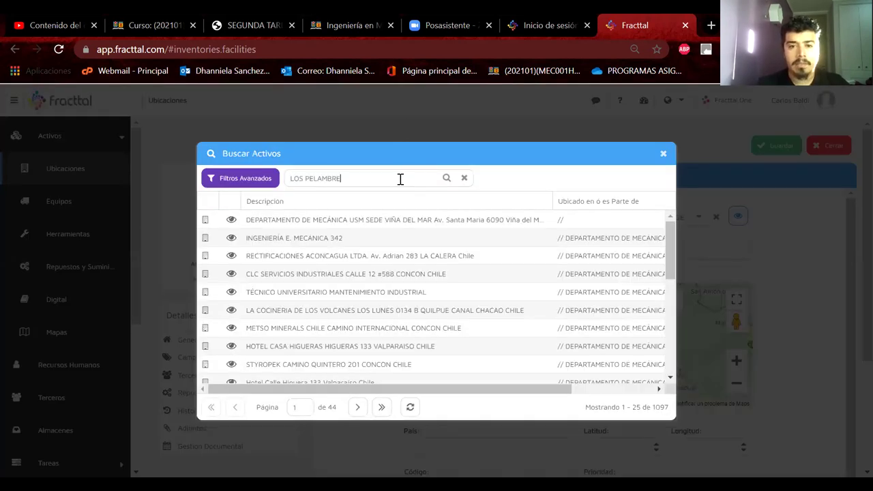
key("Return")
left_click(308, 235)
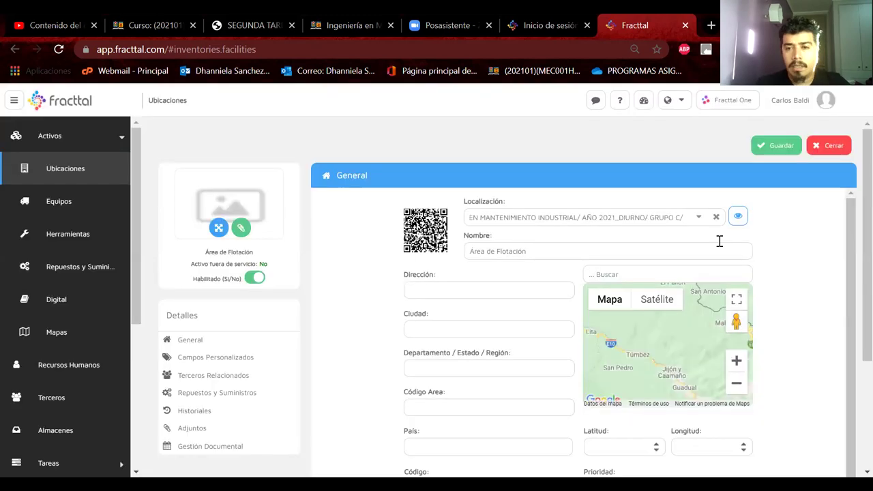
left_click(782, 145)
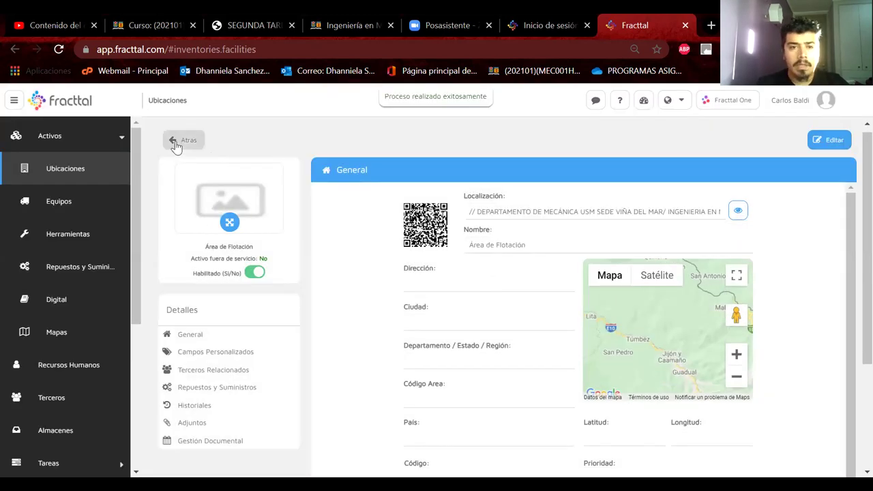
left_click(175, 141)
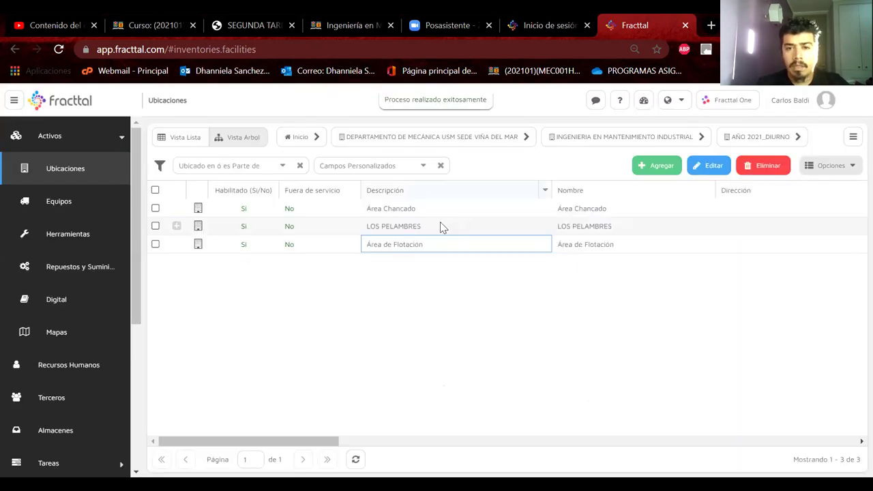
Refresh the locations list, expand LOS PELAMBRES and select Taller Mecánico
left_click(356, 461)
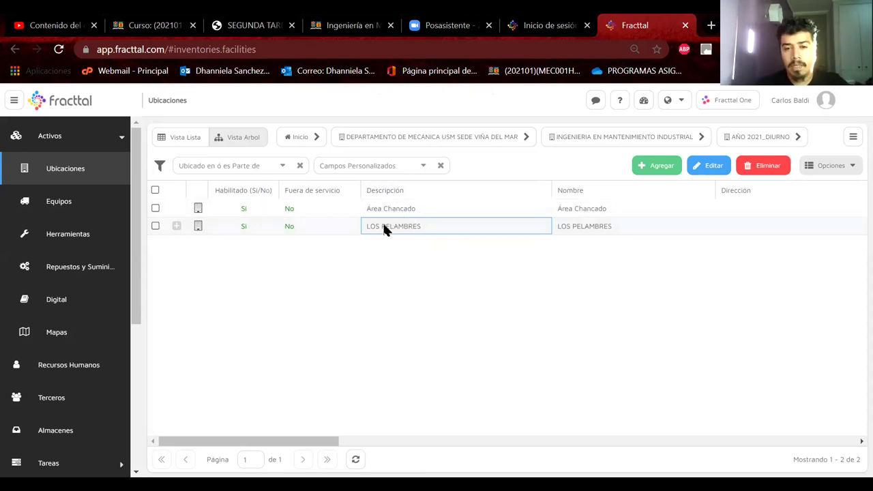
left_click(176, 228)
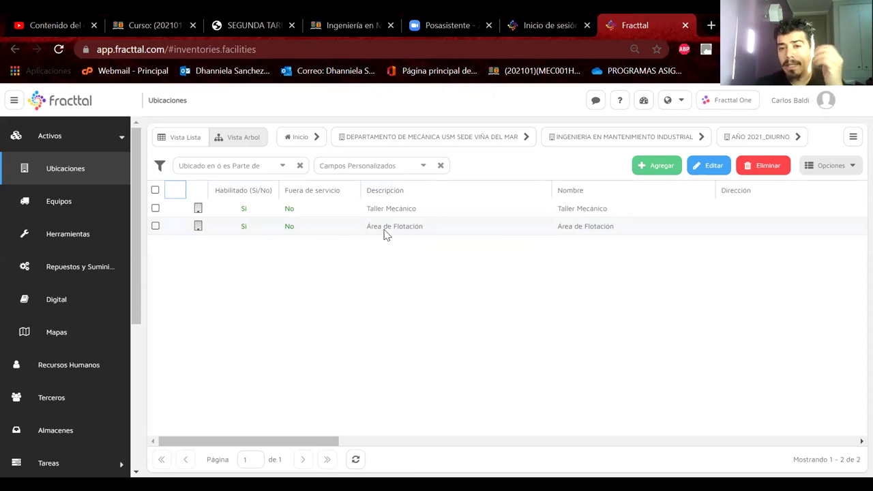
left_click(412, 213)
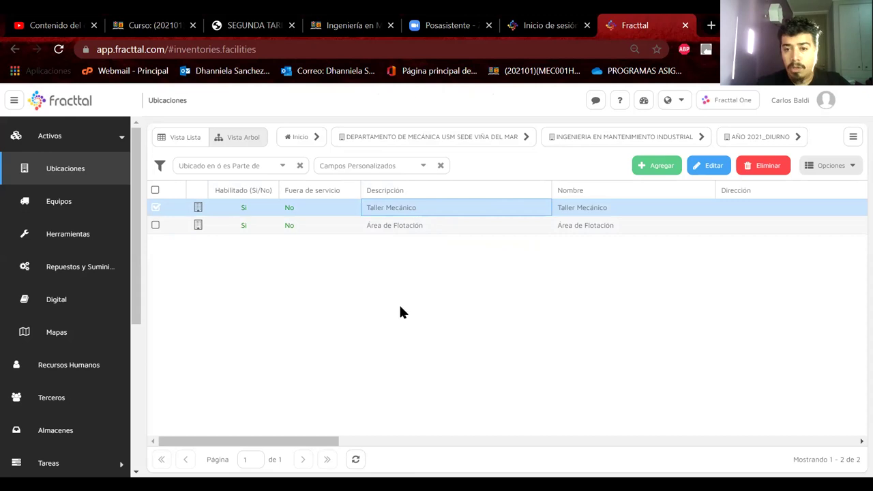
Start a new location and search parent locations for 'TALLER MECANI', resizing the path column
left_click(666, 171)
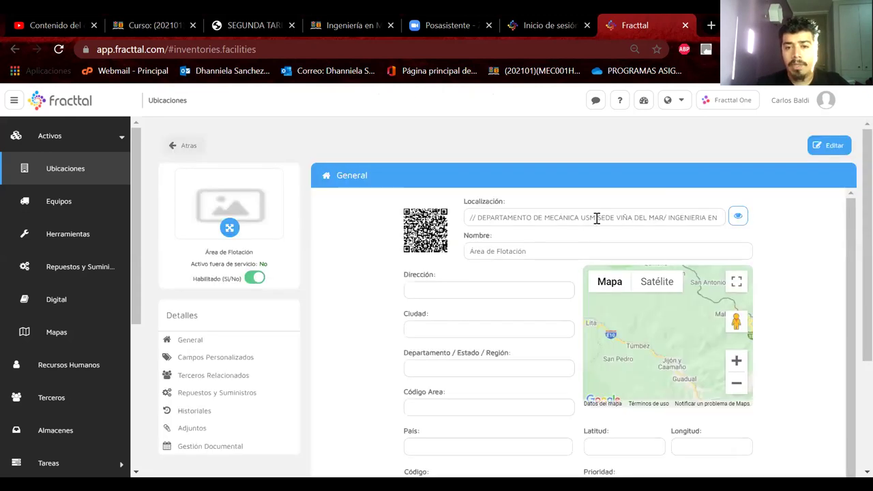
left_click(700, 216)
left_click(360, 177)
type("TALLER MECANI")
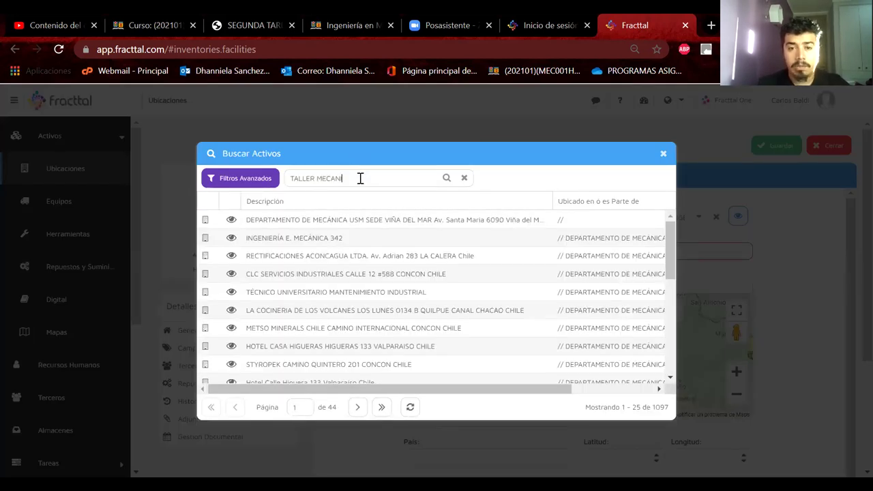
left_click(314, 237)
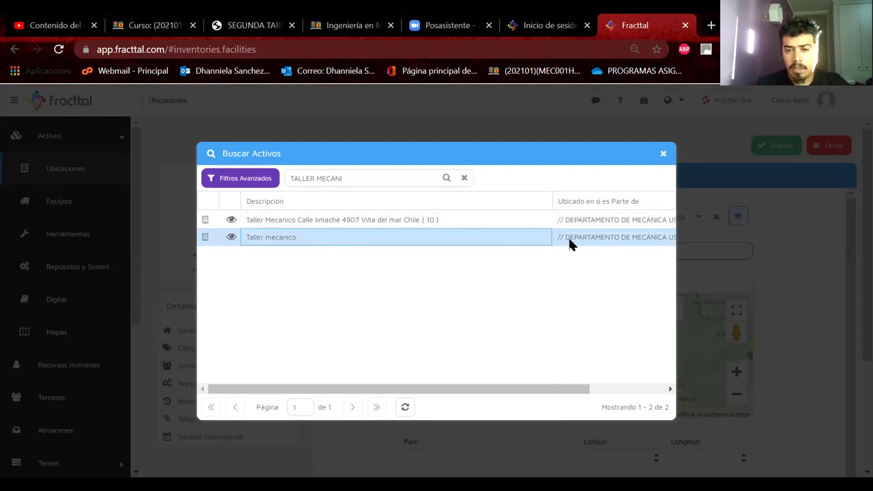
left_click_drag(552, 195, 359, 217)
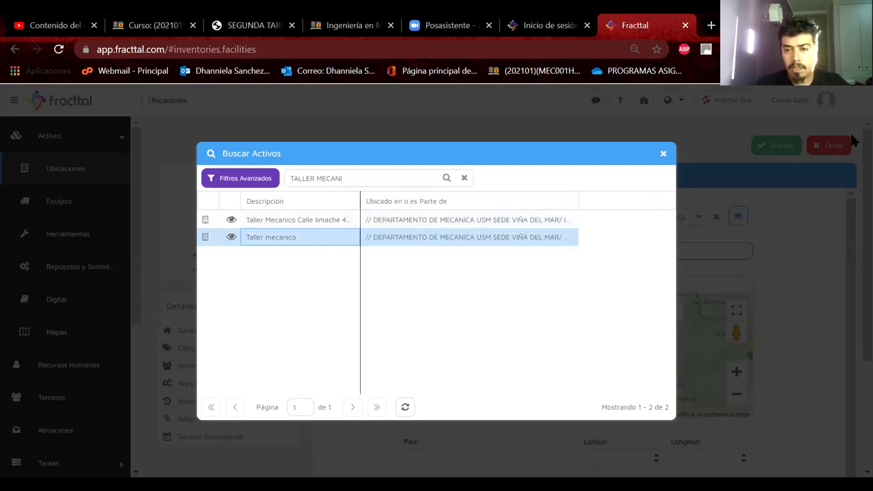
double_click(575, 203)
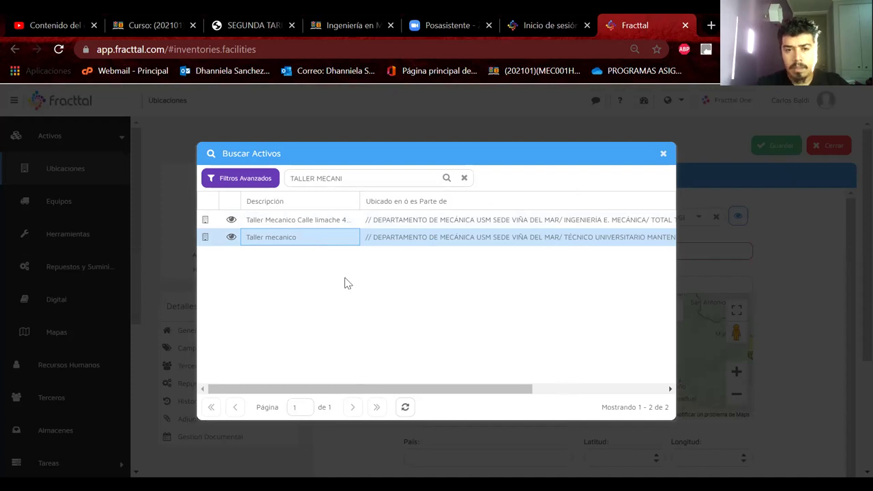
Shorten the search to 'TALLER MEC' and choose Taller Mecánico as the parent location
left_click_drag(361, 176, 331, 179)
key("BackSpace")
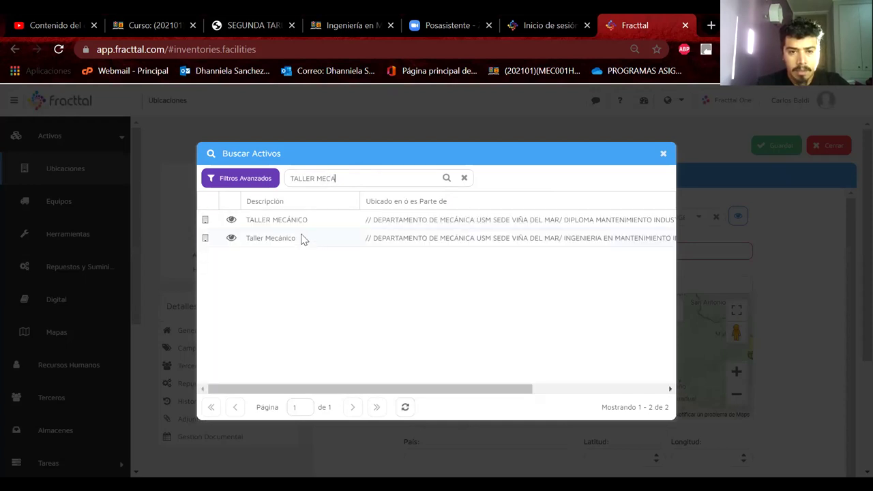
left_click(316, 239)
left_click_drag(410, 388, 496, 387)
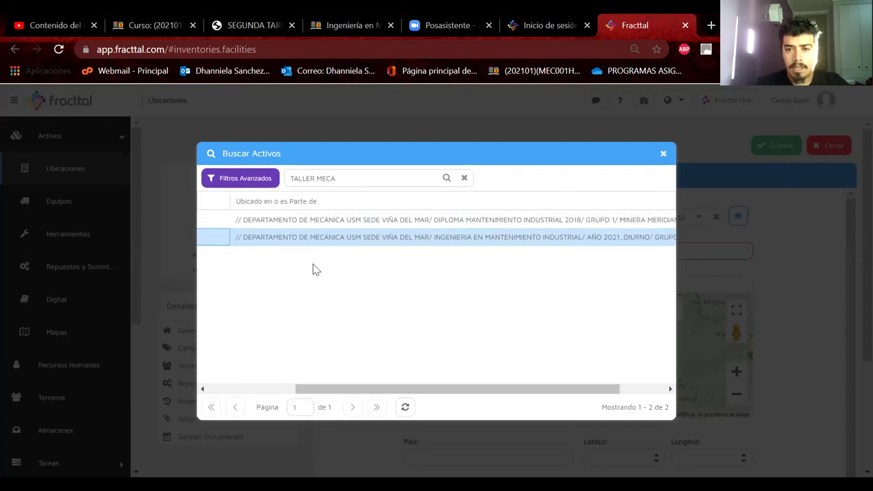
scroll(312, 269, "left", 5)
double_click(292, 242)
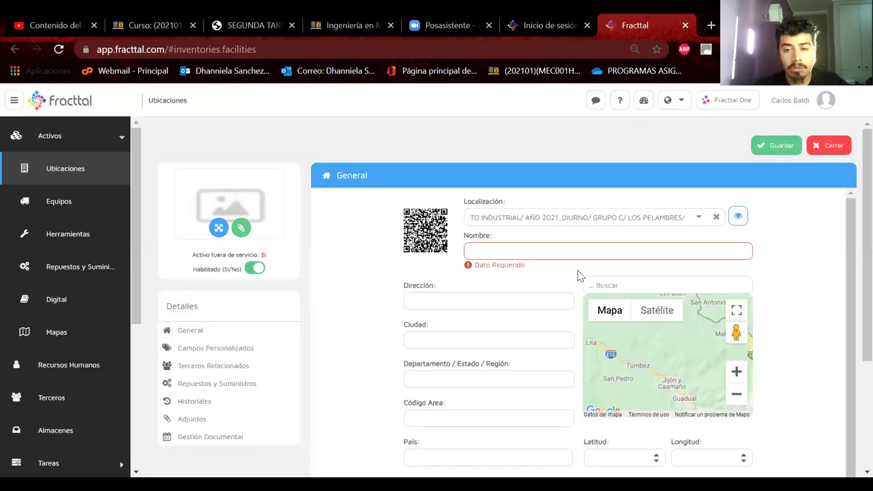
Name the location SECTOR LUBRICANTES, correcting the typo, save it and go back to the list
left_click(558, 251)
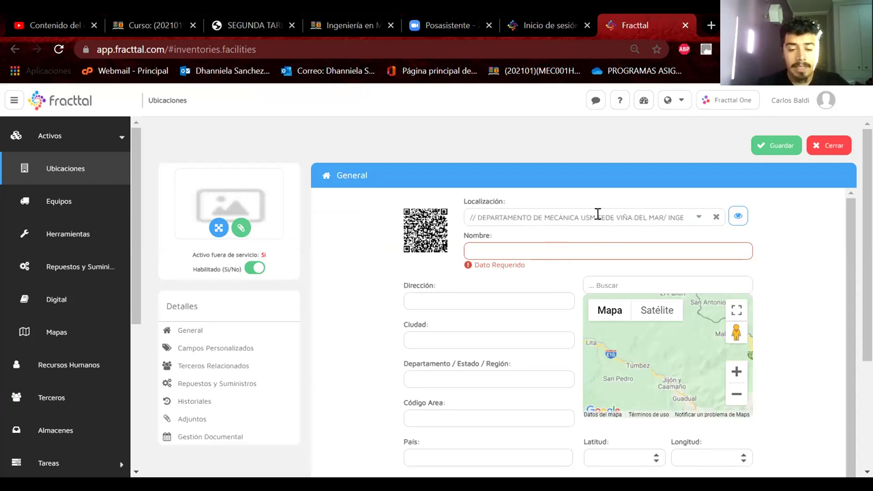
type("SECTOR")
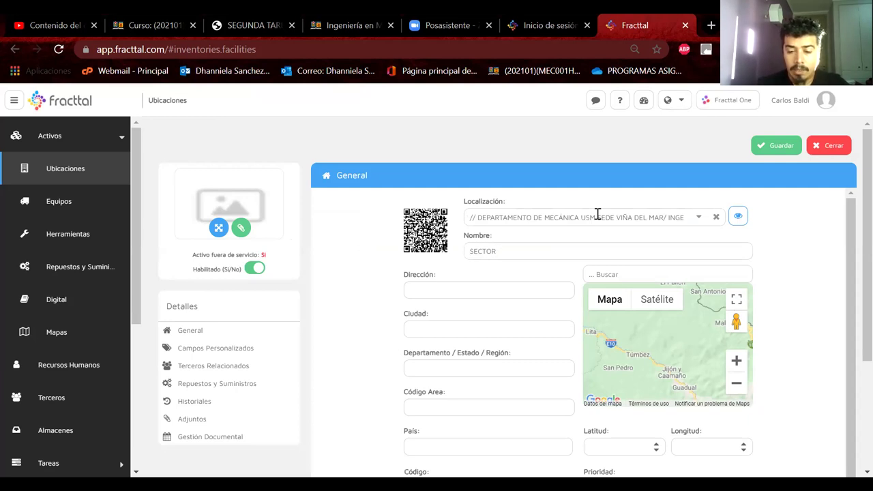
type(" LUBRICANYTES")
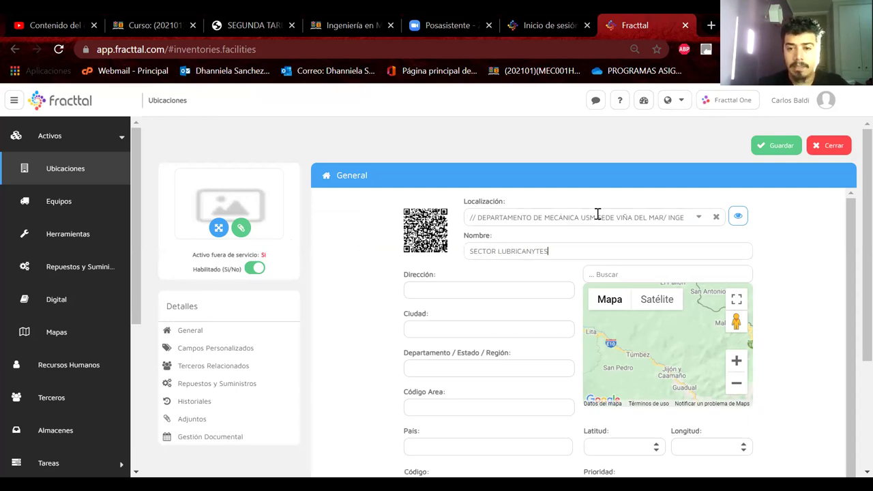
key("BackSpace")
key("BackSpace")
key("BackSpace")
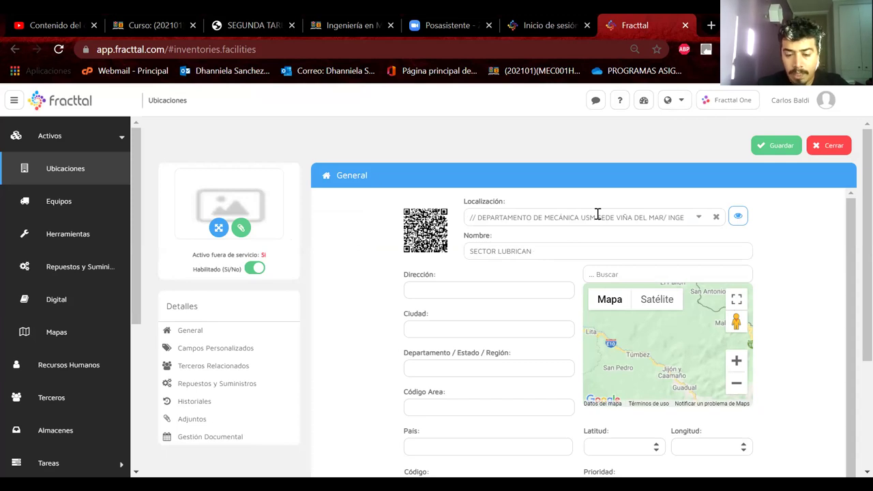
type("TES")
left_click(782, 145)
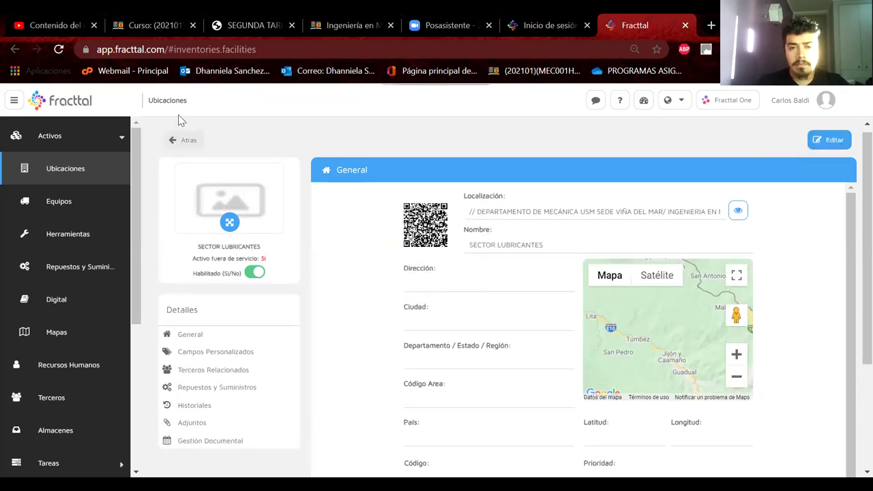
left_click(182, 140)
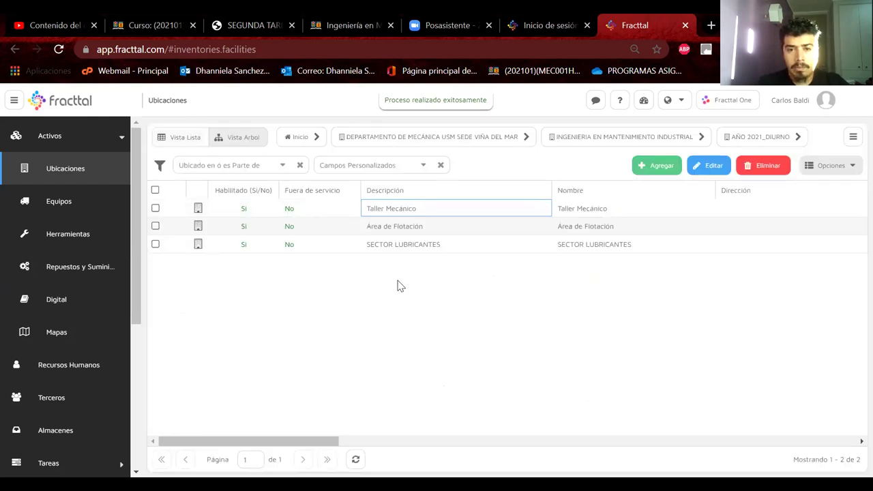
Go up to GRUPO C, open Área Chancado for editing and begin searching for a new parent
left_click(851, 140)
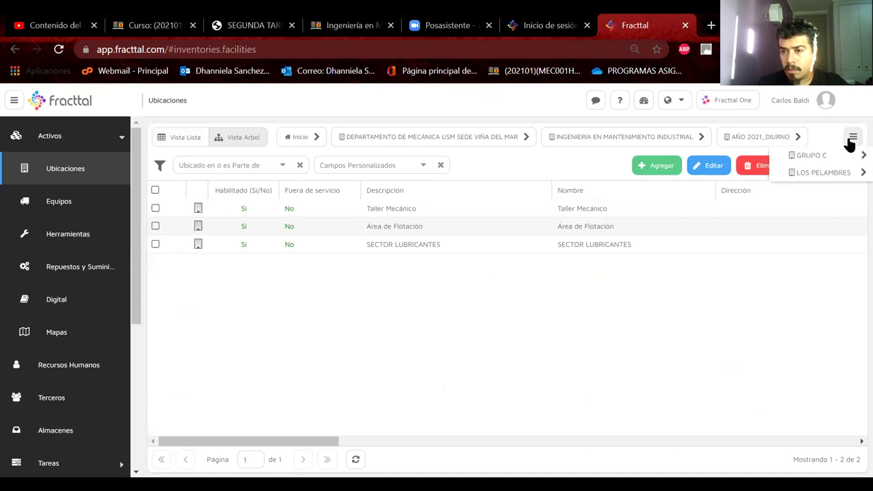
left_click(812, 156)
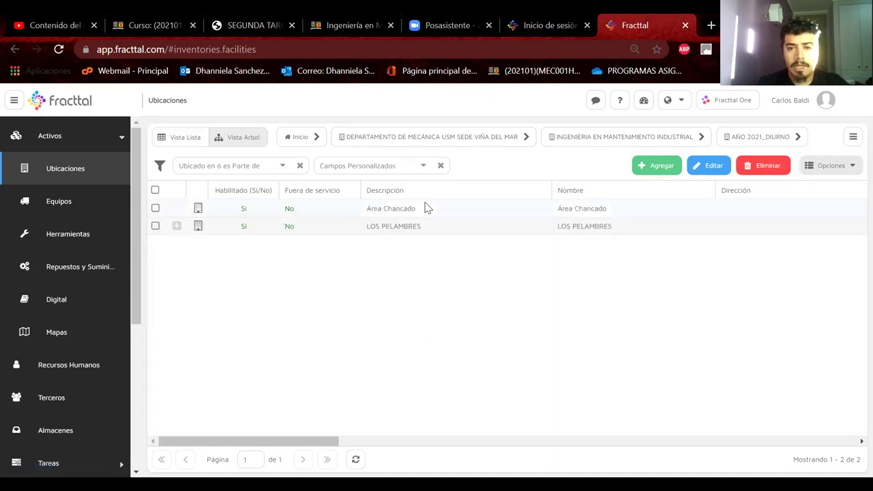
left_click(386, 211)
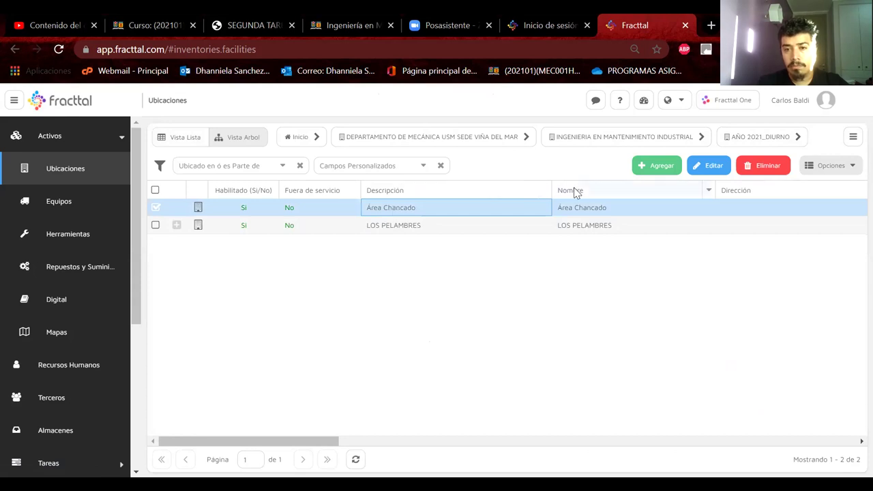
left_click(712, 170)
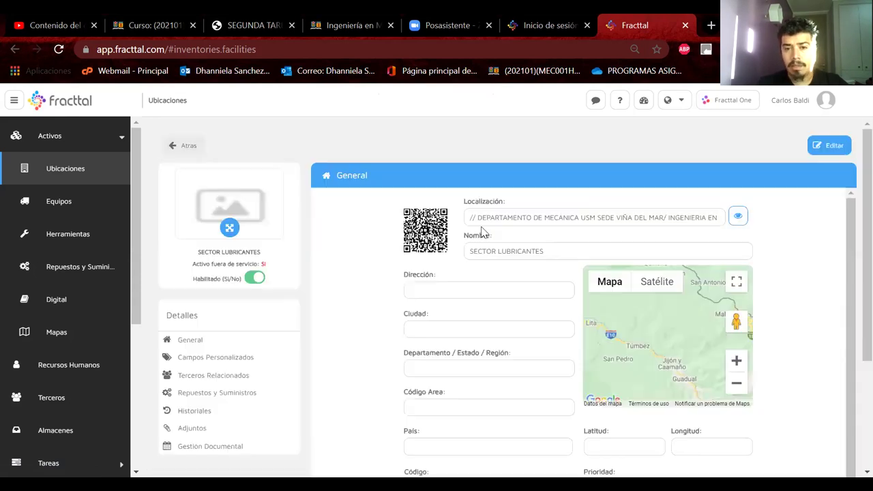
left_click(691, 217)
Set Área Chancado's parent to LOS PELAMBRES via a 'LOS PELAM' search, save, and go back
type("LOS PELAM")
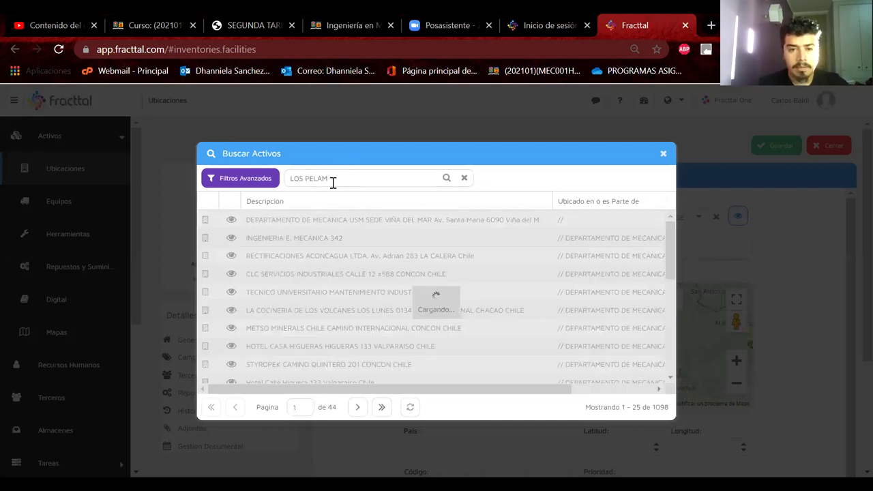
left_click(283, 240)
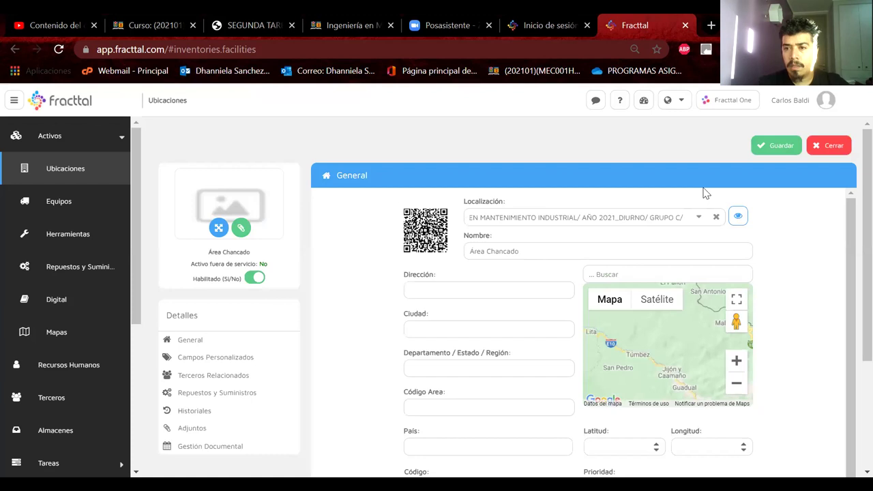
left_click(775, 147)
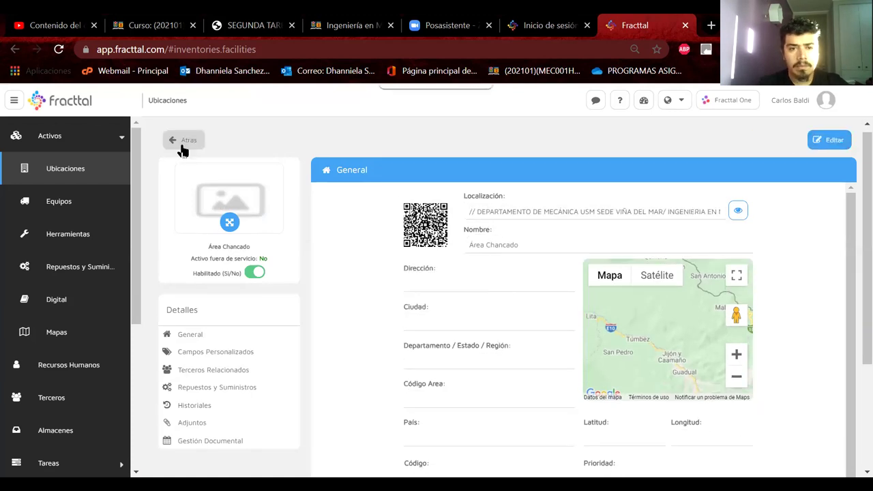
left_click(183, 144)
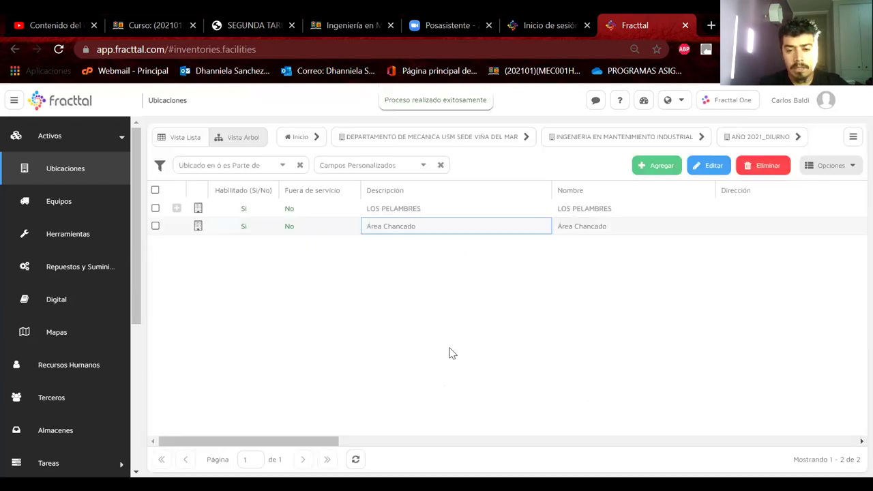
Refresh the list and expand LOS PELAMBRES, then Taller Mecánico
left_click(356, 459)
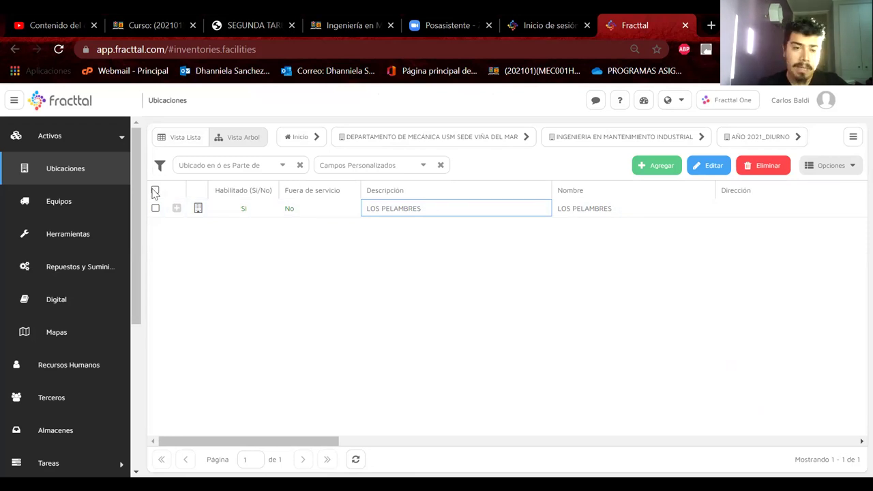
left_click(177, 208)
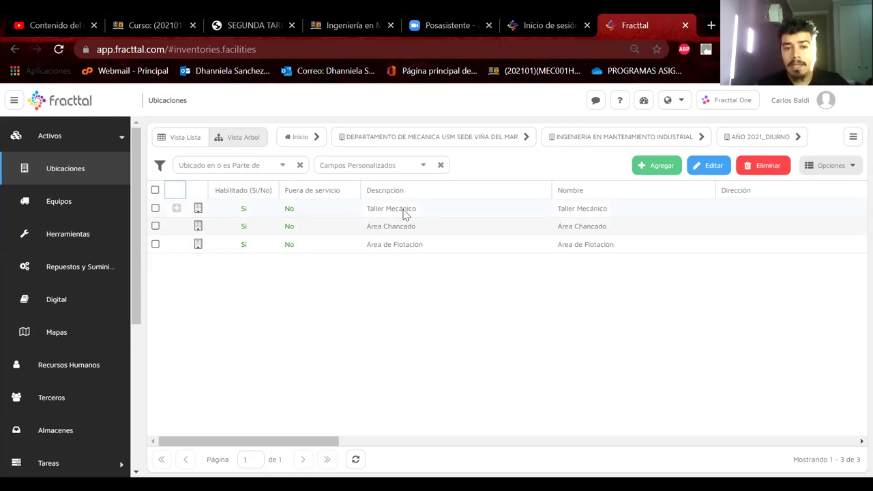
left_click(176, 209)
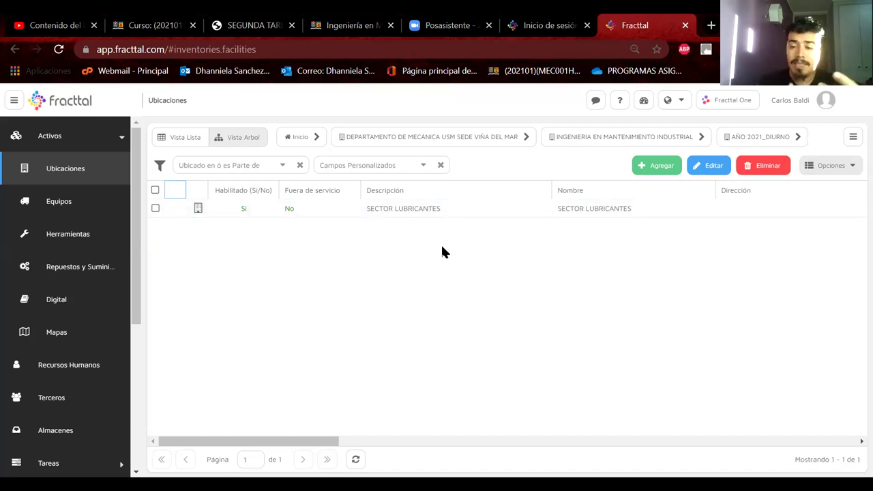
Create location SECTOR SOLDADURA under Taller Mecánico, save it and return to the list
left_click(659, 166)
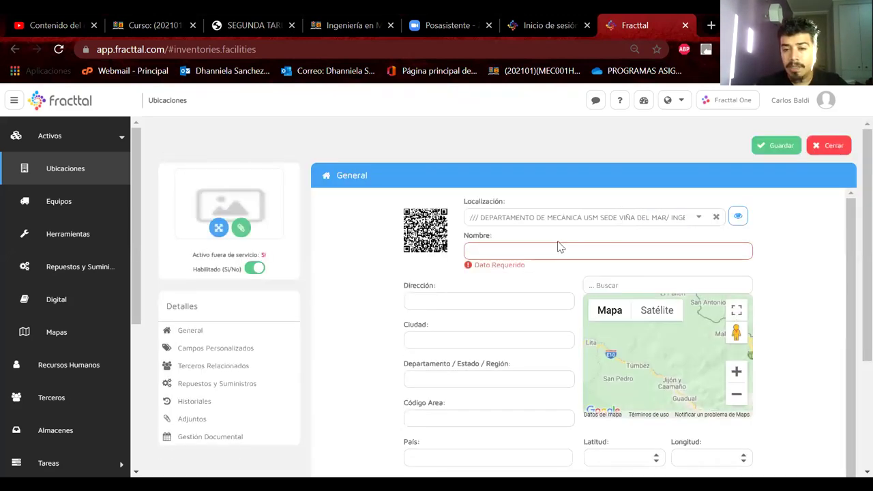
type("SE")
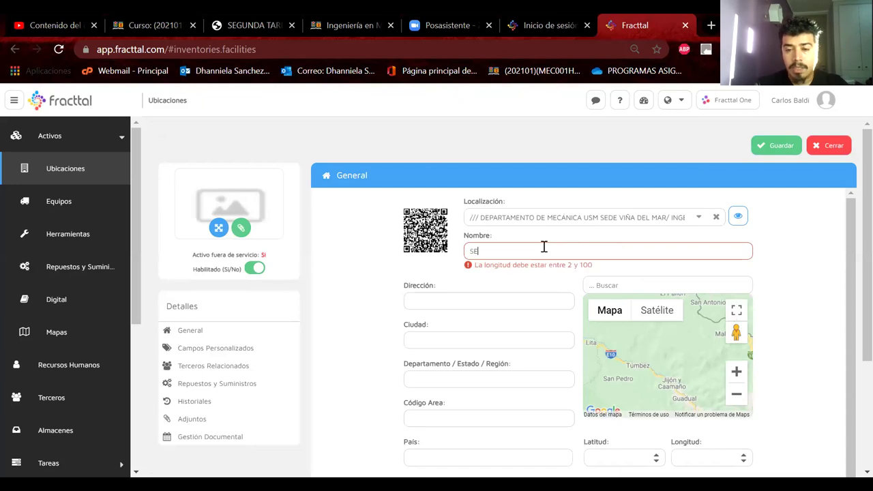
type("CTOR SOLDADURA")
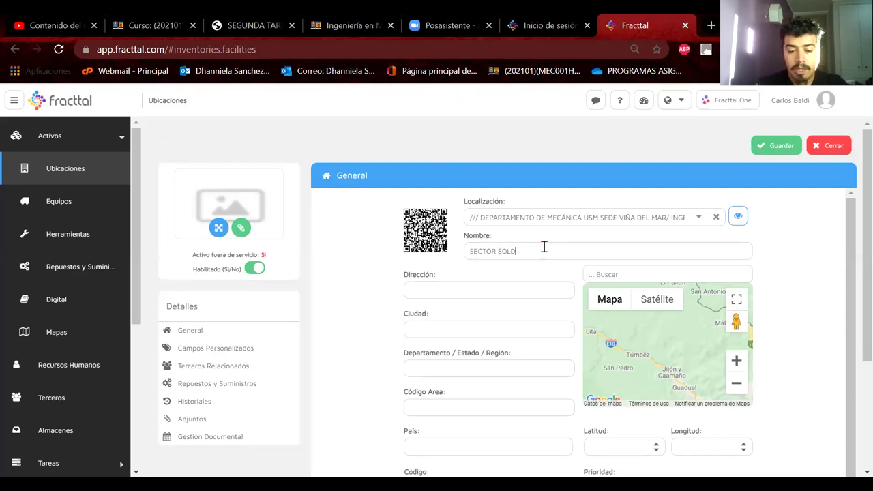
left_click(771, 147)
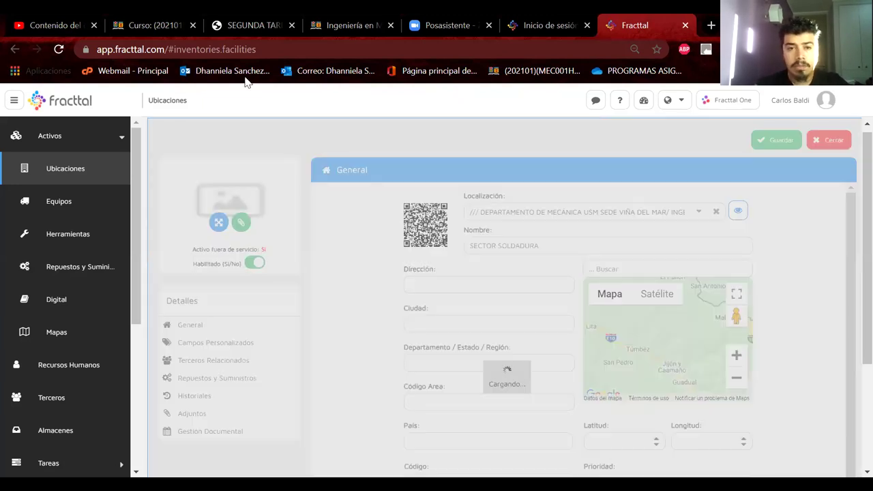
left_click(188, 142)
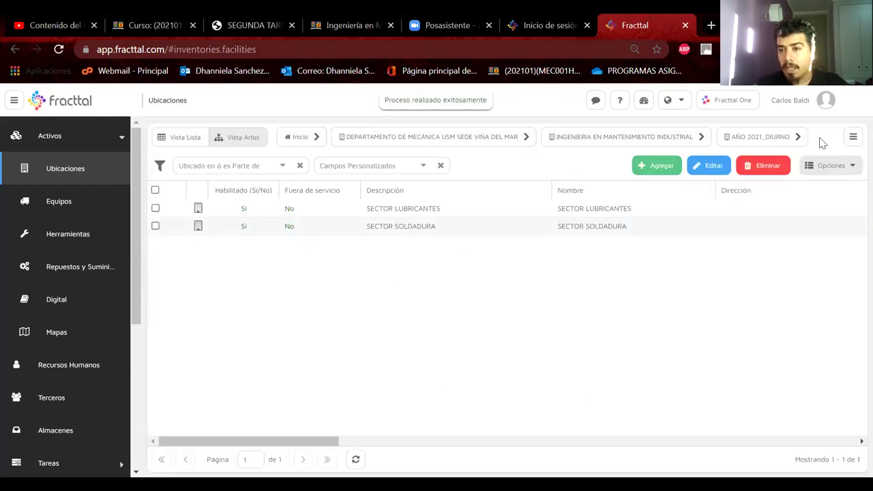
left_click(853, 137)
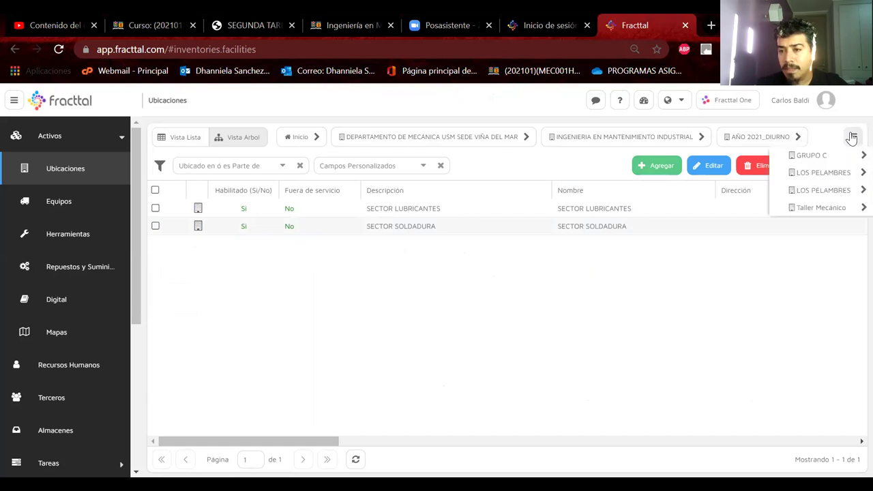
Climb to INGENIERIA EN MANTENIMIENTO INDUSTRIAL, then expand down through AÑO 2021_DIURNO, GRUPO C, LOS PELAMBRES and Taller Mecánico
left_click(831, 156)
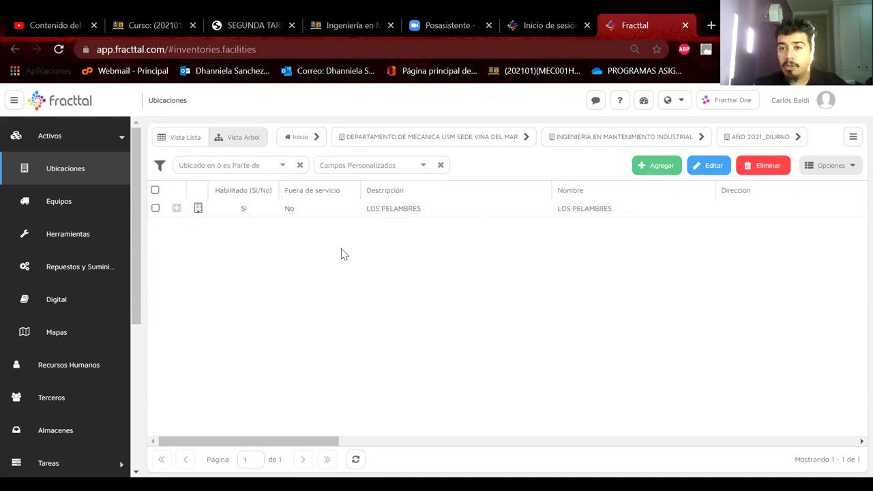
left_click(585, 136)
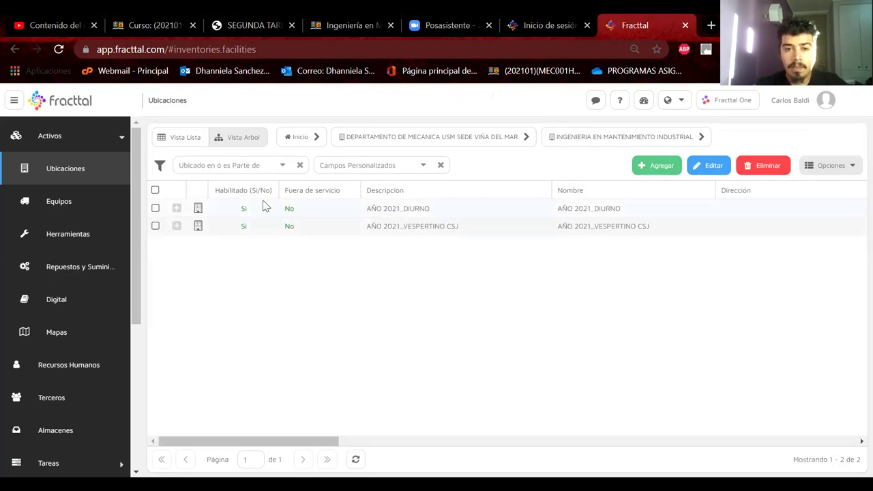
left_click(177, 210)
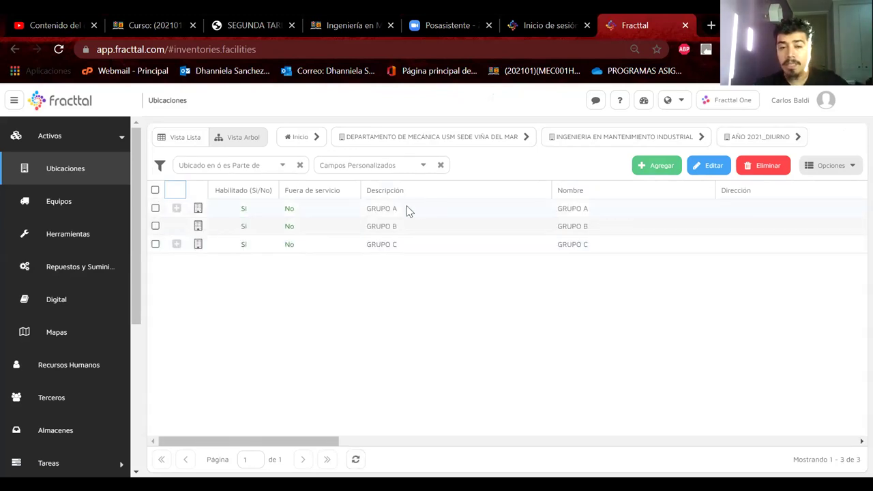
left_click(176, 245)
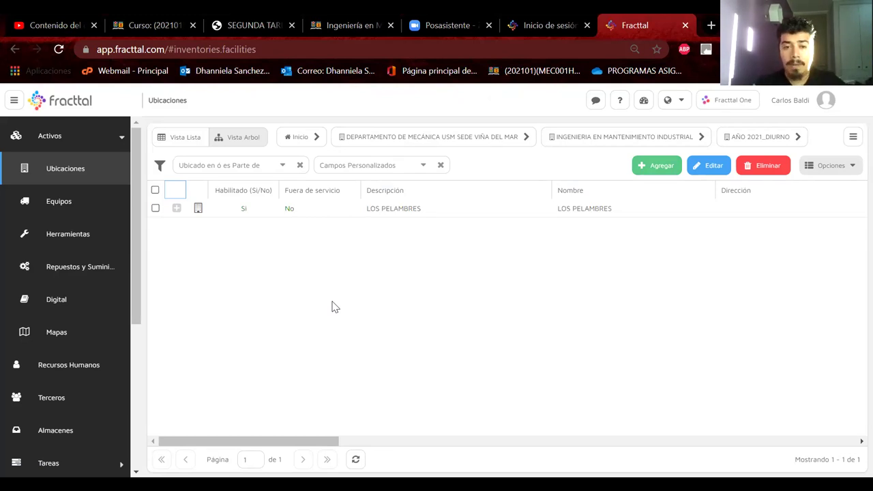
left_click(177, 209)
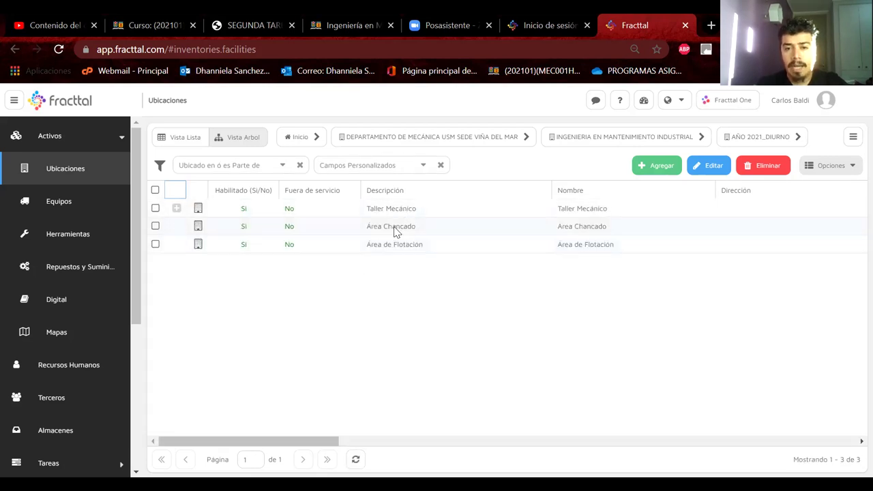
left_click(175, 211)
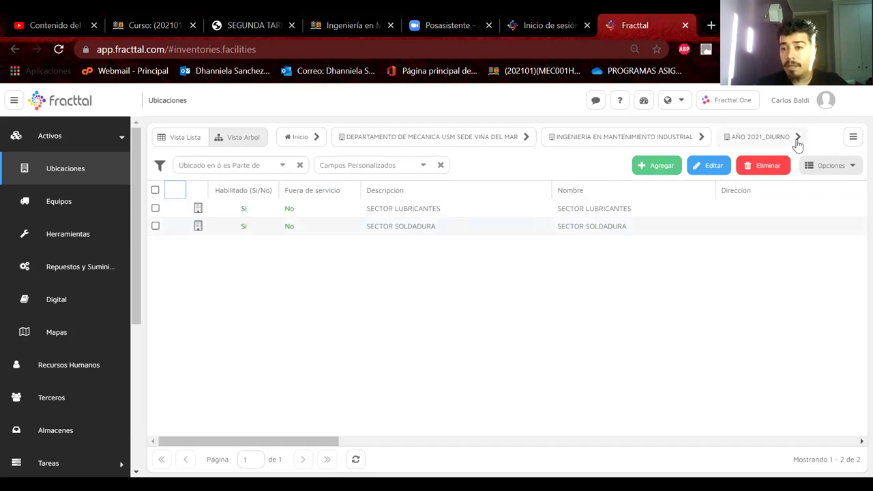
Return to the LOS PELAMBRES level and open the Equipos inventory
left_click(853, 138)
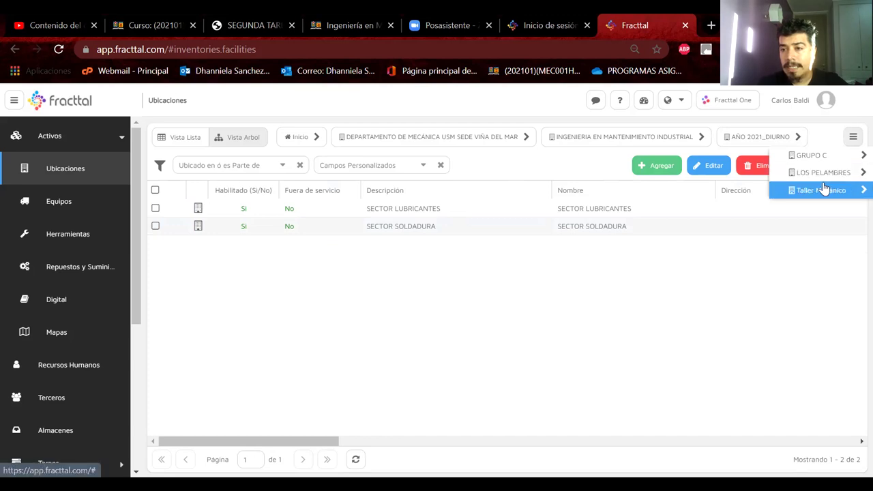
left_click(827, 177)
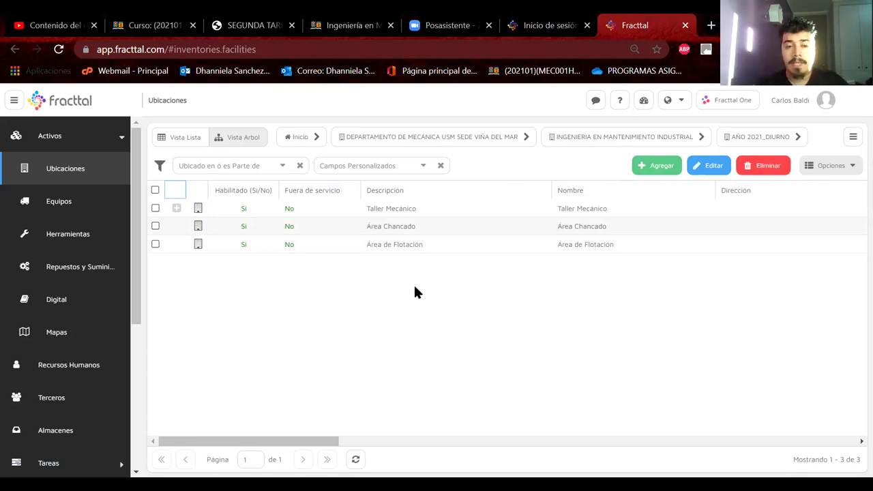
left_click(82, 204)
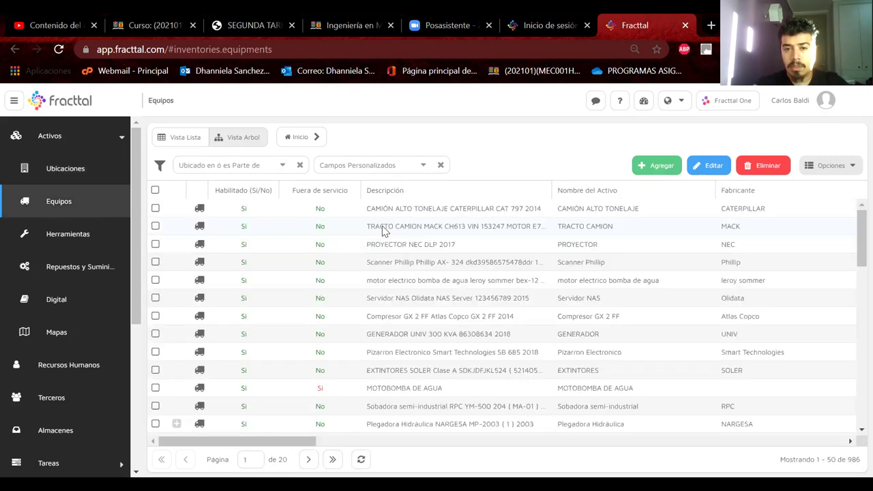
double_click(433, 298)
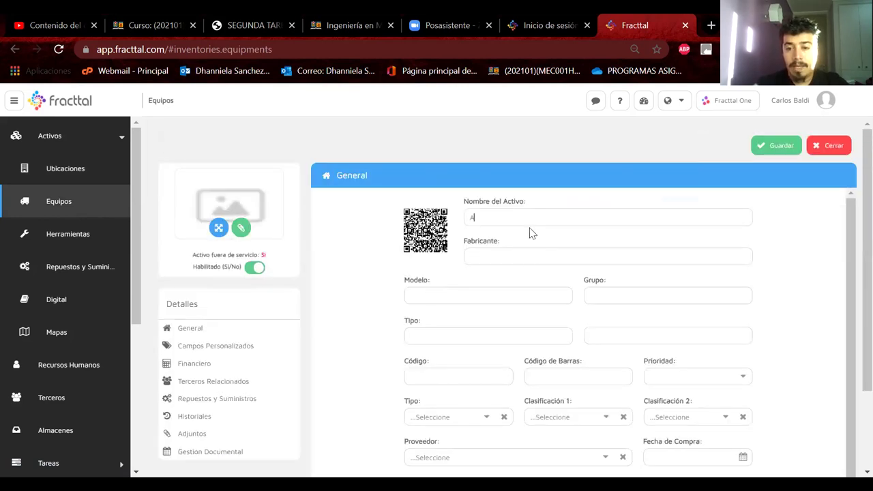
type("ITADOR")
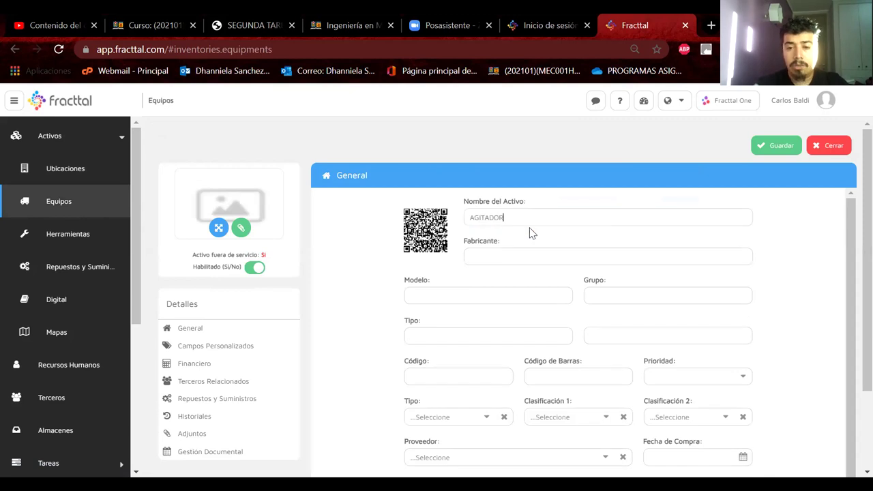
type(" VERTIC")
type("AÑL")
key("BackSpace")
key("BackSpace")
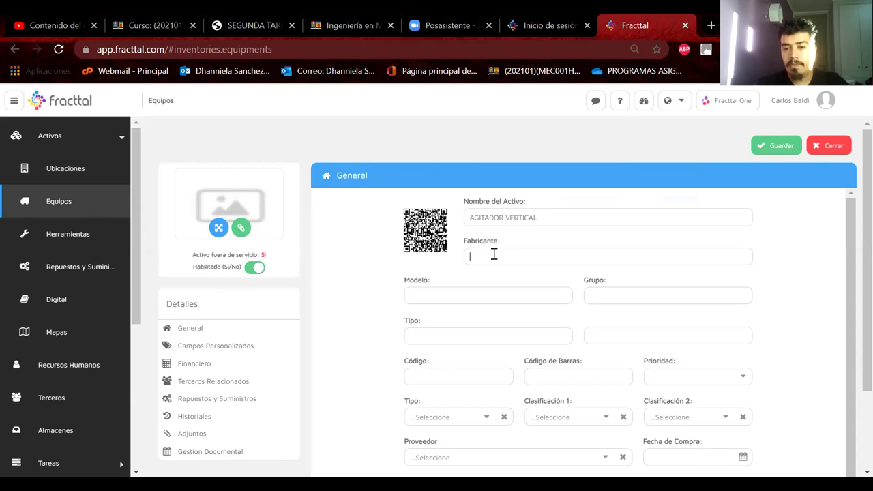
scroll(481, 291, "down", 1)
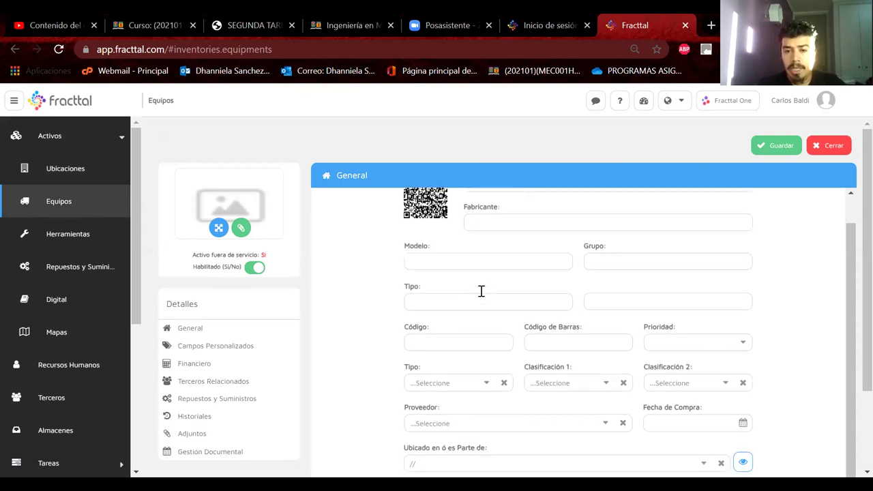
scroll(481, 292, "down", 1)
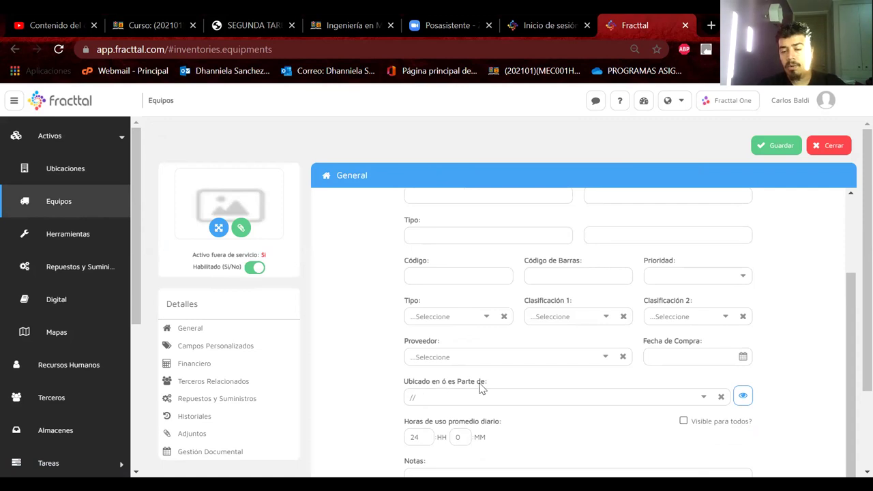
scroll(480, 388, "up", 3)
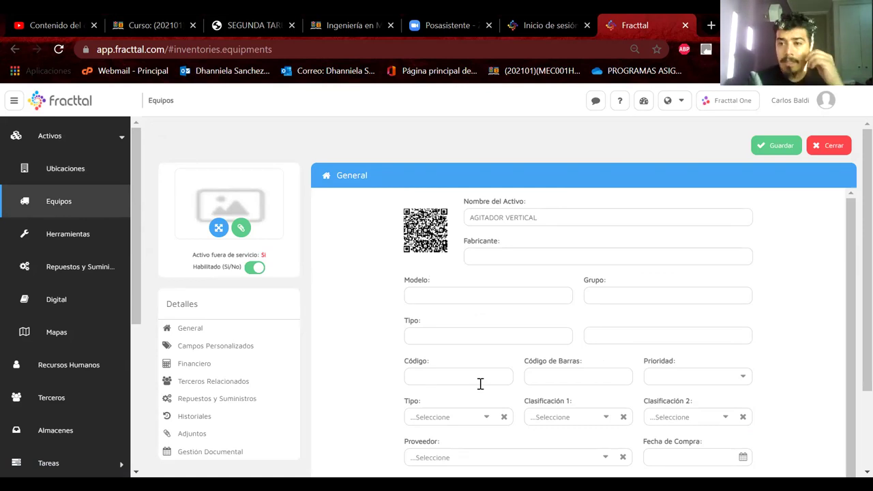
scroll(596, 402, "down", 3)
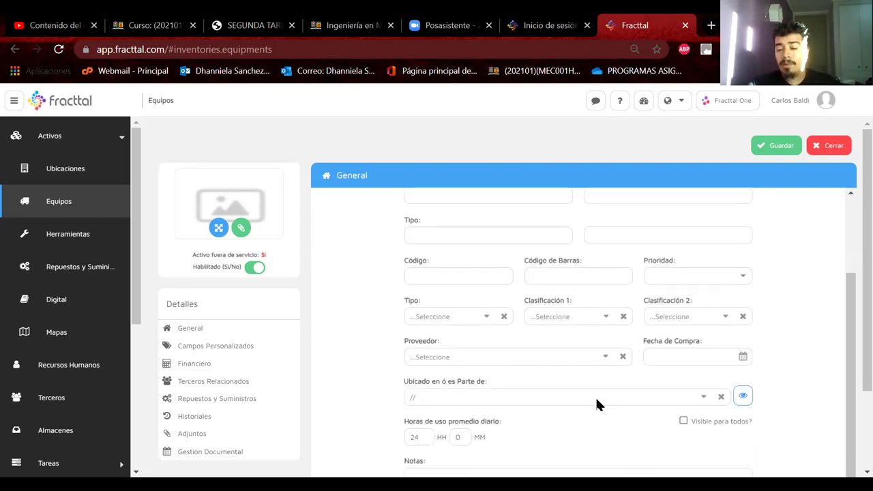
scroll(597, 399, "up", 2)
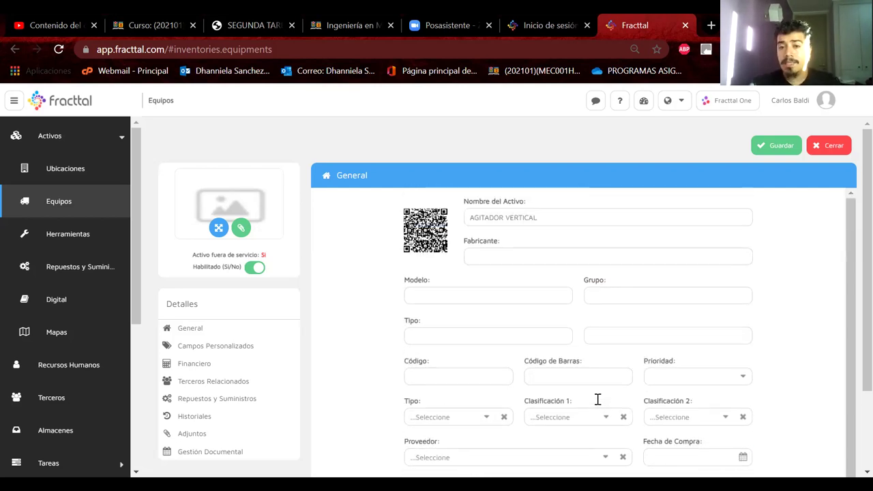
scroll(598, 400, "up", 1)
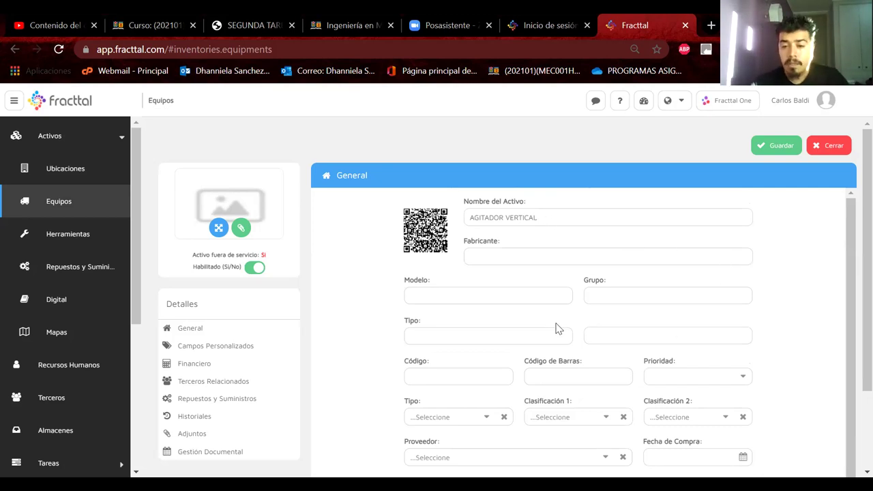
scroll(572, 325, "down", 2)
scroll(573, 326, "down", 1)
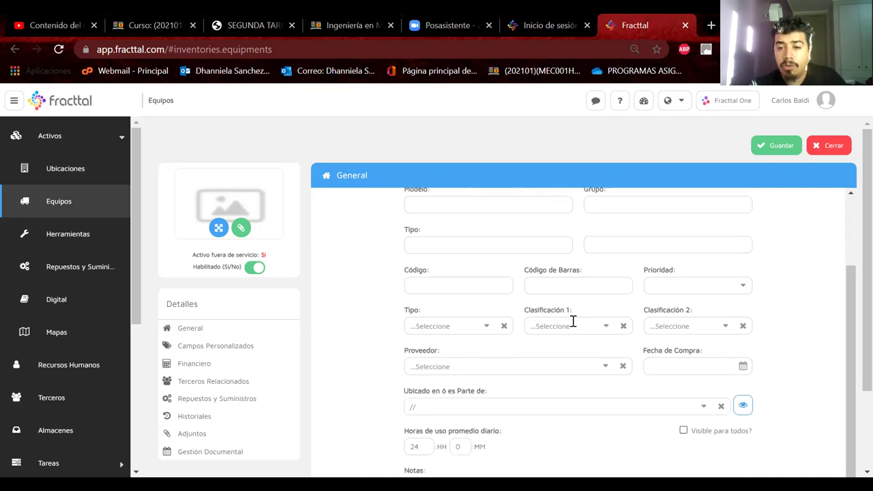
scroll(573, 320, "down", 1)
scroll(573, 321, "up", 3)
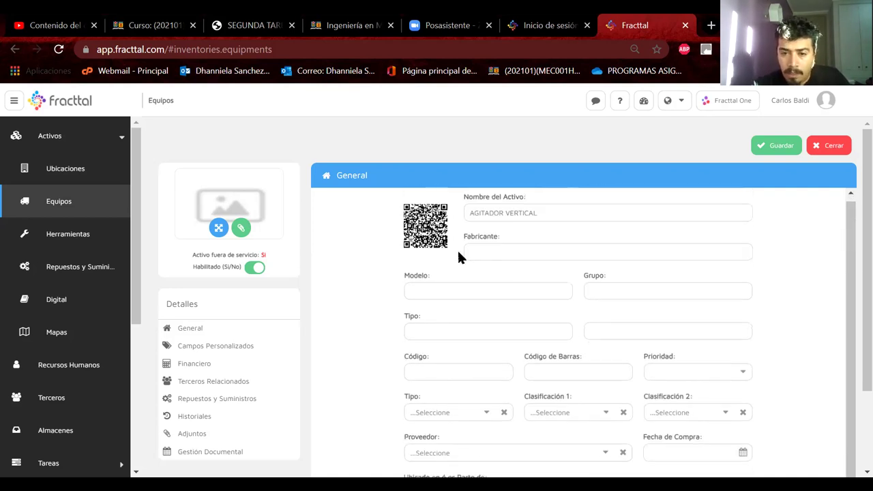
left_click(427, 290)
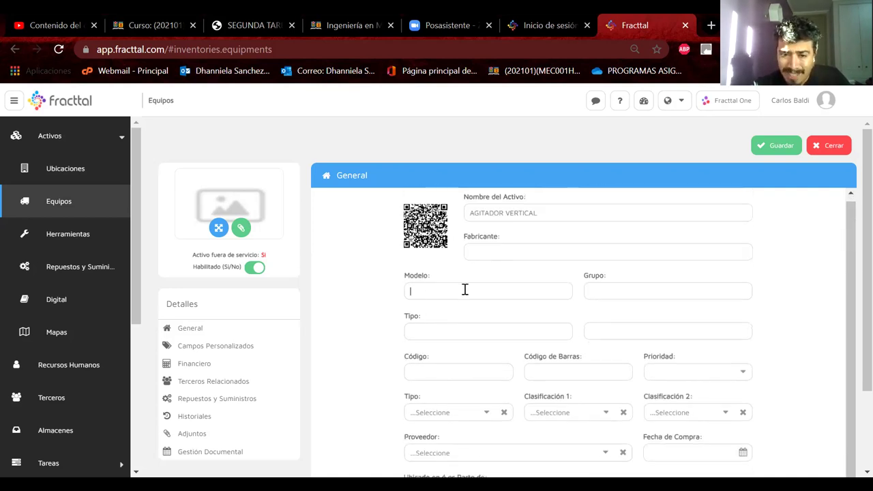
scroll(444, 326, "down", 2)
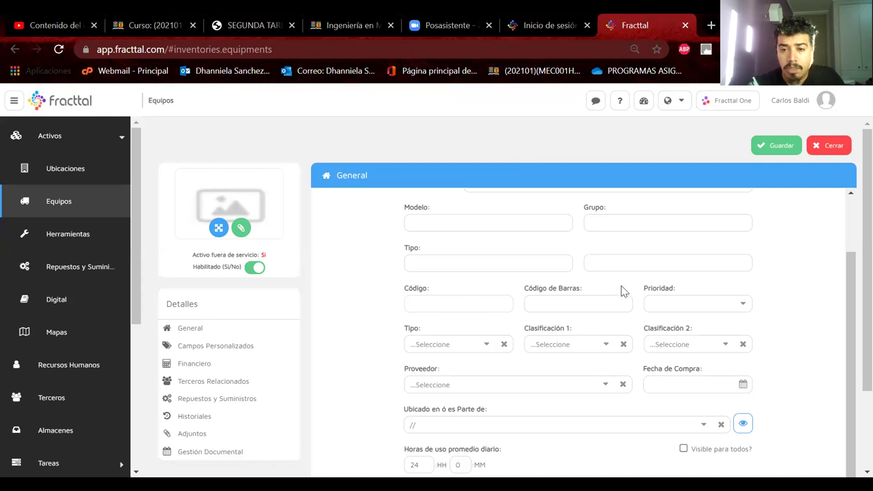
left_click(574, 302)
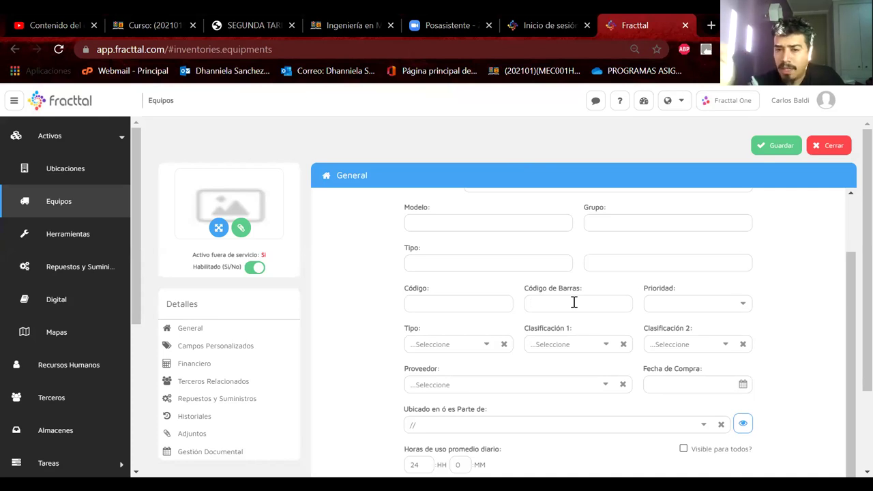
scroll(573, 302, "up", 2)
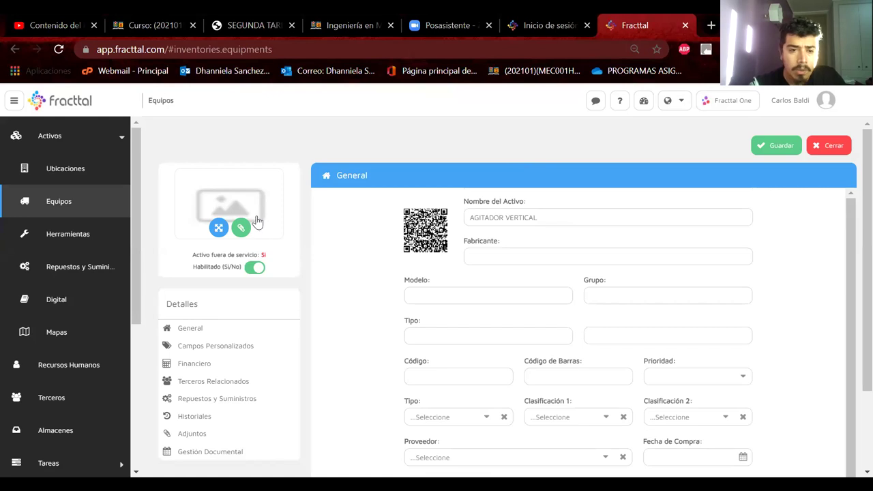
Open and cancel the equipment image upload and the Proveedor list without choosing anything
left_click(240, 229)
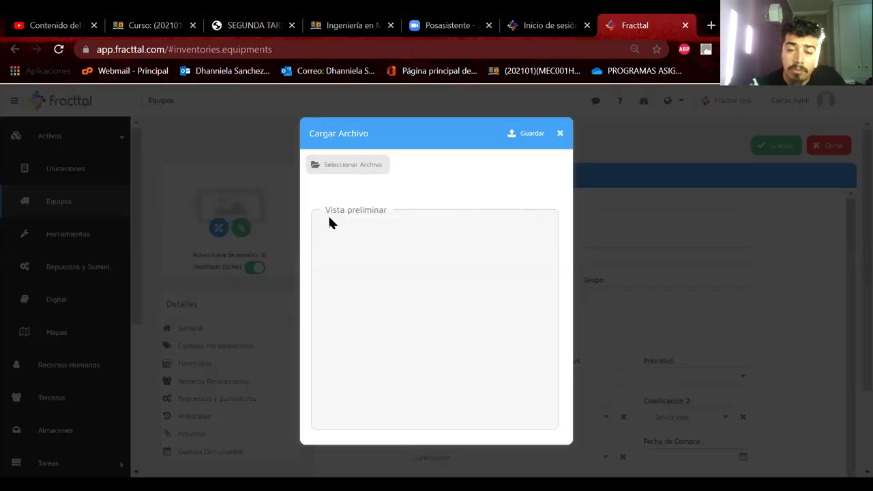
left_click(561, 135)
scroll(360, 267, "down", 1)
scroll(360, 268, "down", 1)
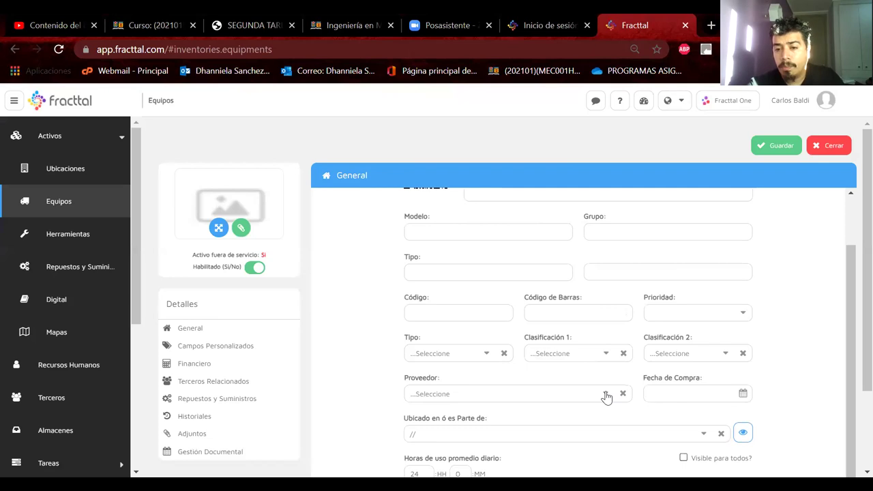
left_click(605, 394)
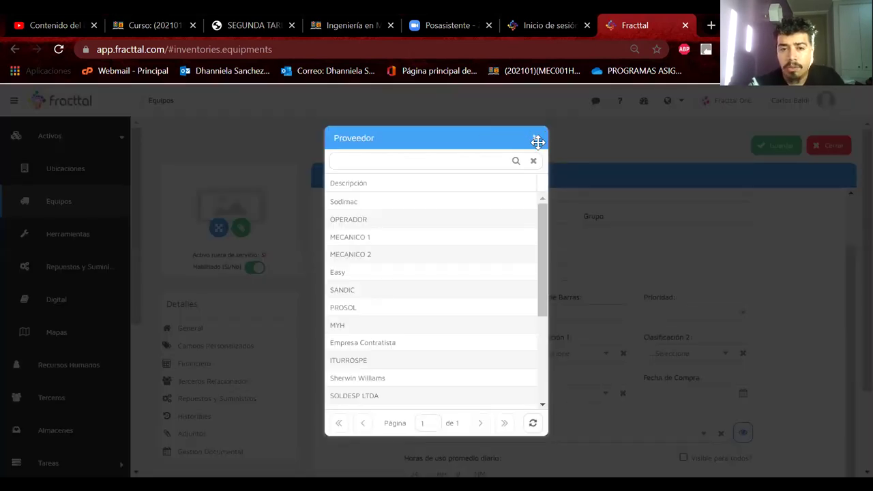
left_click(537, 140)
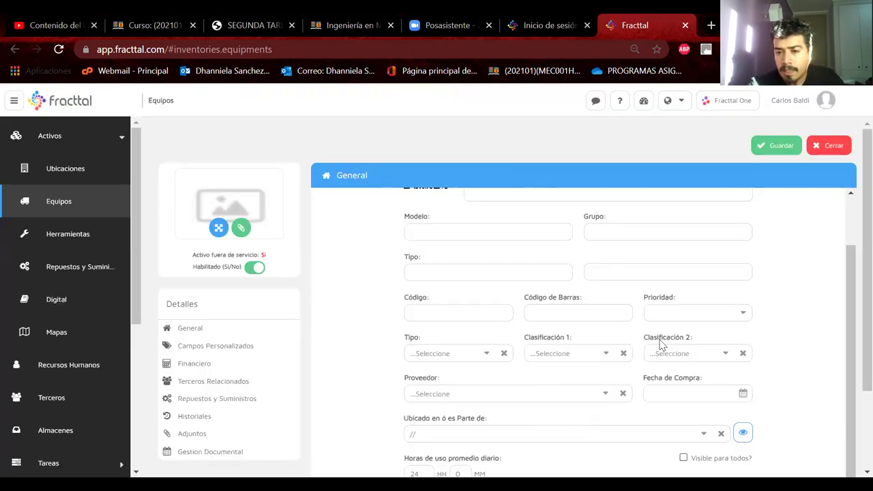
scroll(706, 382, "down", 1)
Open the Fecha de Compra calendar, go back three months and switch to month/year selection
left_click(723, 361)
left_click(742, 362)
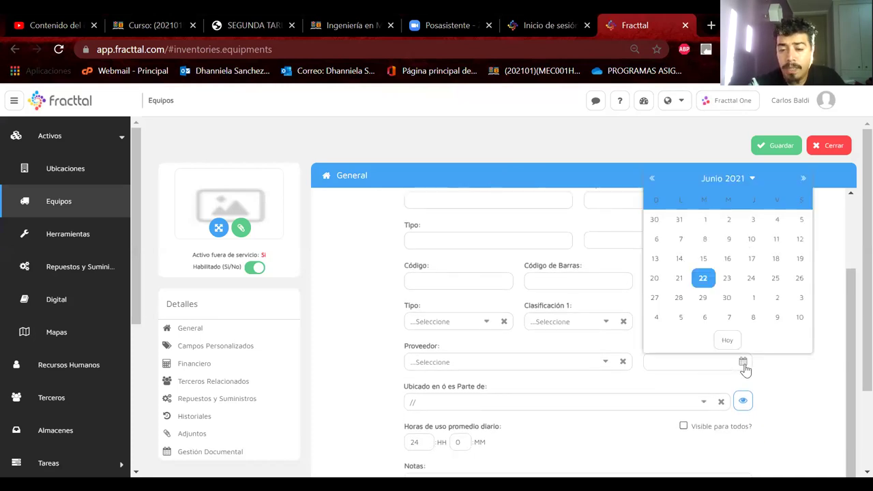
left_click(654, 179)
left_click(653, 179)
left_click(654, 179)
left_click(654, 179)
left_click(654, 179)
left_click(653, 179)
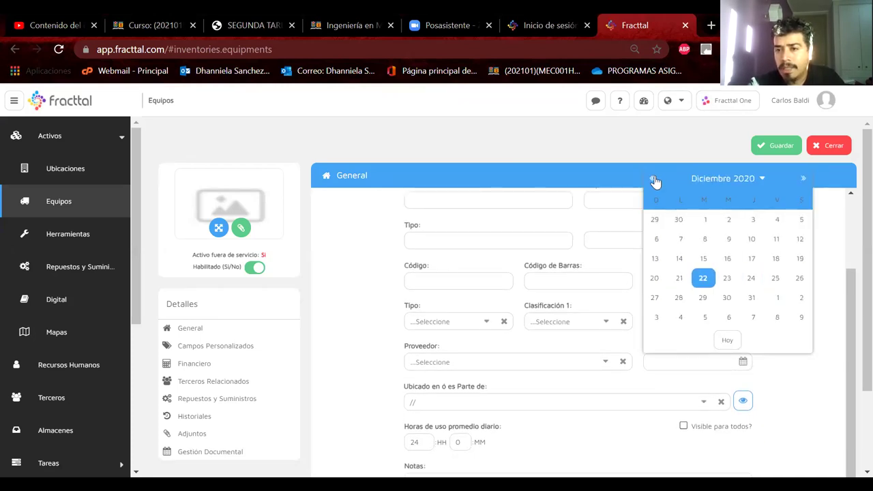
left_click(743, 178)
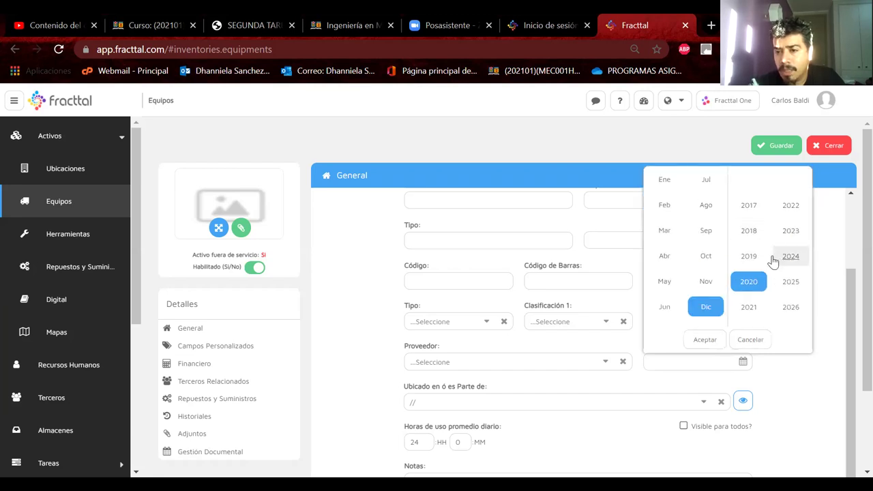
Pick 20 February 2018 as the Fecha de Compra in the date picker
left_click(749, 230)
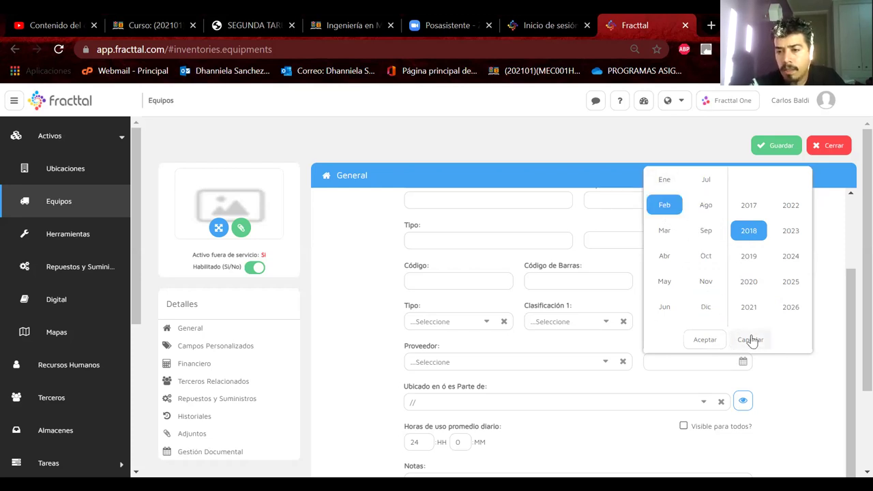
left_click(712, 343)
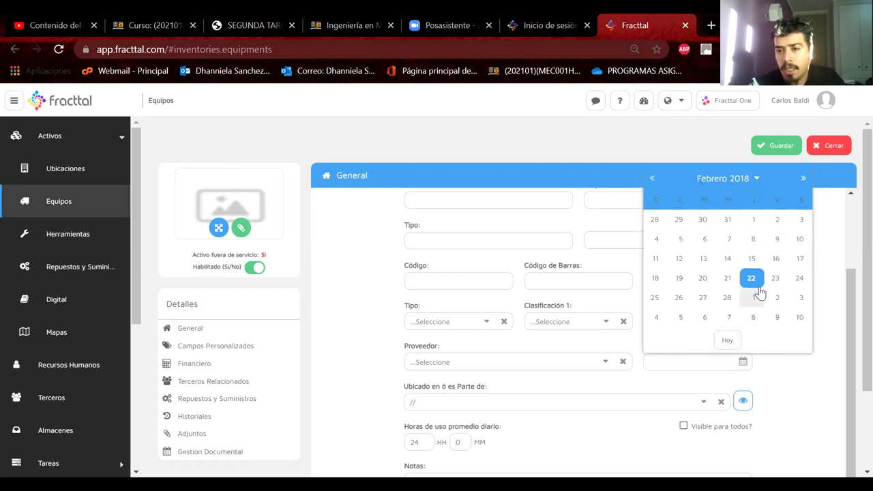
left_click(702, 279)
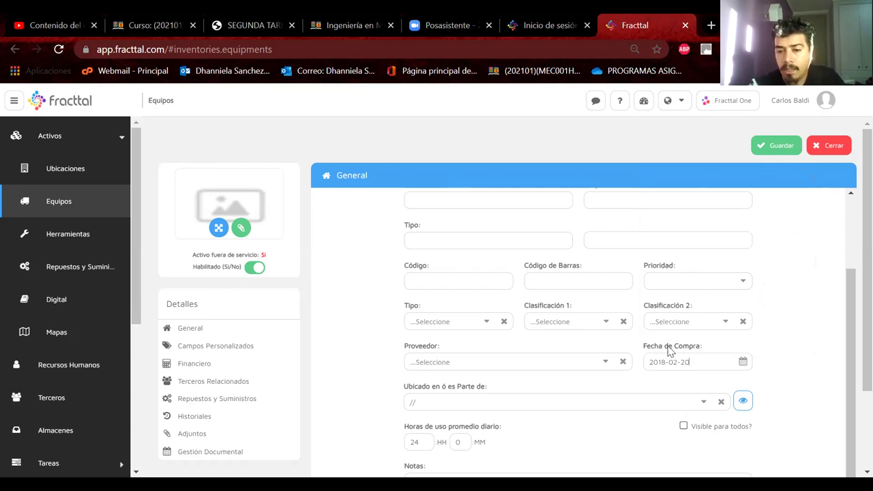
scroll(668, 352, "down", 1)
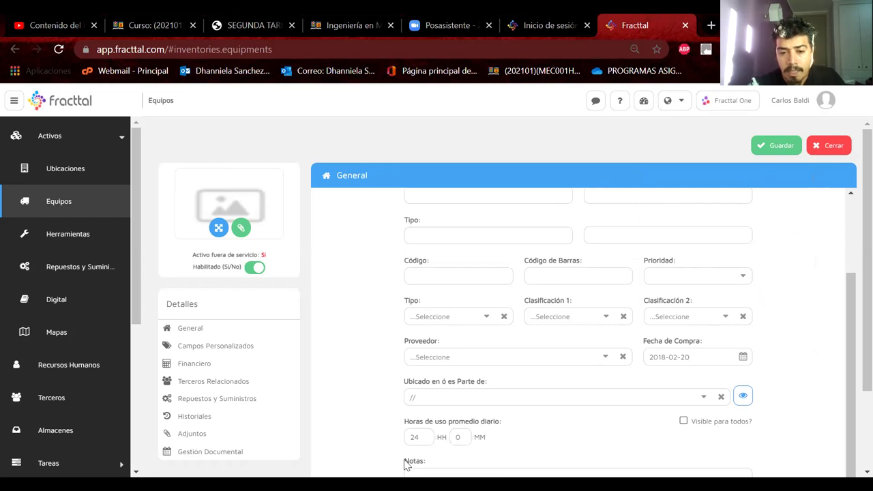
scroll(478, 431, "down", 3)
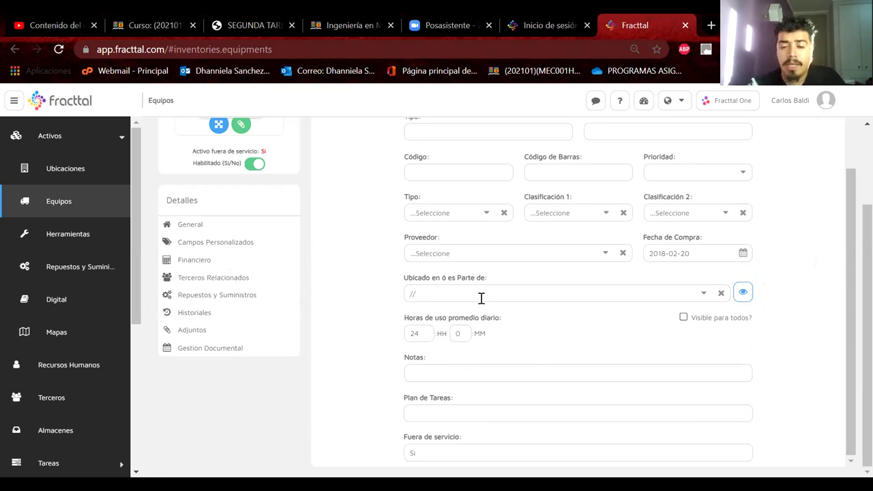
Bring up the Ubicado en ó es Parte de asset search and browse the 2231 assets
left_click(701, 297)
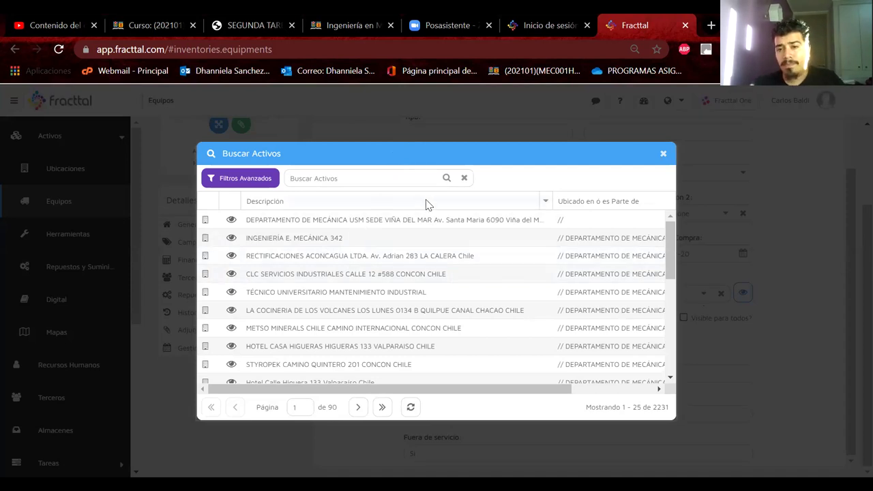
left_click_drag(552, 200, 418, 197)
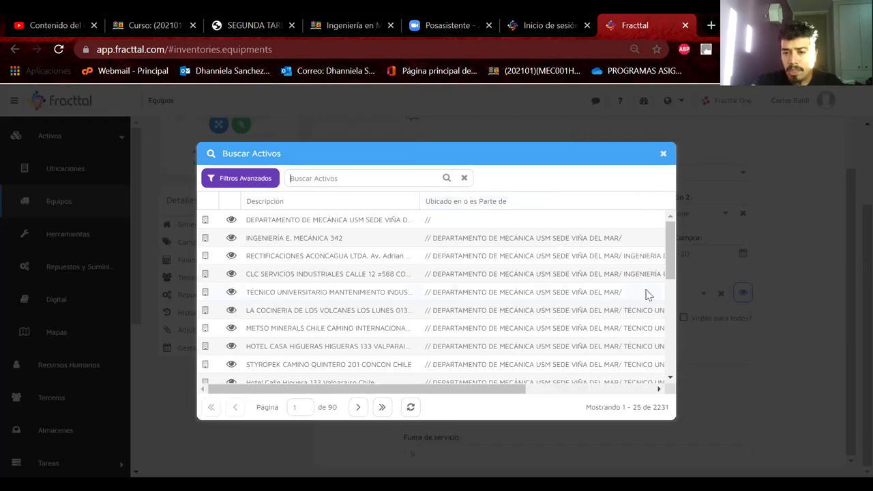
scroll(648, 286, "right", 3)
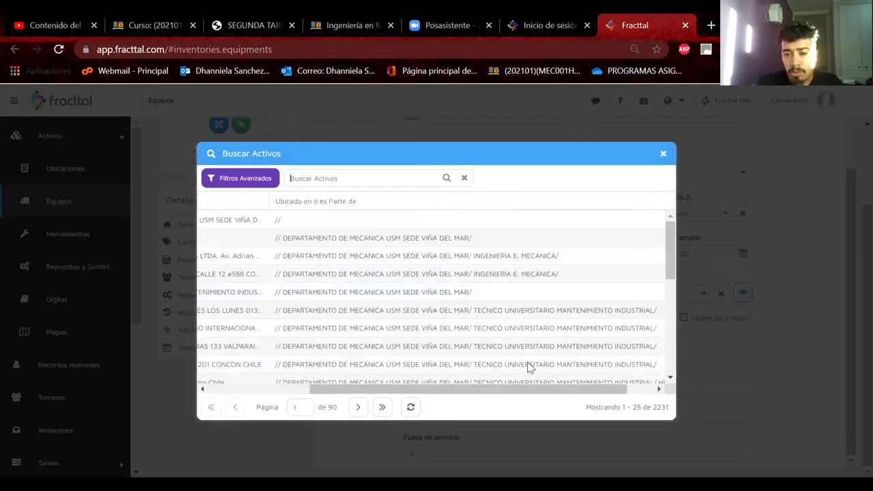
scroll(530, 349, "down", 2)
scroll(530, 349, "down", 4)
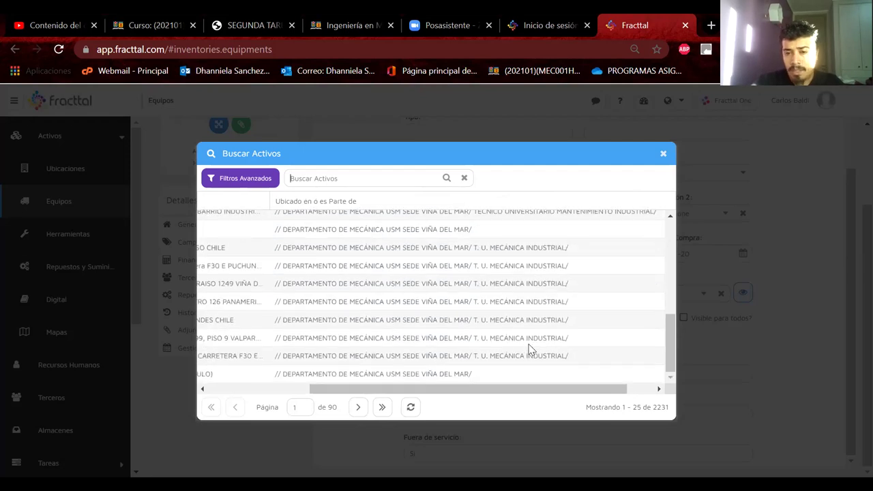
scroll(530, 348, "left", 3)
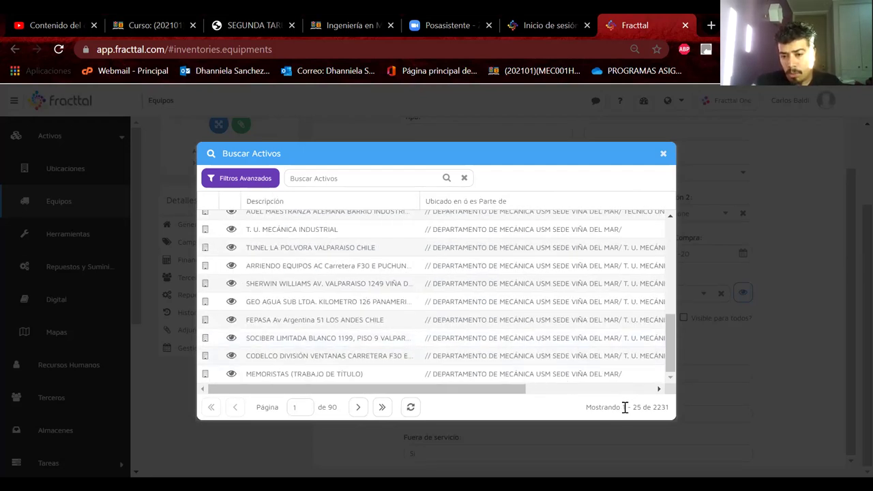
double_click(660, 407)
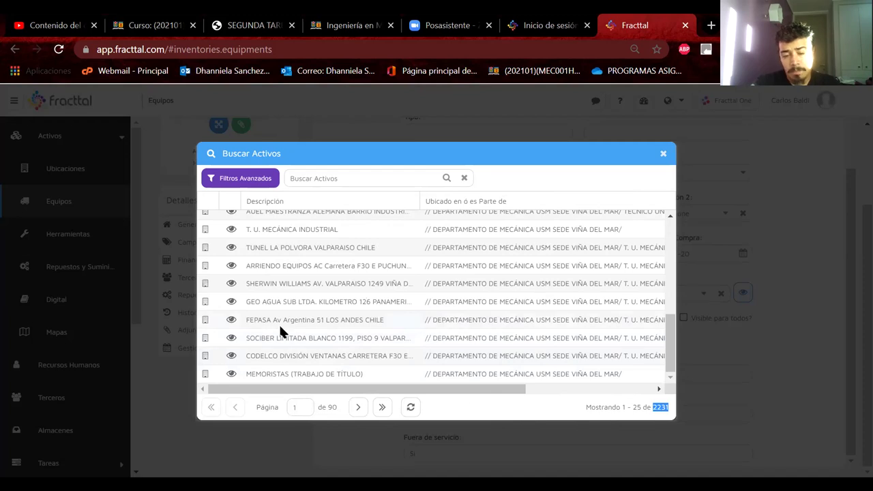
scroll(279, 323, "up", 5)
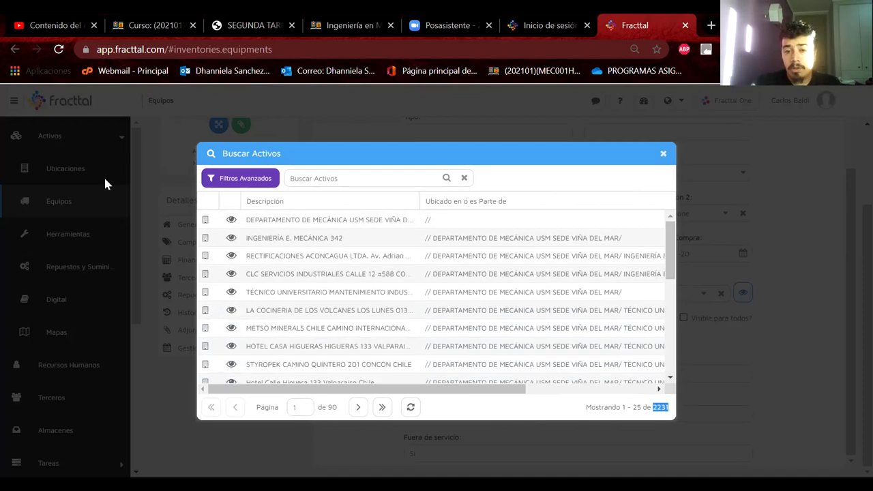
Filter the assets by FLOTACIÓN and choose Área de Flotación as the location
left_click(353, 180)
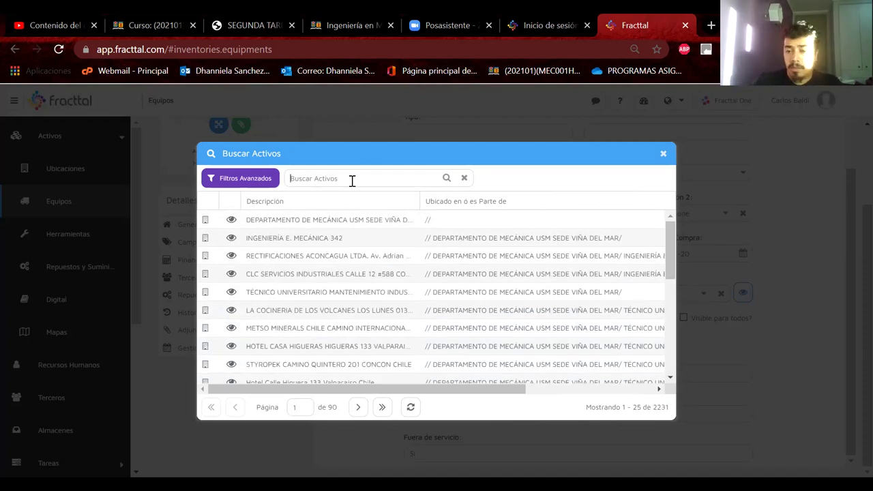
type("FLOT")
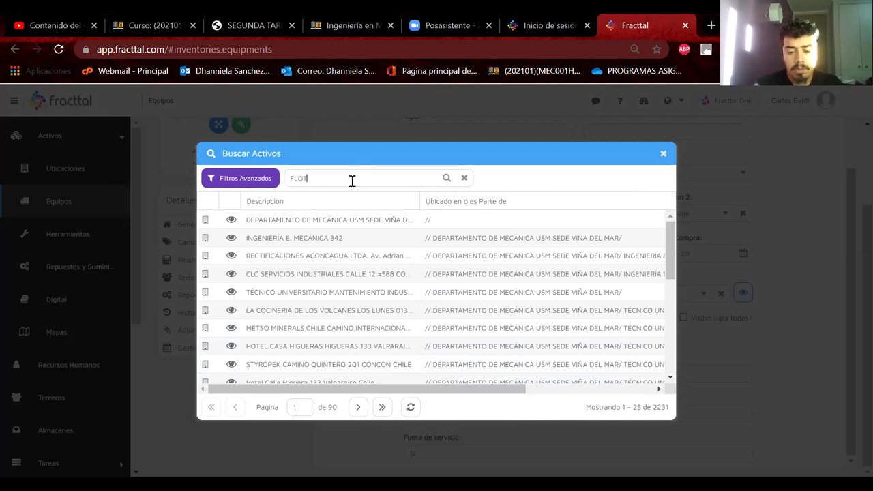
type("ACION")
key("BackSpace")
key("BackSpace")
type("ÓN")
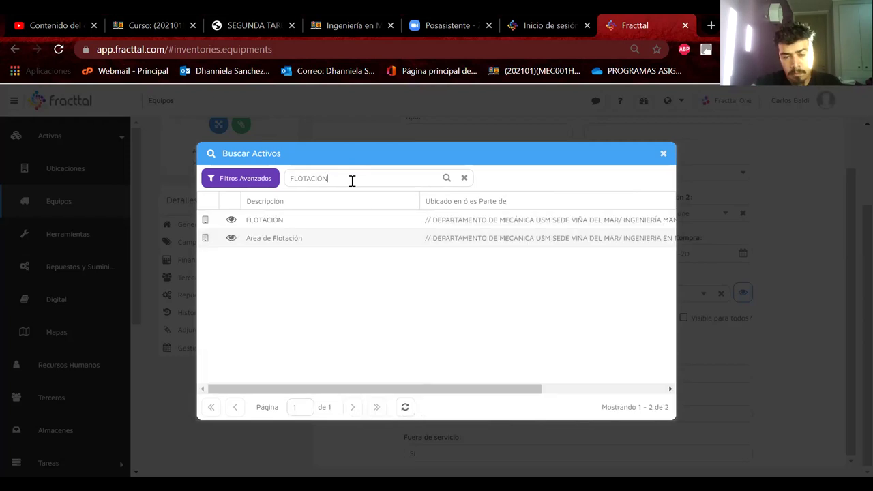
left_click(324, 236)
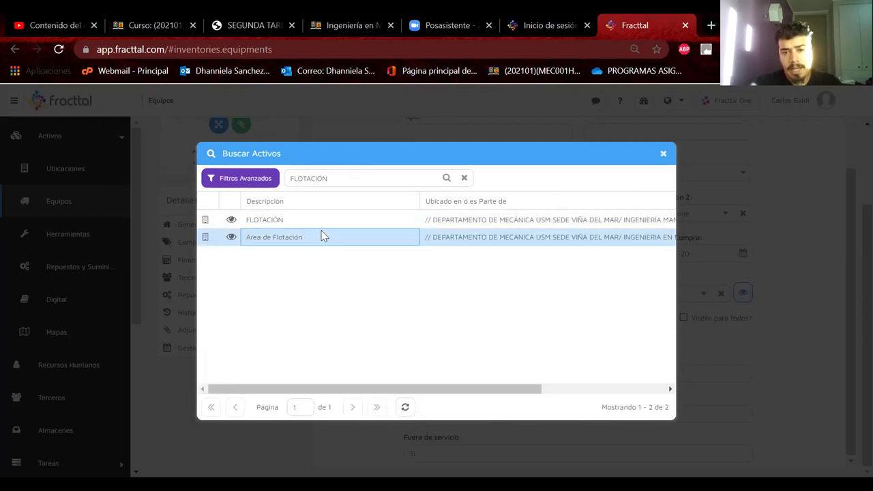
scroll(402, 251, "right", 5)
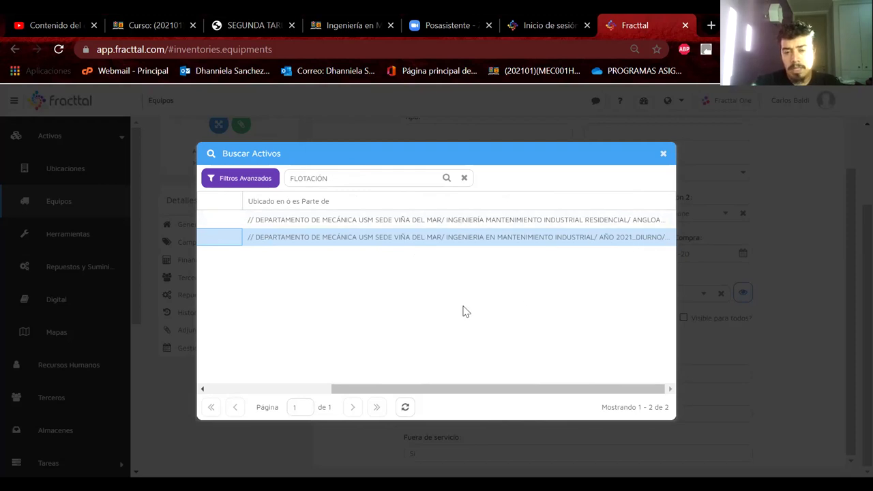
scroll(463, 312, "left", 5)
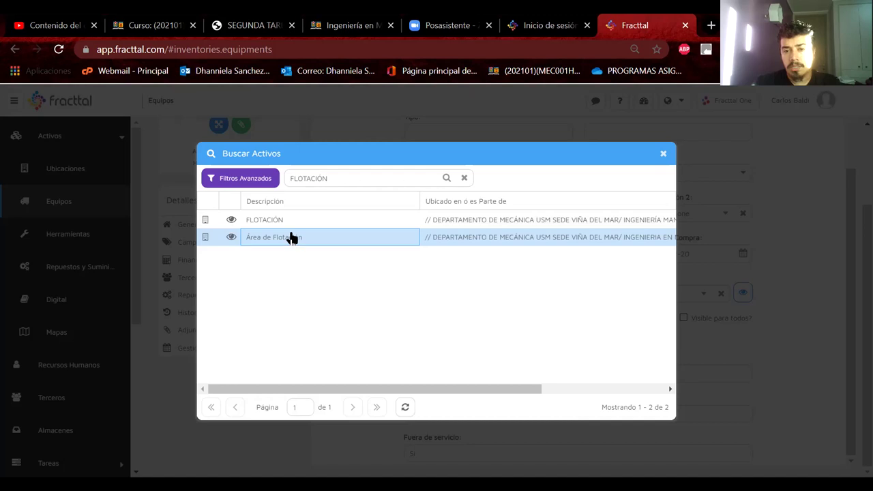
double_click(290, 236)
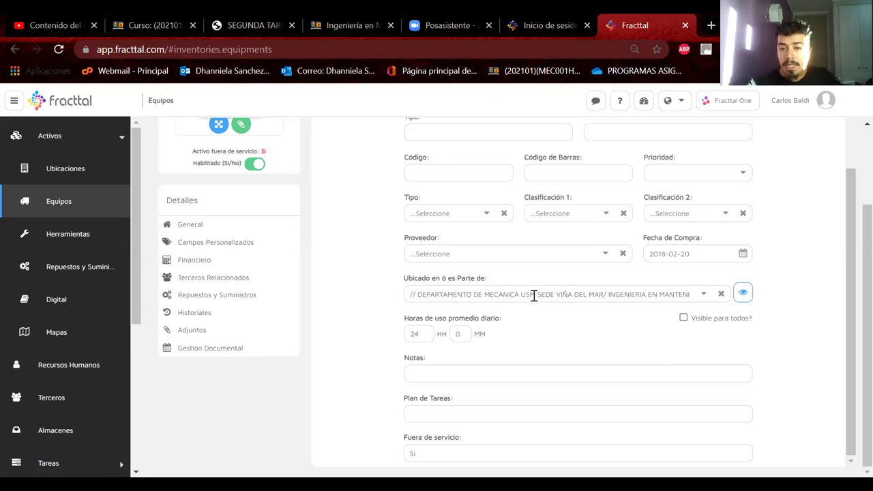
scroll(534, 294, "up", 3)
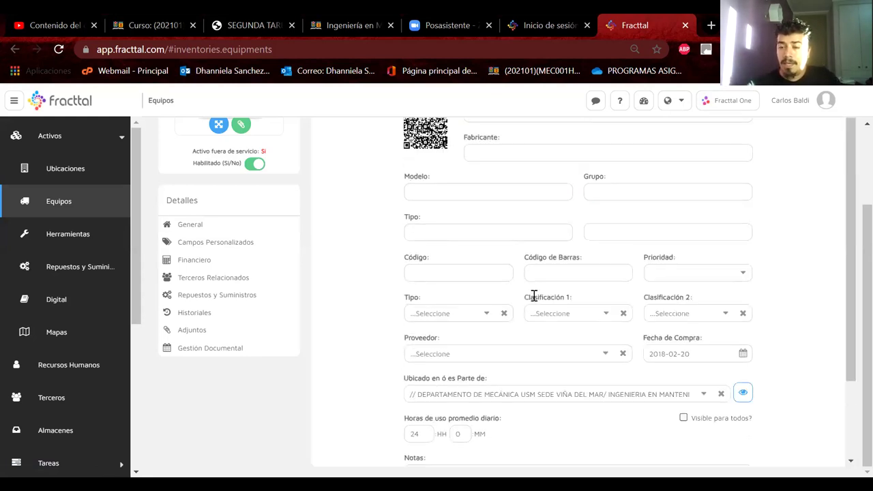
scroll(795, 196, "up", 3)
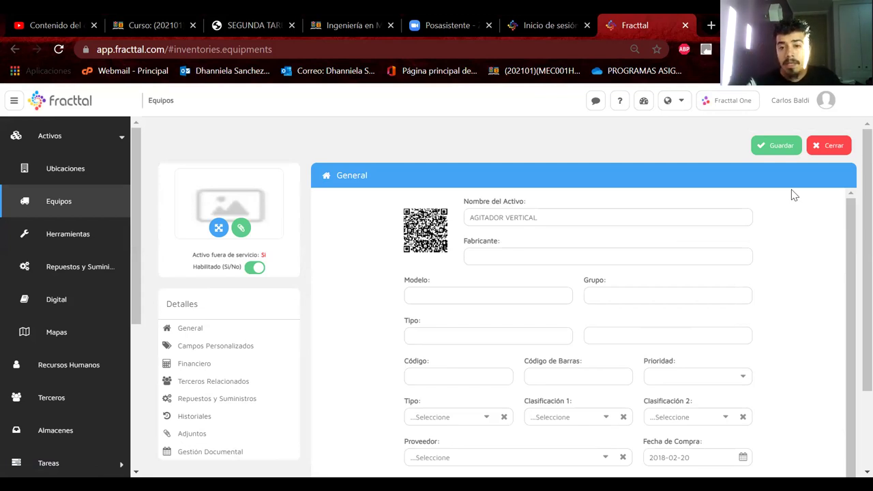
left_click(581, 215)
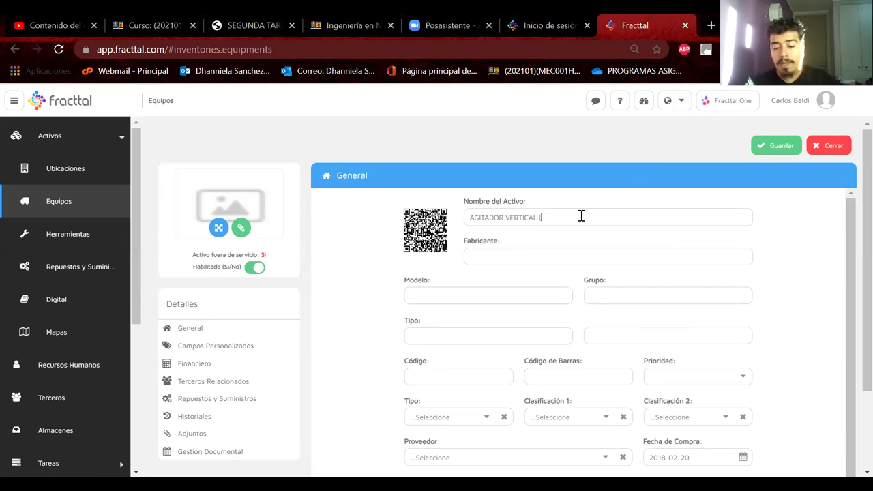
type("(")
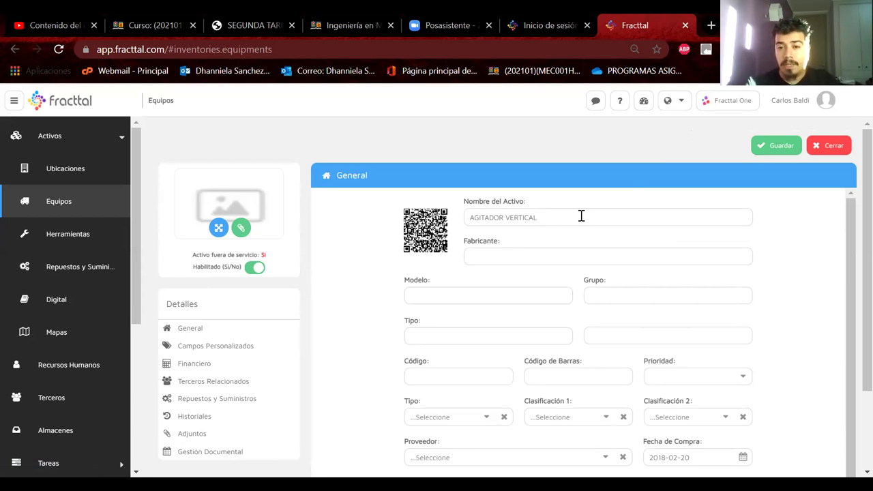
left_click(499, 330)
left_click(468, 370)
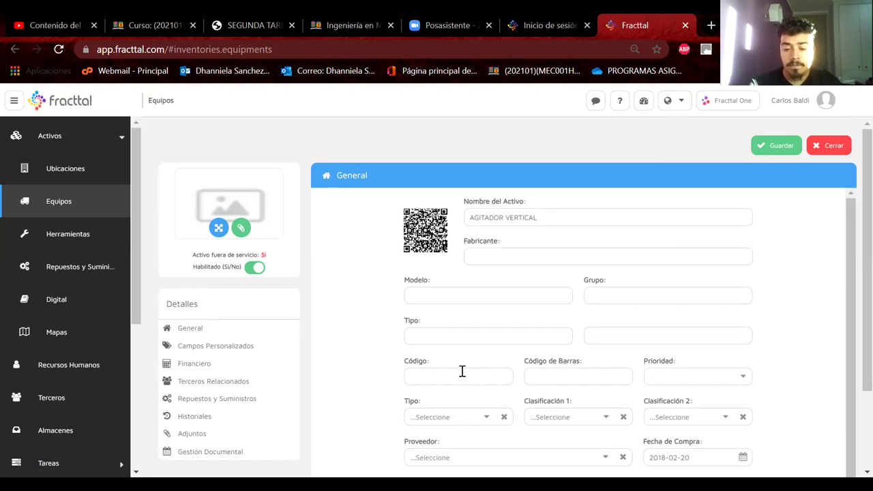
Enter AFLOT-004CB in the Código field and review it on the form
type("AFLOT")
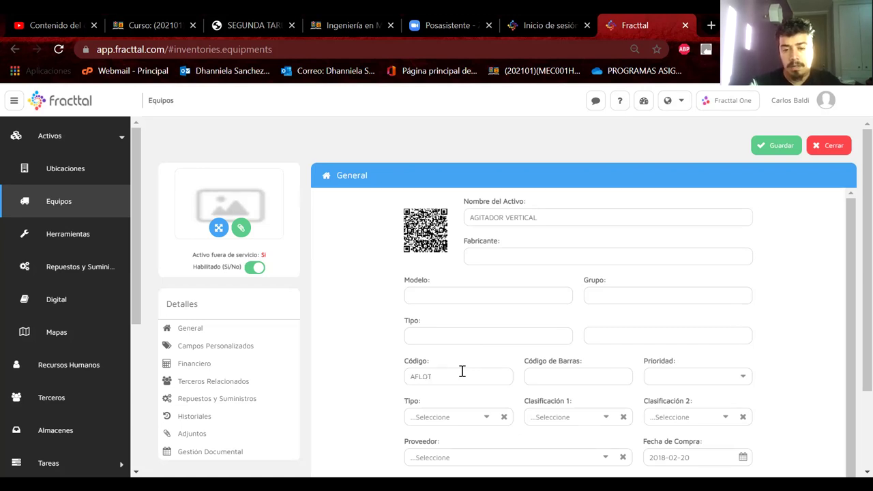
type("-004C")
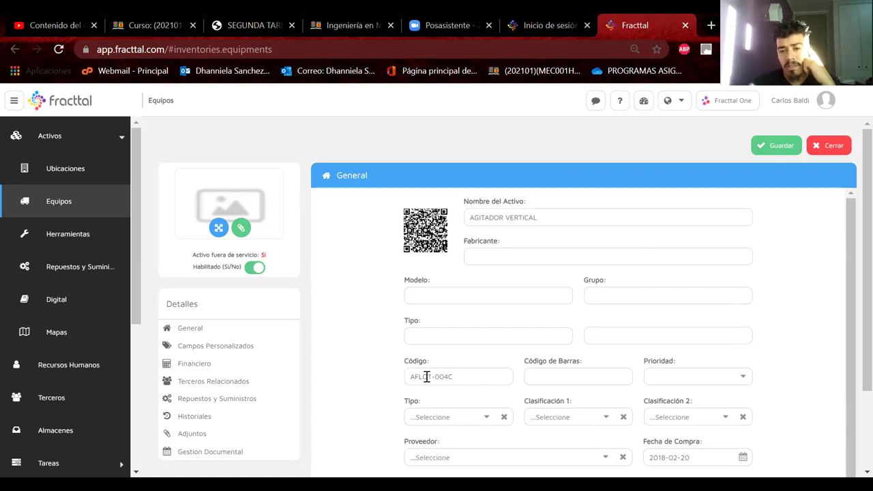
key("BackSpace")
type("C")
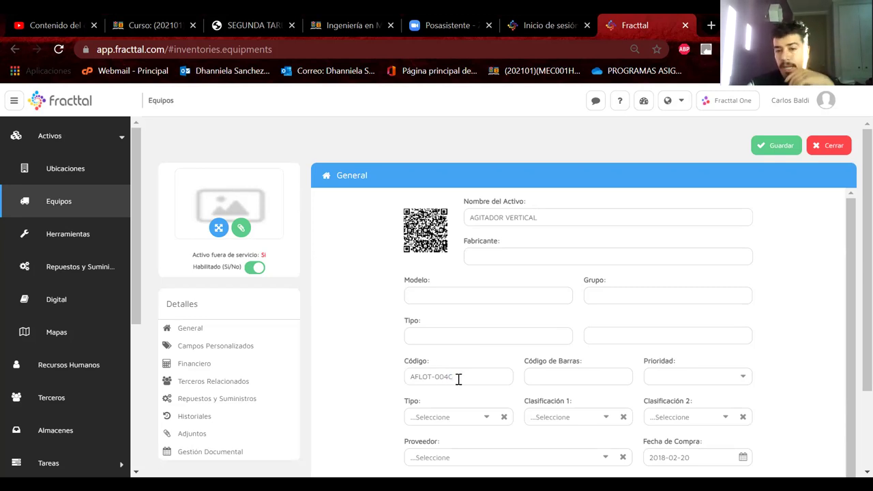
type("B")
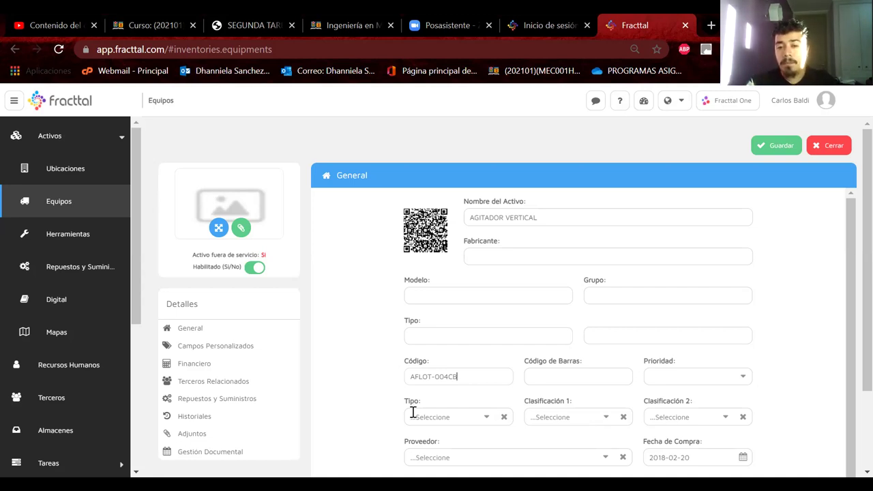
double_click(433, 378)
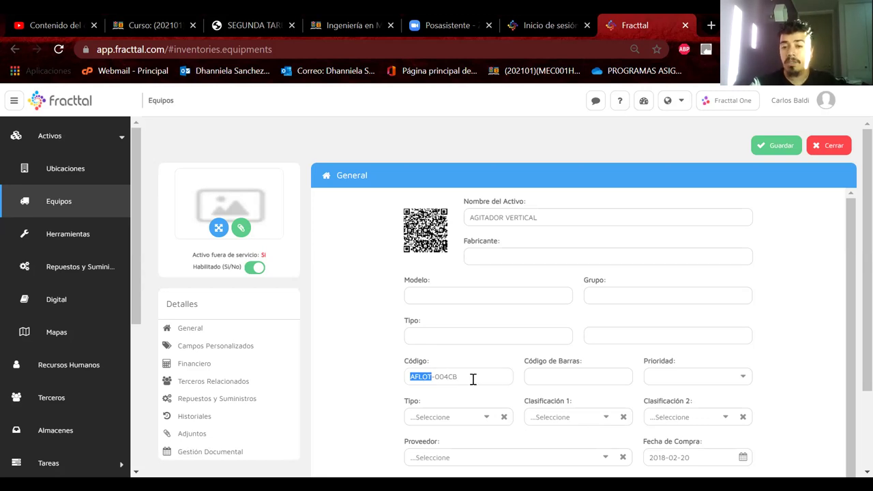
scroll(478, 379, "down", 1)
scroll(477, 380, "down", 3)
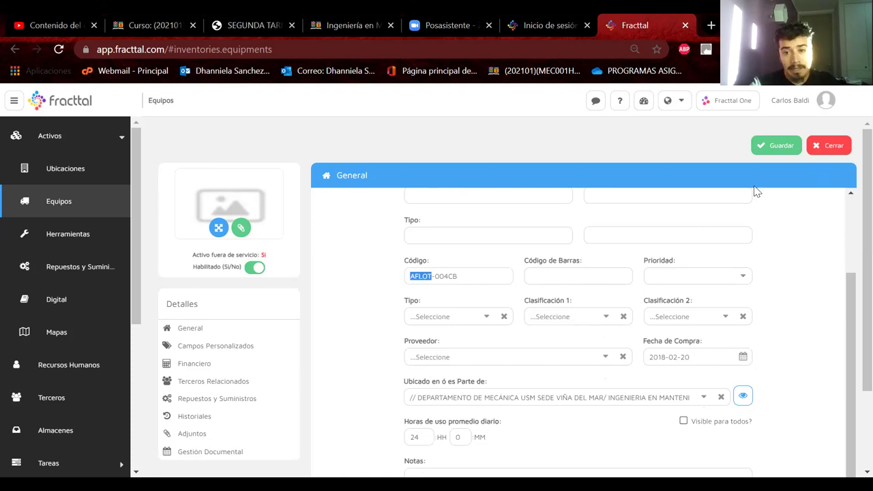
scroll(702, 216, "up", 3)
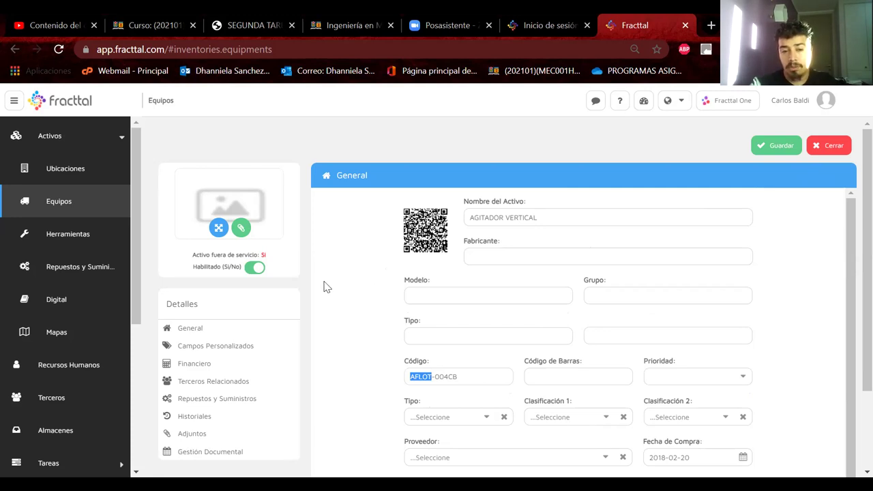
left_click(225, 331)
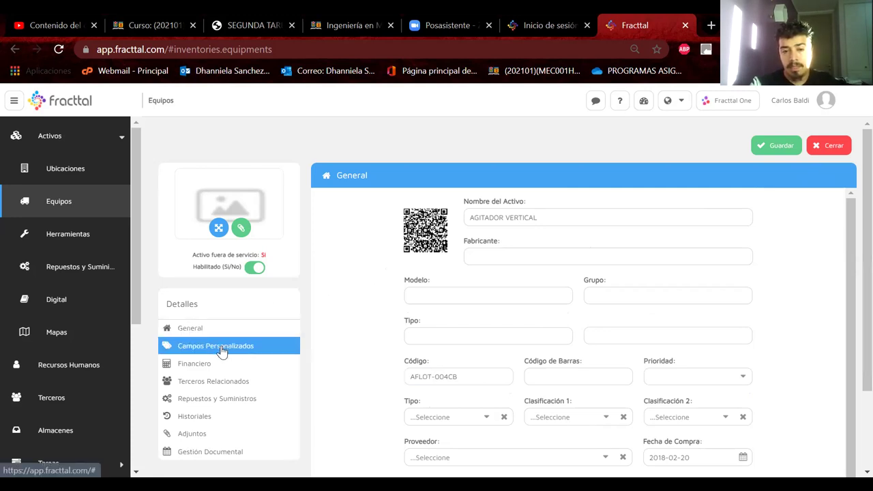
Check Repuestos y Suministros, cancel adding parts, and go to the spare parts list via the sidebar
left_click(205, 408)
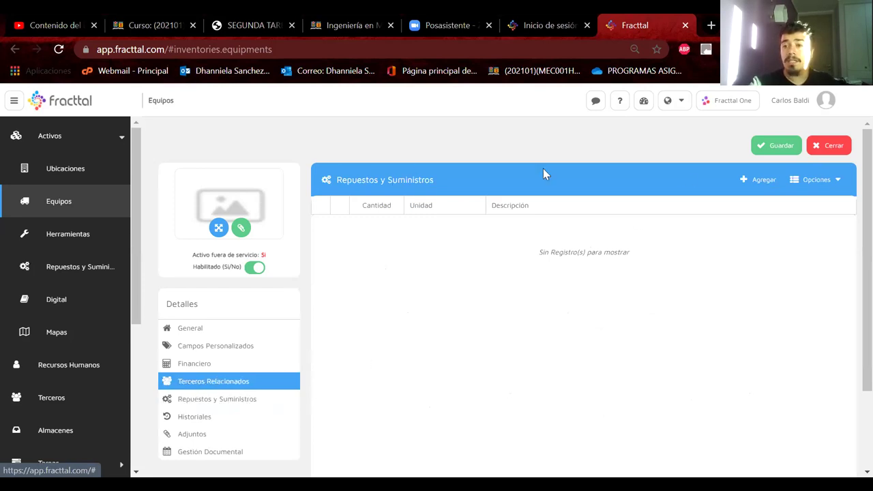
left_click(759, 180)
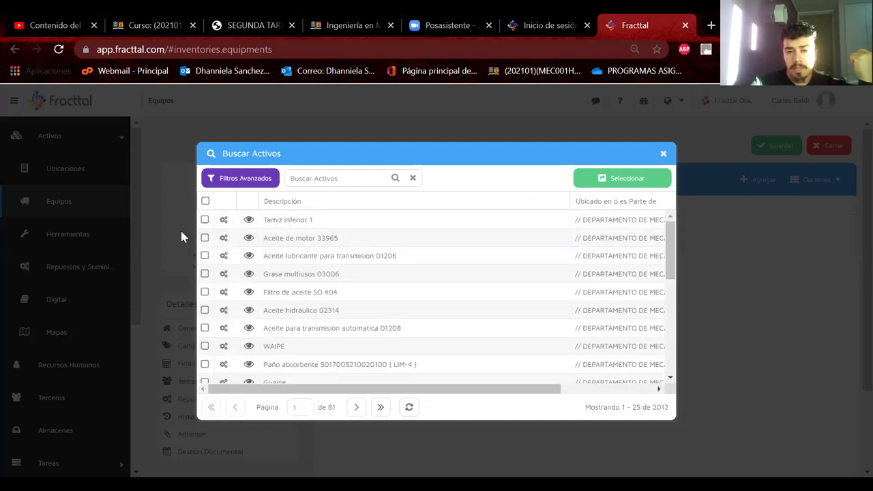
left_click(663, 154)
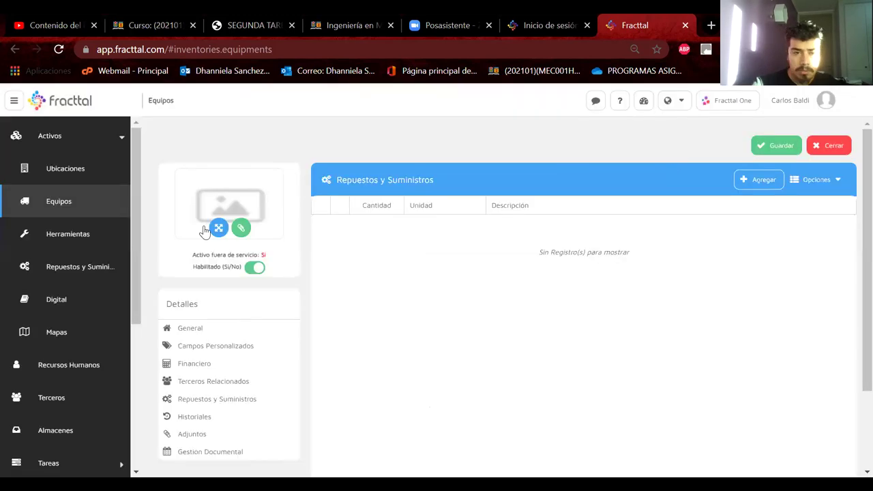
left_click(71, 239)
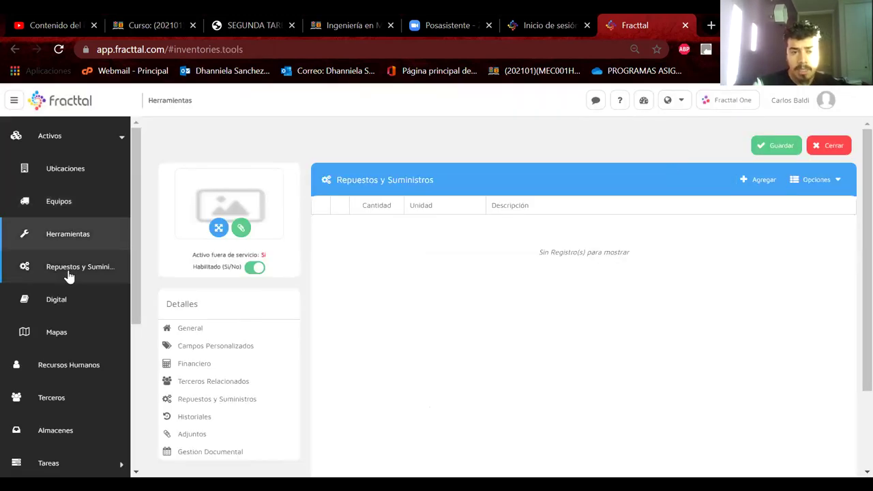
left_click(69, 270)
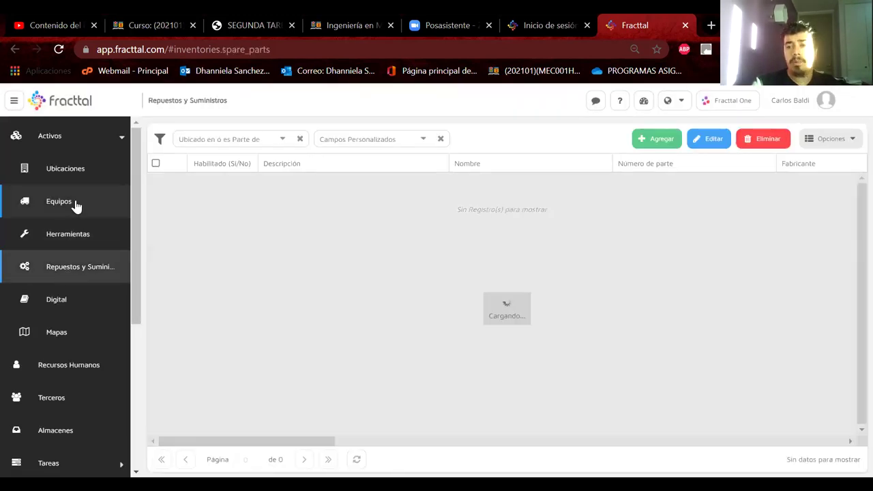
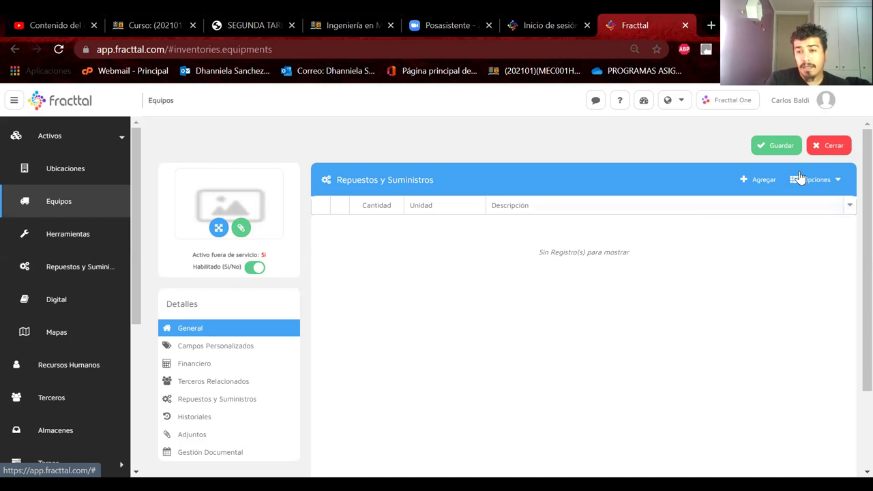
Close the equipment record without saving and pick the PROYECTOR NEC DLP 2017 row in Equipos
left_click(834, 150)
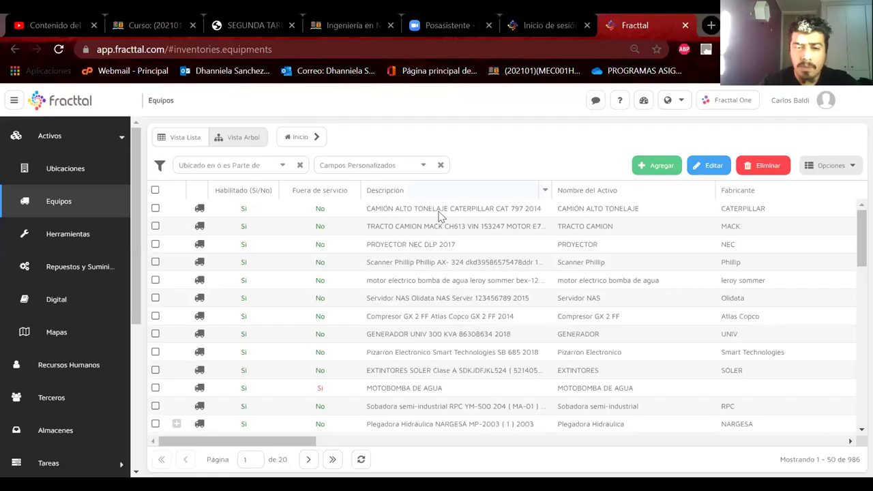
left_click(413, 248)
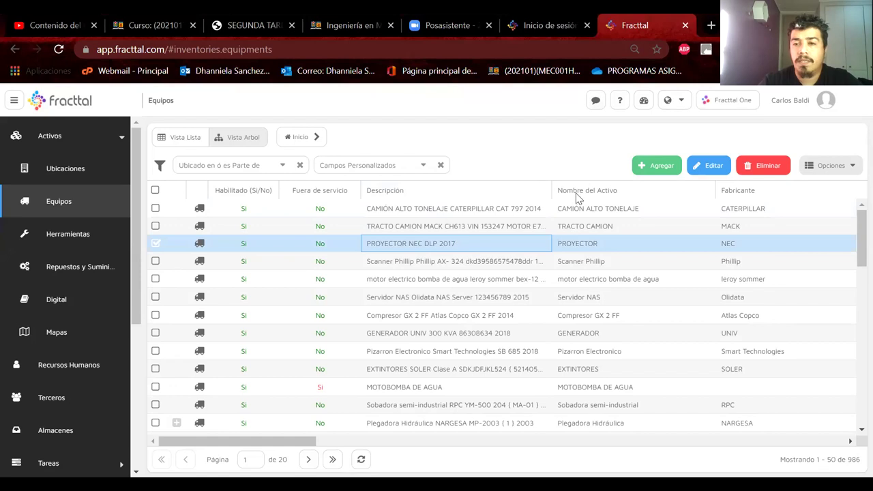
Open the NEC DLP 2017 projector record for editing and show its Financiero details
left_click(710, 164)
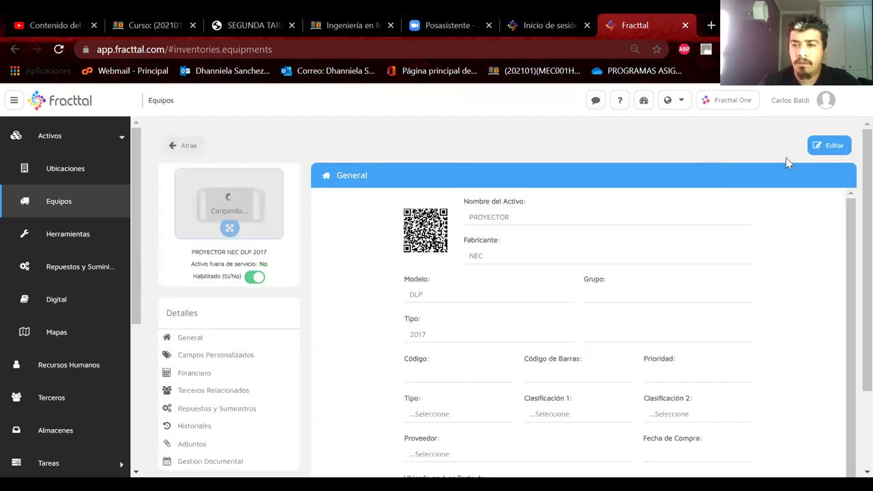
left_click(823, 146)
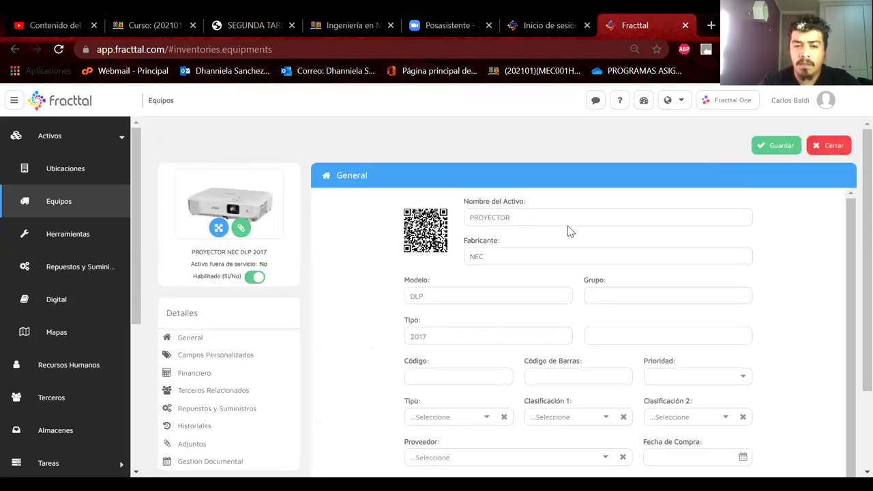
scroll(292, 324, "down", 1)
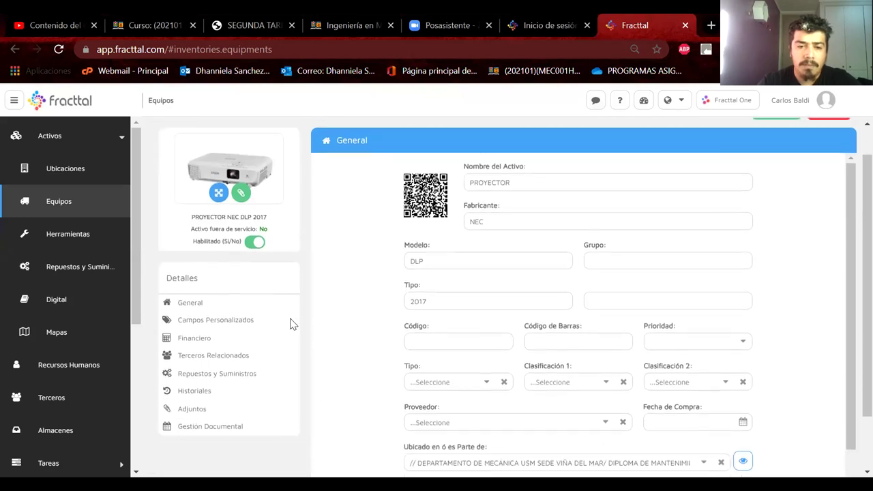
left_click(200, 329)
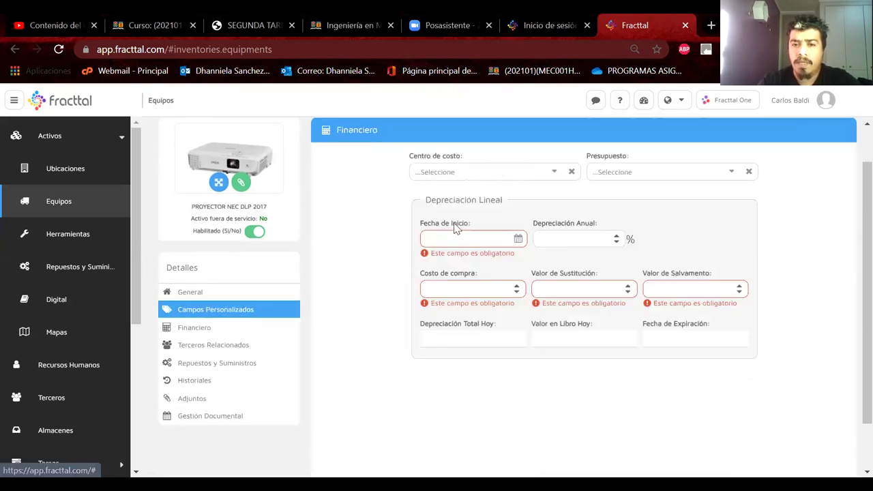
Enter a Costo de compra of 450000 for the projector
left_click(478, 233)
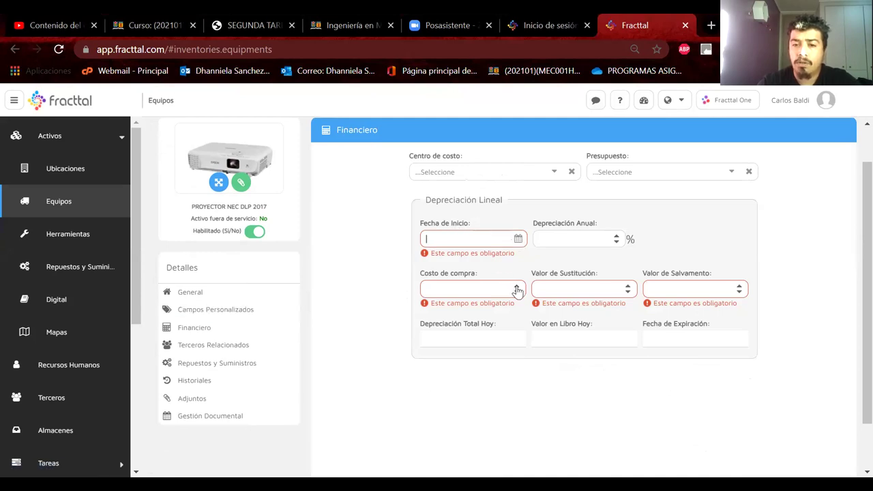
left_click(471, 288)
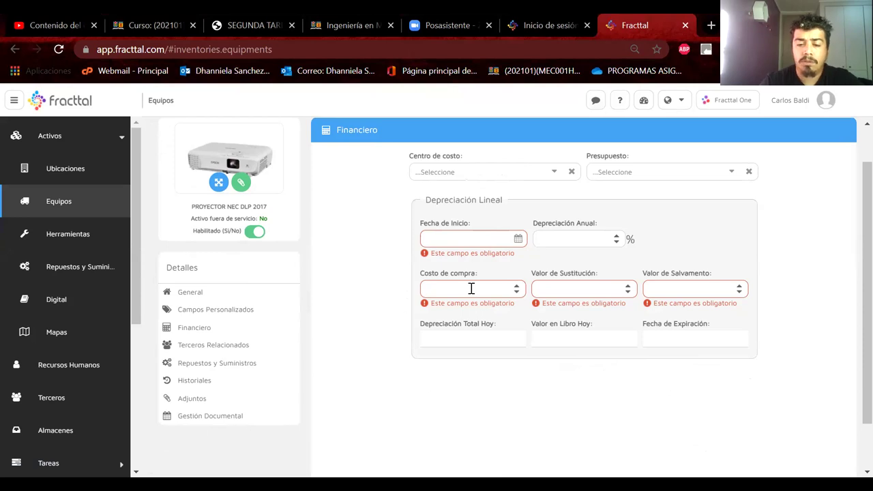
type("450000")
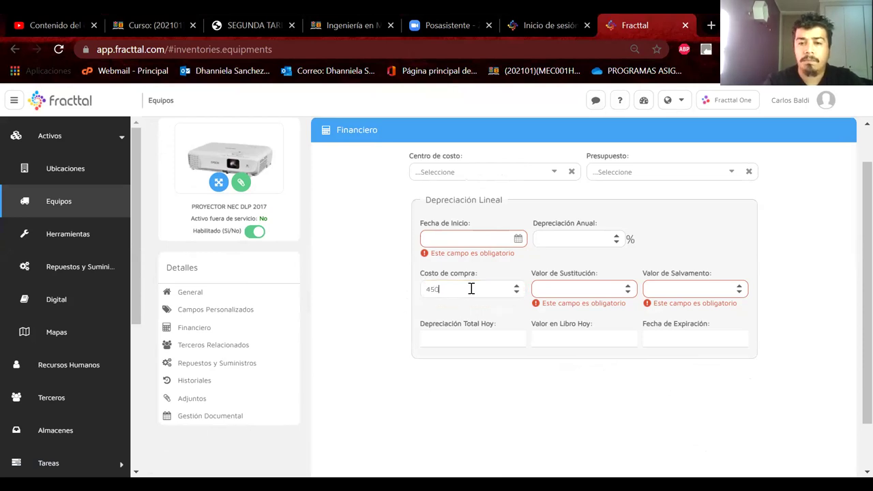
left_click(700, 251)
left_click(519, 240)
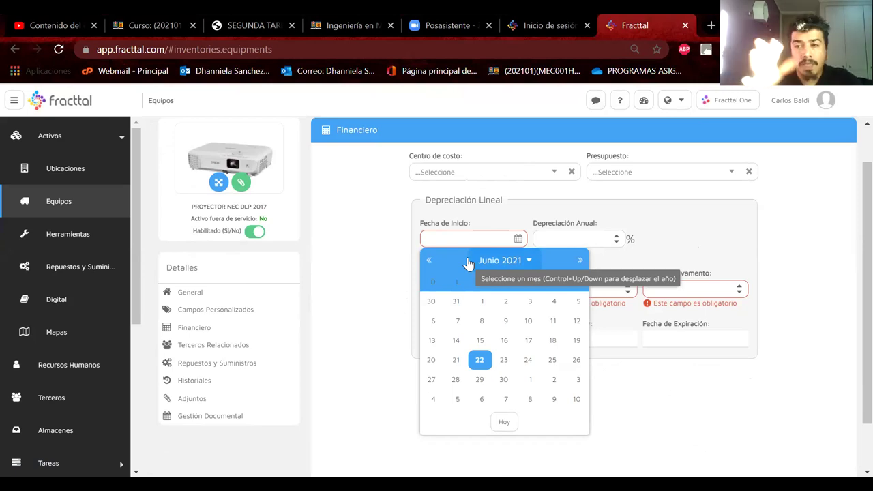
Set the depreciation Fecha de Inicio to 2021-06-22
left_click(428, 264)
left_click(509, 258)
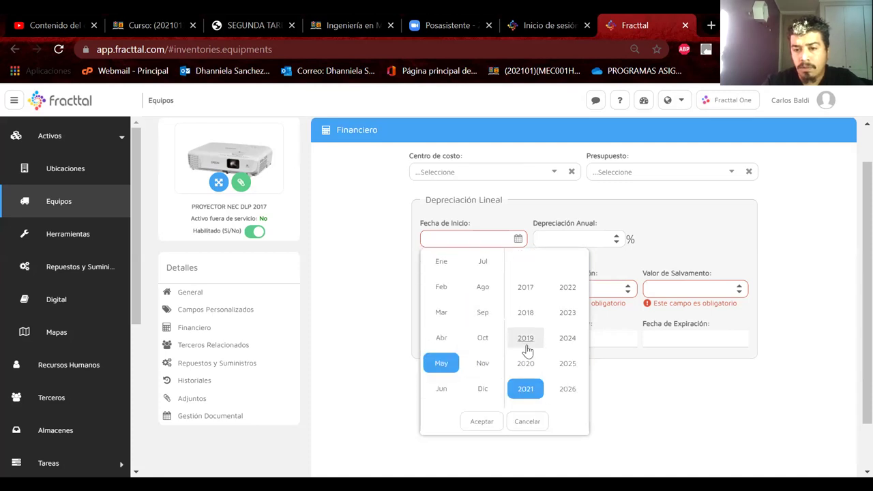
left_click(484, 292)
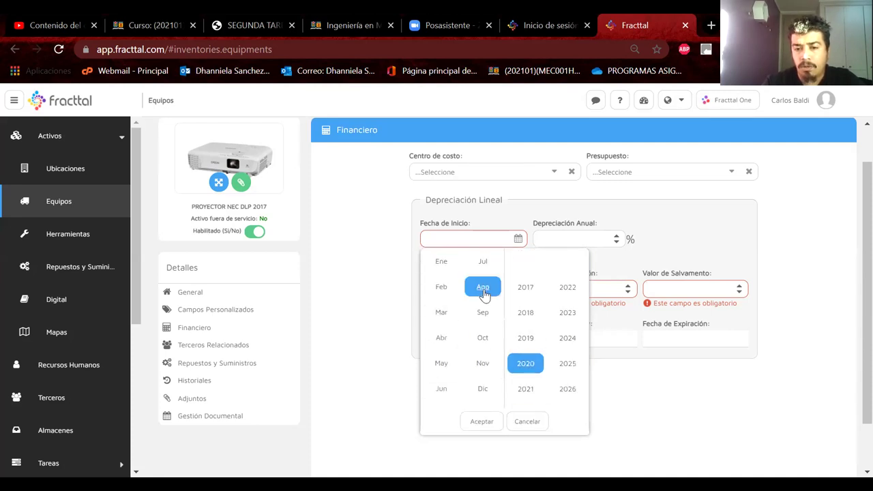
left_click(478, 422)
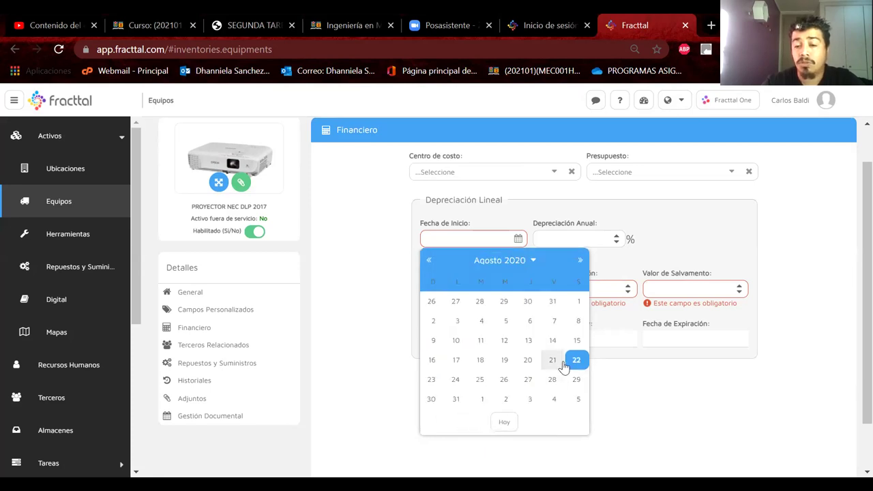
left_click(504, 421)
left_click(488, 226)
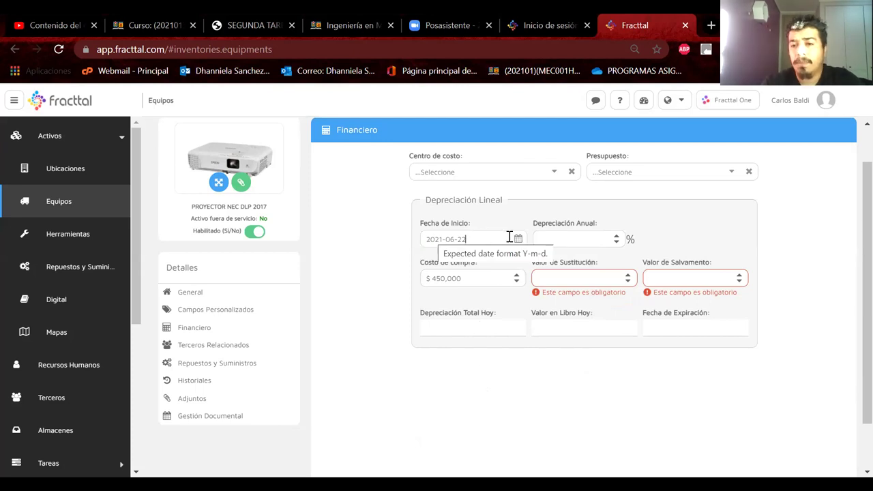
Raise Depreciación Anual to 4% and save the financial details
left_click(616, 236)
left_click(617, 236)
left_click(618, 237)
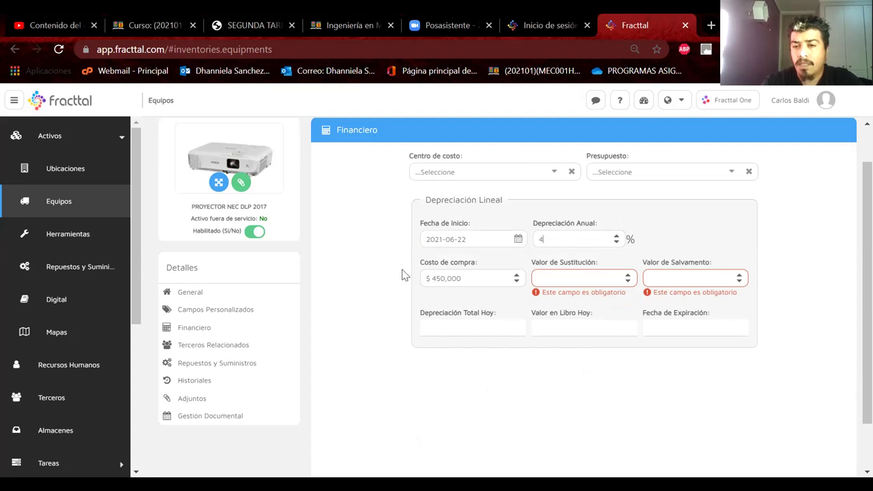
scroll(403, 305, "down", 1)
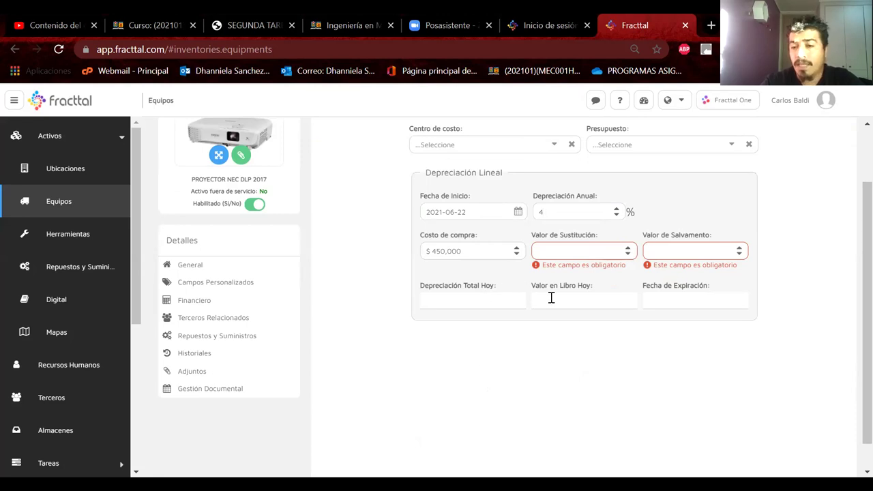
scroll(489, 336, "up", 1)
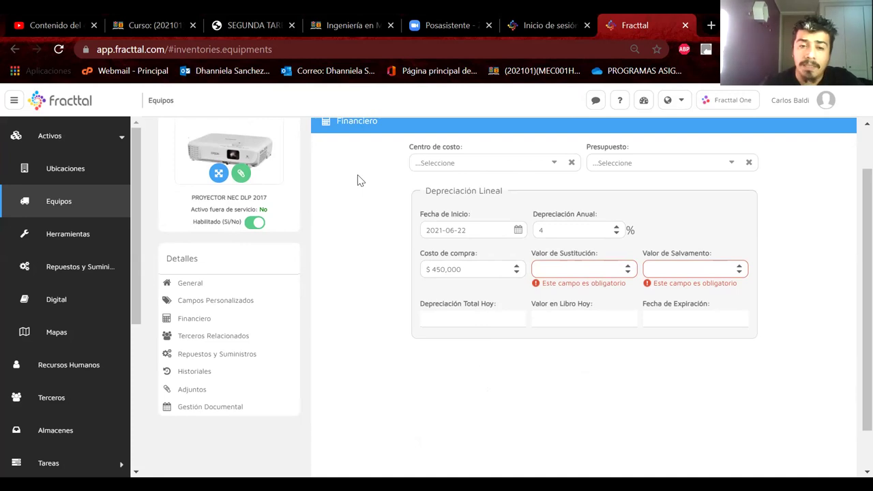
scroll(359, 177, "up", 1)
left_click(758, 148)
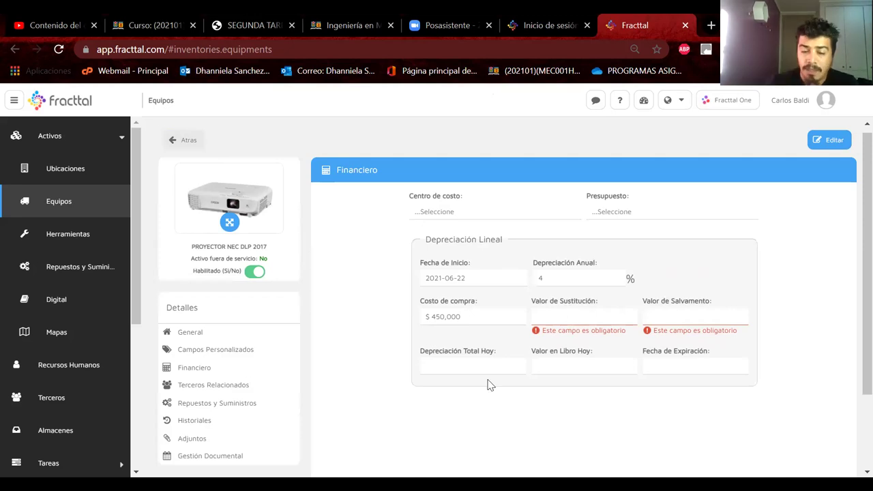
Show the projector's Terceros Relacionados section, which lists no third parties yet
left_click(220, 388)
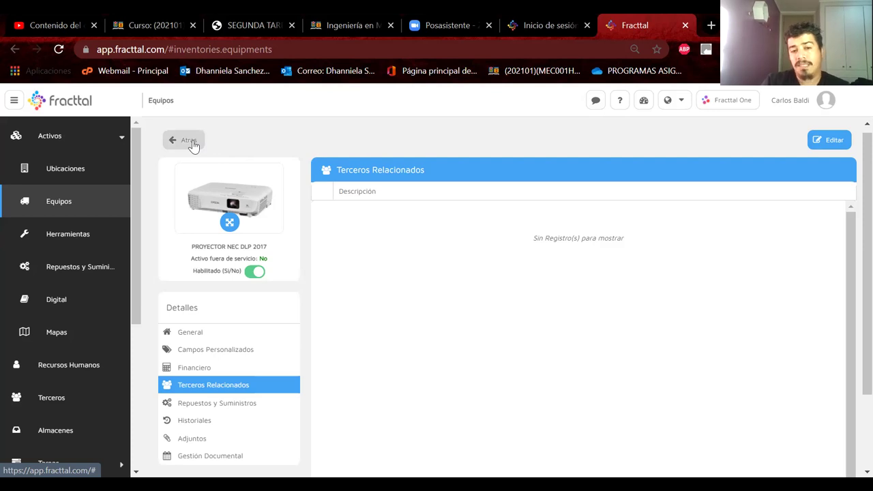
Add PROSOL as a related third party and save the projector record
right_click(825, 137)
left_click(603, 146)
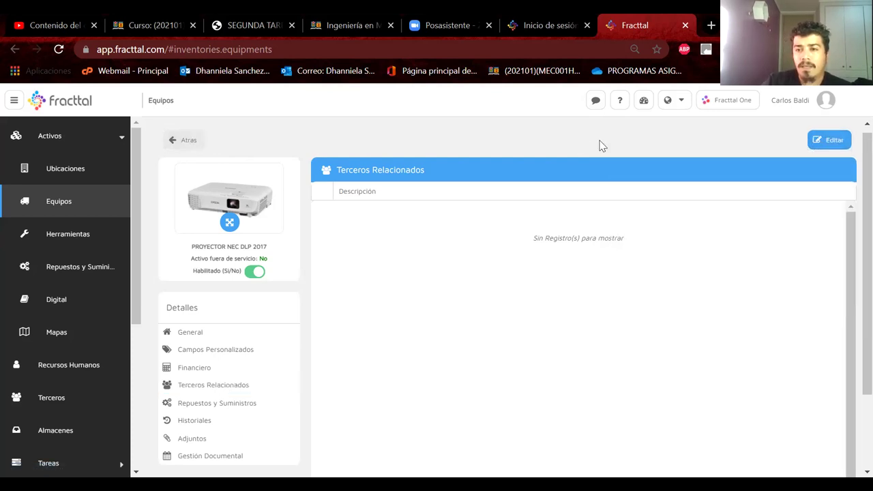
left_click(828, 140)
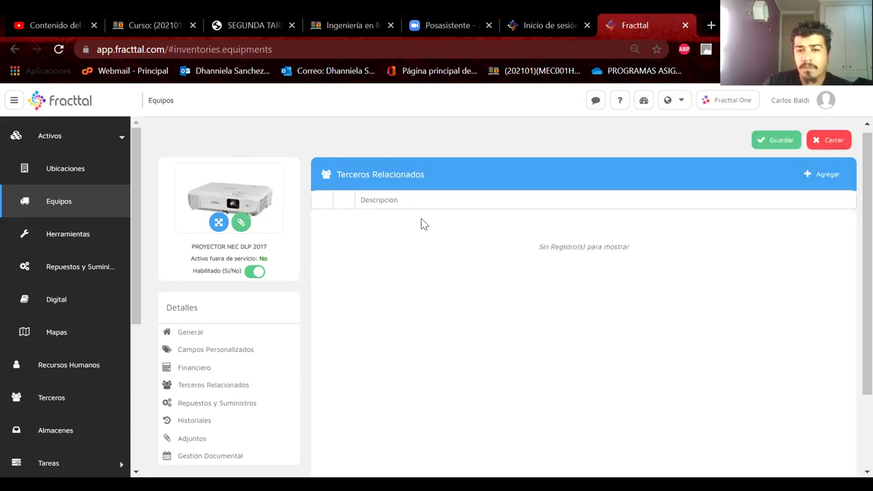
left_click(817, 174)
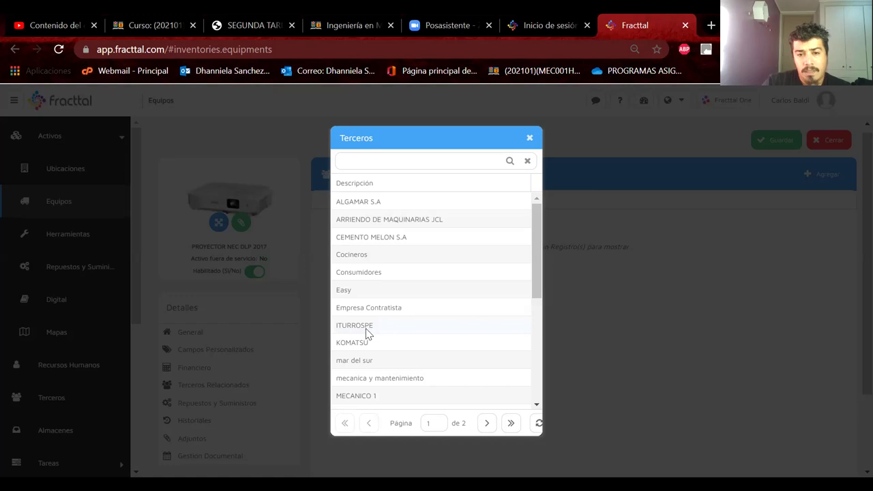
scroll(419, 366, "down", 5)
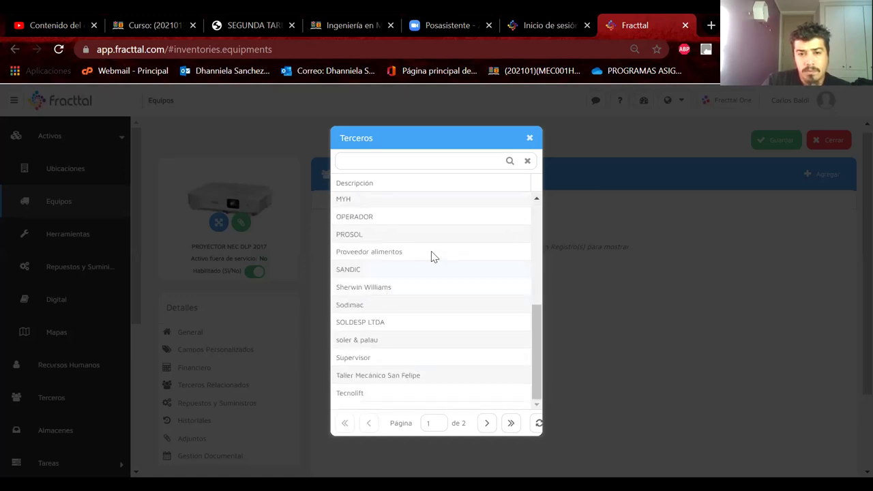
left_click(360, 234)
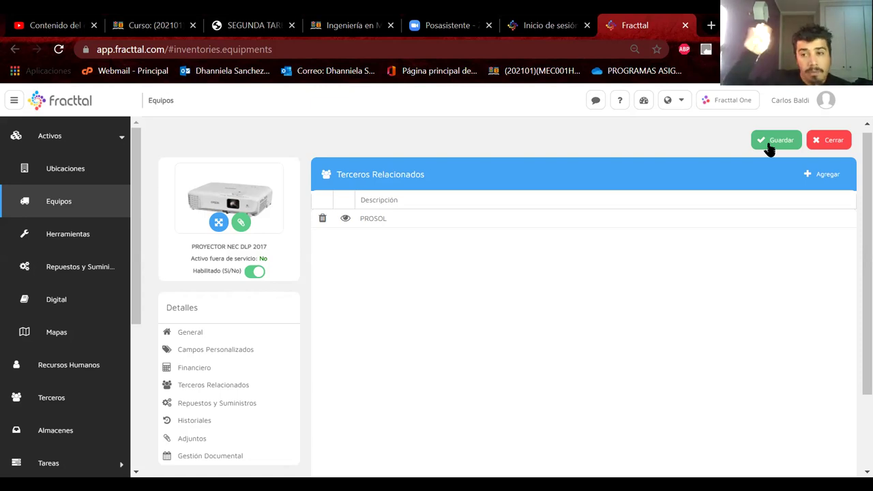
left_click(778, 145)
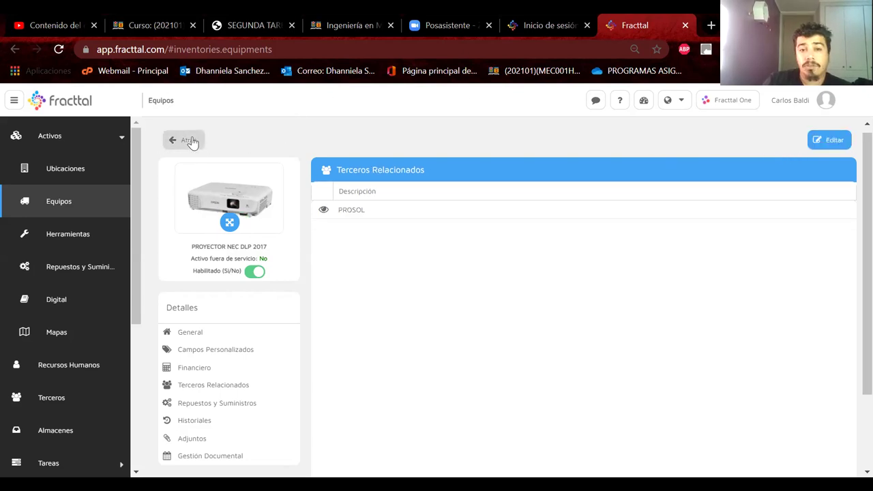
Open the Atlas Copco Compresor GX 2 FF record from the list, then go back
left_click(188, 140)
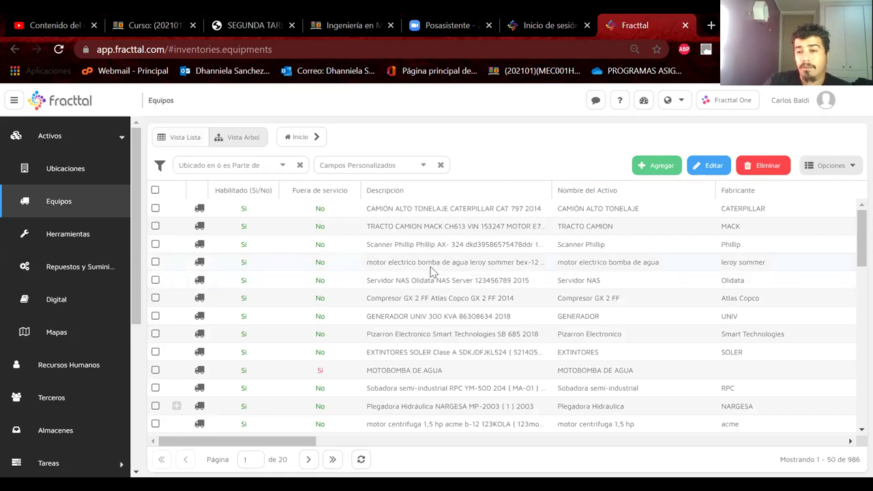
left_click(390, 280)
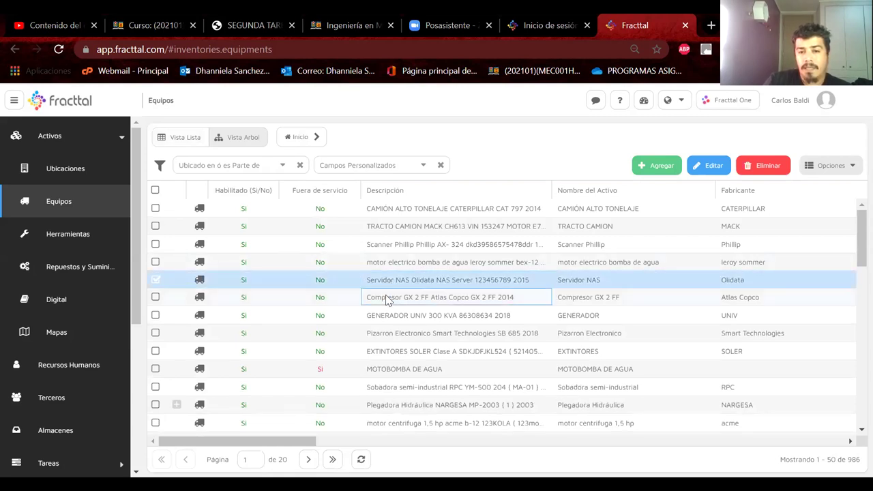
left_click(388, 299)
double_click(386, 299)
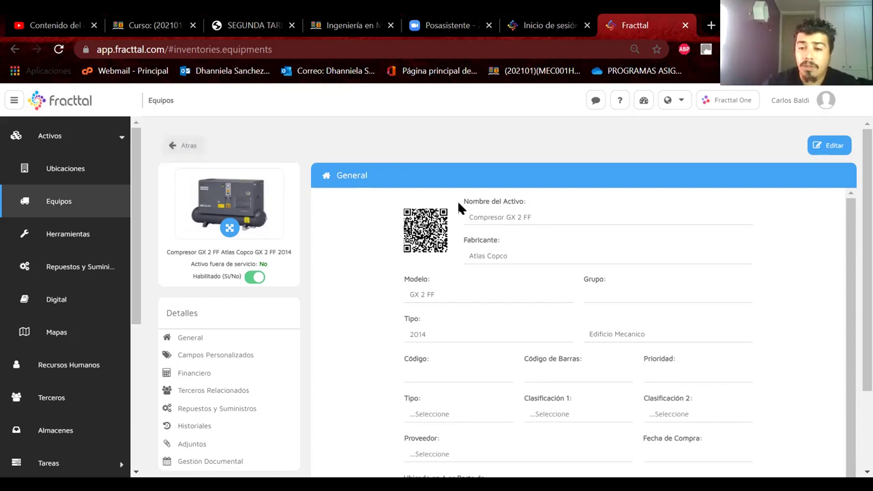
left_click(189, 146)
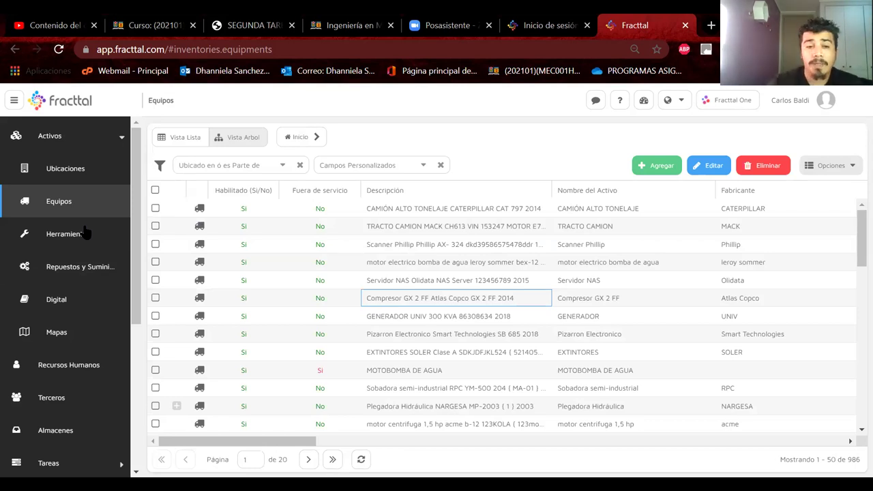
Check the Herramientas list, then return to Repuestos y Suministros showing 2023 items
left_click(57, 269)
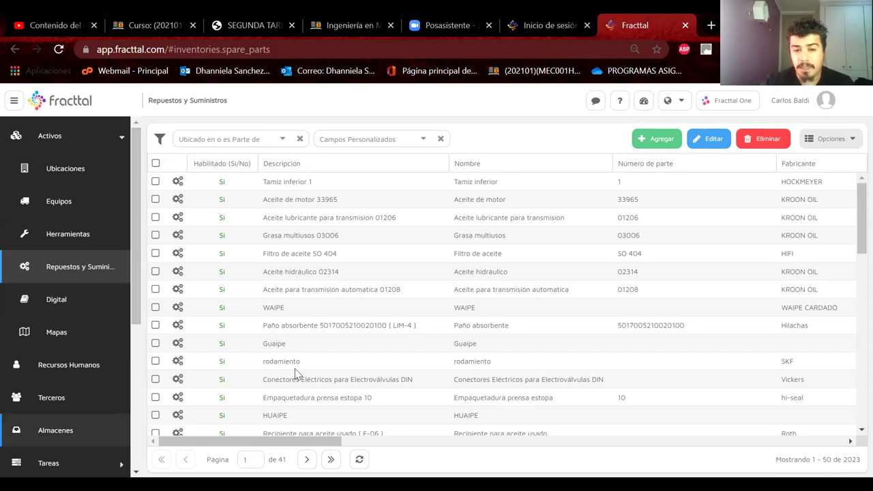
scroll(351, 323, "down", 2)
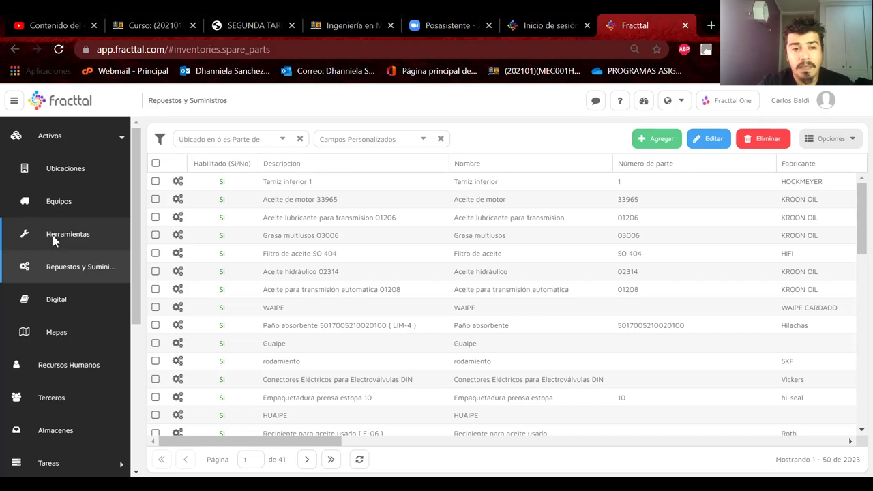
right_click(53, 240)
left_click(130, 151)
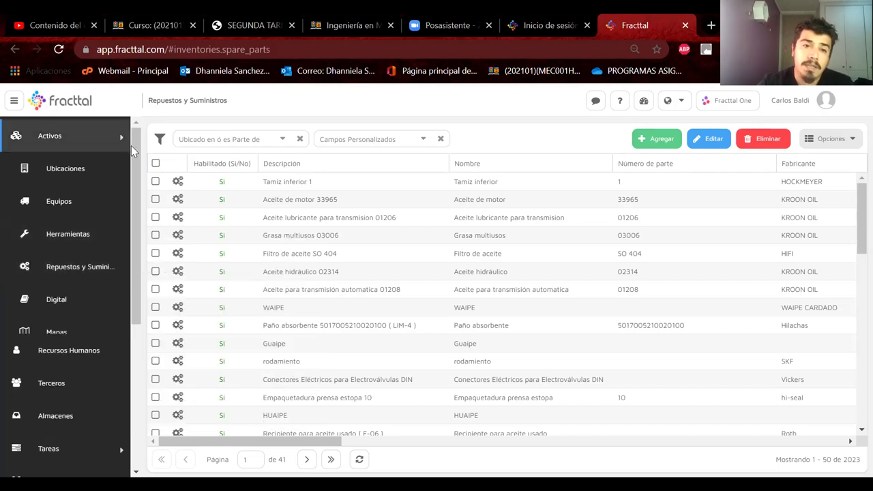
left_click(111, 141)
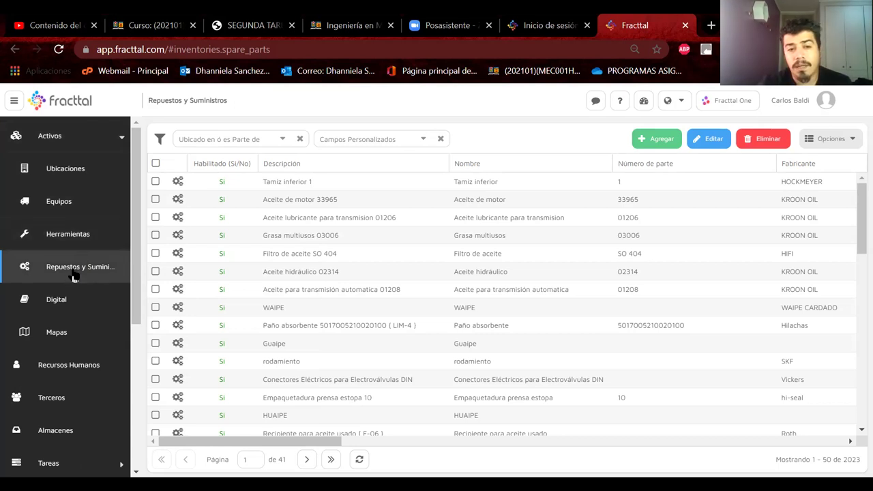
left_click(61, 236)
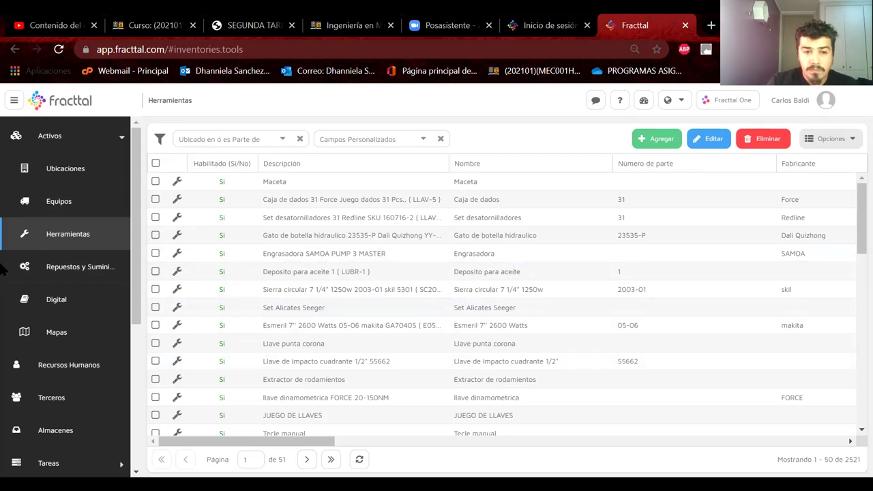
left_click(81, 267)
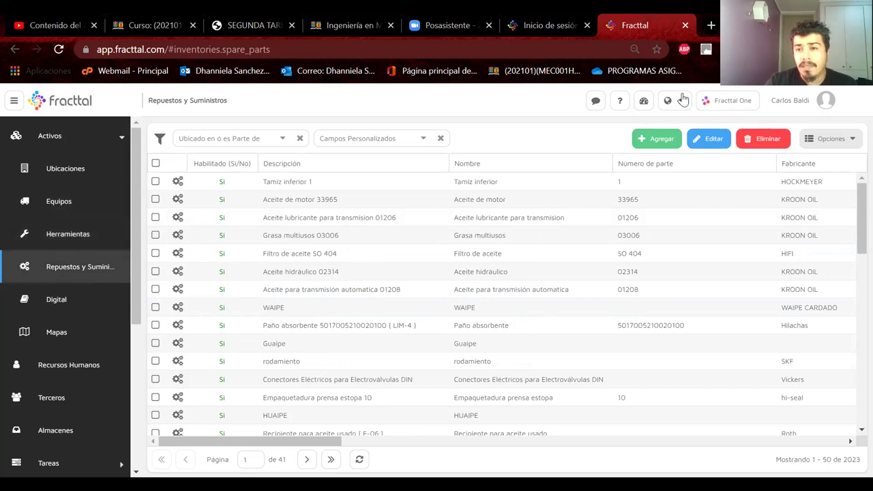
Start a new spare part and look through its blank General form, including Fabricante and CLASE
left_click(646, 145)
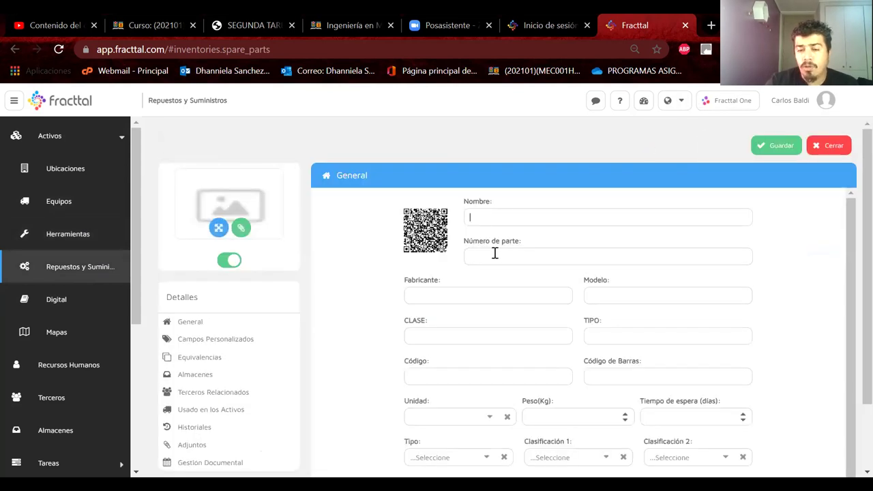
left_click(425, 295)
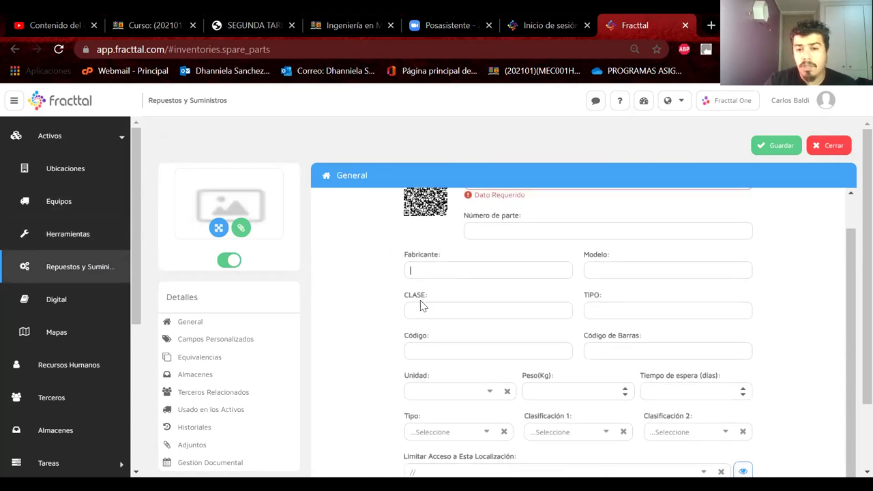
left_click(420, 307)
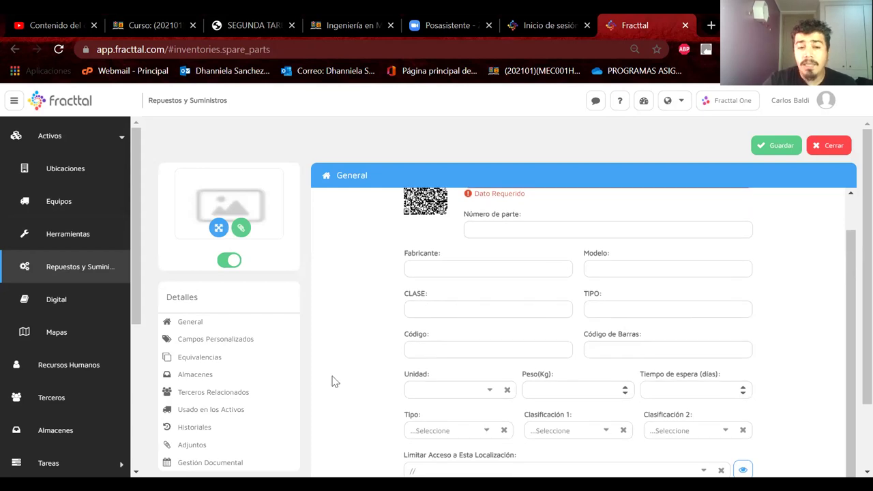
scroll(331, 380, "down", 2)
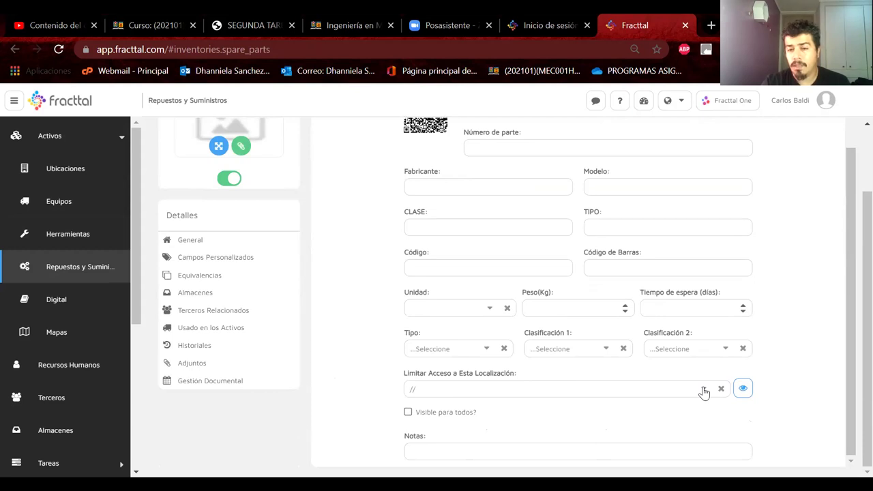
scroll(704, 392, "up", 1)
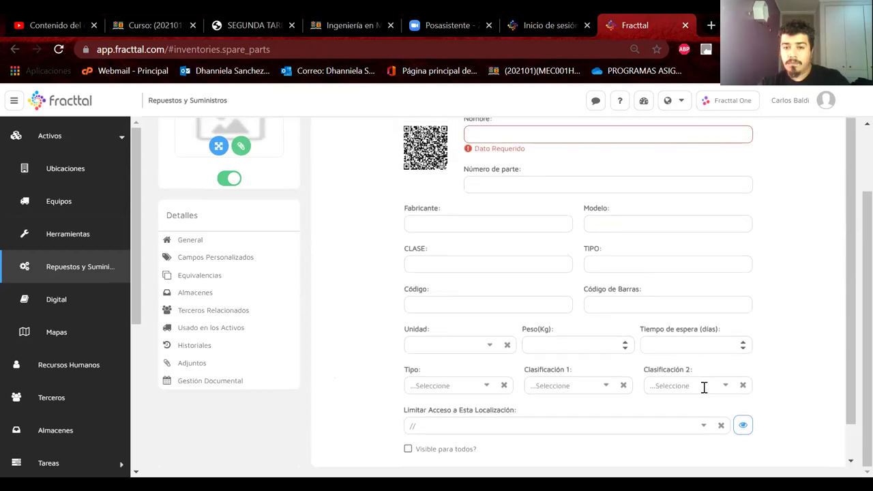
scroll(704, 386, "down", 1)
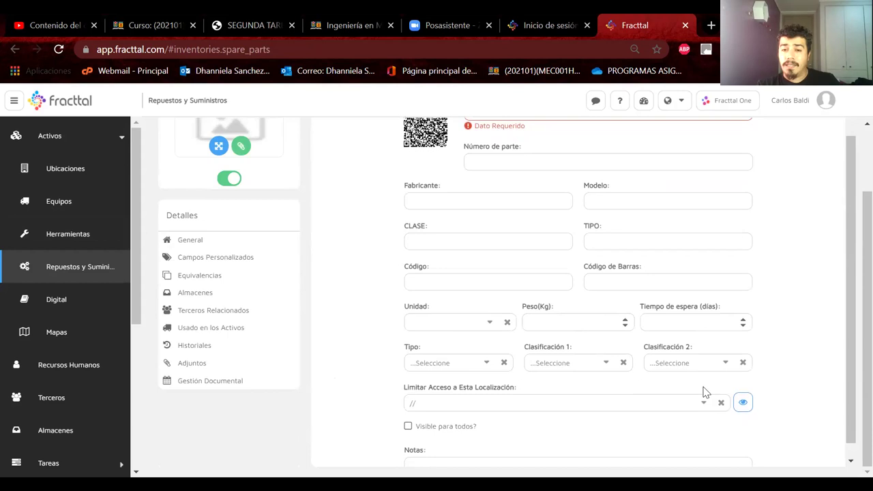
scroll(706, 392, "up", 1)
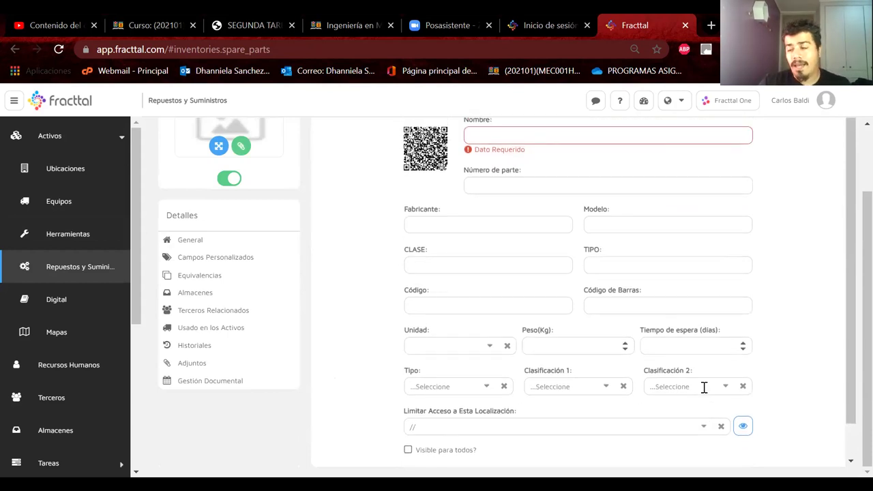
scroll(704, 387, "down", 1)
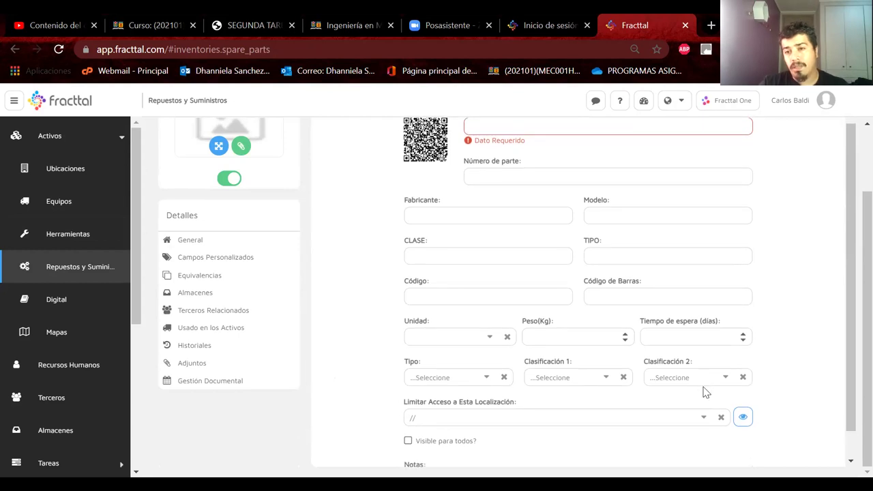
scroll(706, 392, "up", 1)
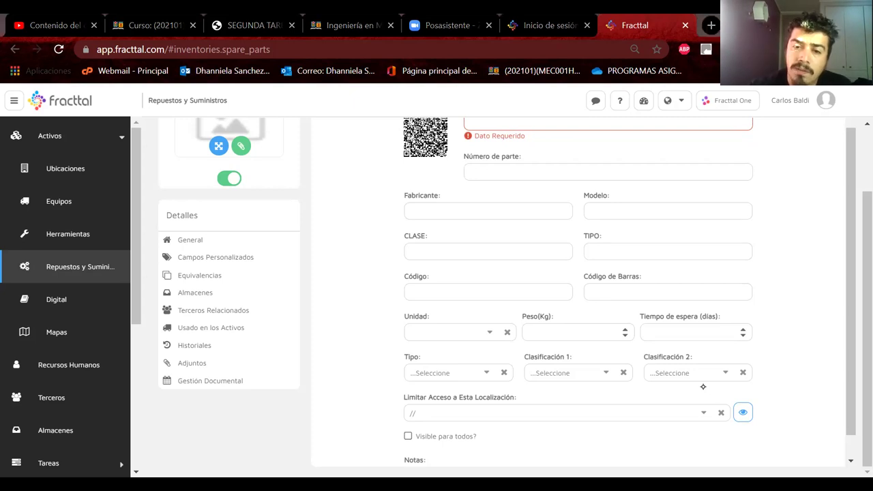
Hand-write the example code EST02 - B4 beside Código in red ink, then erase it
left_click_drag(414, 274, 444, 286)
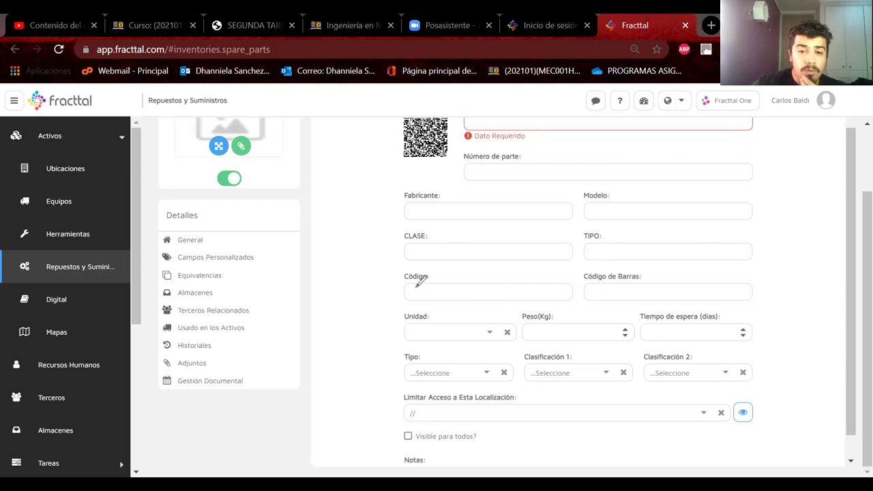
mouse_move(413, 287)
left_mouse_down()
mouse_move(408, 296)
mouse_move(430, 285)
left_mouse_up()
mouse_move(430, 288)
left_mouse_down()
mouse_move(430, 297)
mouse_move(445, 288)
mouse_move(502, 298)
left_mouse_up()
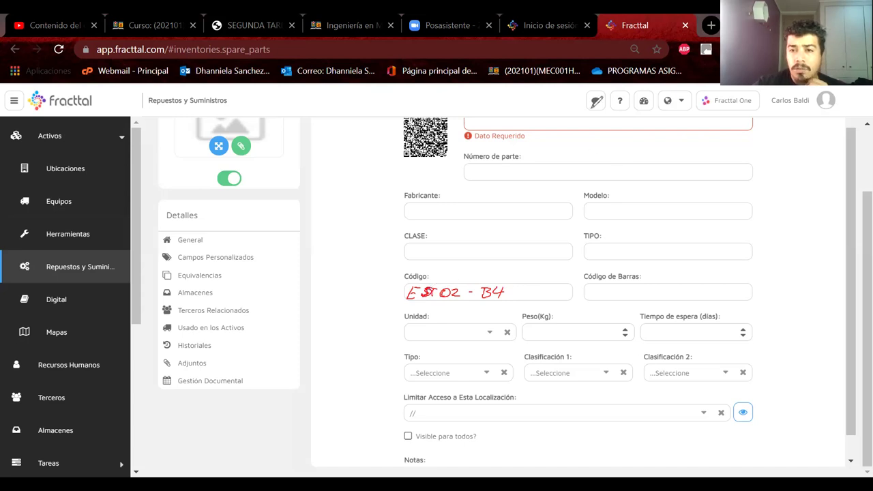
key("Escape")
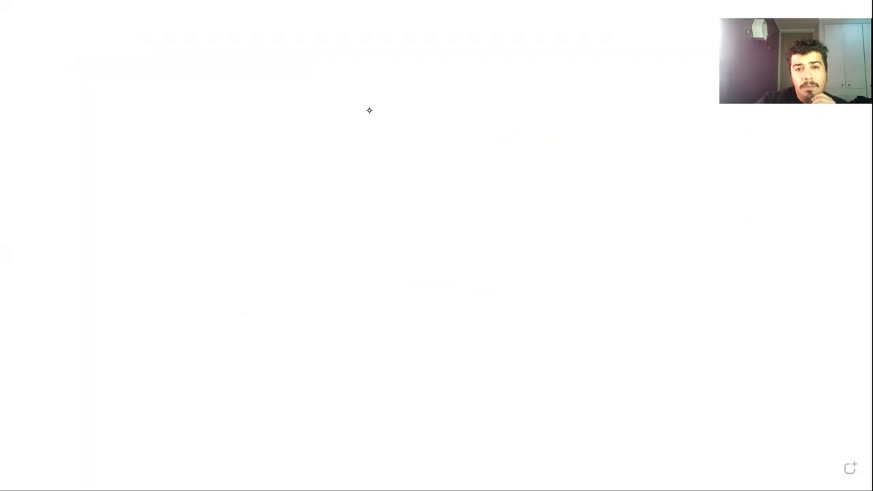
Draw three red rectangles stacked down the left side of the whiteboard
mouse_move(67, 112)
left_mouse_down()
mouse_move(127, 244)
mouse_move(145, 235)
left_mouse_up()
mouse_move(71, 265)
left_mouse_down()
mouse_move(189, 309)
mouse_move(230, 344)
left_mouse_up()
mouse_move(82, 393)
left_mouse_down()
mouse_move(193, 482)
mouse_move(241, 480)
left_mouse_up()
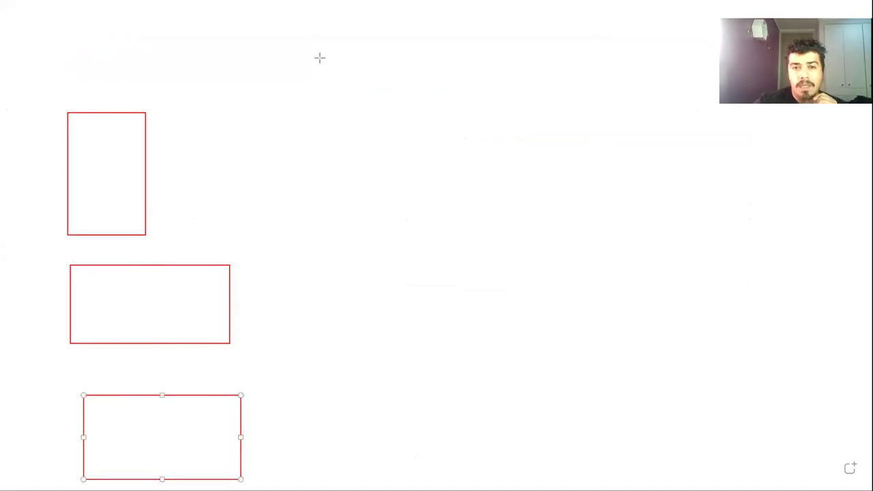
Hand-write the title BG2 - EST02 - B4 at the top and underline it
key("p")
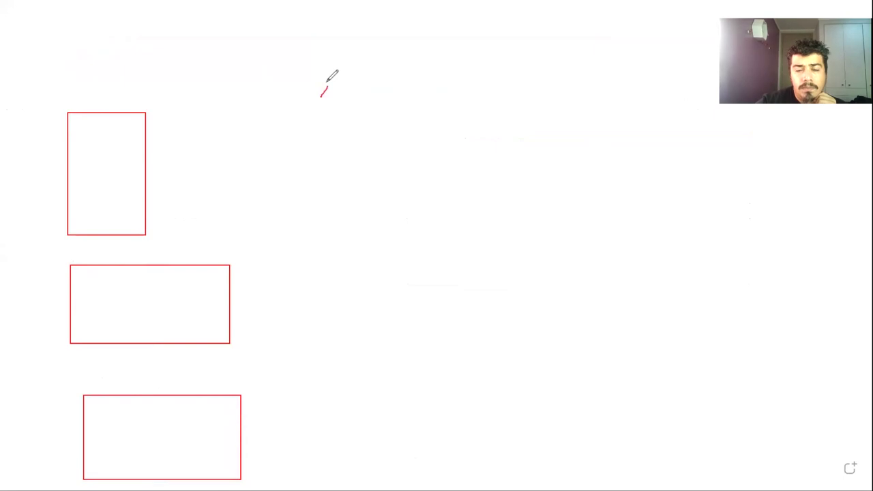
mouse_move(327, 81)
left_mouse_down()
mouse_move(344, 103)
mouse_move(361, 101)
mouse_move(372, 85)
mouse_move(410, 103)
mouse_move(476, 93)
left_mouse_up()
left_click_drag(474, 85, 473, 101)
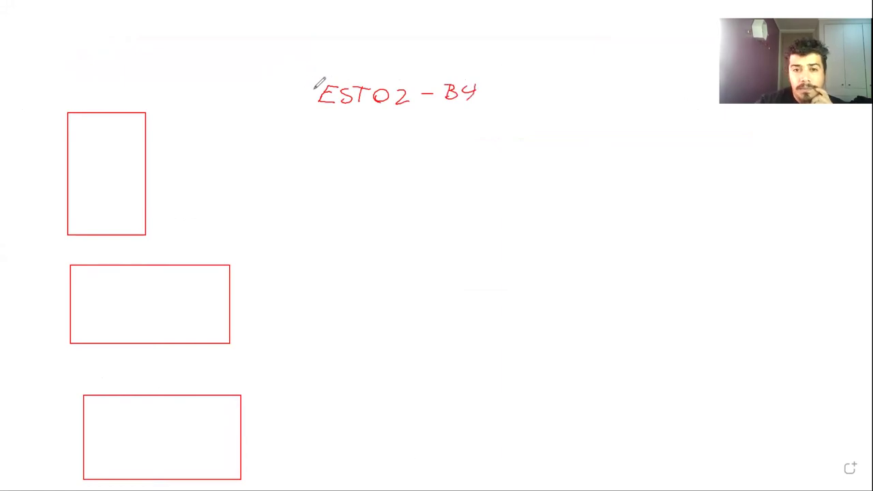
left_click_drag(307, 91, 312, 91)
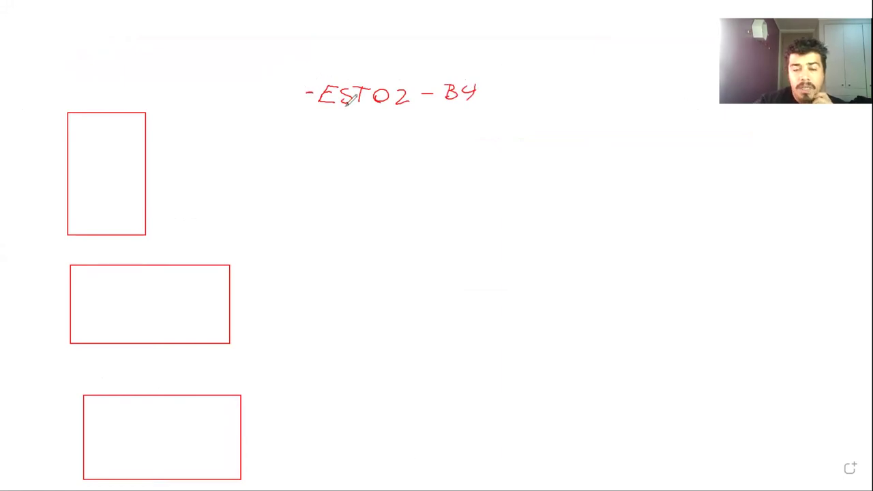
mouse_move(255, 84)
left_mouse_down()
mouse_move(255, 96)
mouse_move(250, 84)
mouse_move(275, 99)
mouse_move(295, 98)
left_mouse_up()
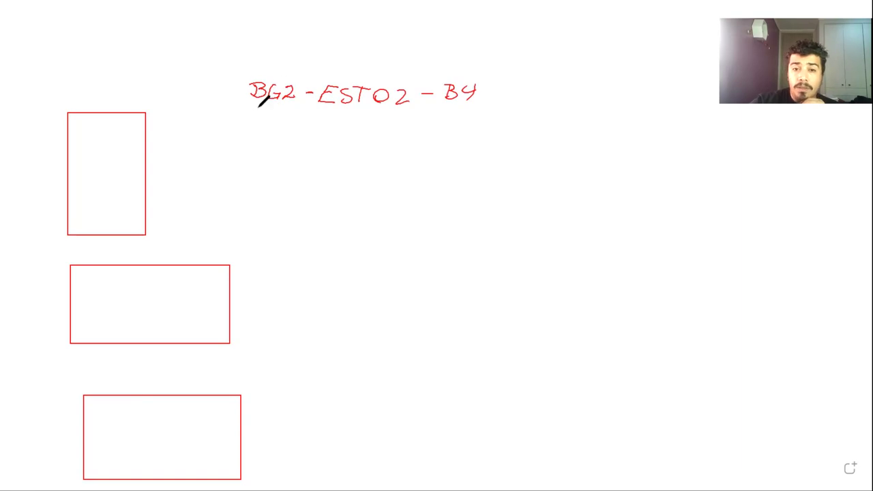
left_click_drag(253, 111, 262, 111)
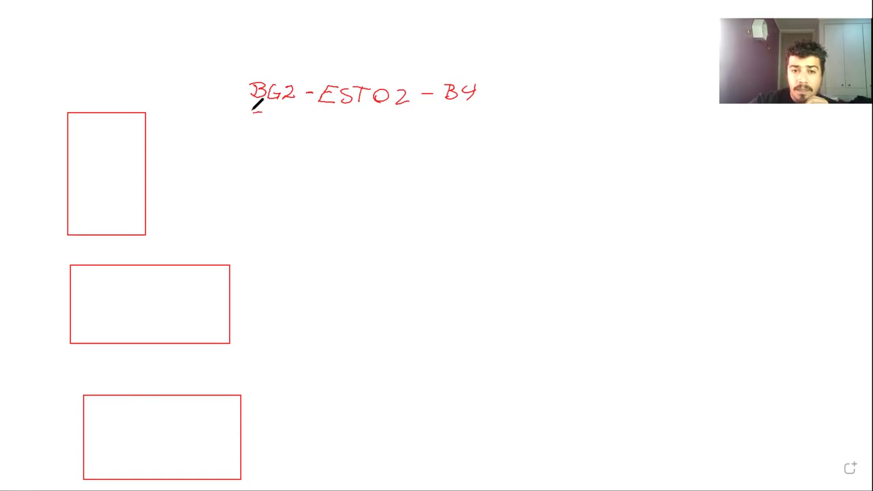
left_click_drag(363, 116, 474, 120)
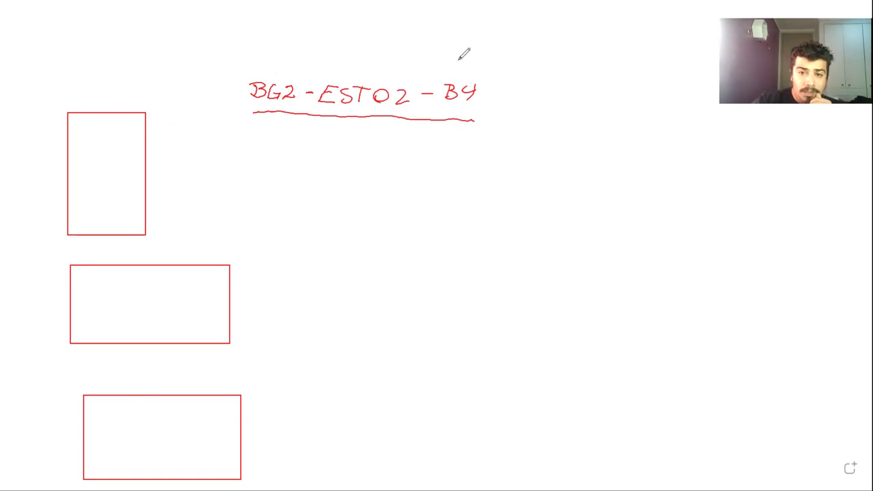
Circle BG2 in green and label the three boxes BG1, BG2 and BG 3
left_click_drag(266, 73, 239, 106)
left_click_drag(284, 123, 268, 71)
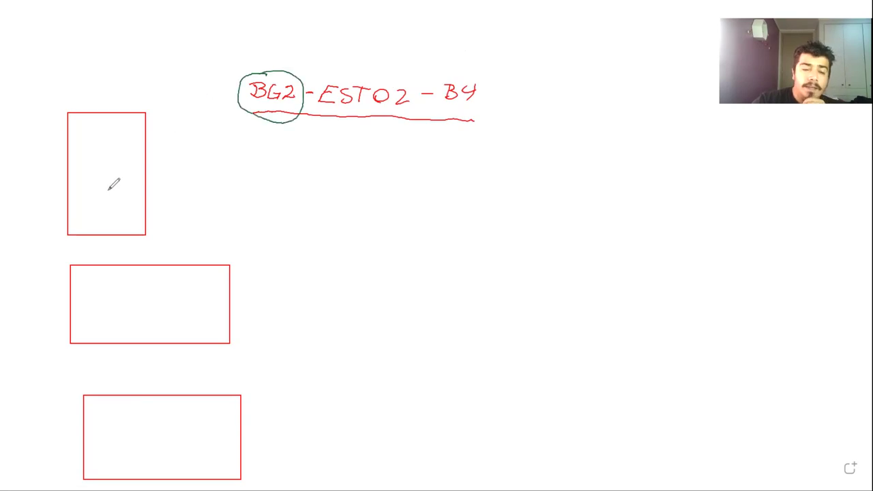
mouse_move(78, 271)
left_mouse_down()
mouse_move(79, 285)
mouse_move(118, 289)
left_mouse_up()
mouse_move(77, 116)
left_mouse_down()
mouse_move(81, 135)
mouse_move(97, 128)
mouse_move(113, 141)
left_mouse_up()
mouse_move(99, 404)
left_mouse_down()
mouse_move(108, 416)
mouse_move(141, 409)
mouse_move(135, 416)
left_mouse_up()
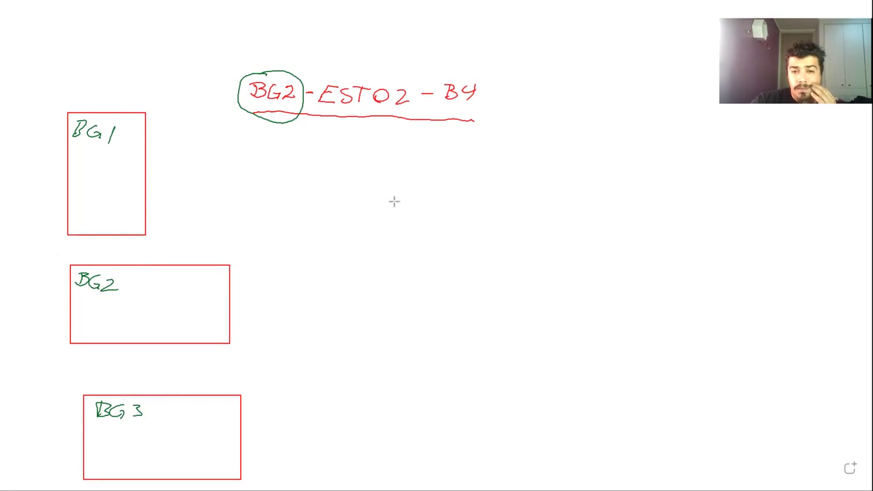
Draw a large green frame holding three stacked solid blue bars
left_click_drag(407, 186, 602, 433)
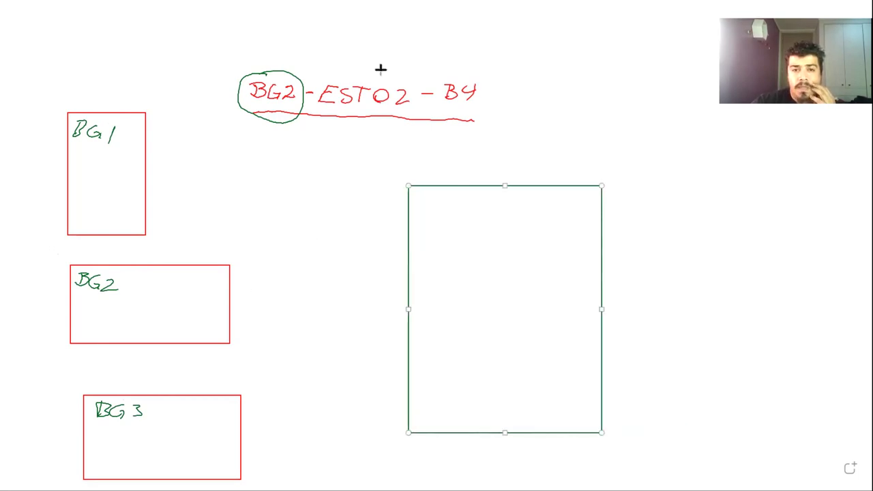
left_click(460, 58)
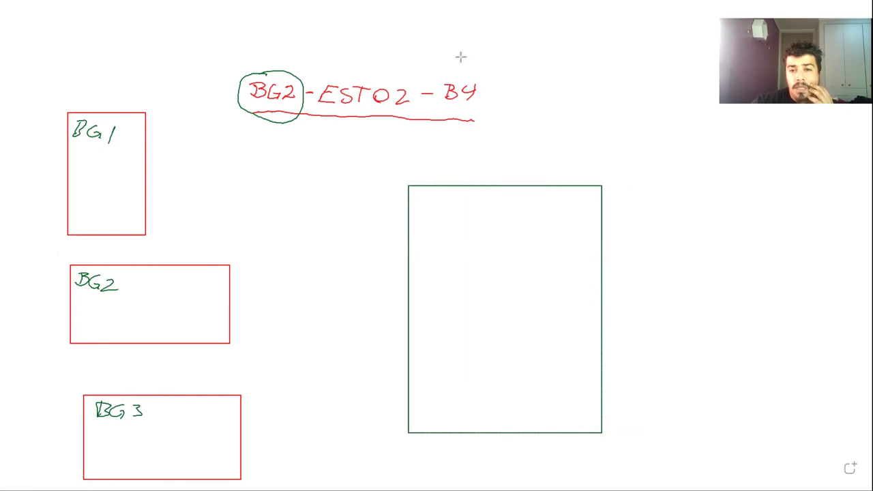
key("ctrl+v")
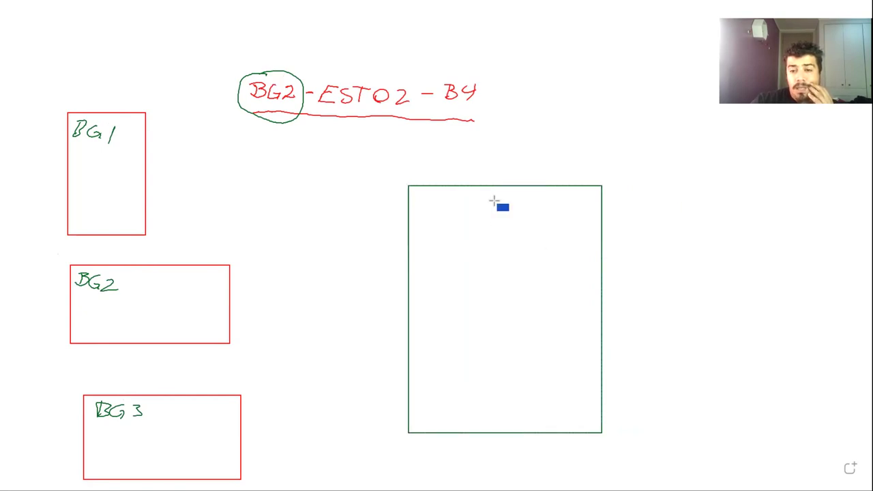
left_click_drag(494, 200, 593, 241)
left_click_drag(502, 266, 593, 311)
left_click_drag(511, 281, 498, 281)
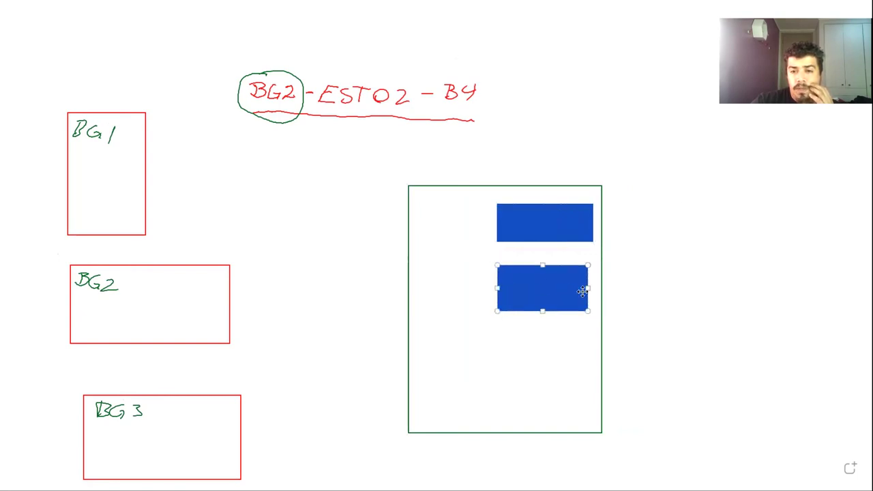
left_click_drag(589, 288, 596, 288)
left_click_drag(505, 333, 591, 380)
left_click_drag(504, 353, 499, 355)
Replace a tall blue box in the frame's lower left with a yellow outlined box
left_click_drag(426, 339, 473, 424)
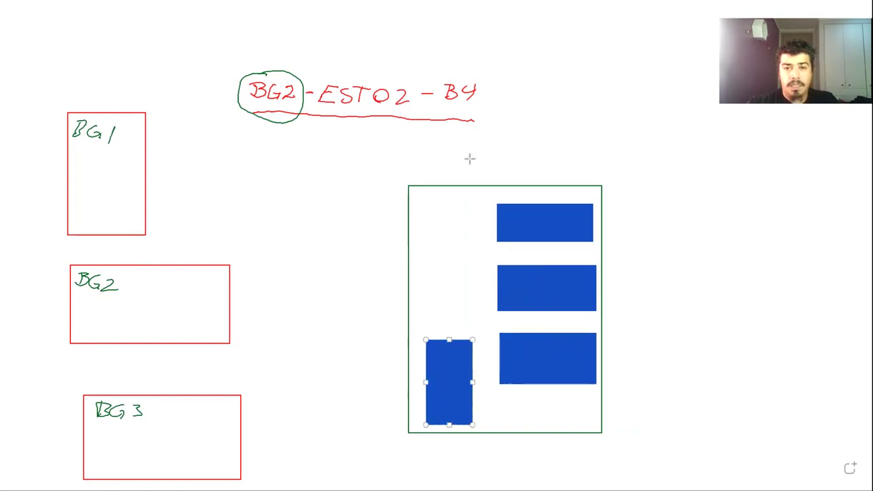
key("Delete")
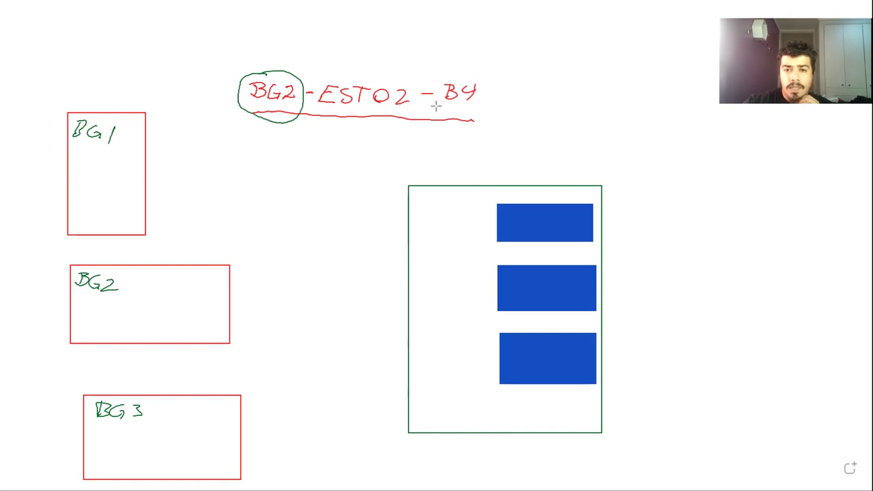
left_click_drag(411, 328, 474, 428)
left_click(468, 410)
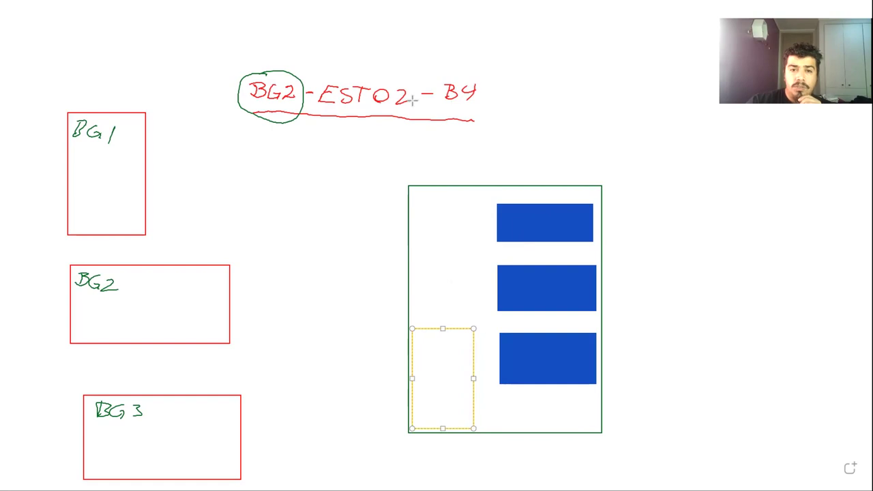
left_click(447, 62)
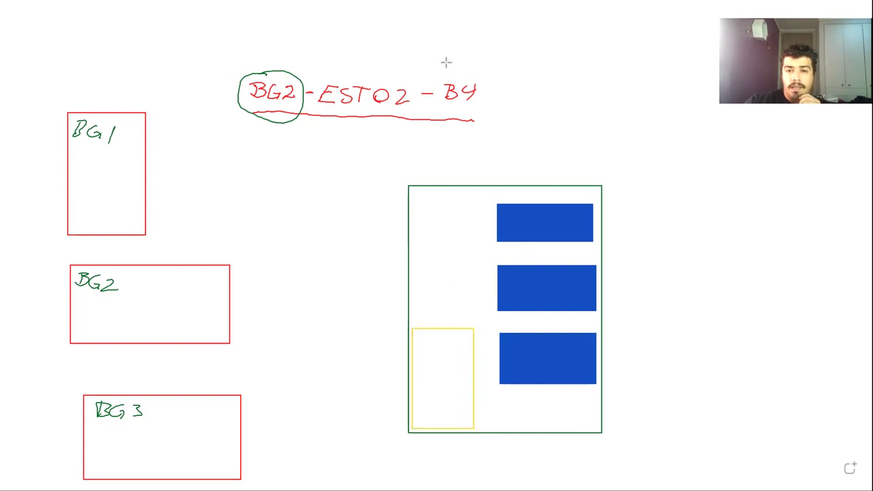
Add a tall dark red bar and a small dark red dot at the frame's top left
left_click_drag(416, 209, 447, 276)
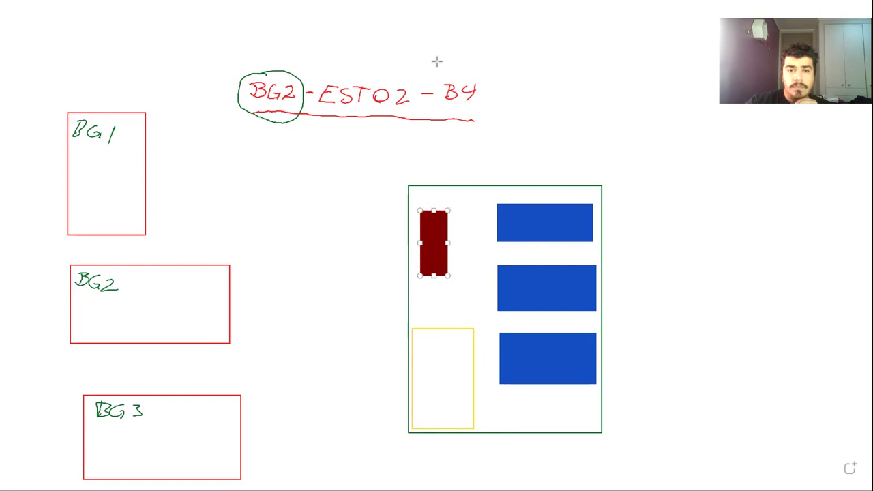
left_click(437, 62)
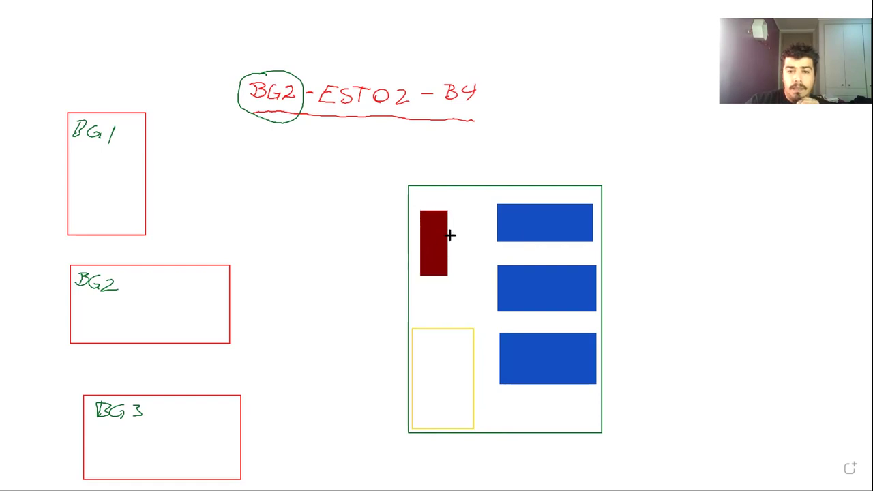
left_click_drag(448, 234, 462, 252)
left_click(525, 159)
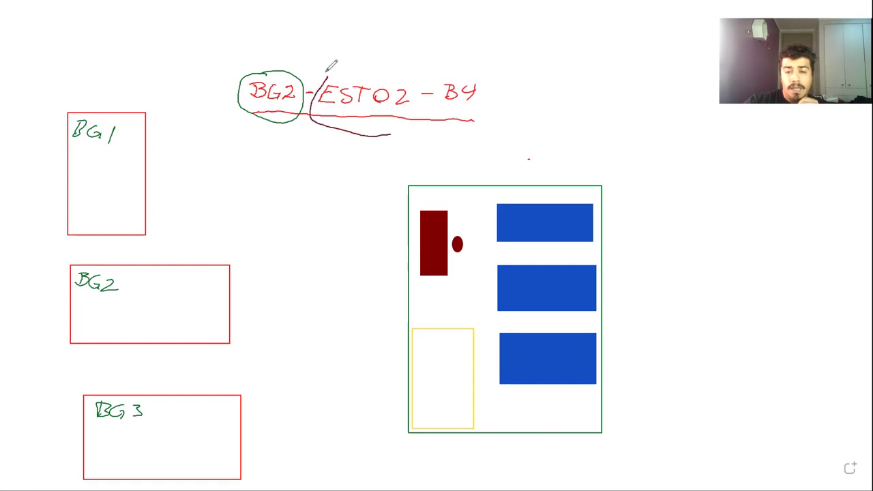
Circle ESTO2 in dark red, mark the blue bars with circled 1, 2, 3, and start an arrow toward BG2
left_click_drag(329, 66, 341, 65)
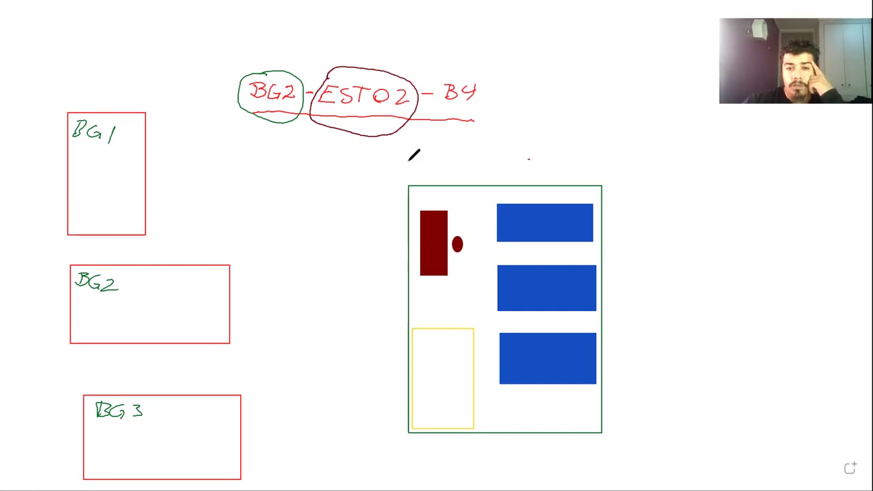
mouse_move(508, 214)
left_mouse_down()
mouse_move(507, 222)
mouse_move(502, 215)
left_mouse_up()
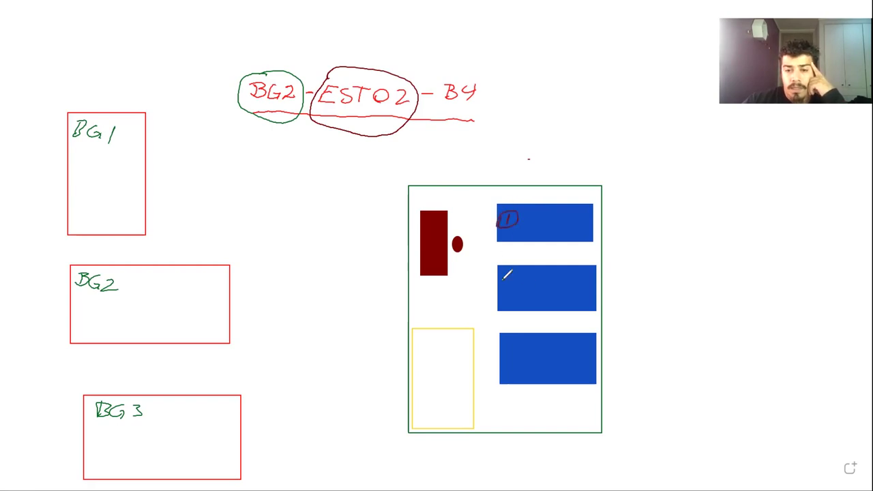
mouse_move(502, 282)
left_mouse_down()
mouse_move(511, 295)
mouse_move(513, 282)
left_mouse_up()
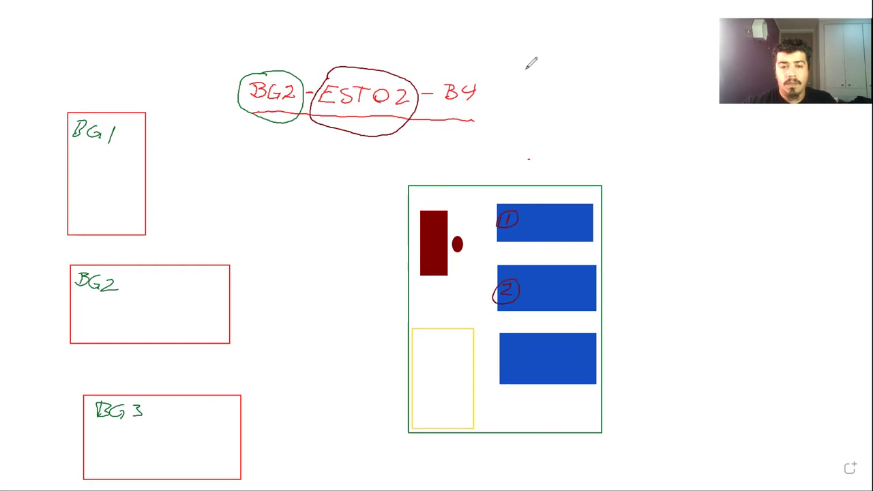
key("ctrl+z")
key("ctrl+z")
key("ctrl+z")
left_click_drag(496, 271, 503, 270)
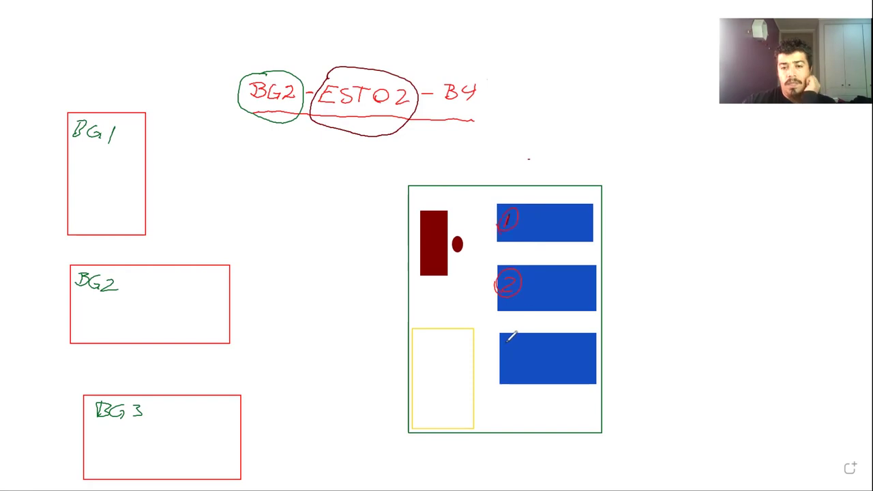
mouse_move(505, 342)
left_mouse_down()
mouse_move(504, 354)
mouse_move(511, 341)
left_mouse_up()
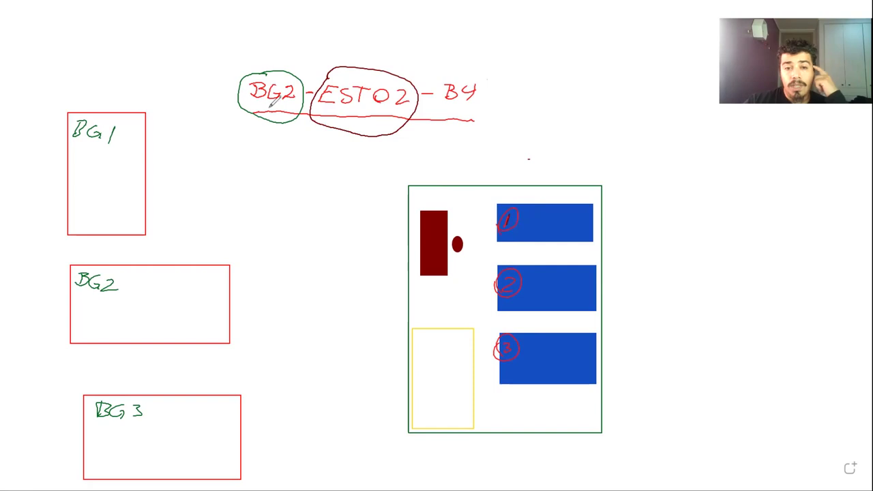
left_click_drag(267, 133, 251, 171)
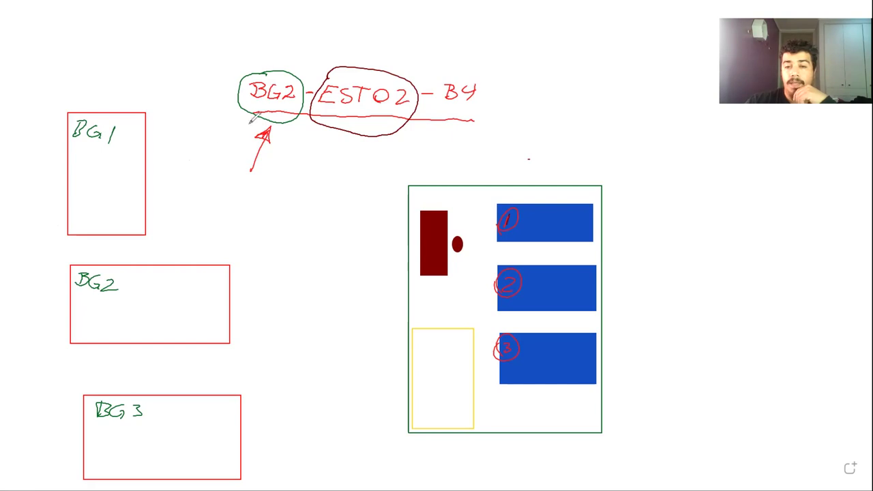
Finish the arrow to BG2, mark BG1 in red, and shift the green-framed layout left
mouse_move(216, 146)
left_mouse_down()
mouse_move(238, 120)
mouse_move(221, 121)
mouse_move(240, 130)
left_mouse_up()
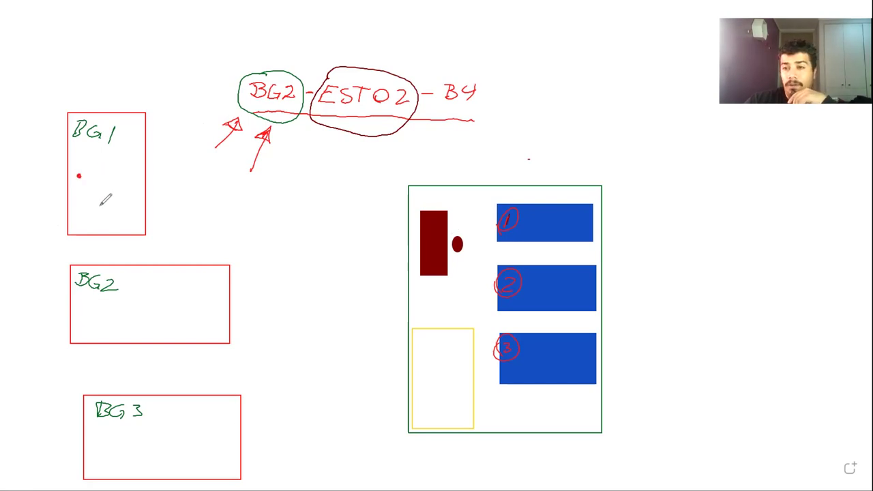
left_click_drag(110, 448, 116, 445)
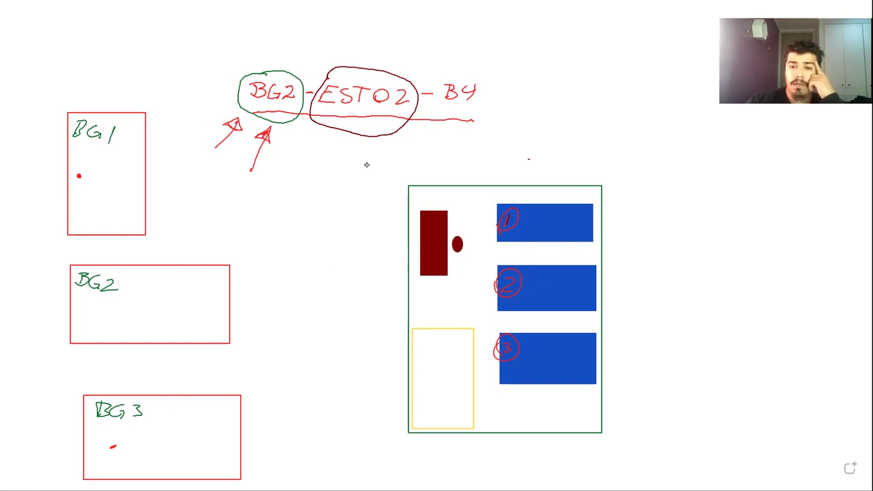
left_click(452, 361)
mouse_move(452, 361)
left_mouse_down()
mouse_move(432, 361)
mouse_move(324, 177)
left_mouse_up()
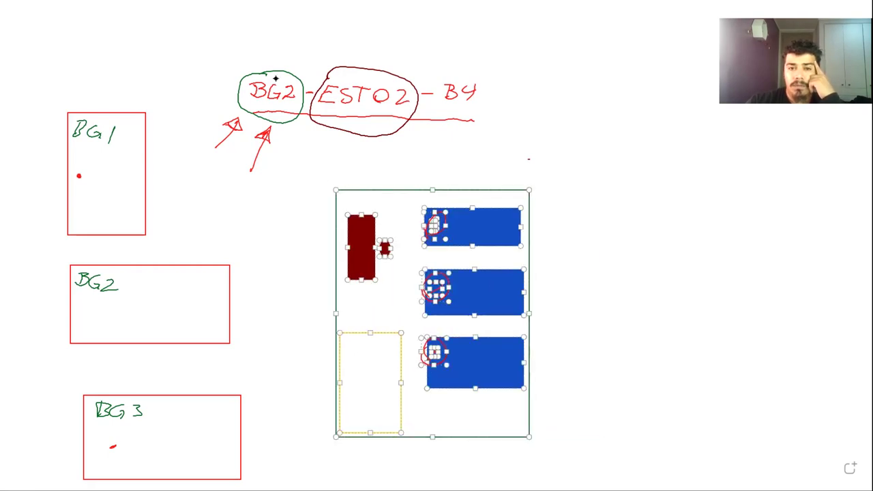
Draw an arrow from rack 2 to a large new red rectangle on the right
left_click(278, 253)
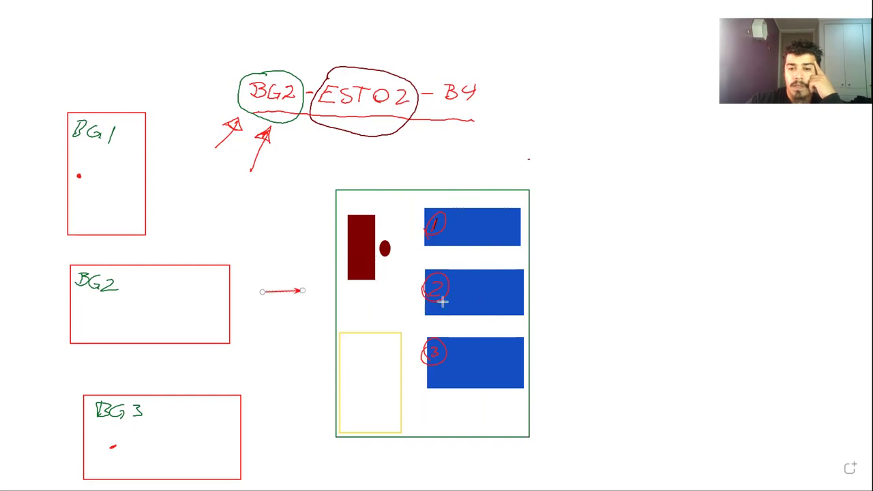
left_click_drag(504, 297, 587, 283)
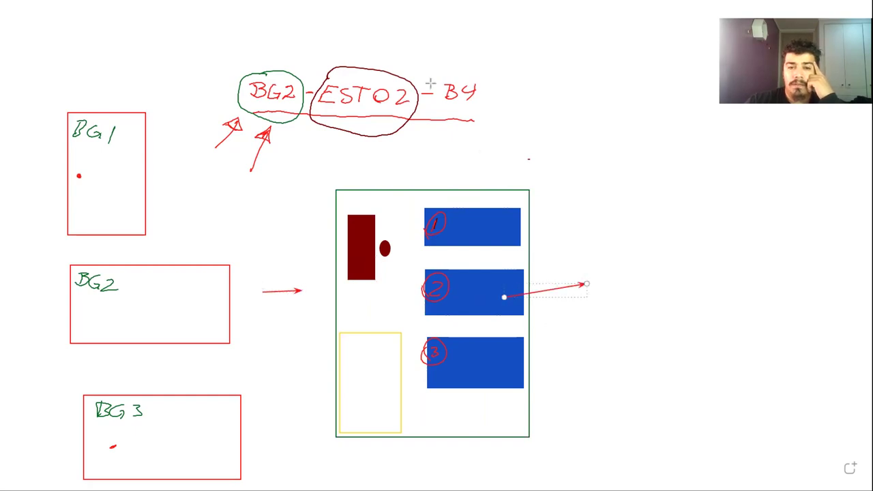
left_click_drag(609, 214, 845, 333)
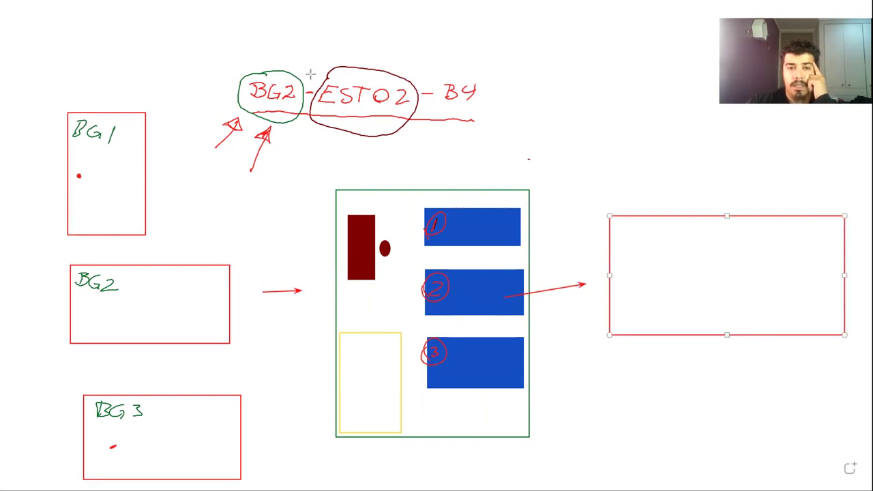
left_click(615, 269)
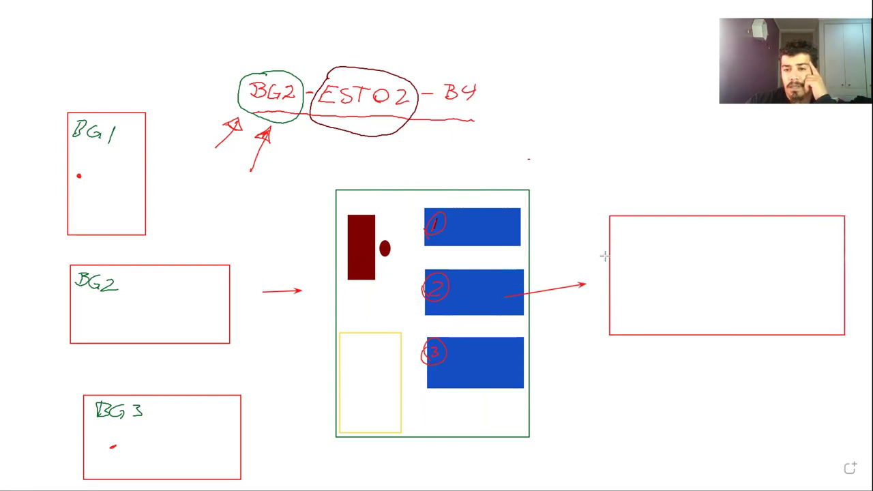
Divide the rectangle into cells with two horizontal and four vertical lines
mouse_move(610, 259)
left_mouse_down()
mouse_move(796, 277)
mouse_move(791, 262)
left_mouse_up()
left_click_drag(792, 218, 791, 335)
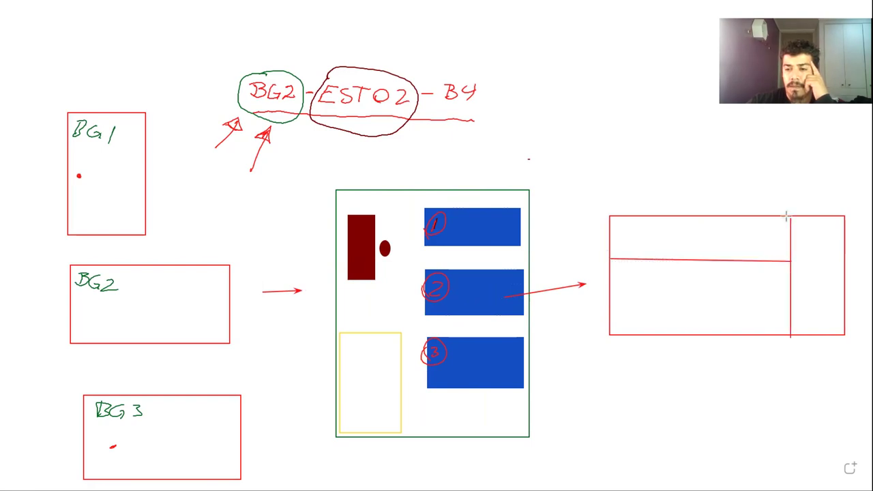
left_click_drag(607, 303, 789, 305)
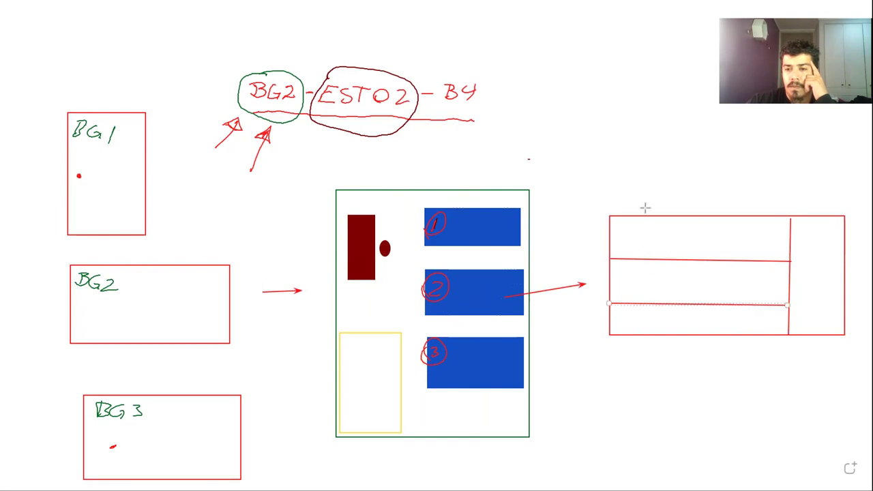
left_click_drag(657, 215, 659, 304)
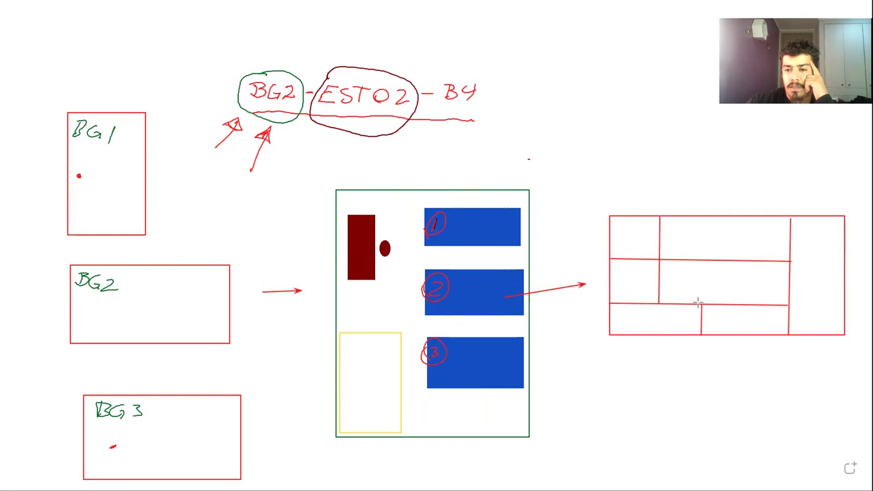
left_click_drag(697, 216, 699, 304)
left_click_drag(742, 217, 743, 334)
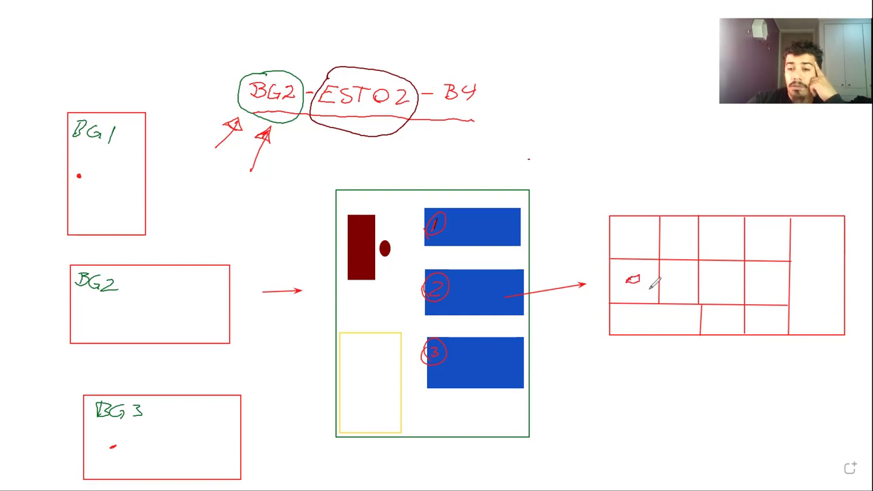
Mark an item in a grid cell and label the top row A, undoing stray lines
left_click_drag(673, 276, 678, 281)
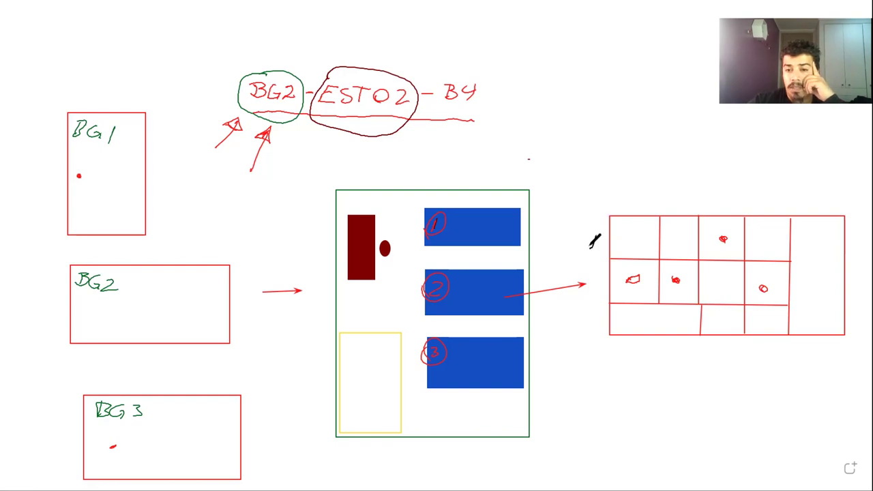
left_click_drag(591, 250, 601, 244)
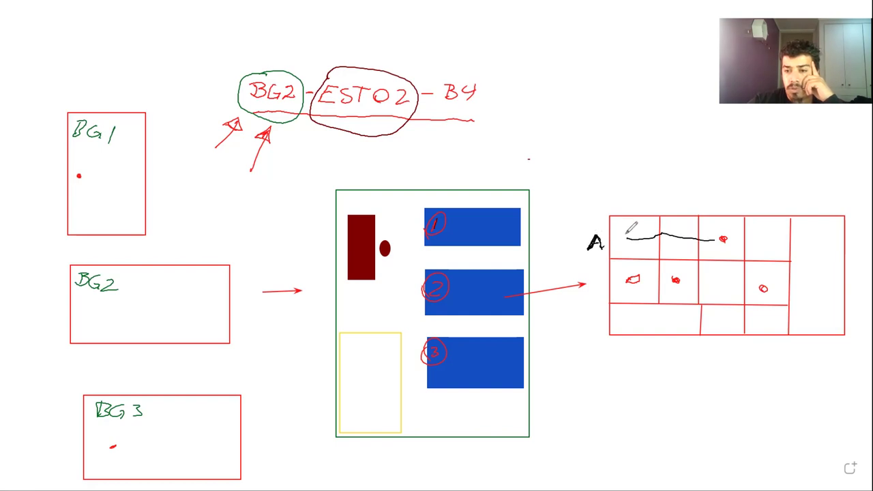
key("ctrl+z")
left_click_drag(629, 240, 840, 266)
key("ctrl+z")
mouse_move(628, 236)
left_mouse_down()
mouse_move(779, 244)
mouse_move(788, 254)
left_mouse_up()
left_click_drag(714, 193, 552, 119)
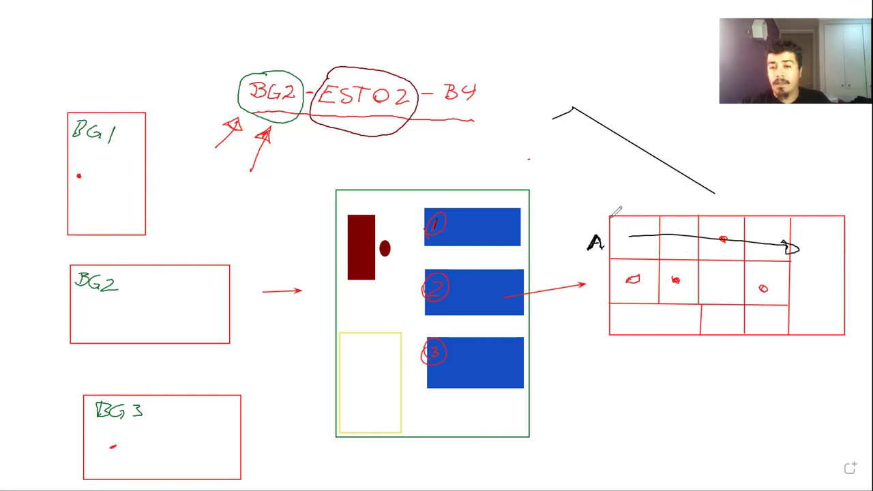
key("ctrl+z")
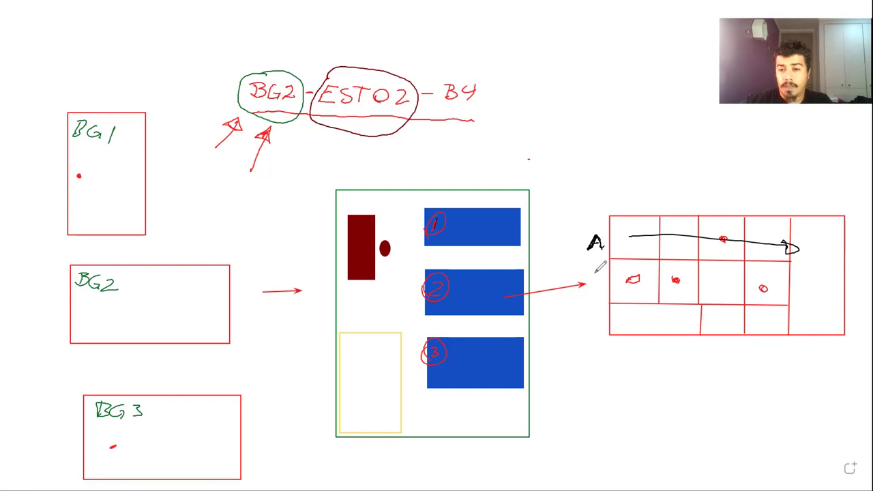
Label row B, then erase the stray lines across rows A and B and the D label
mouse_move(597, 272)
left_mouse_down()
mouse_move(596, 293)
mouse_move(774, 293)
left_mouse_up()
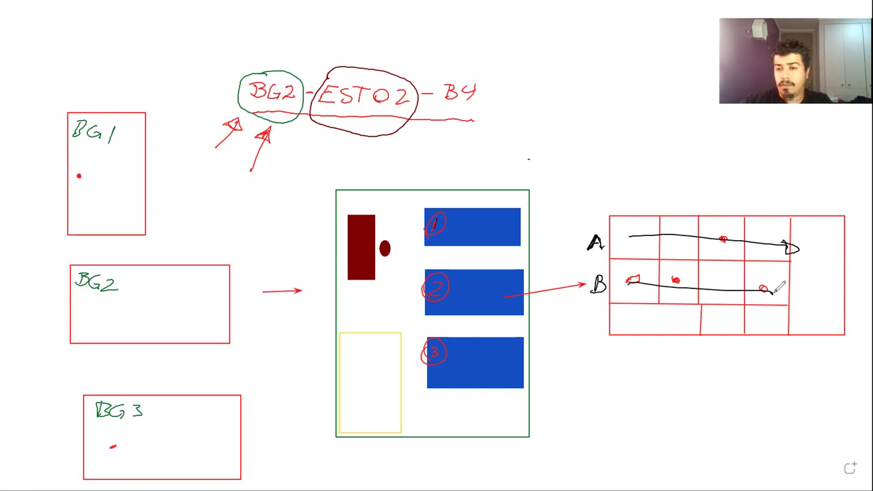
left_click_drag(632, 326, 780, 322)
key("ctrl+z")
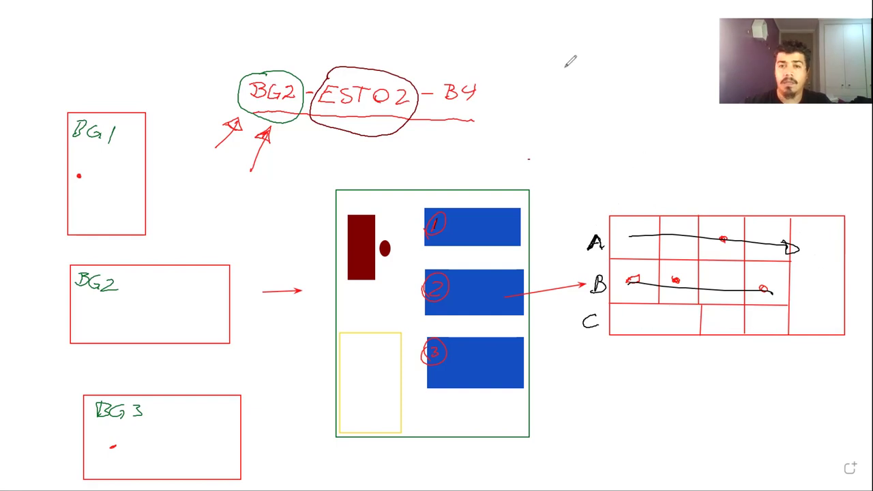
key("e")
mouse_move(680, 247)
left_mouse_down()
mouse_move(676, 232)
mouse_move(727, 285)
mouse_move(760, 269)
left_mouse_up()
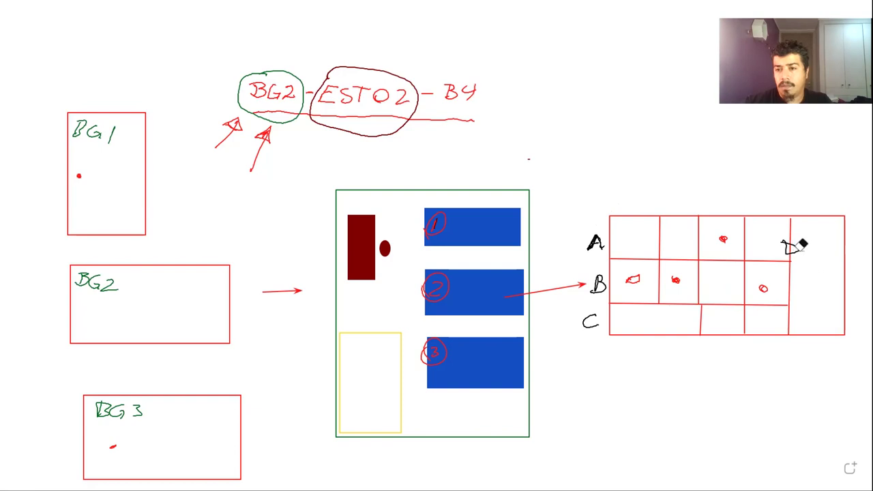
left_click_drag(804, 240, 757, 224)
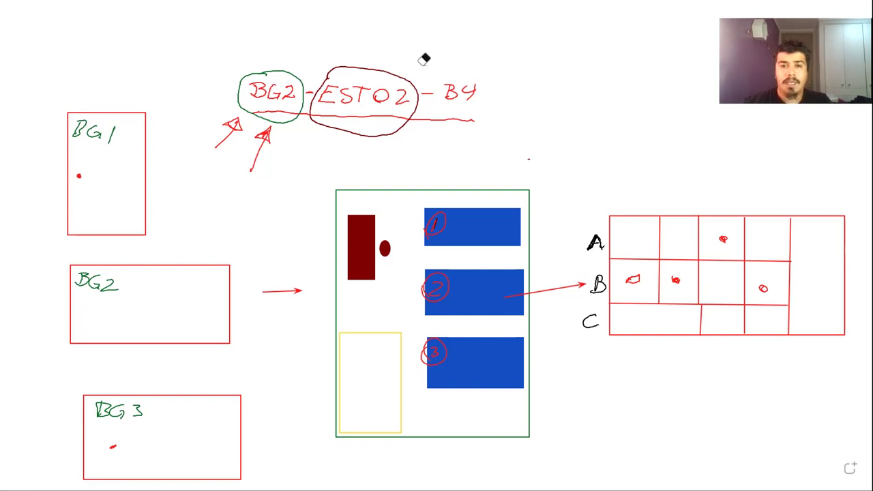
key("p")
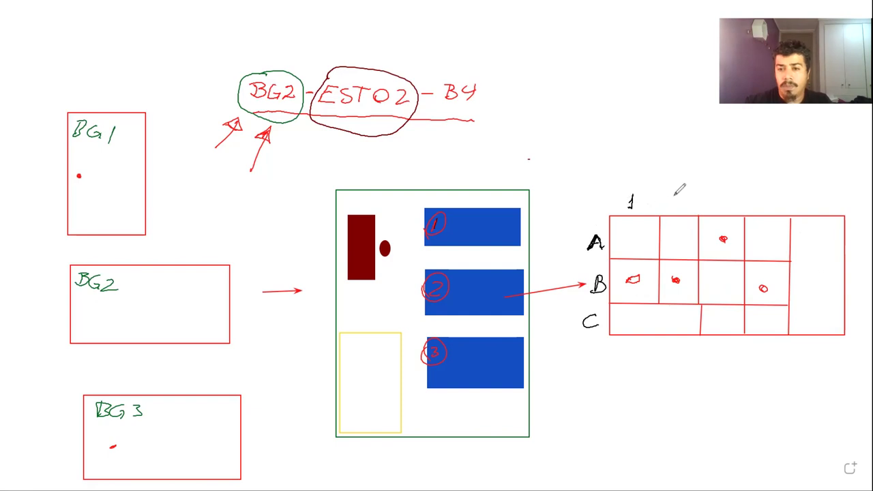
Number the grid columns, circle the B4 code, and circle the mark in cell B4
left_click_drag(675, 200, 763, 212)
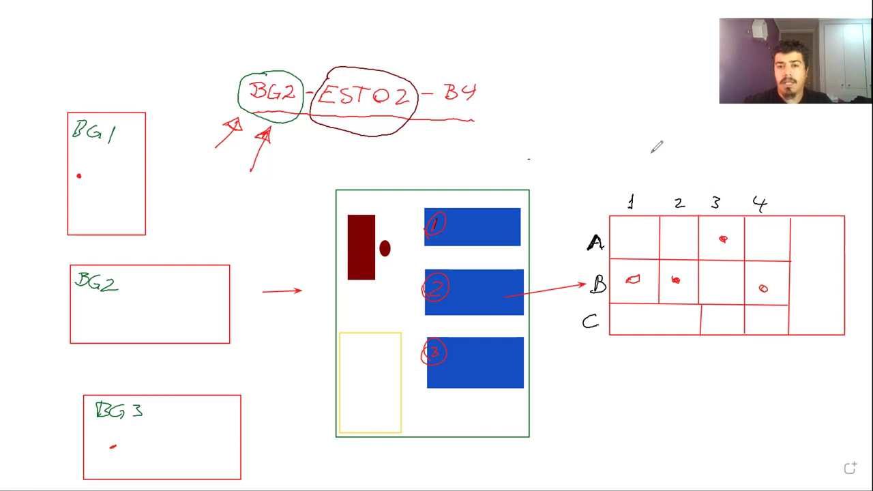
left_click_drag(444, 75, 466, 70)
left_click_drag(451, 113, 467, 64)
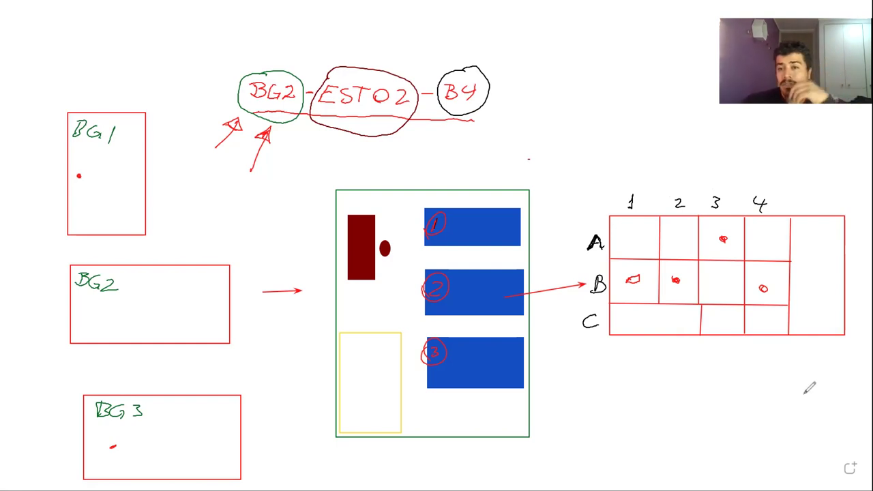
mouse_move(754, 298)
left_mouse_down()
mouse_move(760, 270)
mouse_move(781, 287)
left_mouse_up()
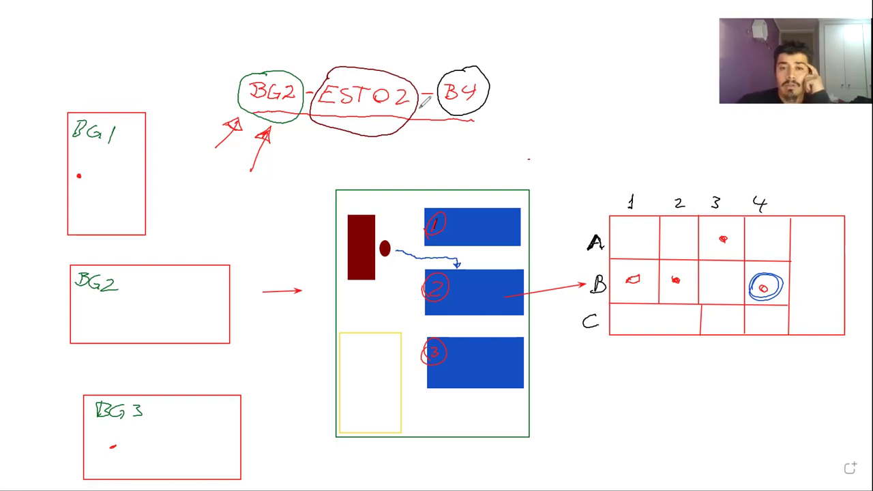
Add a small blue tick, then handwrite 'OPTIMIZAR Tiempos' in blue above the grid
mouse_move(400, 287)
left_mouse_down()
mouse_move(423, 267)
mouse_move(418, 314)
mouse_move(426, 309)
left_mouse_up()
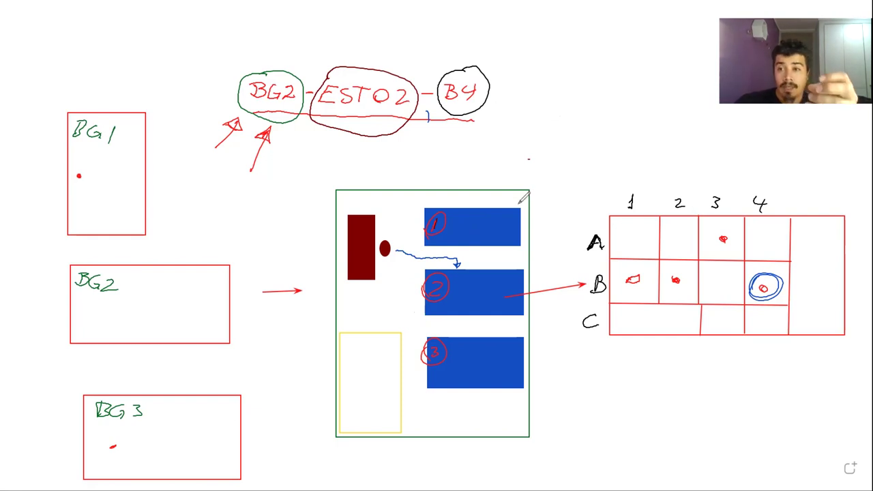
left_click_drag(576, 125, 603, 145)
left_click_drag(636, 96, 626, 145)
mouse_move(607, 123)
left_mouse_down()
mouse_move(648, 113)
mouse_move(653, 146)
mouse_move(712, 142)
left_mouse_up()
mouse_move(712, 145)
left_mouse_down()
mouse_move(724, 124)
mouse_move(731, 146)
left_mouse_up()
left_click_drag(713, 140, 764, 149)
left_click_drag(685, 161, 687, 179)
left_click_drag(739, 164, 822, 179)
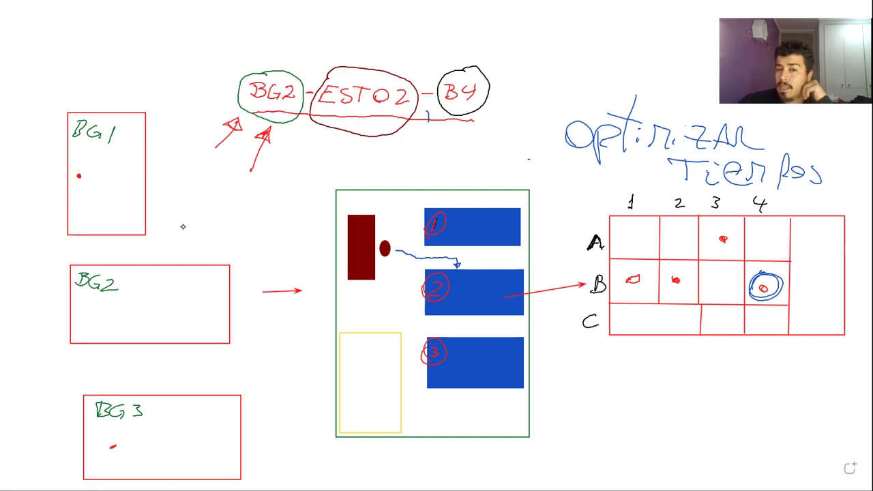
key("alt+Tab")
Enter 'FILTRO DE ACERO PARA SISTEMAS PRESURIZADO' in the spare part's Notas field
left_click(221, 256)
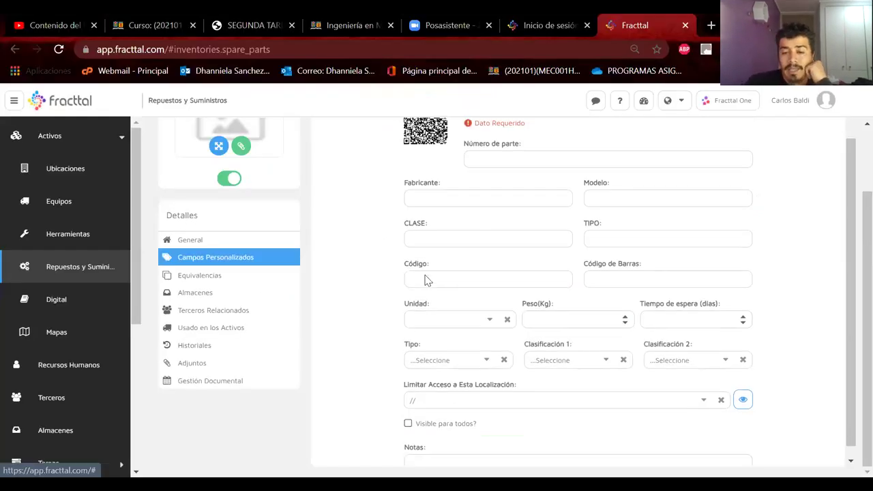
left_click(469, 453)
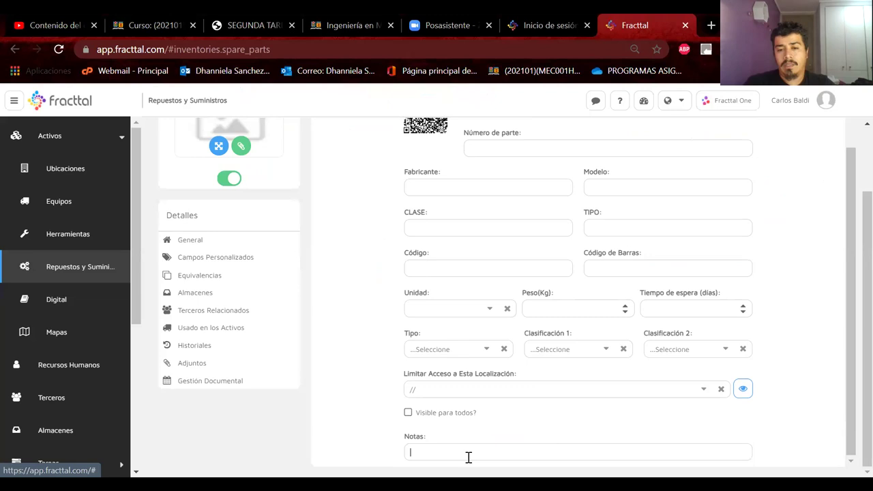
type("FILTRO")
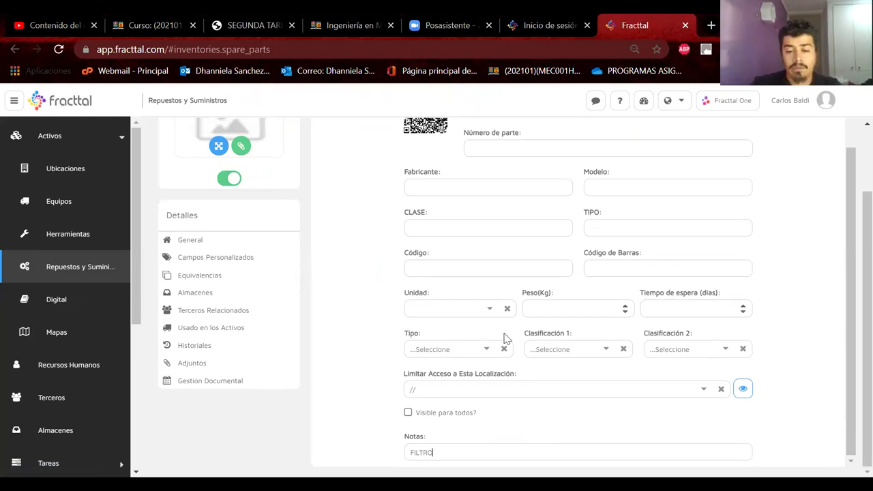
type(" DE ACER")
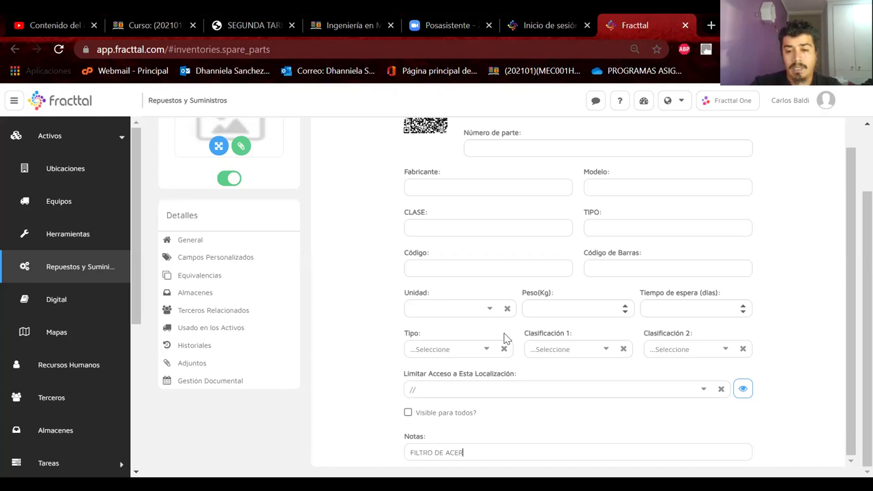
type("O PARA SISTEMAS PRES")
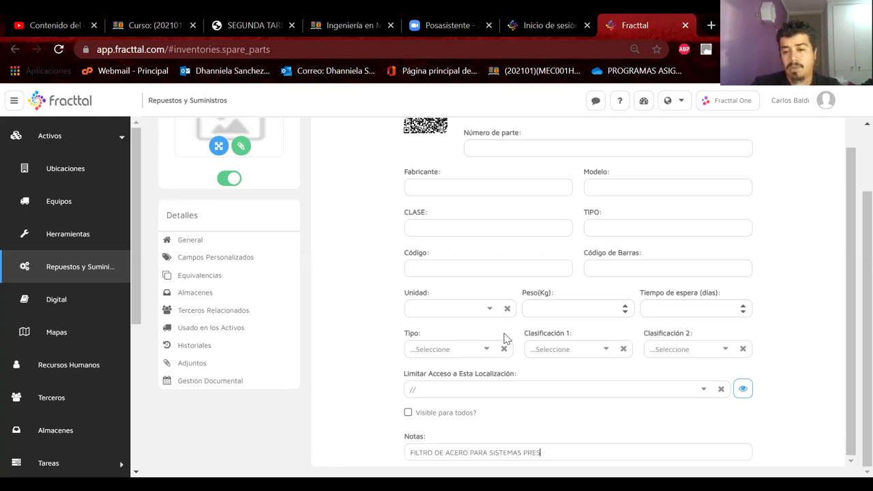
type("URIZADOS")
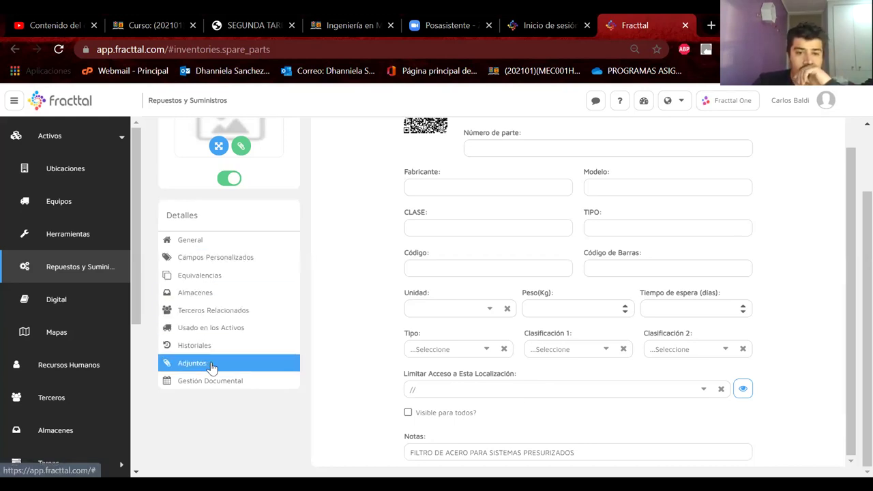
Open the spare part's Historiales section showing the empty asset history table
left_click(219, 390)
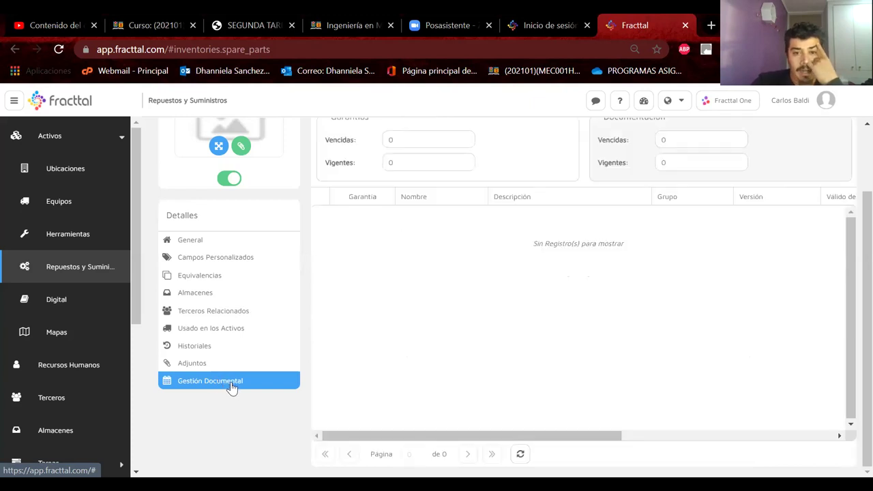
scroll(402, 261, "up", 2)
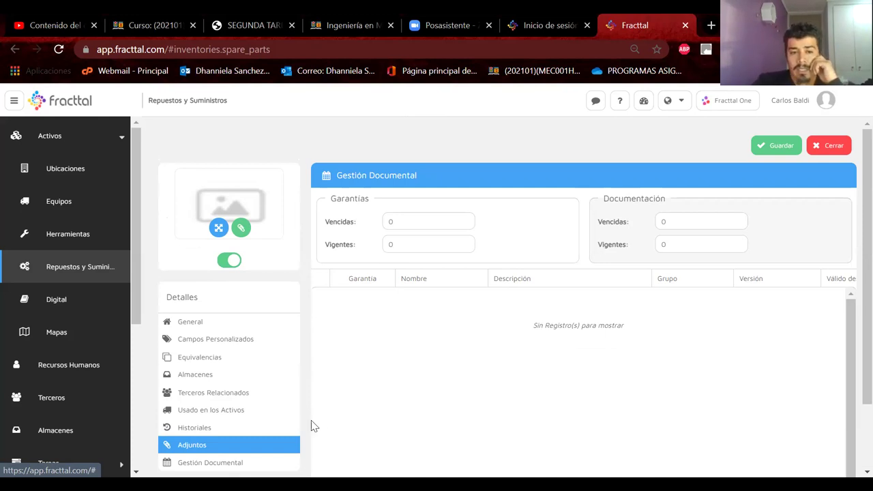
left_click(191, 428)
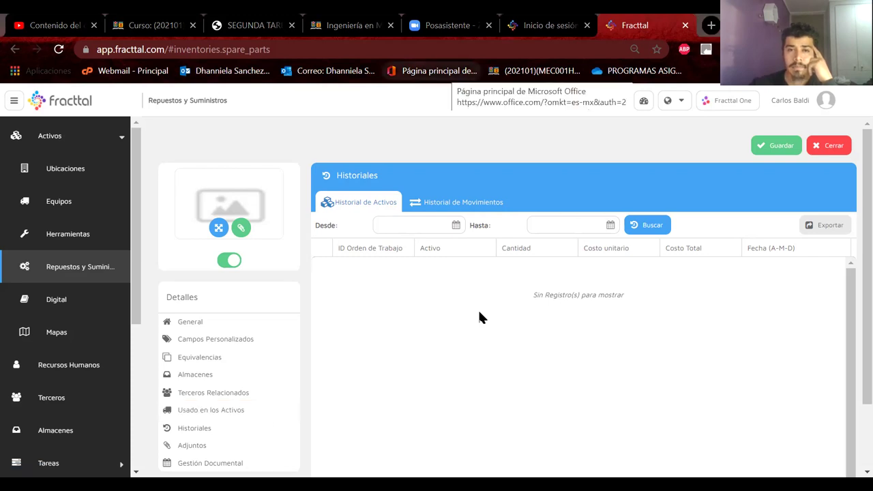
Draw the red graph axes and label them Cantidad and tiempo
mouse_move(372, 290)
left_mouse_down()
mouse_move(373, 450)
mouse_move(711, 452)
left_mouse_up()
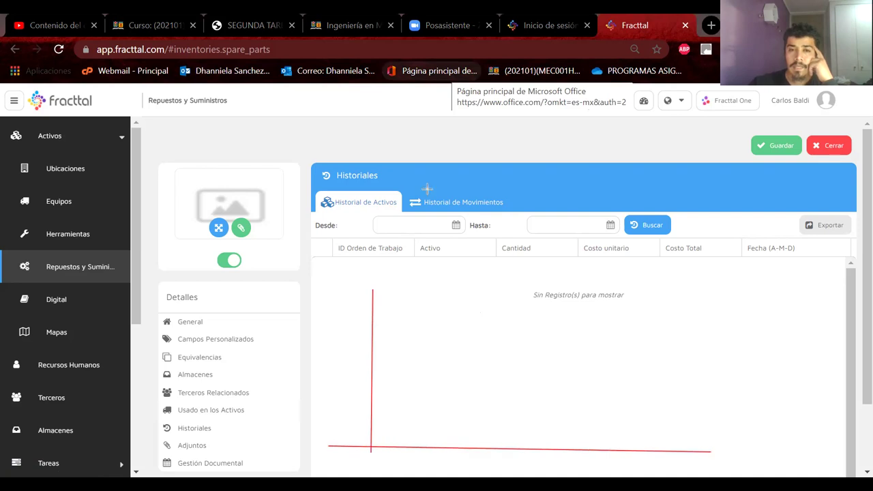
left_click_drag(729, 448, 725, 471)
left_click_drag(720, 456, 779, 464)
left_click(737, 460)
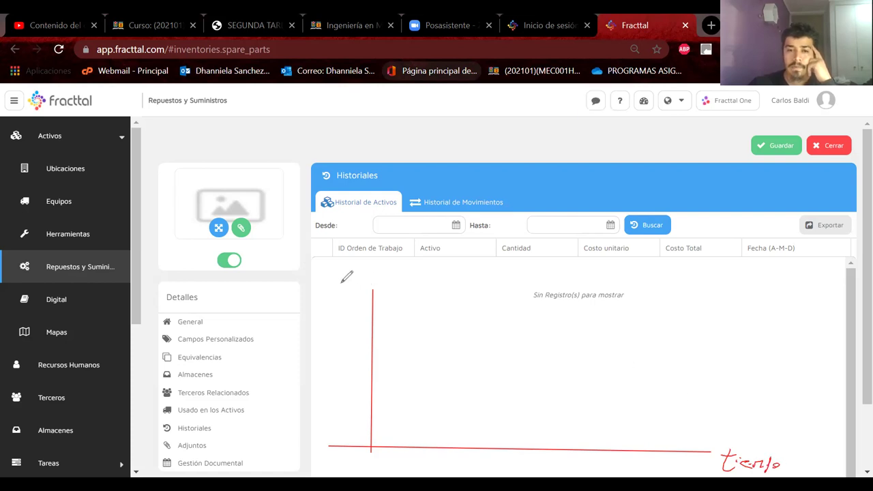
mouse_move(344, 275)
left_mouse_down()
mouse_move(346, 266)
mouse_move(349, 277)
mouse_move(400, 266)
left_mouse_up()
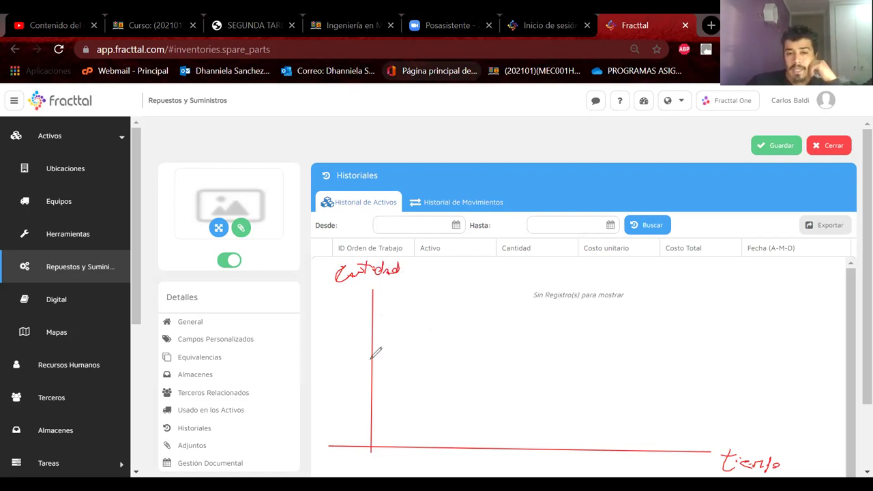
Mark the Qmax, Q* and Qmin levels on the quantity axis and draw a green refill line
left_click_drag(369, 360, 374, 360)
mouse_move(369, 405)
left_mouse_down()
mouse_move(335, 413)
mouse_move(365, 410)
left_mouse_up()
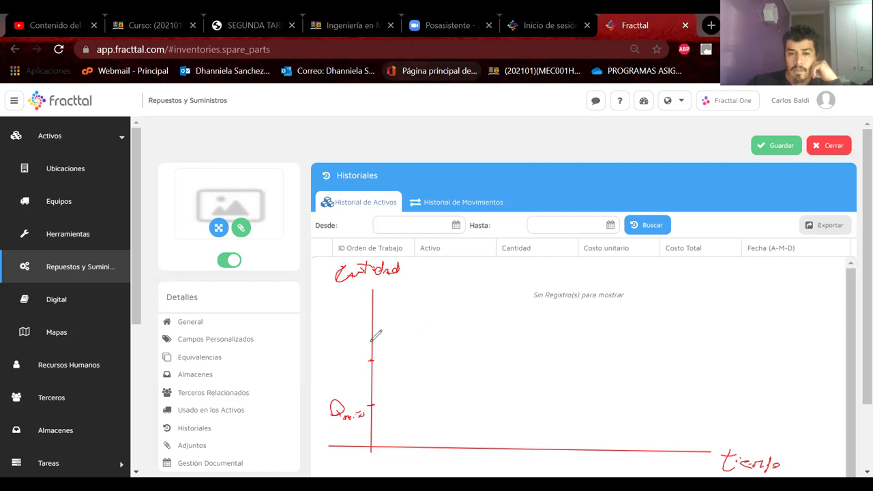
mouse_move(339, 347)
left_mouse_down()
mouse_move(349, 349)
mouse_move(361, 329)
left_mouse_up()
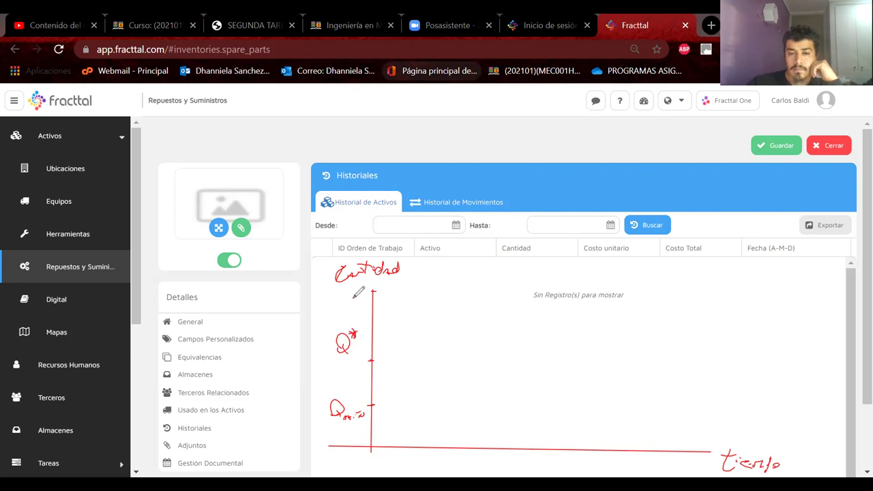
left_click_drag(334, 291, 360, 292)
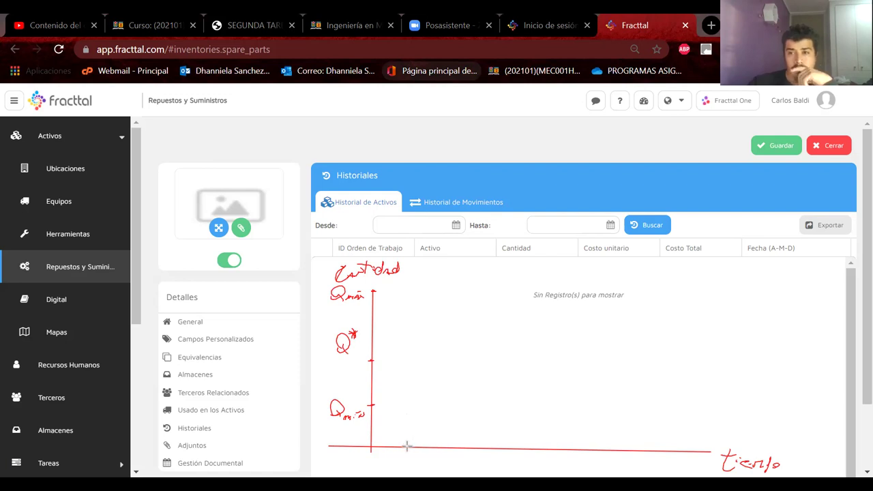
mouse_move(407, 446)
left_mouse_down()
mouse_move(409, 307)
mouse_move(408, 447)
left_mouse_up()
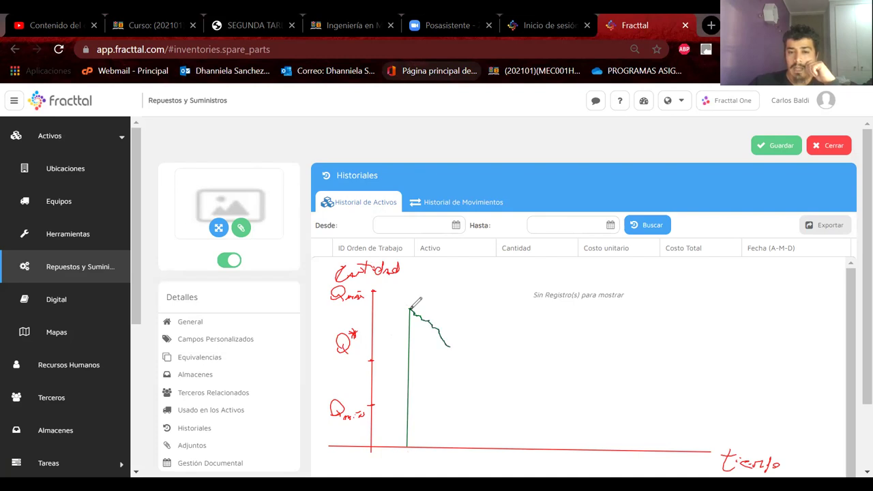
Draw the red Qmin line and green second and third refills with declining curves
left_click_drag(470, 368, 482, 377)
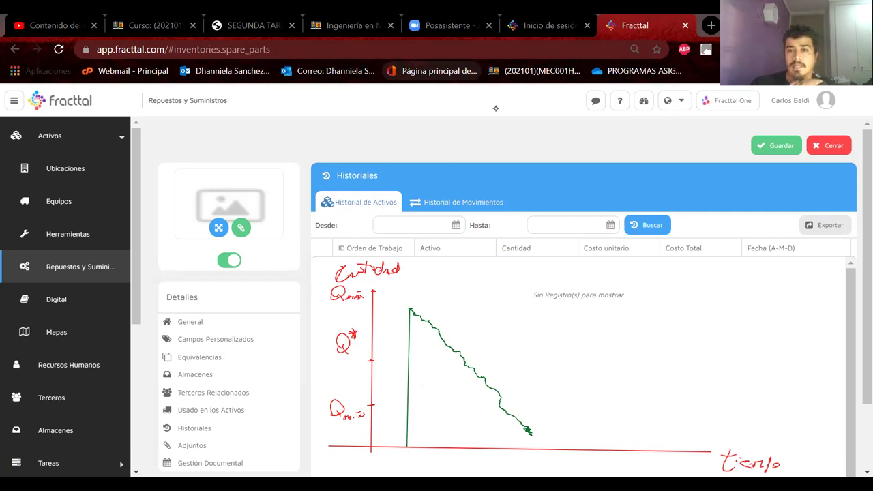
left_click_drag(372, 408, 723, 409)
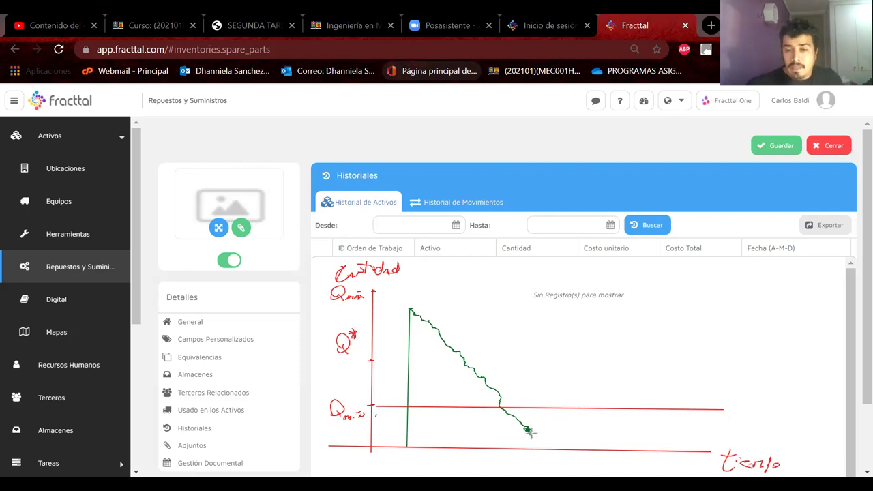
left_click_drag(531, 433, 532, 295)
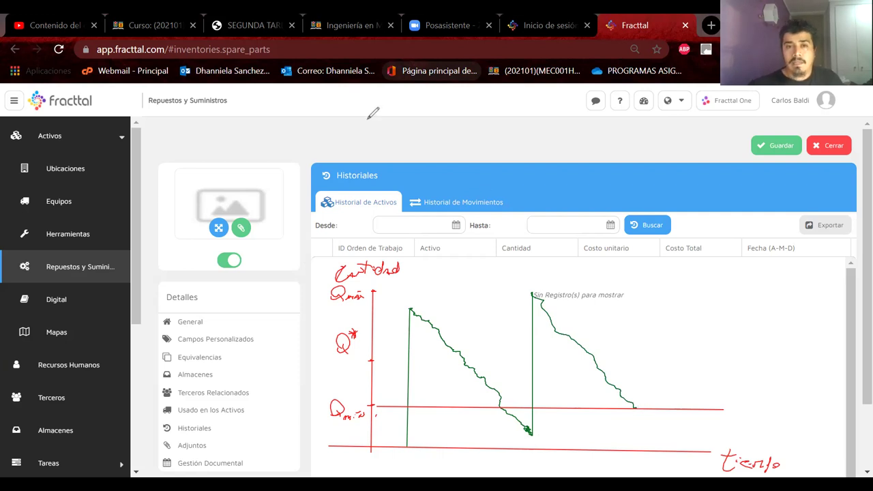
left_click_drag(629, 295, 635, 409)
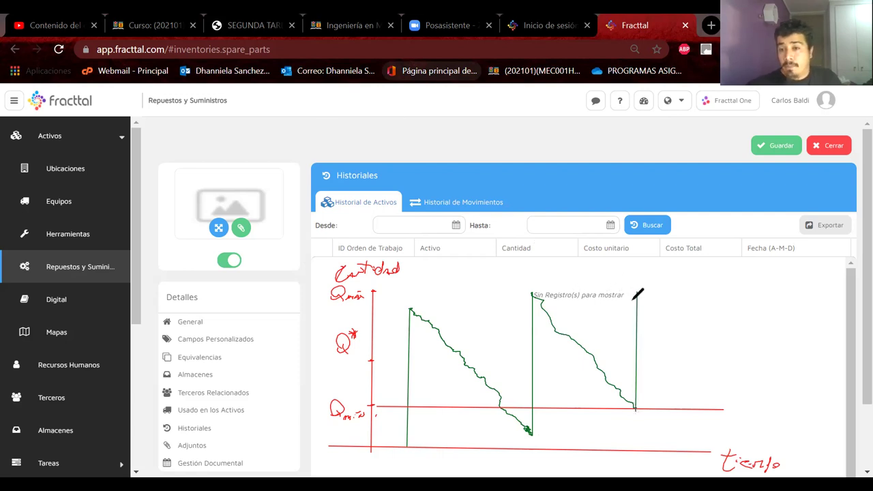
left_click_drag(638, 293, 660, 330)
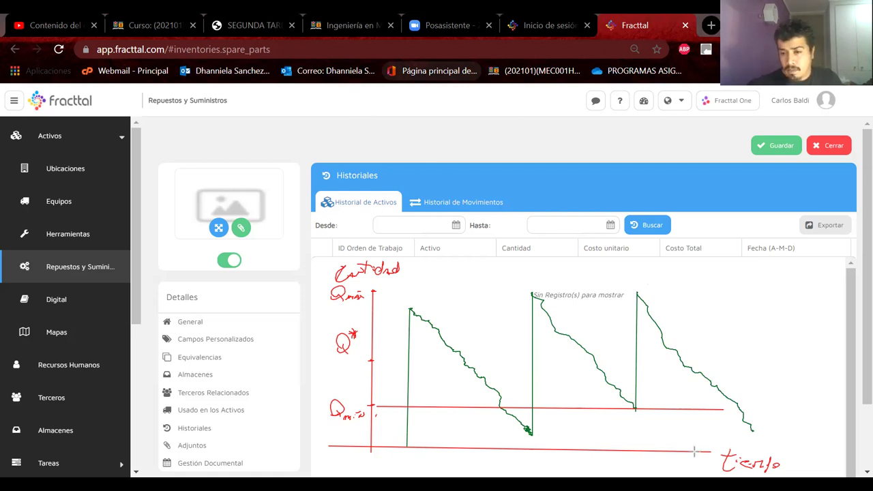
Extend the tiempo axis and Qmin line right, marking the third curve's end
left_click_drag(703, 451, 852, 453)
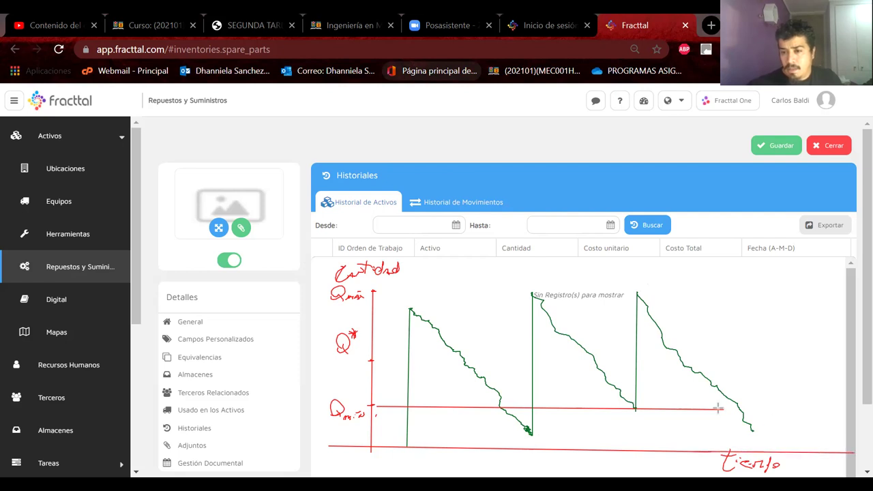
left_click_drag(717, 408, 846, 407)
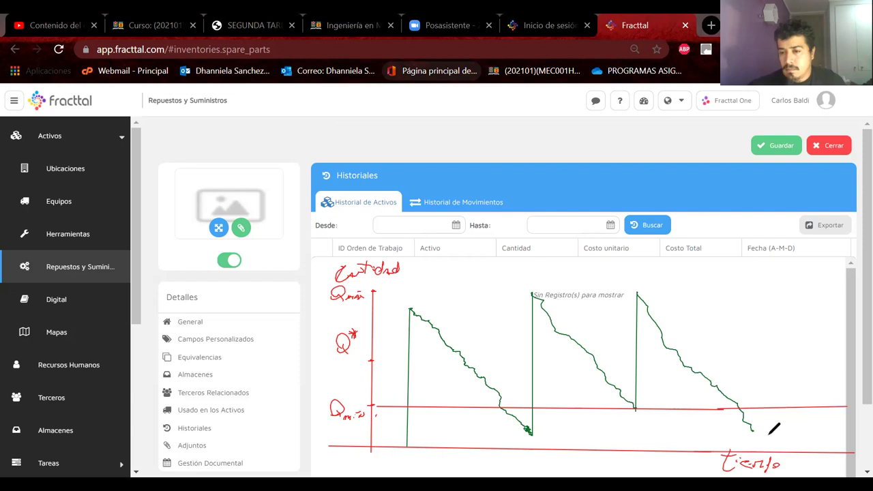
left_click_drag(750, 431, 757, 431)
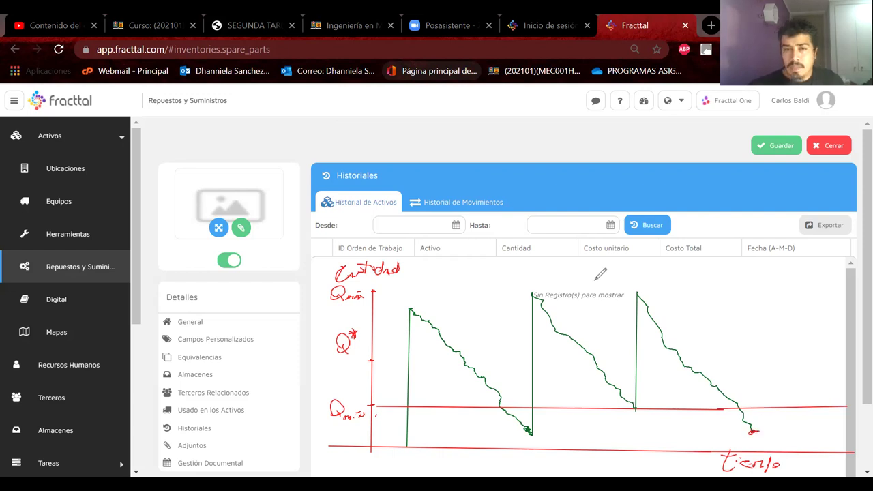
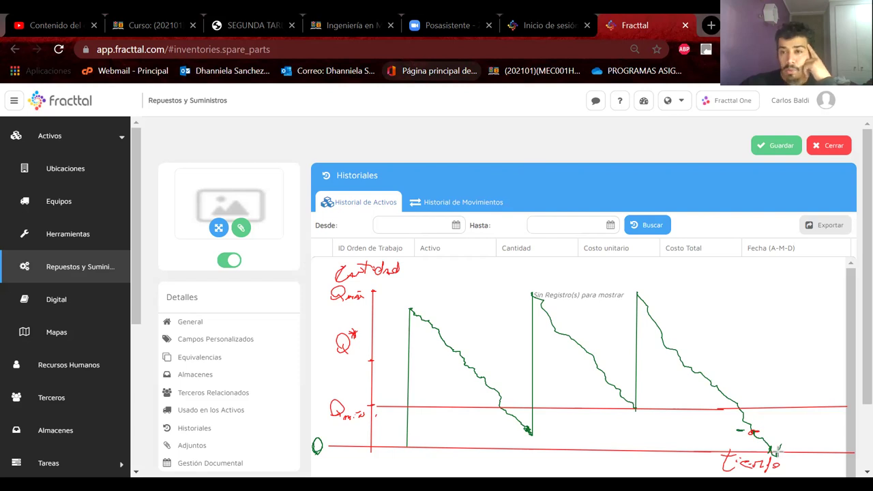
Draw the final vertical restock line on the stock graph and write an underlined 'Stock' above Historiales
mouse_move(781, 420)
left_mouse_down()
mouse_move(775, 296)
mouse_move(778, 440)
mouse_move(777, 293)
left_mouse_up()
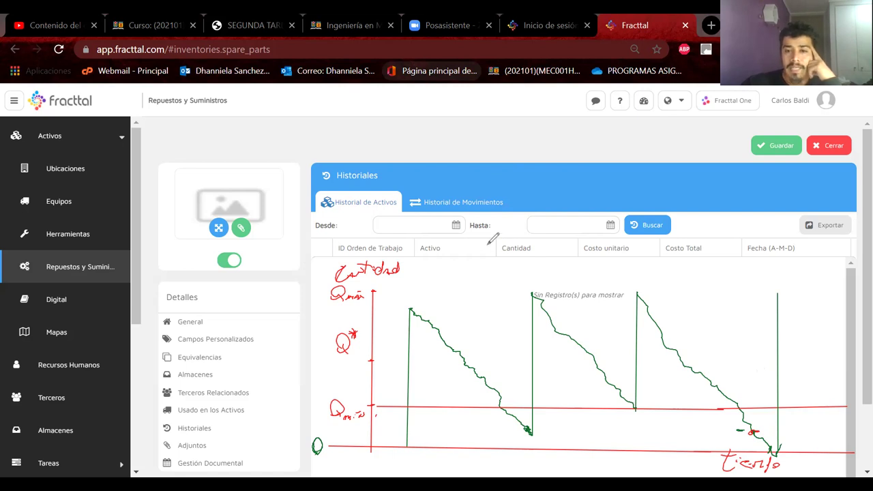
left_click_drag(535, 133, 491, 157)
left_click_drag(540, 130, 536, 158)
left_click_drag(525, 144, 599, 161)
left_click_drag(470, 175, 622, 182)
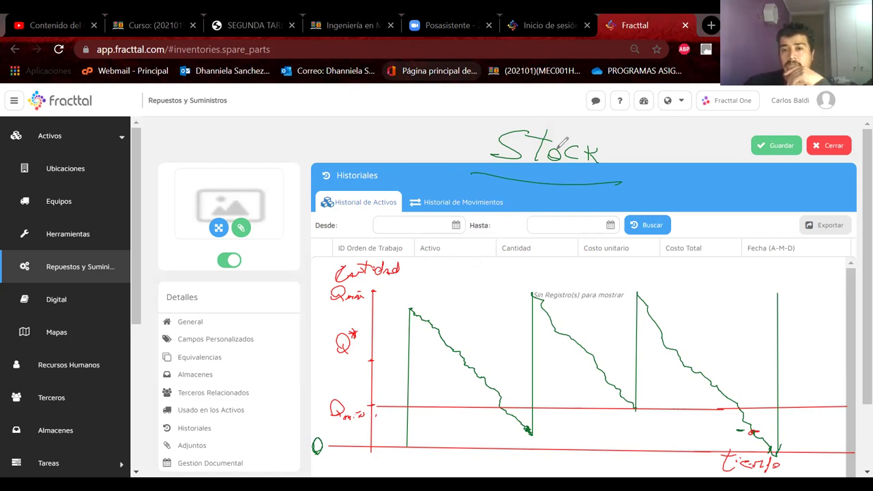
Draw quotation marks around the handwritten 'Stock' and a check mark to its left
left_click_drag(479, 120, 476, 129)
left_click_drag(607, 128, 609, 134)
left_click_drag(613, 126, 615, 134)
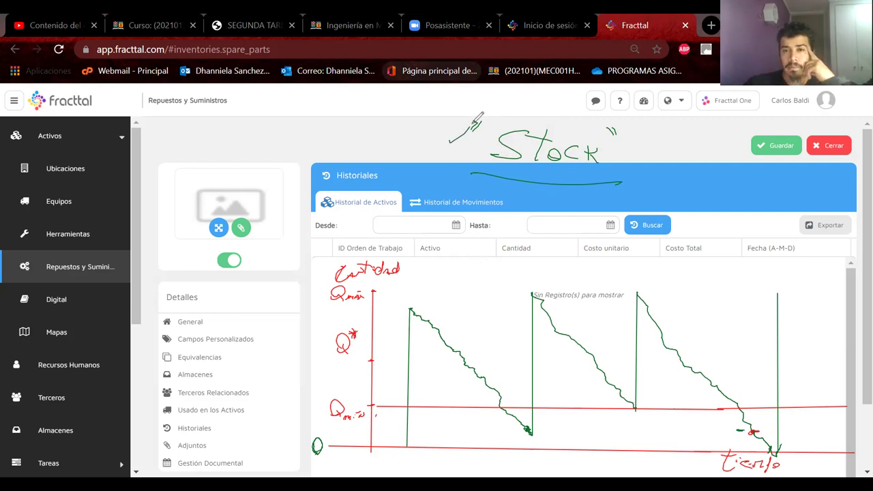
left_click_drag(448, 133, 486, 127)
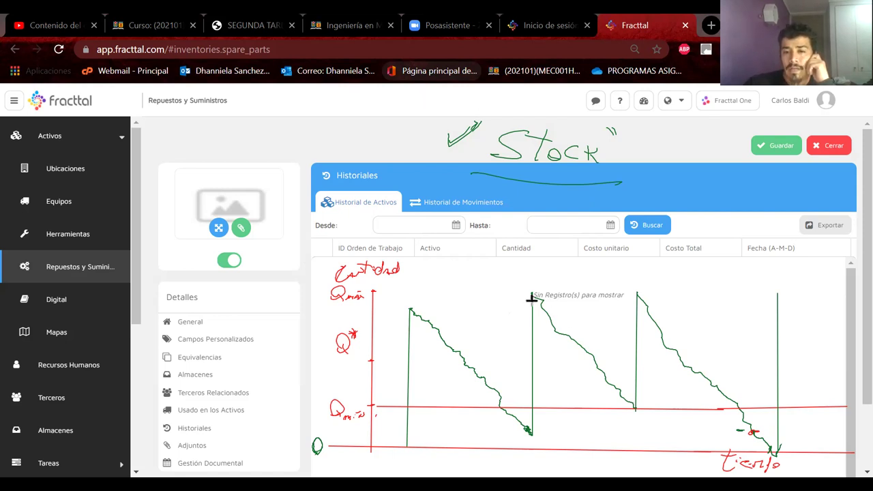
Draw straight blue average-decline lines down the second, third and first sawtooth slopes
left_click_drag(533, 291, 635, 408)
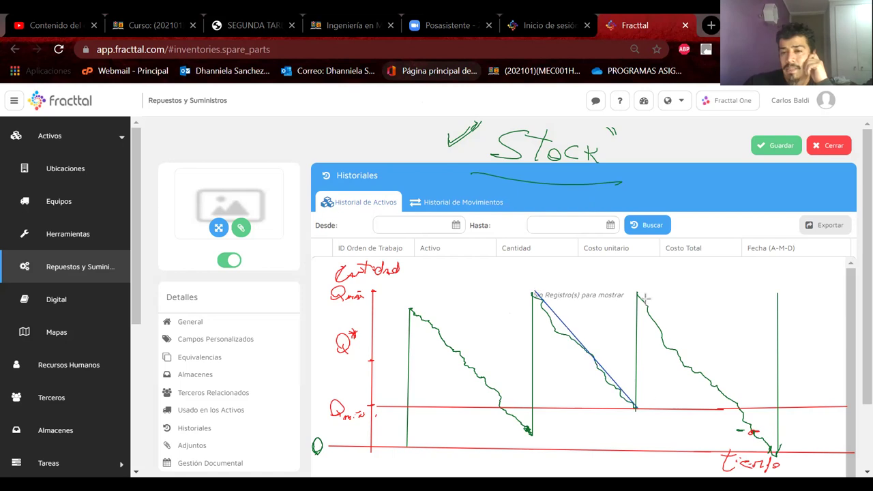
left_click_drag(638, 297, 778, 453)
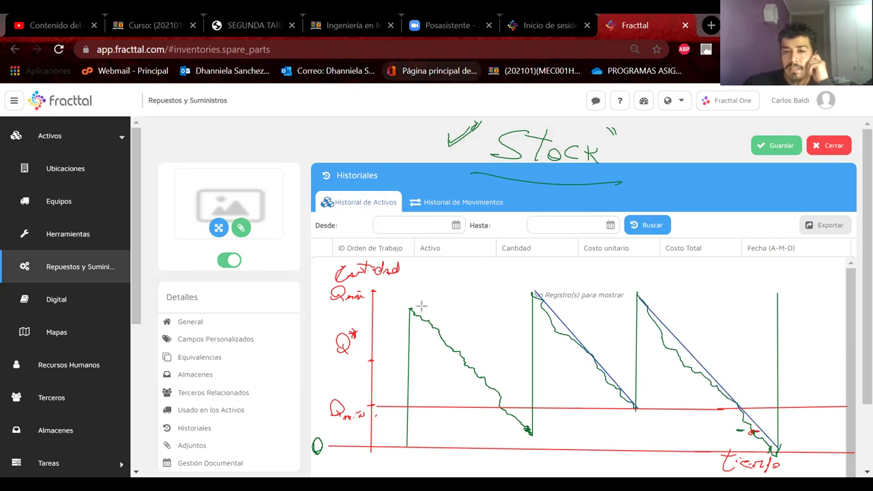
left_click_drag(414, 310, 531, 431)
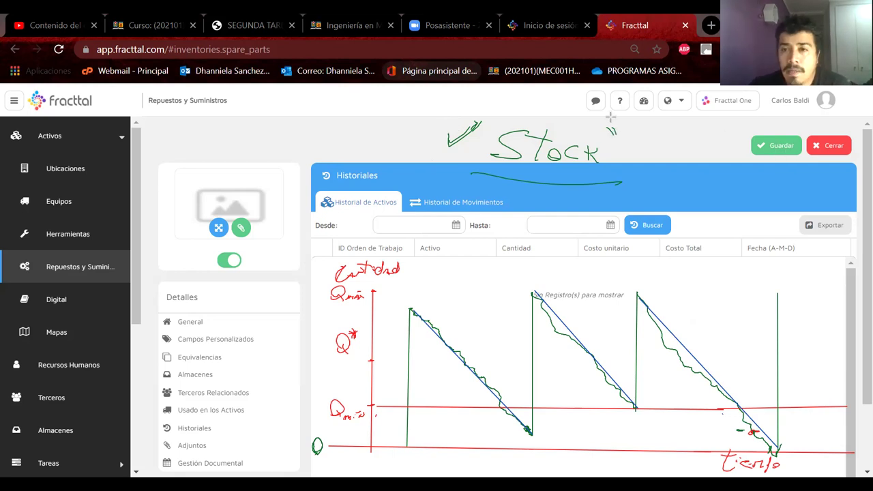
Erase all hand-drawn annotations and open the Recursos Humanos personnel list
key("Escape")
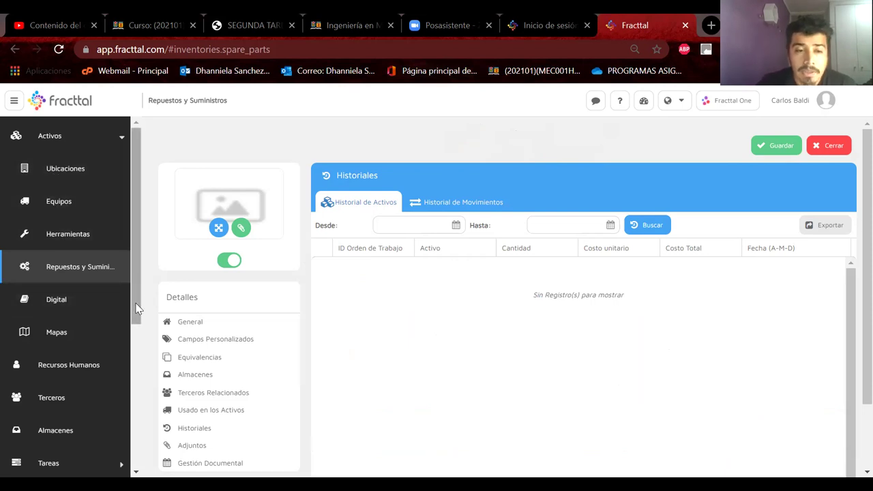
scroll(134, 303, "down", 2)
left_click(107, 298)
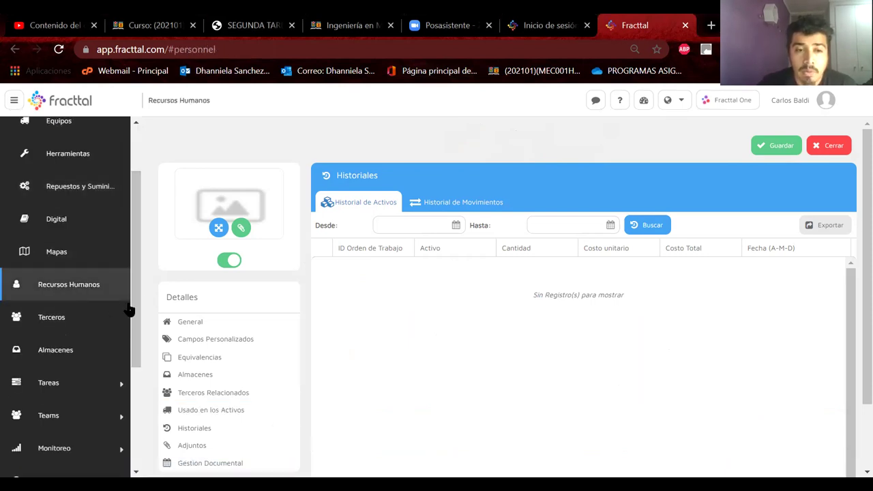
Expand the Tareas sidebar section and open the Plan de Tareas list
left_click_drag(134, 312, 132, 368)
right_click(60, 278)
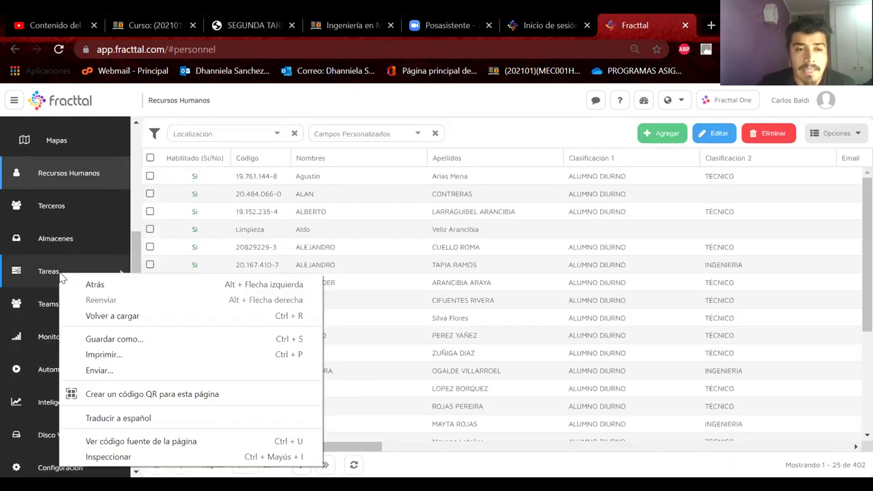
right_click(58, 276)
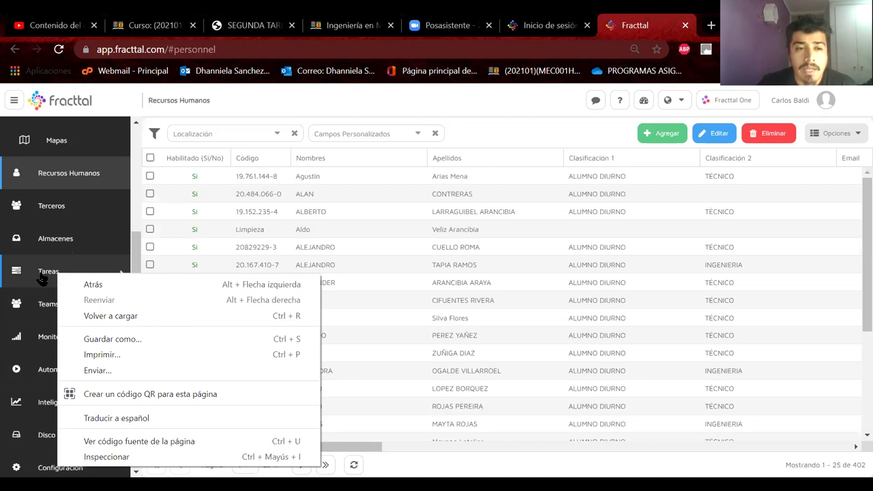
left_click(41, 279)
left_click(70, 304)
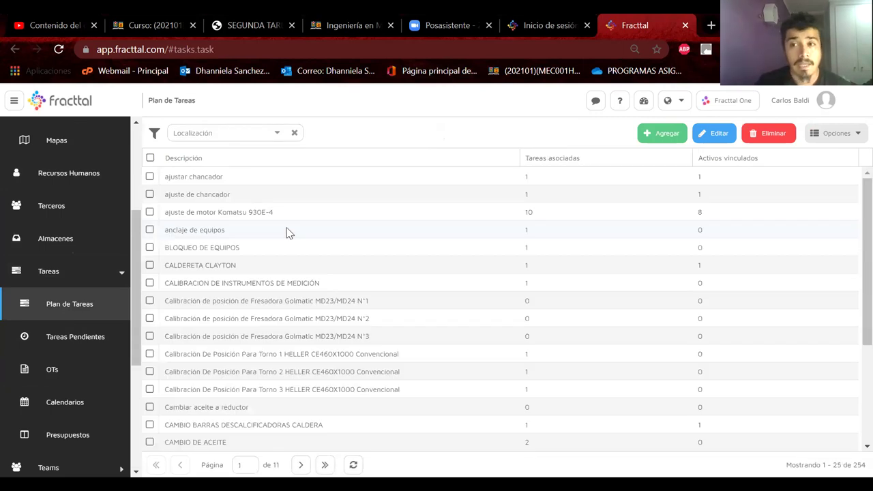
Open the OTs work-order board from the Tareas sidebar section
left_click(65, 372)
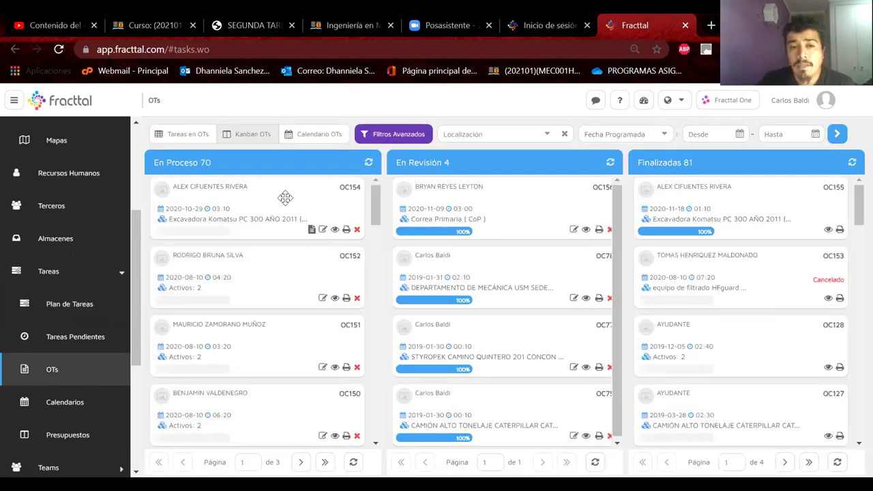
Open work order OC154 for execution and review the Limpieza task's resources
left_click(324, 231)
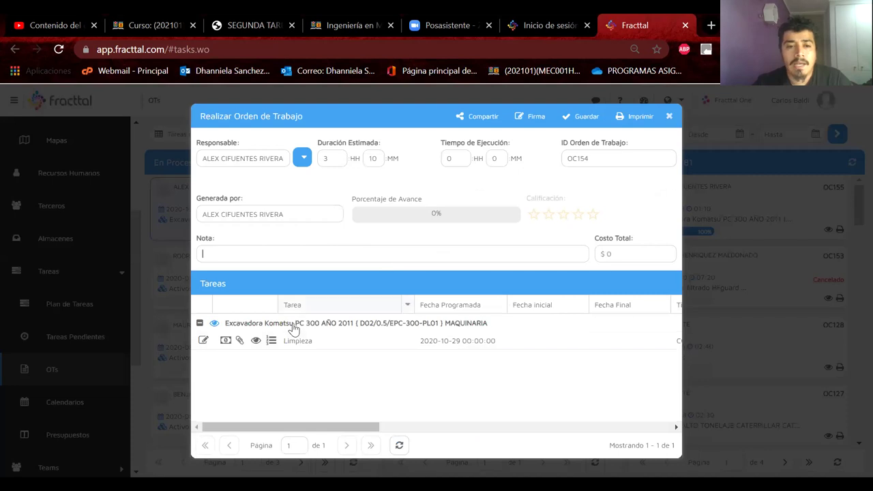
left_click(203, 341)
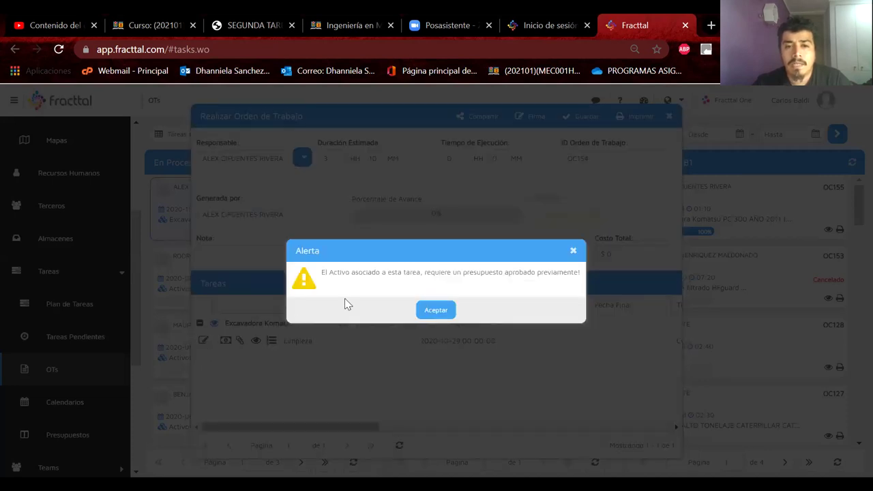
left_click(443, 311)
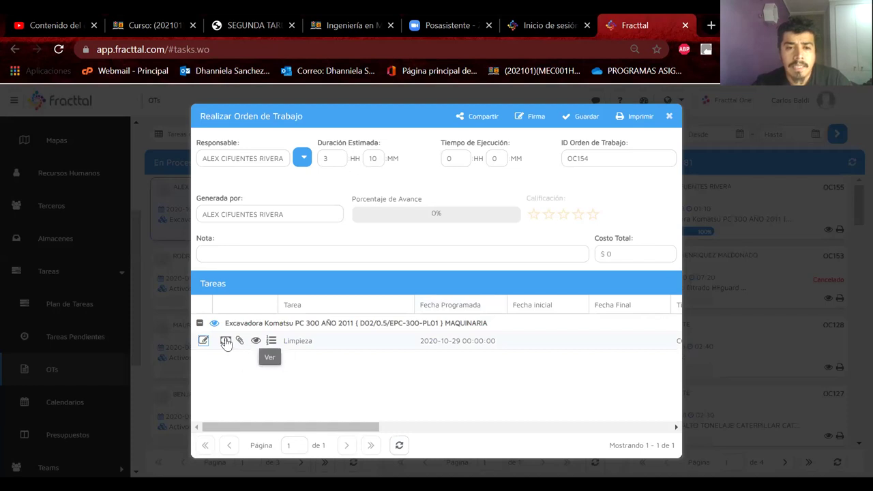
left_click(225, 341)
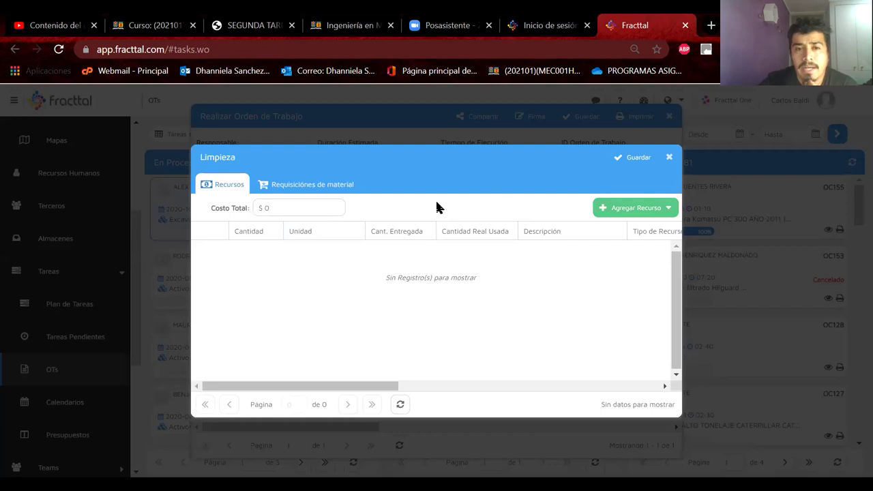
left_click(632, 165)
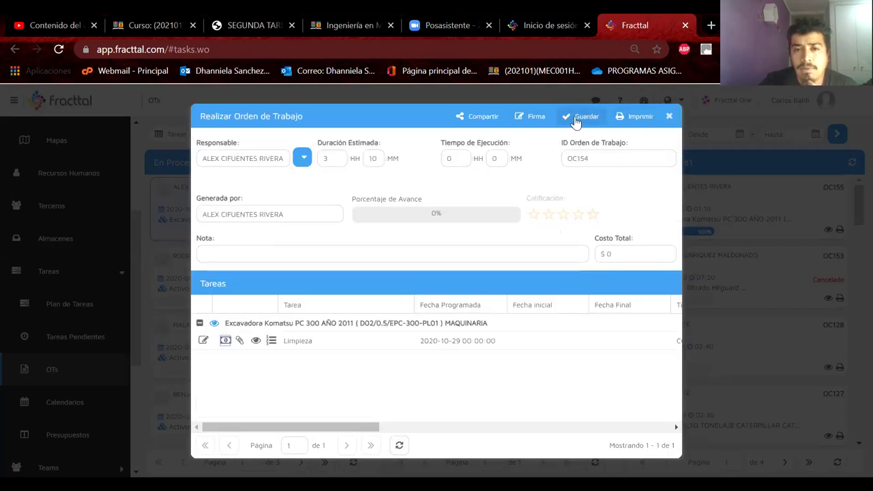
Inspect the responsible-person source options and the Limpieza procedure subtasks
left_click(303, 158)
left_click(453, 181)
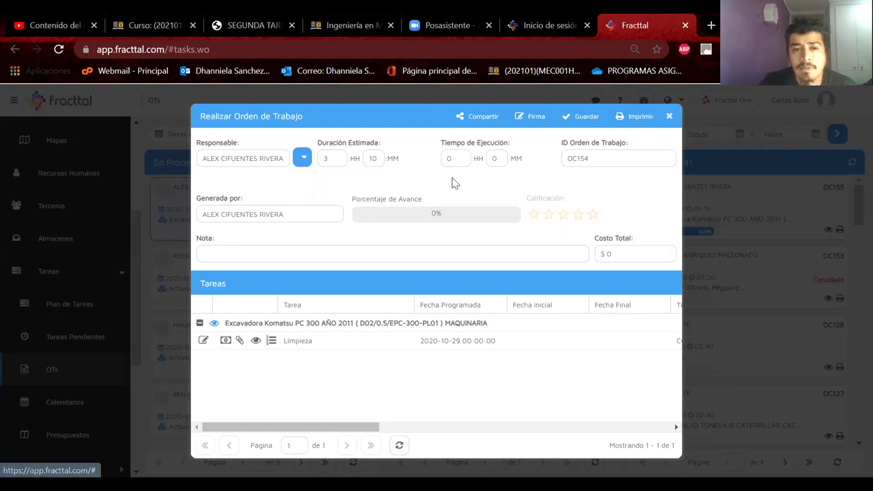
left_click_drag(296, 216, 271, 216)
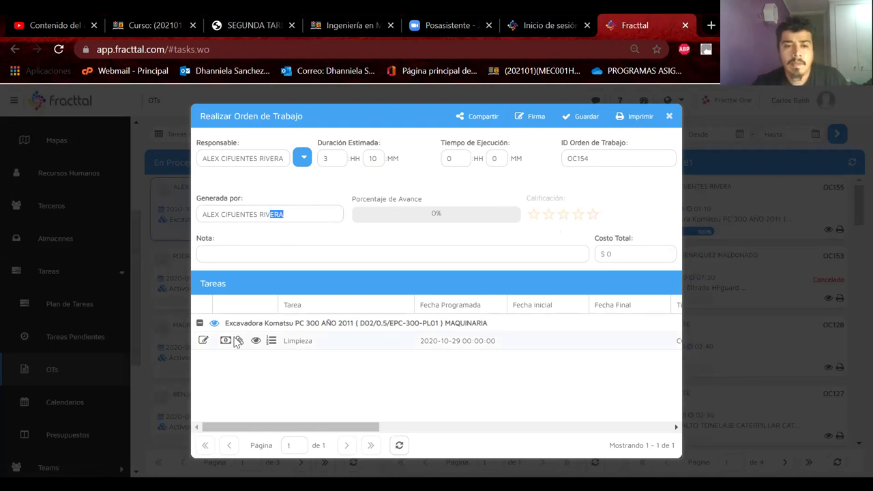
left_click(272, 342)
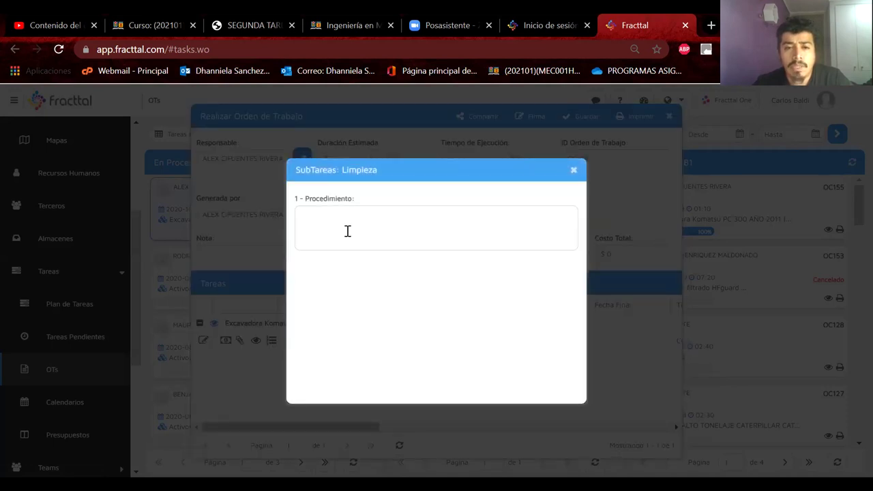
left_click(573, 170)
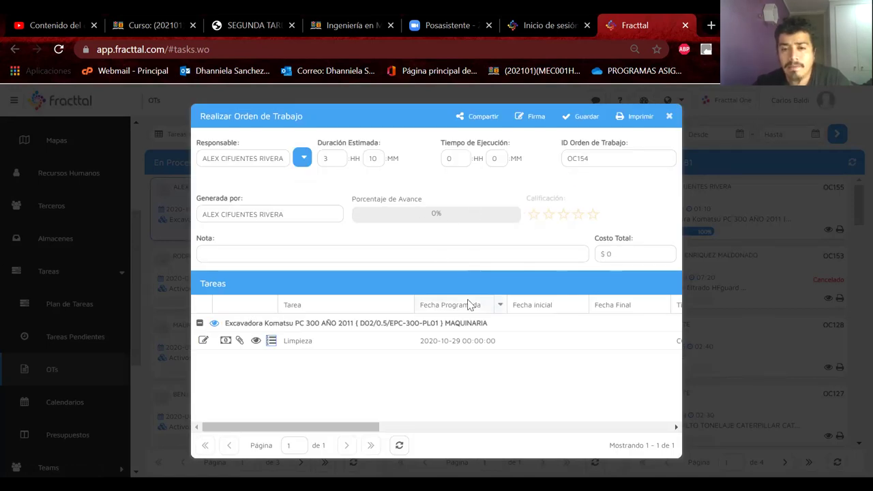
Attempt to execute Limpieza, accept the approved-budget Alerta, and check its Recursos
scroll(468, 346, "right", 5)
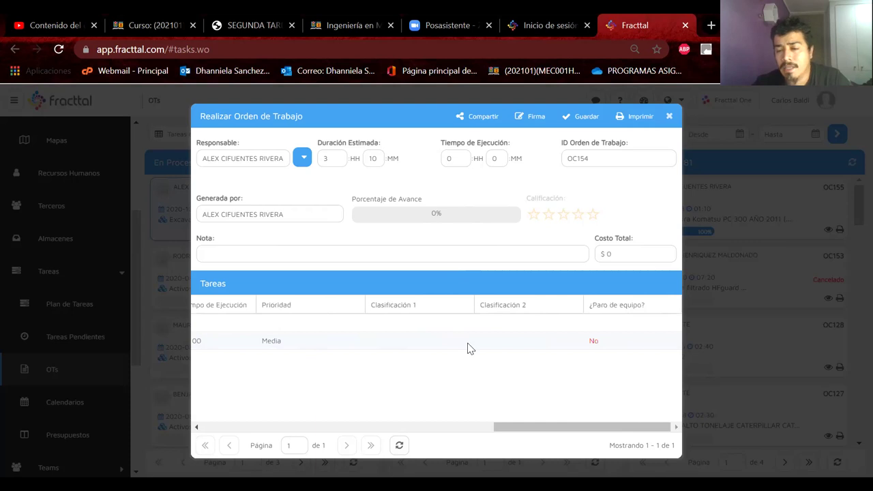
scroll(468, 346, "left", 5)
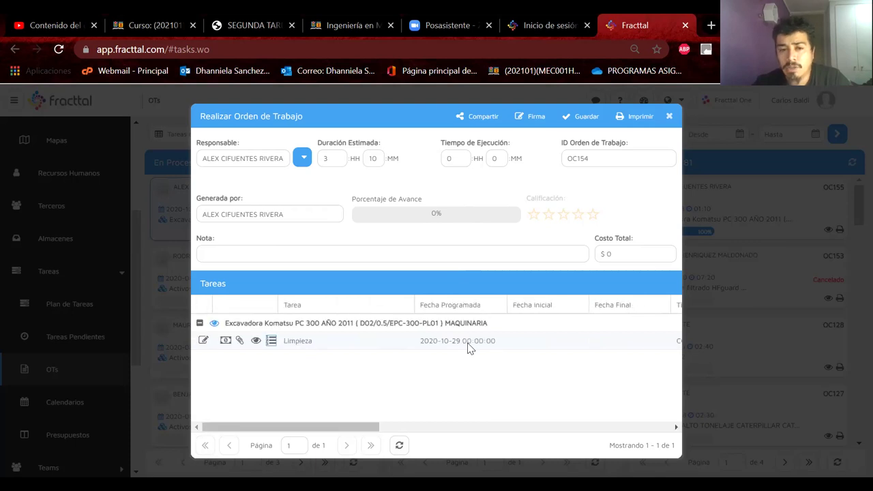
left_click(203, 343)
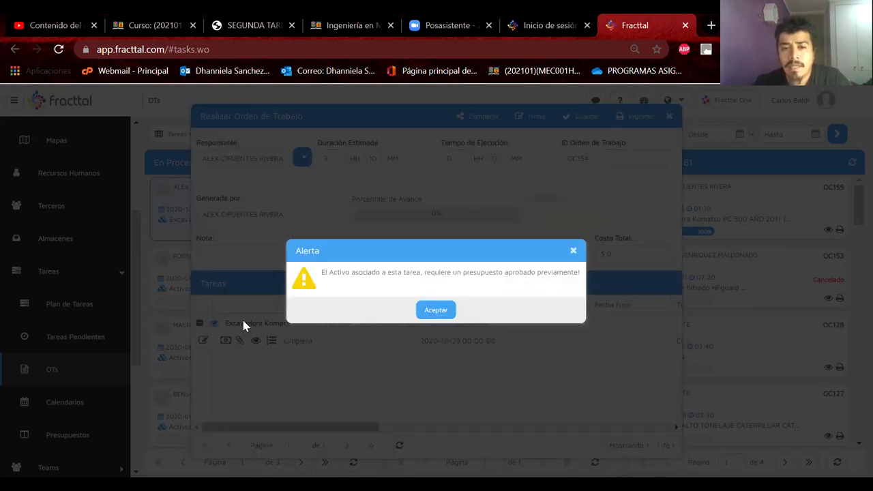
left_click(434, 311)
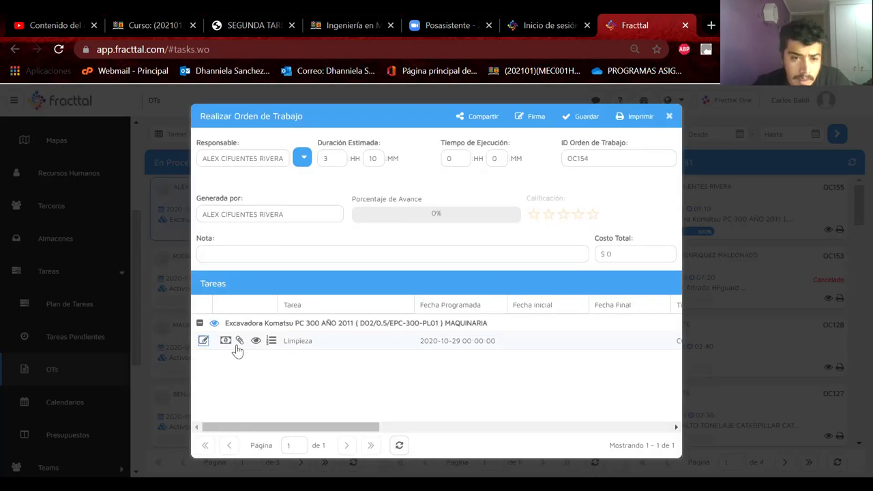
left_click(226, 341)
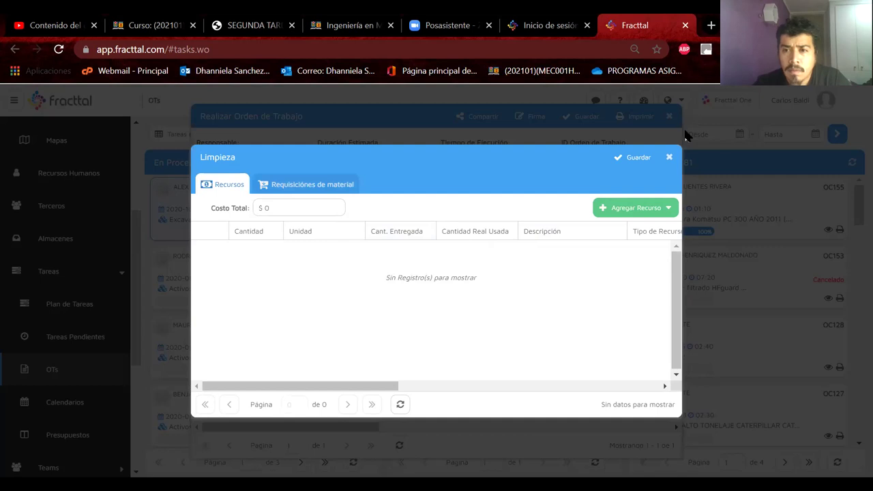
left_click(669, 156)
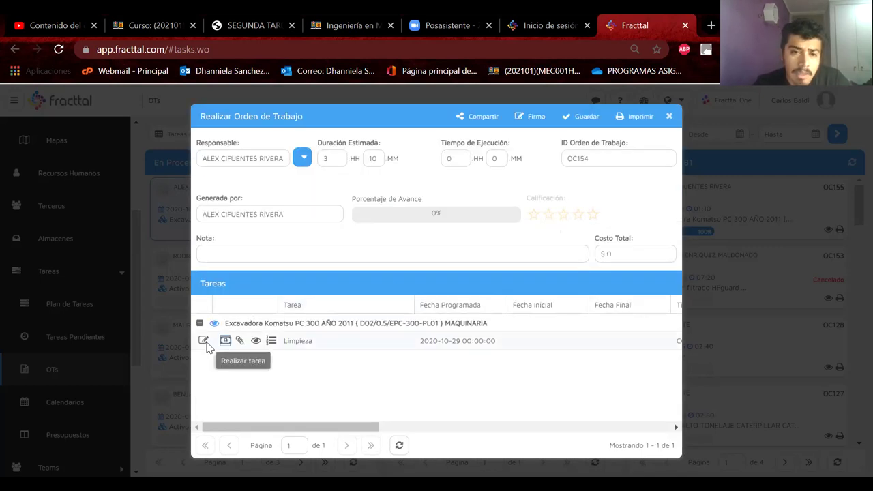
Retry executing Limpieza, then close the OC154 Realizar Orden de Trabajo dialog
left_click(204, 341)
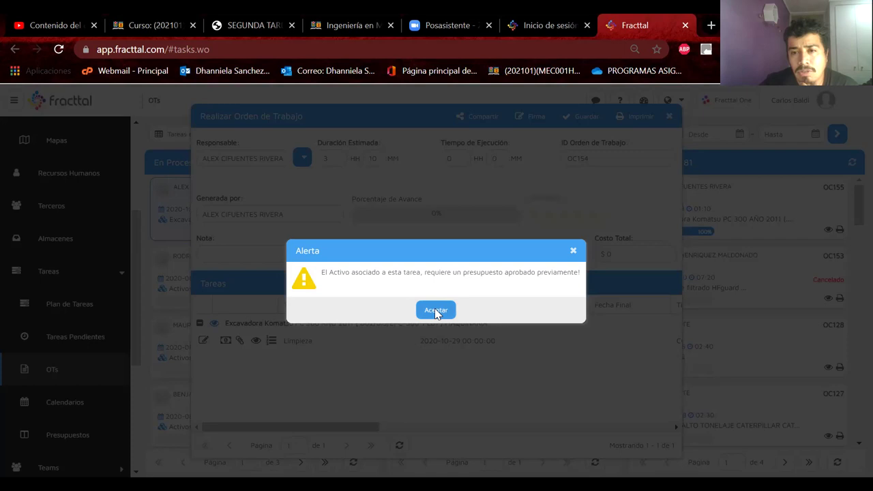
left_click(436, 310)
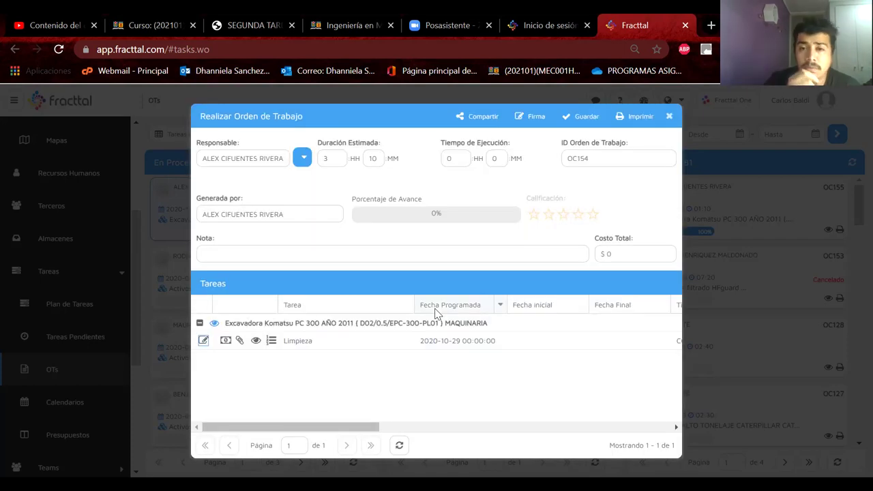
left_click(315, 348)
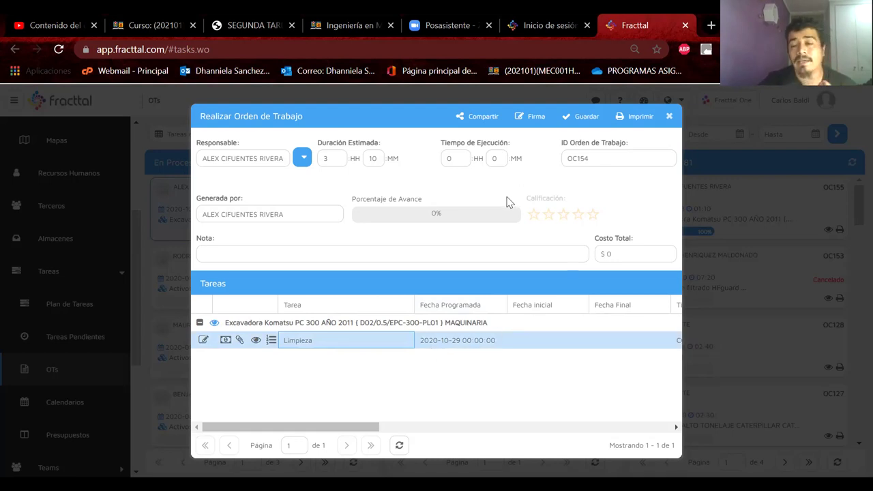
left_click(670, 116)
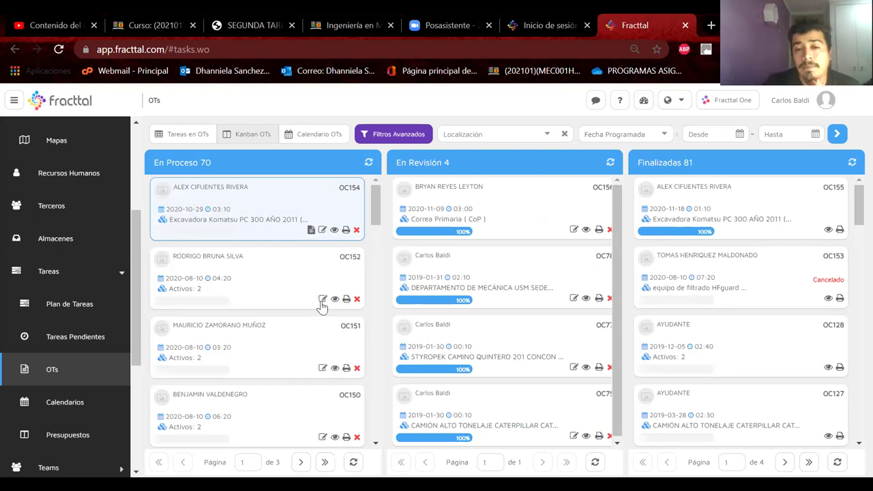
left_click(311, 230)
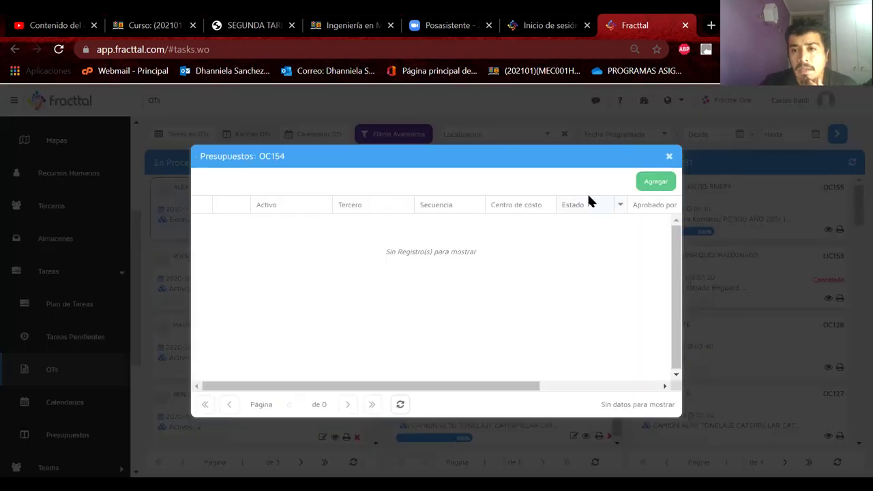
left_click(655, 182)
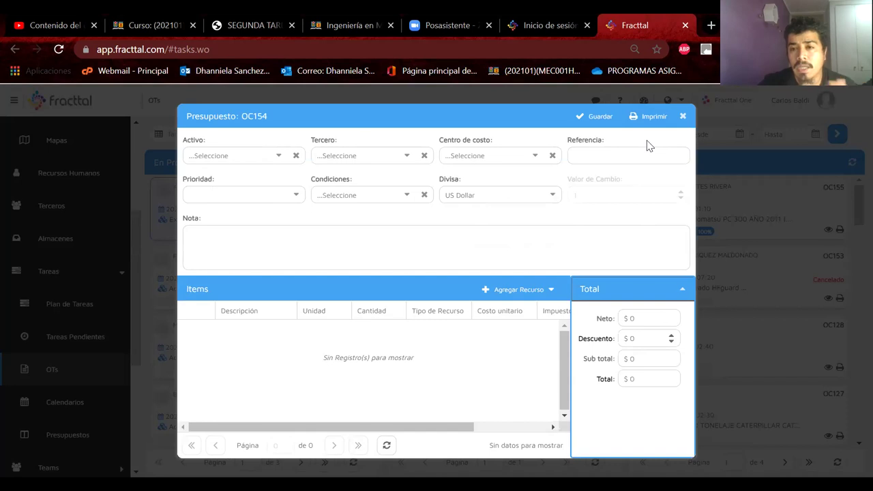
left_click(682, 119)
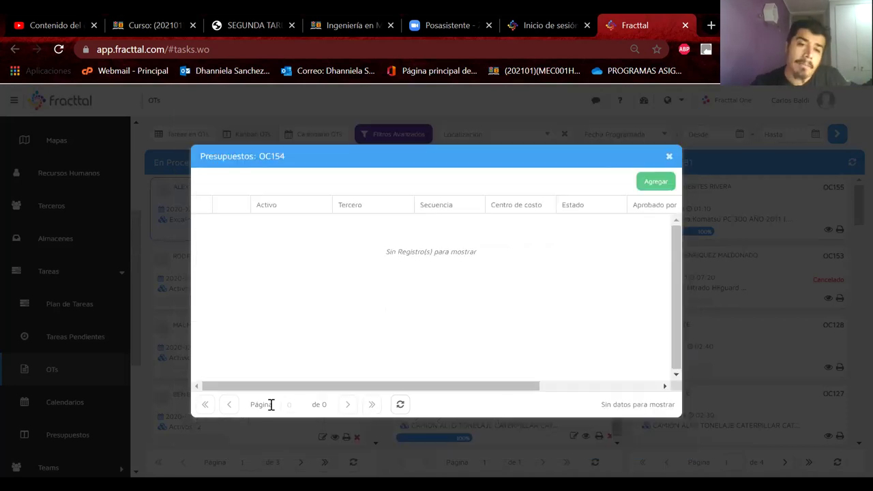
left_click(668, 158)
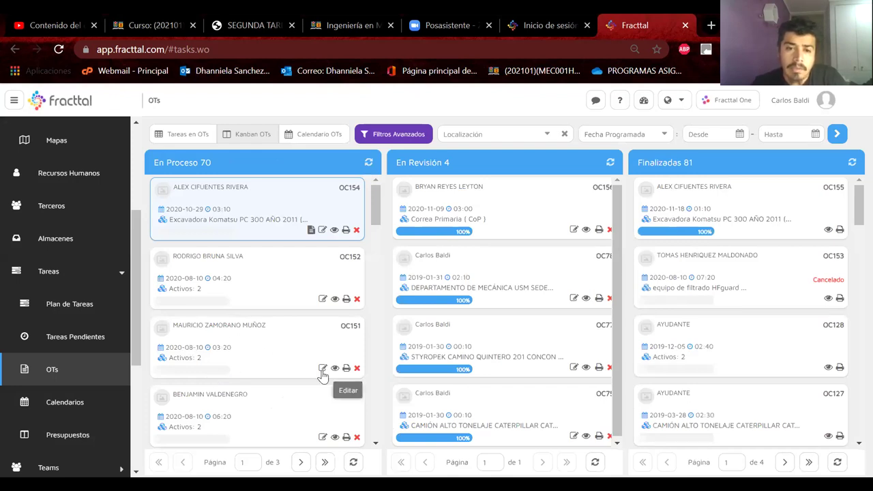
Open OC151 and start the Scoop CAT R1600G oil-filter task, adjusting its execution hours
left_click(323, 369)
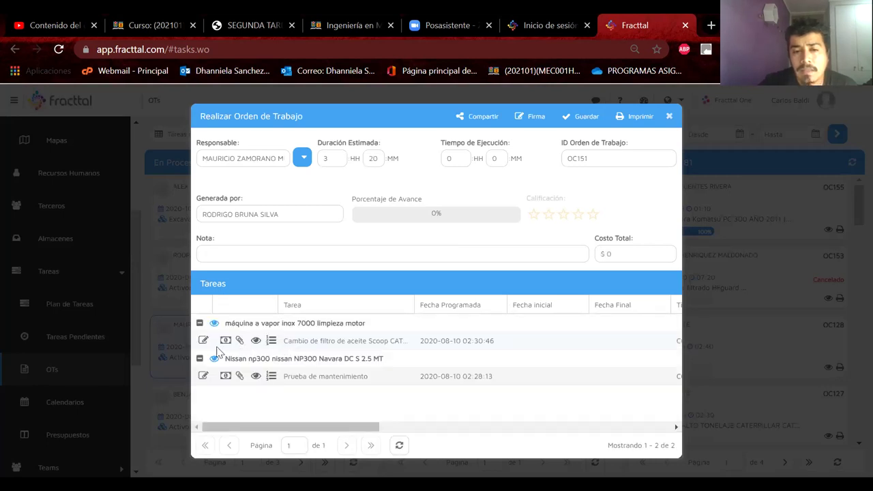
left_click(203, 343)
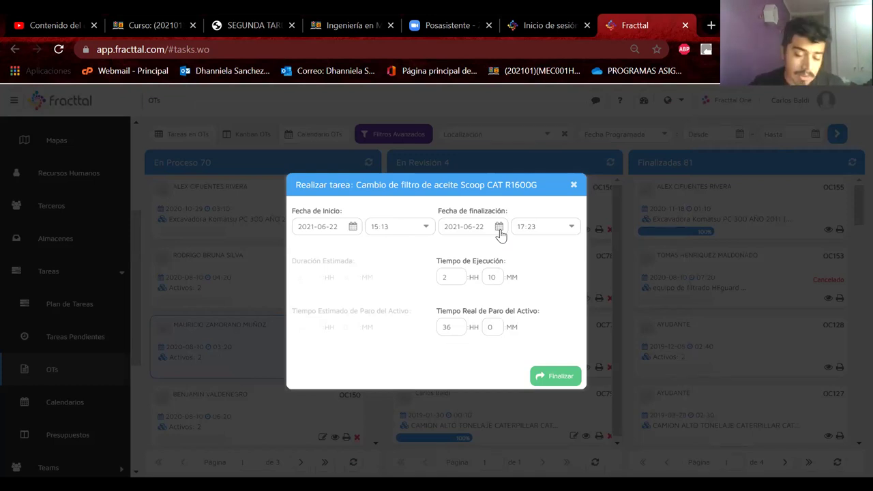
left_click(445, 277)
type("2")
left_click_drag(457, 330, 432, 333)
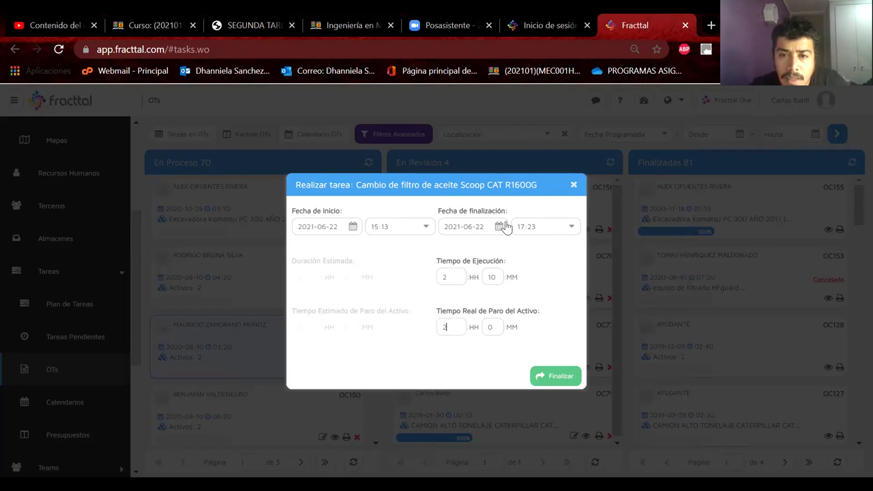
Set the oil-filter task's time to 15:05–17:00 on 2021-06-22 and finalize it
left_click(570, 231)
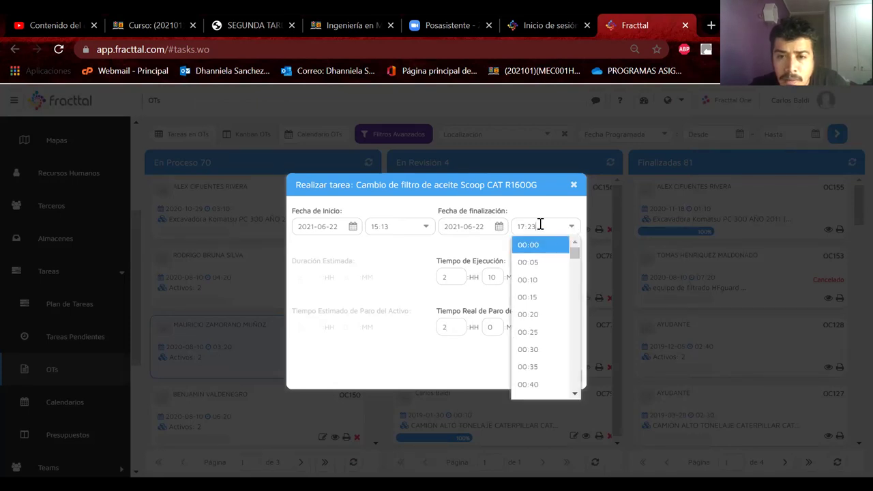
type("0")
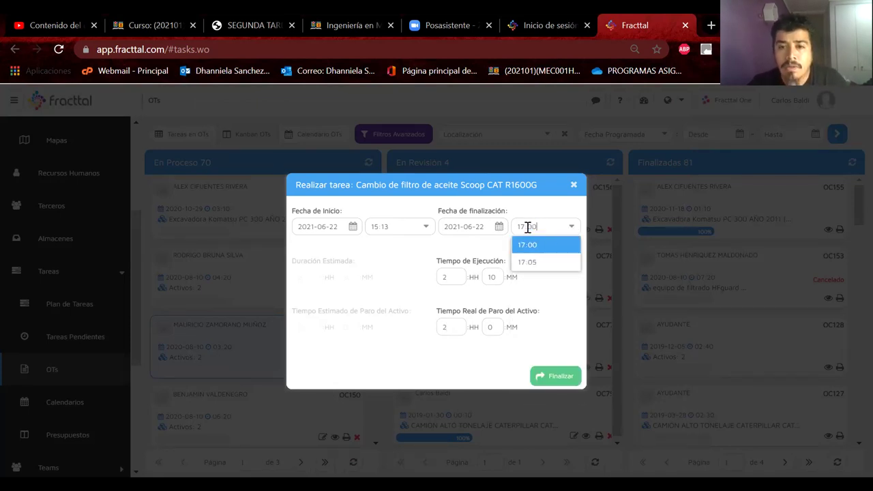
key("Return")
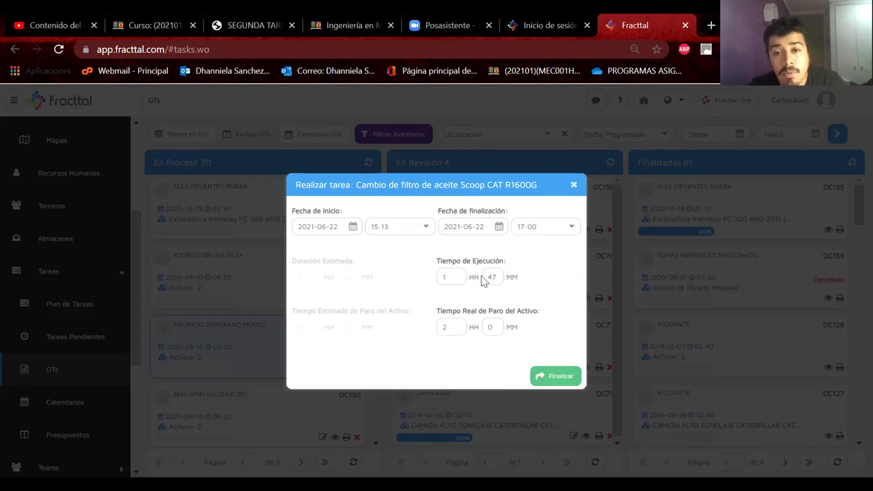
left_click(383, 228)
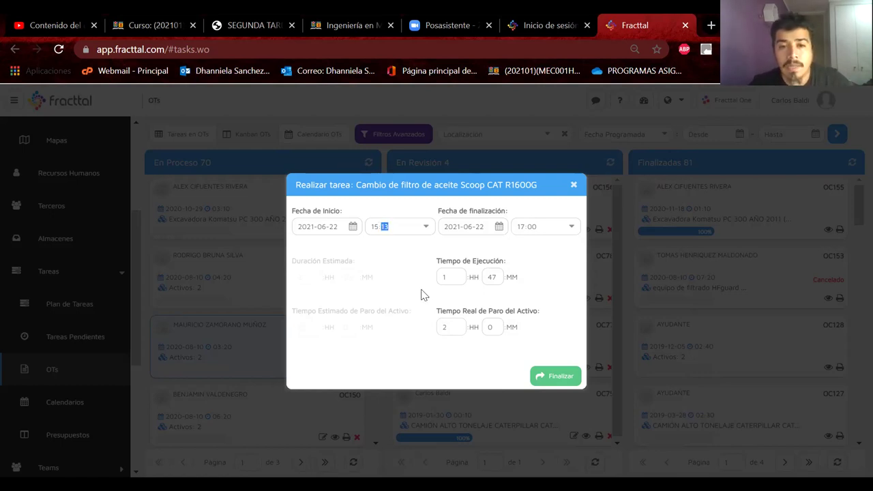
type("05")
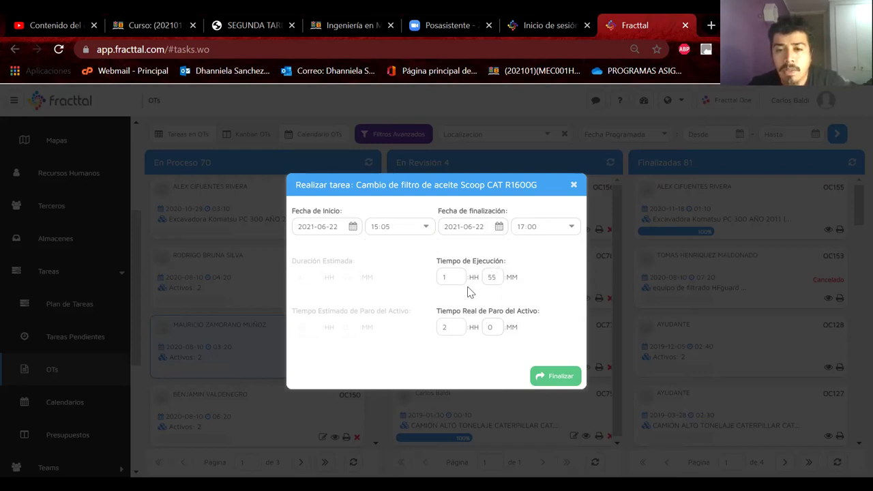
left_click(544, 374)
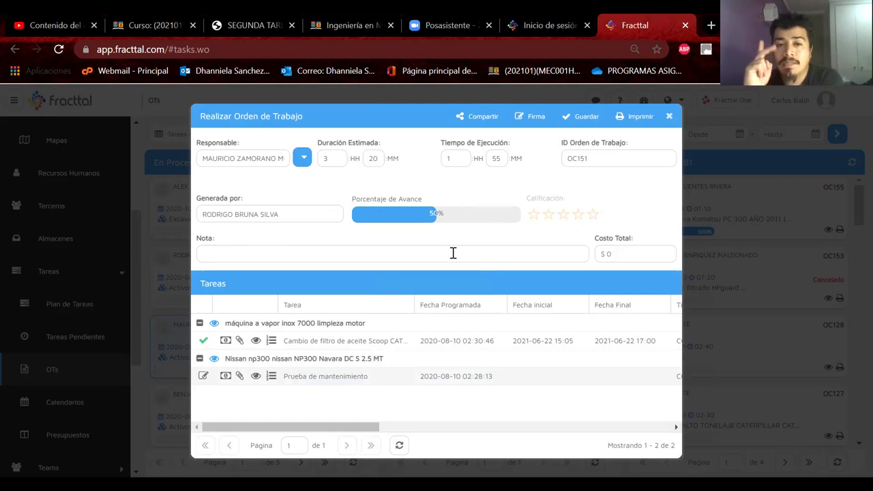
Execute the Nissan NP300 Prueba de mantenimiento task 16:14–17:24 with 2 HH actual downtime
left_click(203, 375)
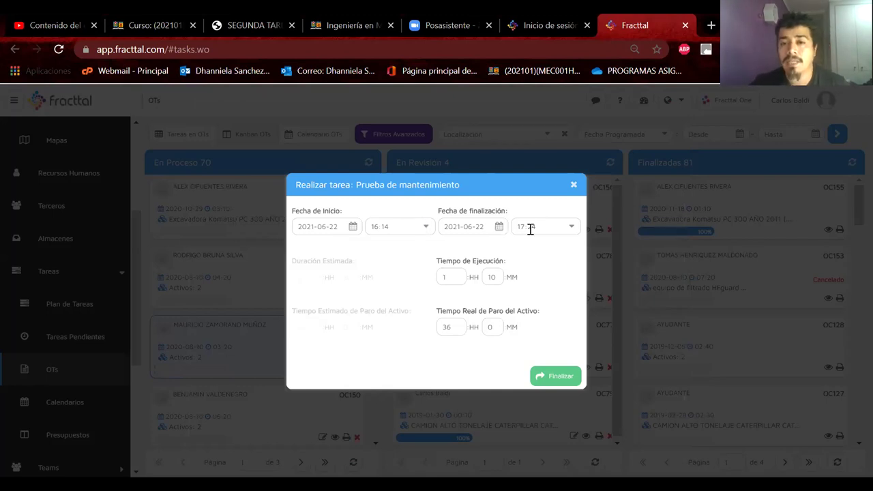
double_click(436, 330)
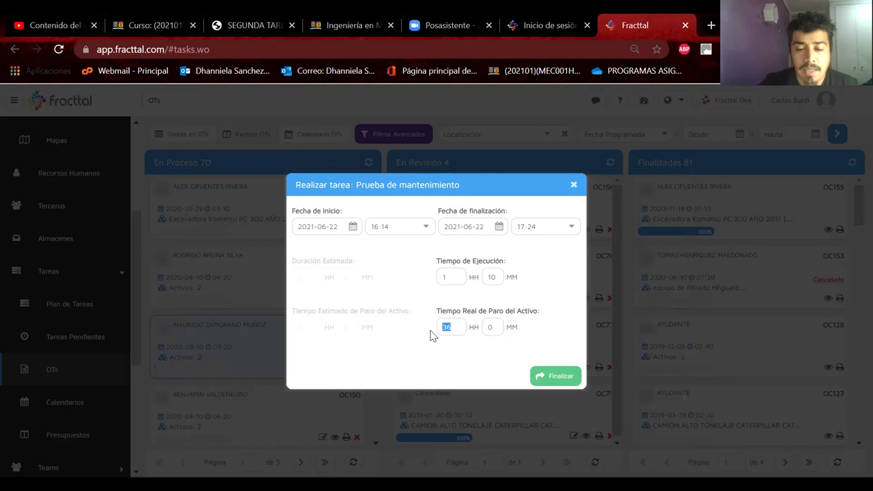
left_click(569, 377)
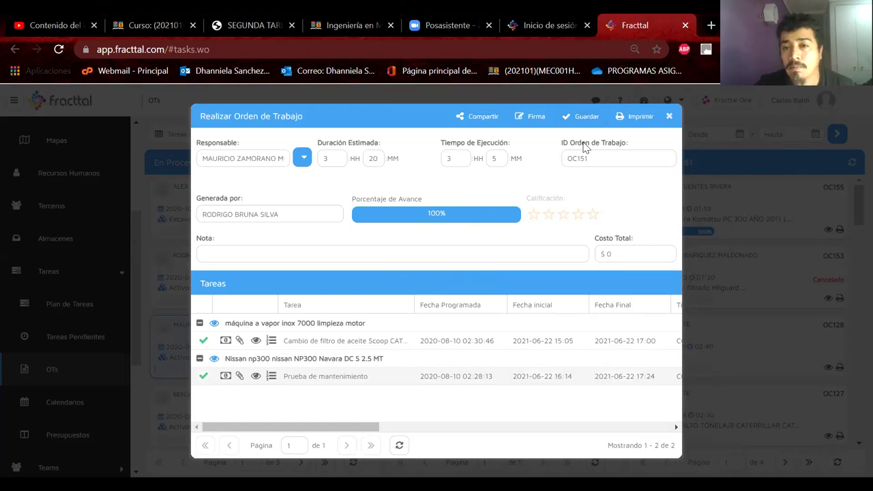
left_click_drag(590, 158, 555, 168)
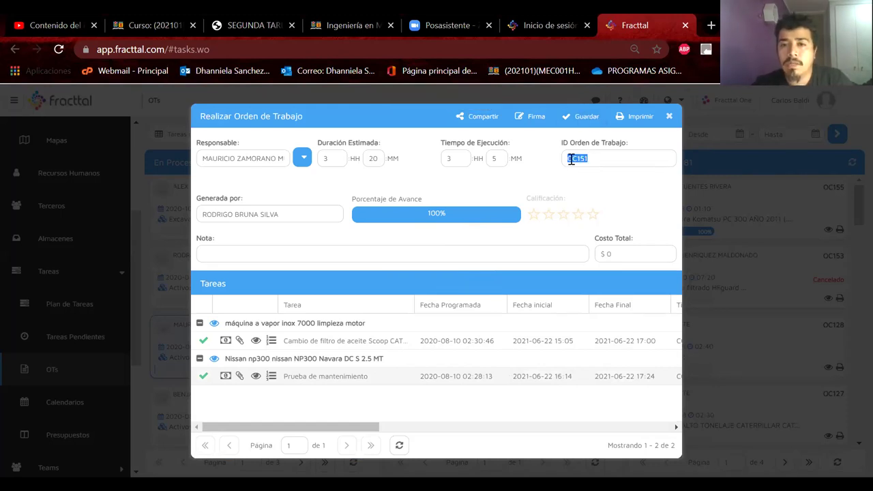
left_click(580, 158)
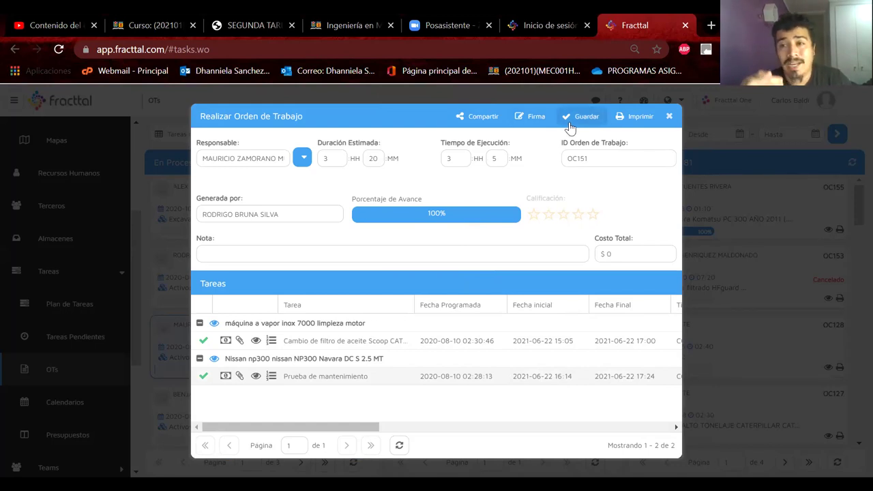
left_click(635, 116)
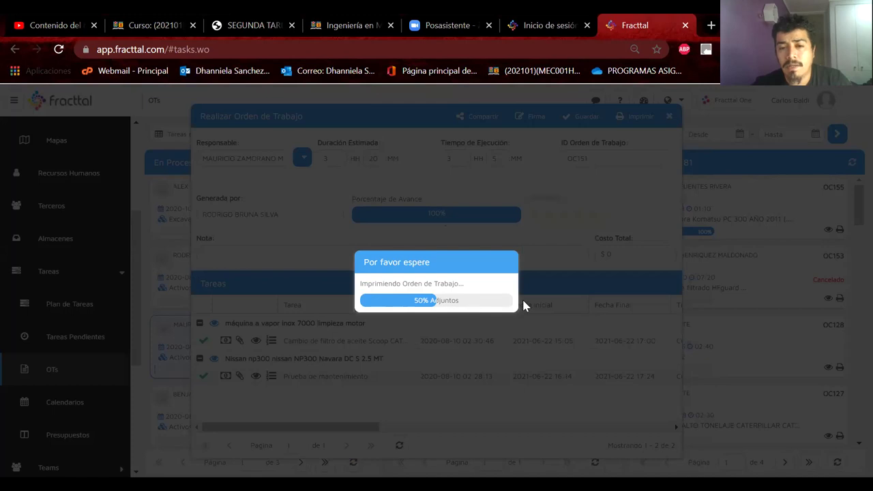
left_click(426, 333)
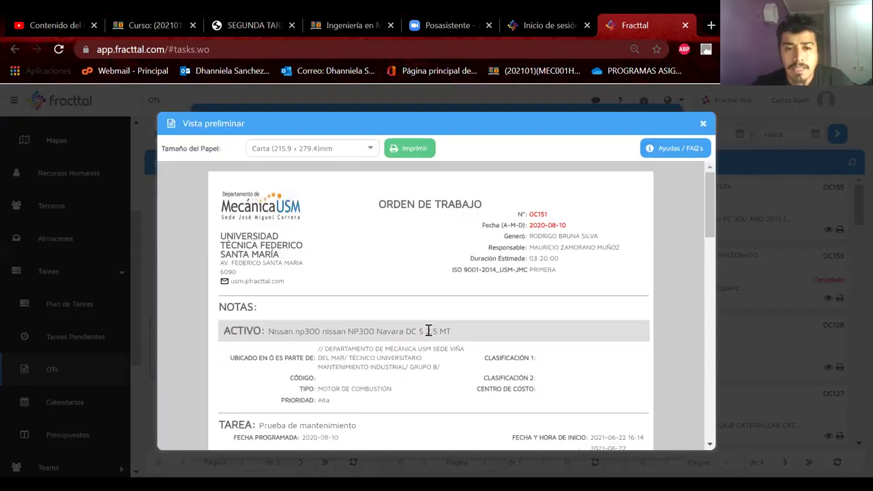
scroll(429, 331, "down", 1)
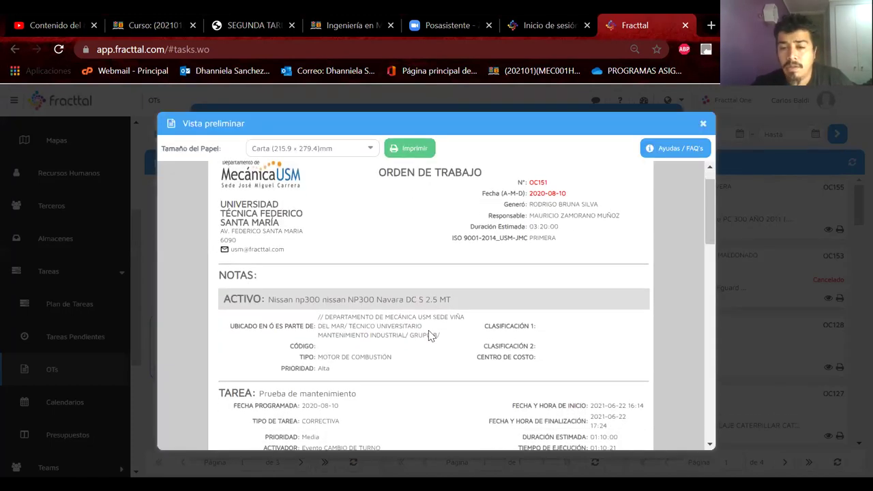
scroll(430, 335, "down", 1)
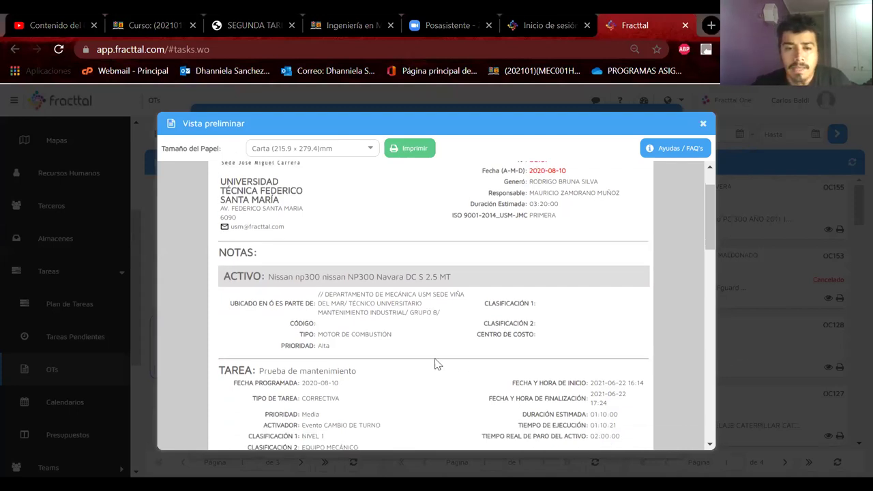
scroll(437, 365, "down", 1)
scroll(437, 365, "down", 4)
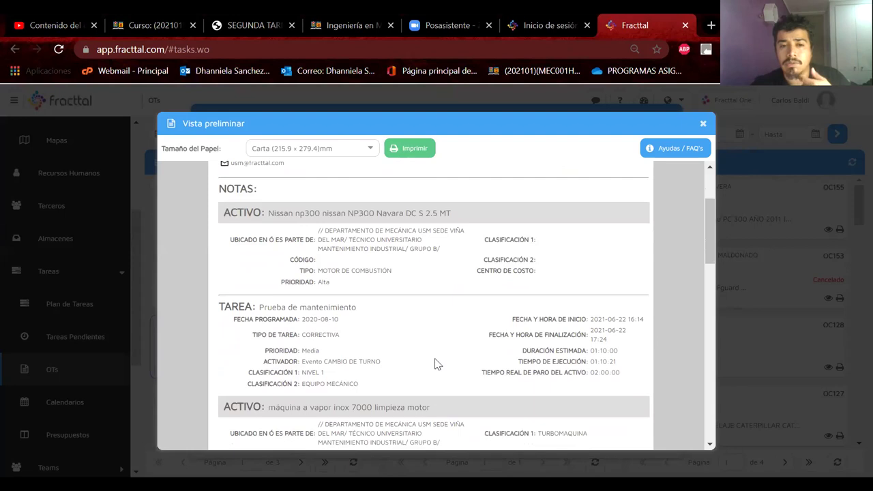
scroll(437, 365, "down", 9)
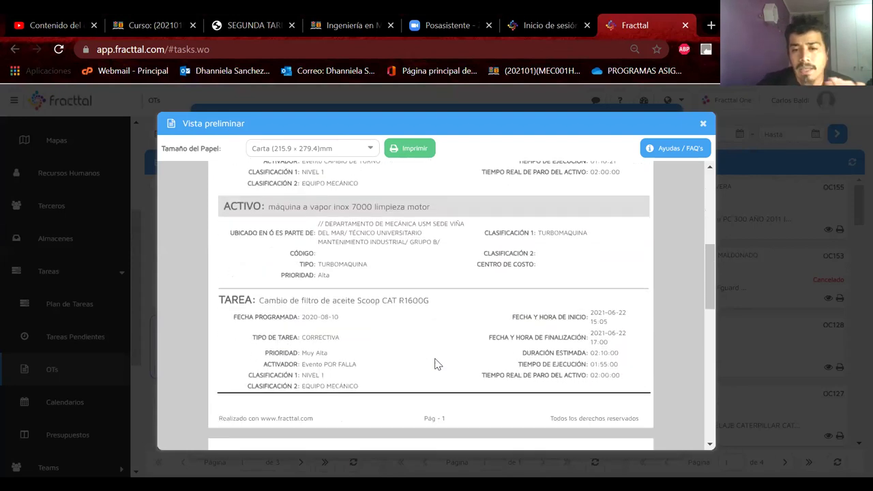
scroll(437, 365, "up", 14)
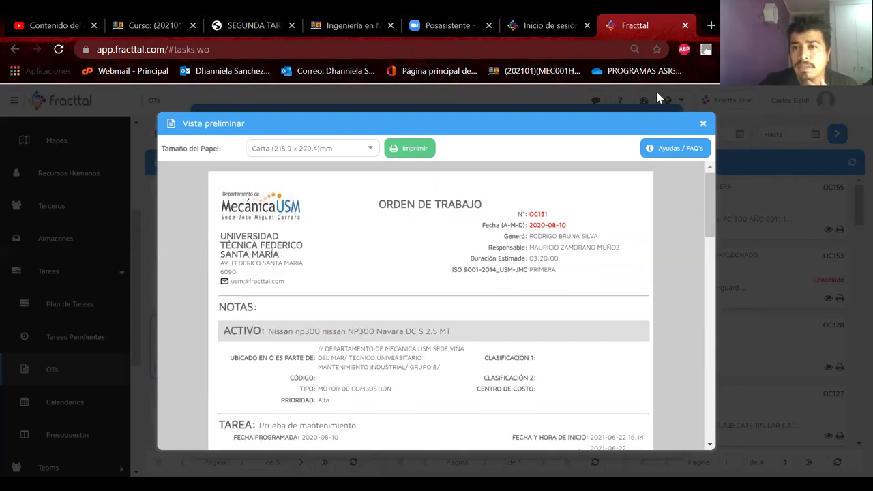
left_click(702, 124)
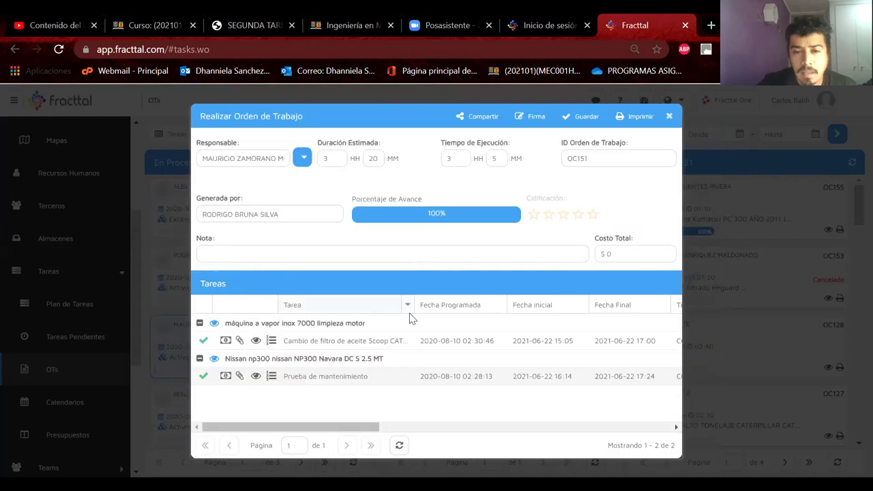
Save OC151, move it into Revisión, and close its form
left_click(570, 120)
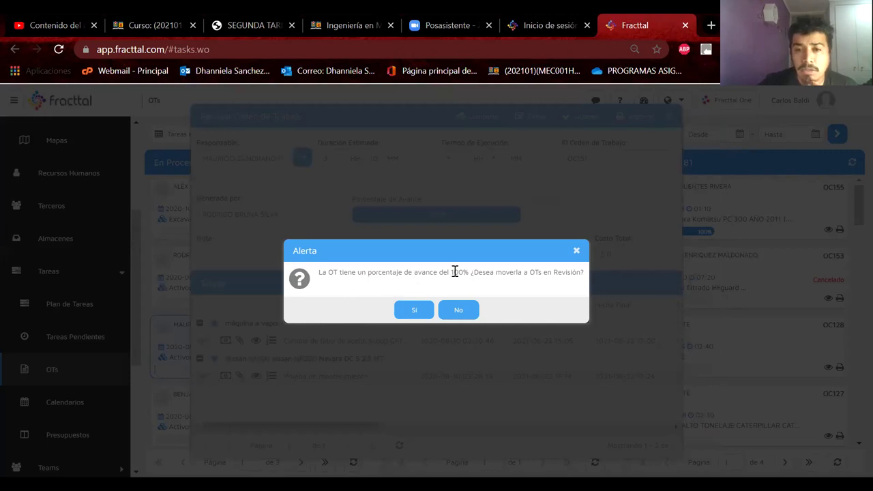
left_click(415, 312)
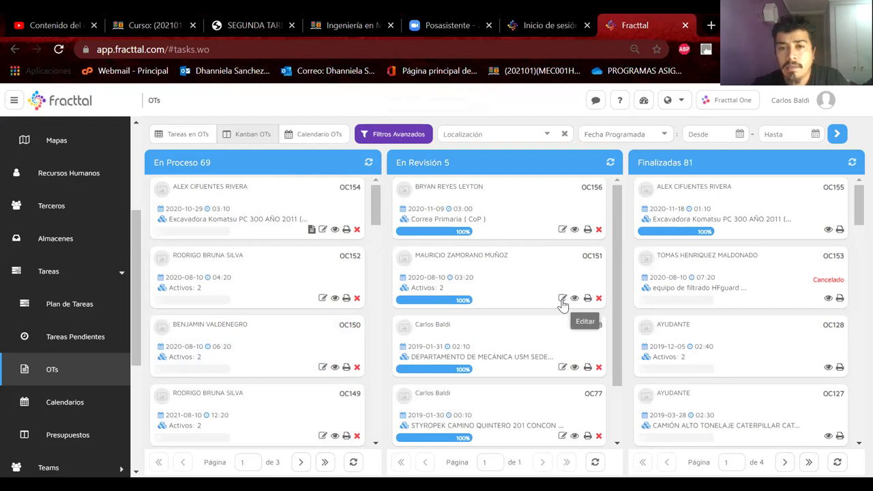
left_click(562, 300)
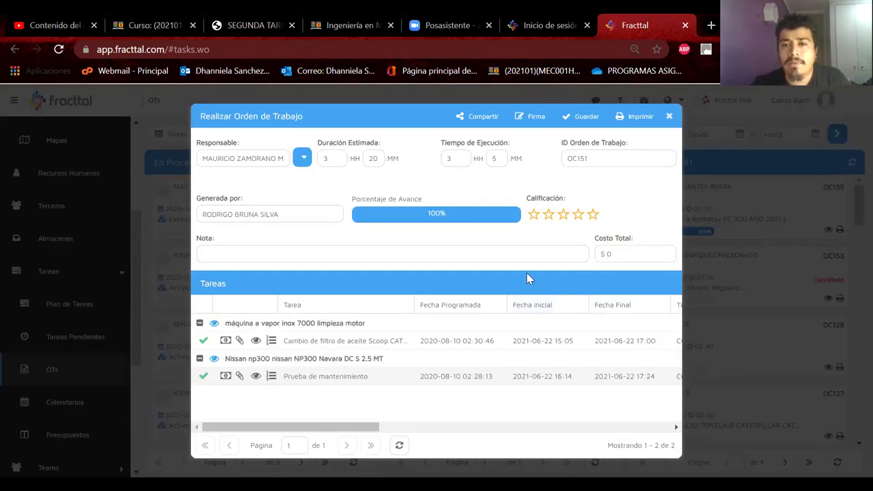
left_click(580, 116)
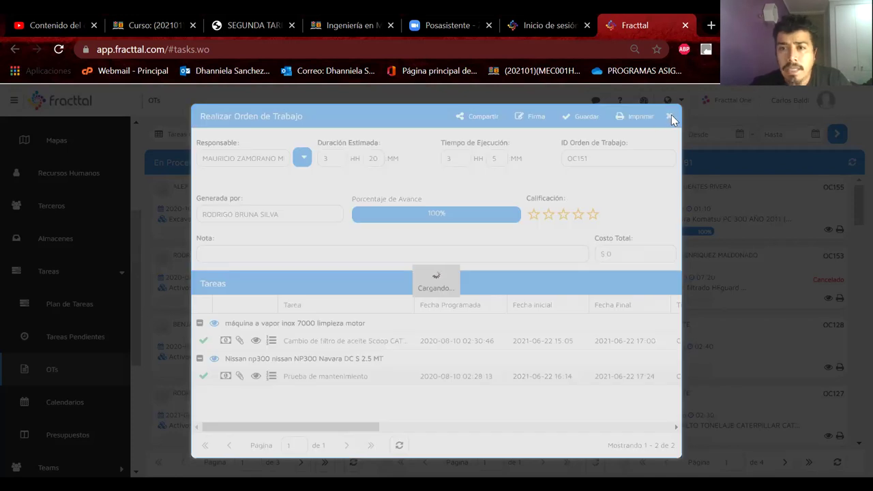
left_click(669, 116)
Drag the OC151 card into Finalizadas and confirm the irreversible closure
left_click_drag(458, 253, 682, 273)
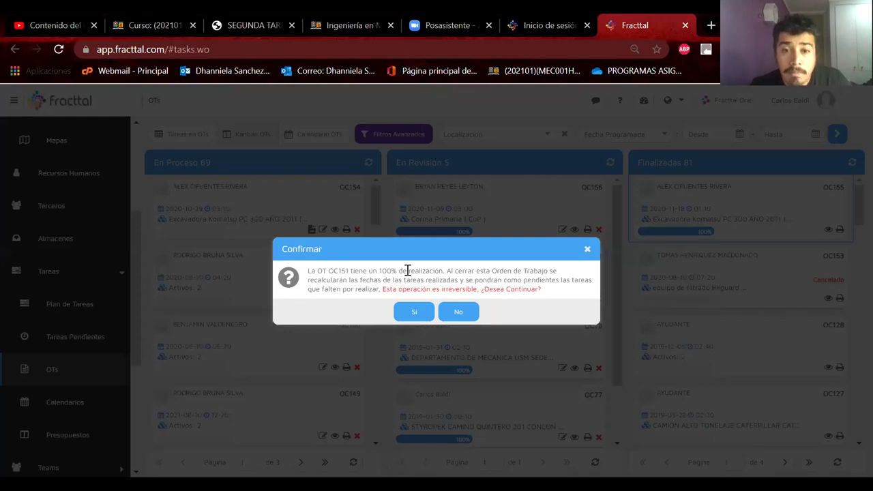
left_click_drag(449, 271, 552, 294)
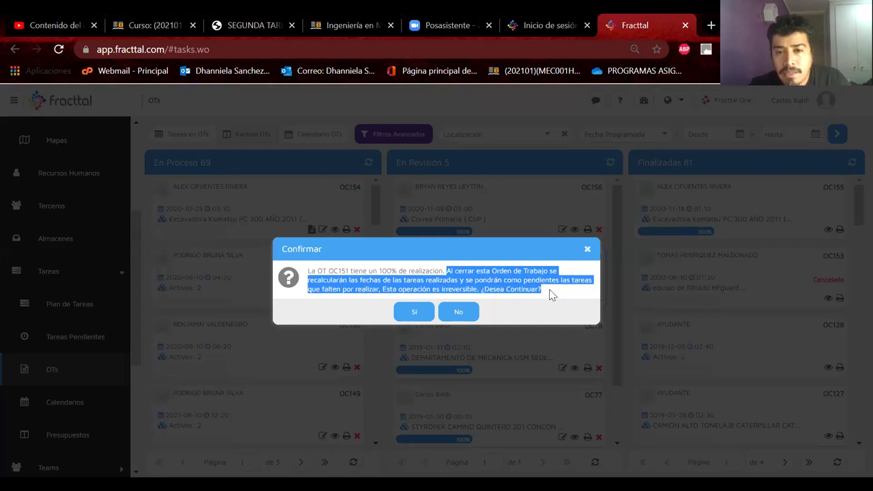
left_click(415, 313)
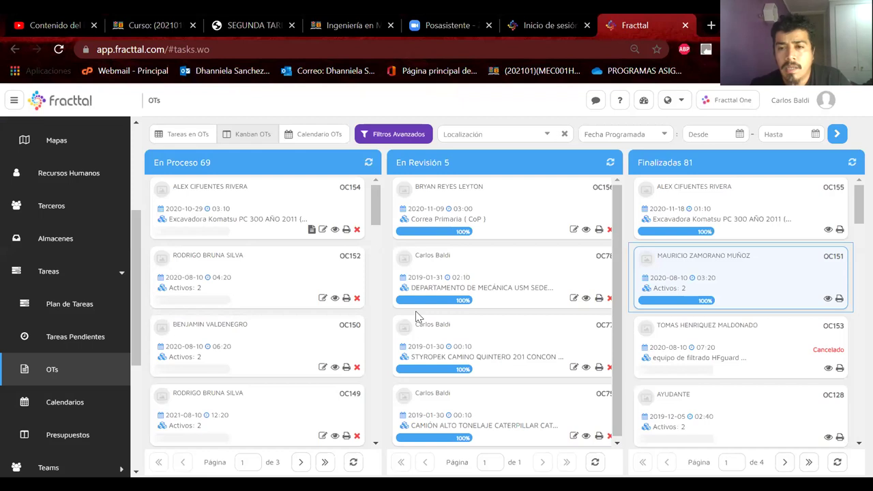